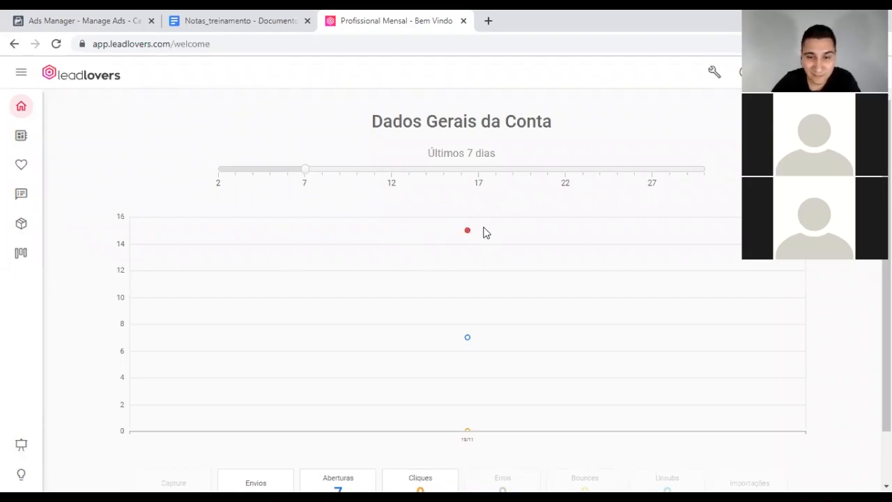
Step: Open the Leadlovers Máquinas list, then switch to the Notas_treinamento notes document
{"action": "mouse_move", "coordinate": [486, 232]}
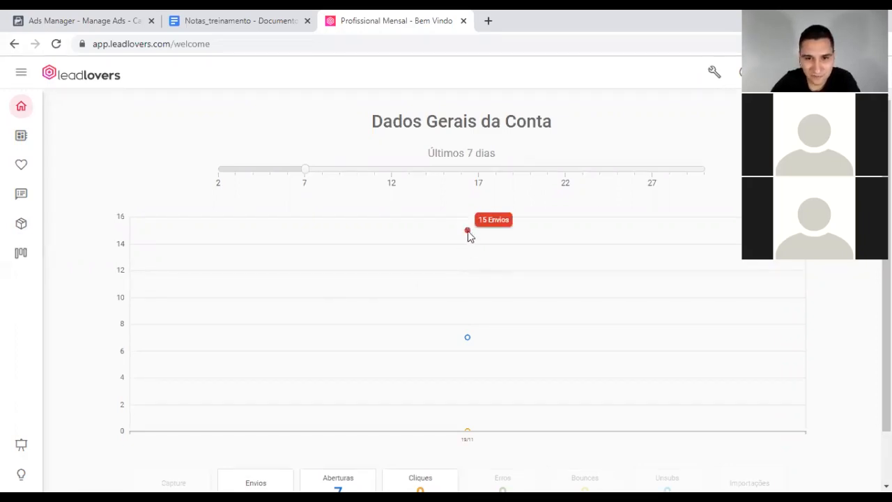
{"action": "mouse_move", "coordinate": [467, 338]}
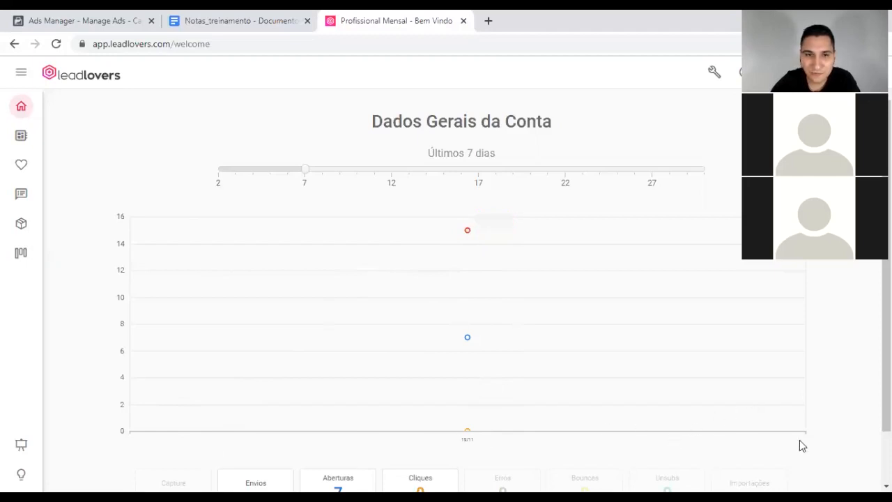
{"action": "scroll", "coordinate": [190, 339], "scroll_direction": "down", "scroll_amount": 1}
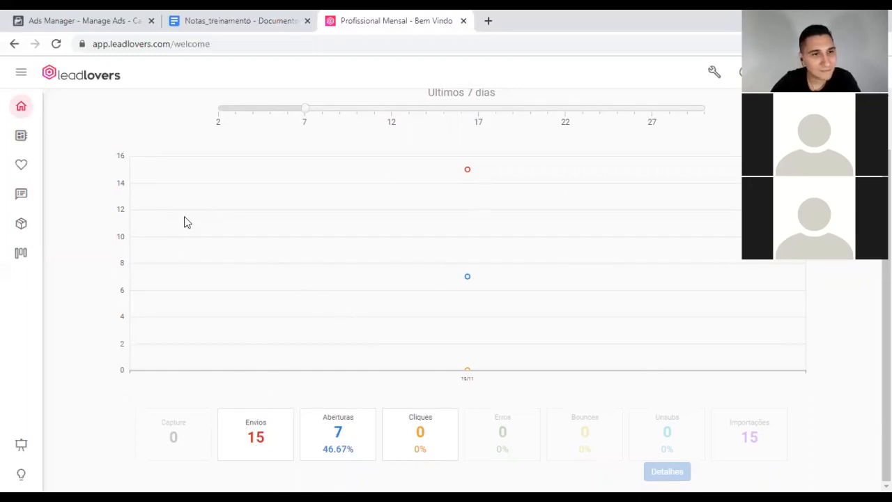
{"action": "scroll", "coordinate": [149, 269], "scroll_direction": "up", "scroll_amount": 1}
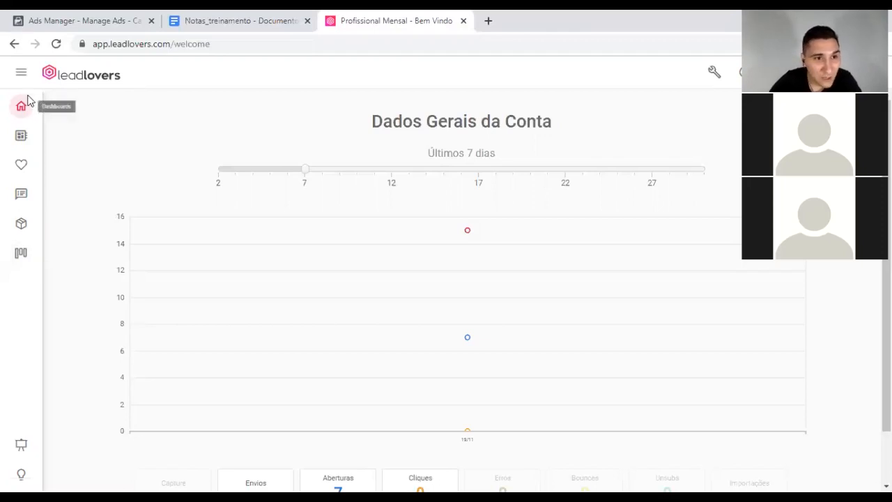
{"action": "left_click", "coordinate": [22, 142]}
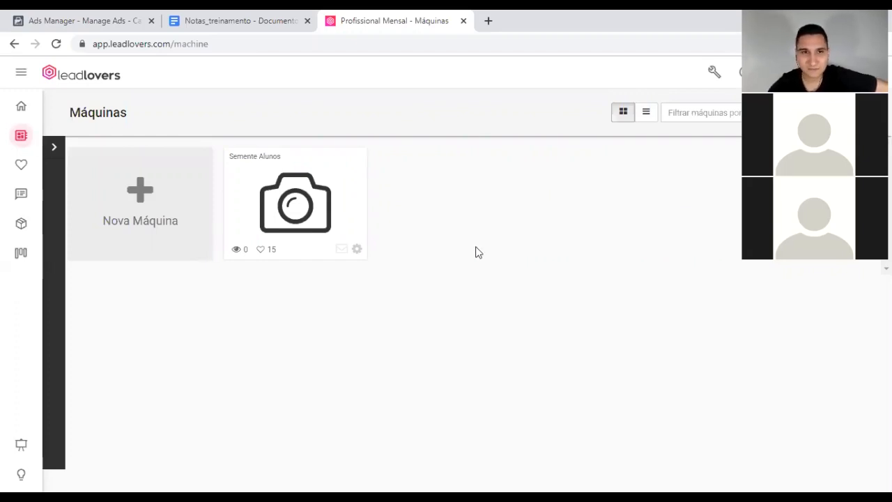
{"action": "left_click", "coordinate": [292, 14]}
Step: Add the lines '--> Máquinas e funil' and '--> Tags e segmentação' below the email marketing line
{"action": "key", "text": "Return"}
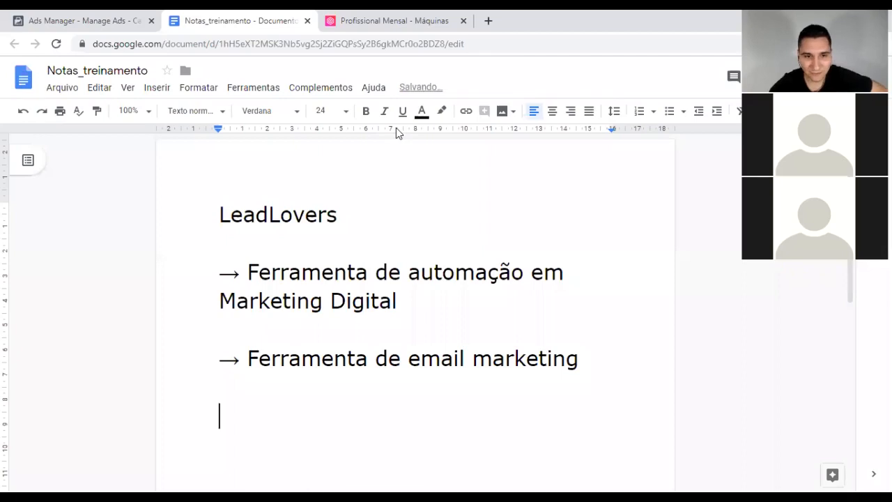
{"action": "scroll", "coordinate": [480, 325], "scroll_direction": "down", "scroll_amount": 3}
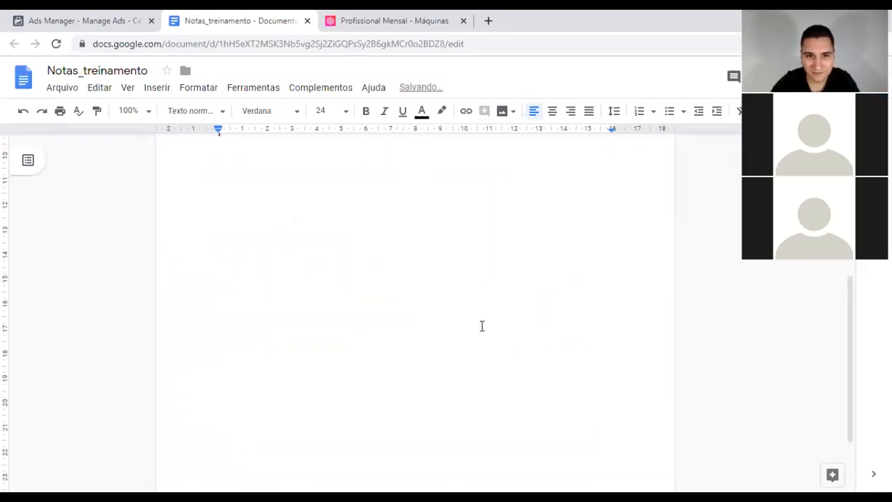
{"action": "type", "text": "--"}
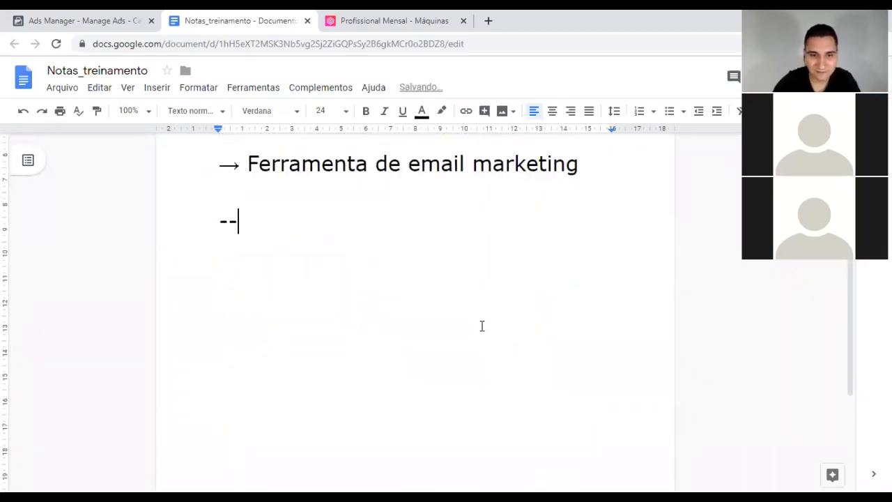
{"action": "type", "text": "> Máq"}
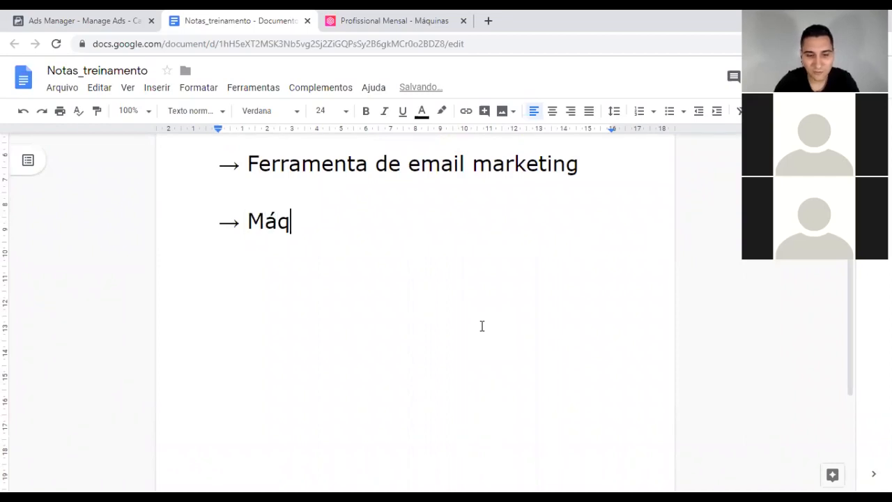
{"action": "type", "text": "uinas e funil"}
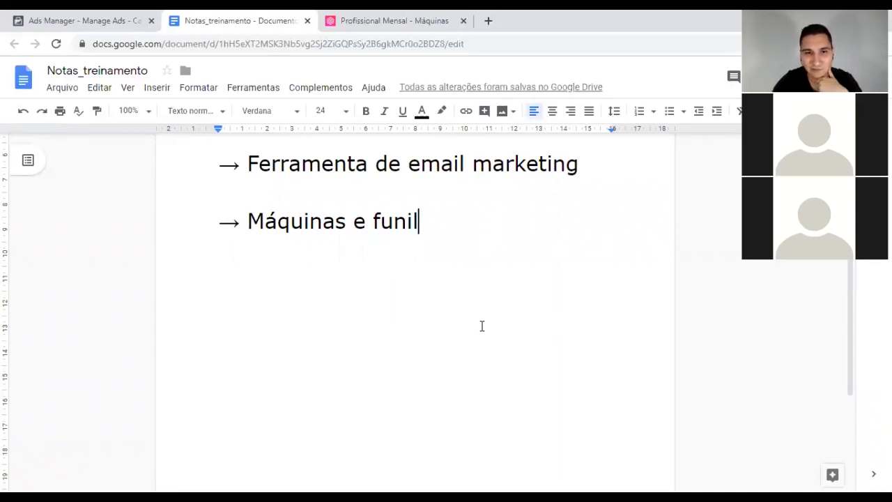
{"action": "key", "text": "Return"}
{"action": "key", "text": "Return"}
{"action": "type", "text": "--> "}
{"action": "type", "text": "Segm"}
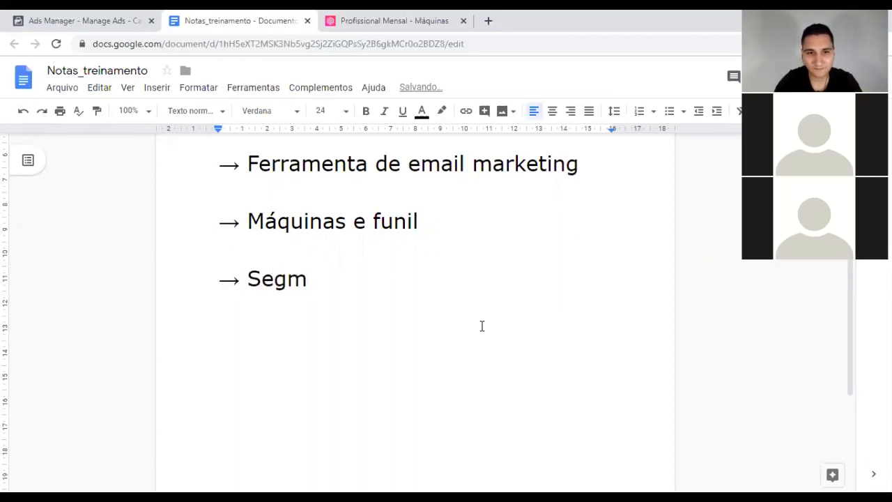
{"action": "key", "text": "BackSpace"}
{"action": "key", "text": "BackSpace"}
{"action": "key", "text": "BackSpace"}
{"action": "key", "text": "BackSpace"}
{"action": "type", "text": "Tag"}
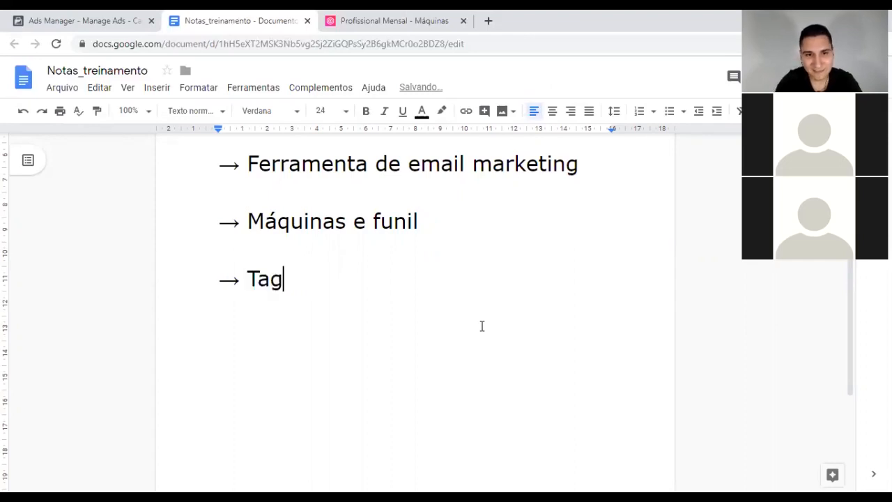
{"action": "type", "text": "s e semg"}
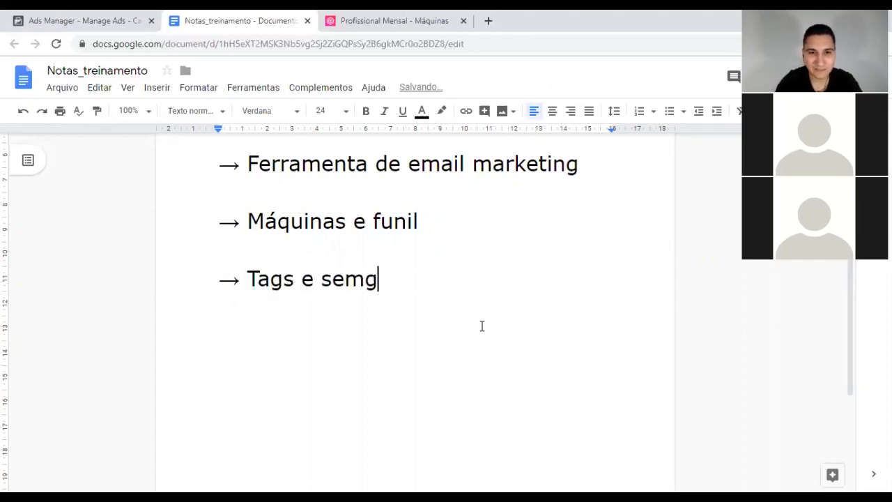
{"action": "key", "text": "BackSpace"}
{"action": "key", "text": "BackSpace"}
{"action": "type", "text": "gment"}
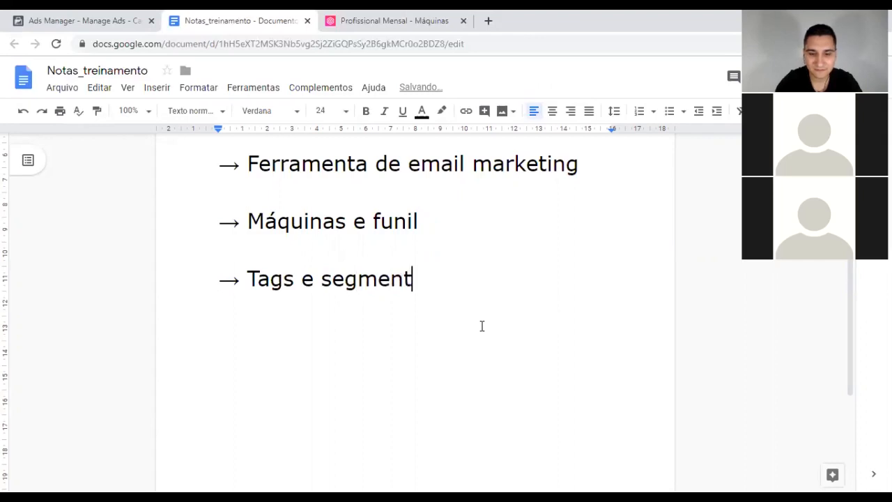
{"action": "type", "text": "ação"}
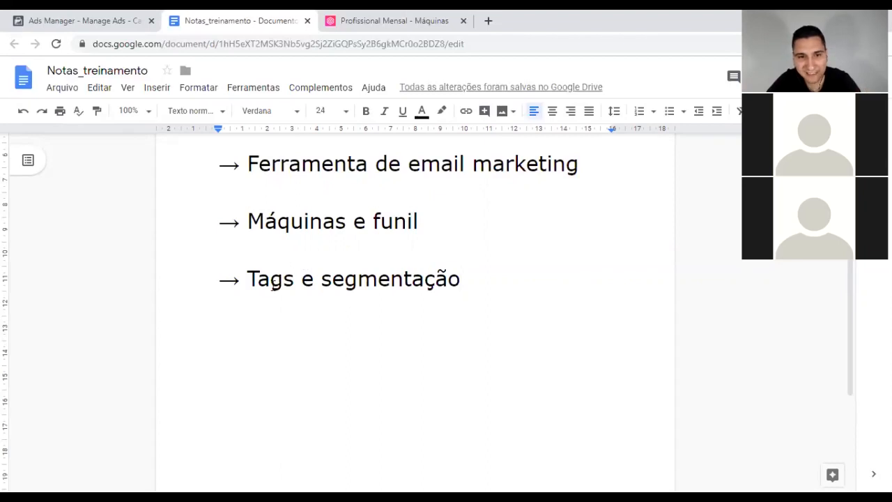
{"action": "left_click_drag", "start_coordinate": [327, 280], "coordinate": [466, 267]}
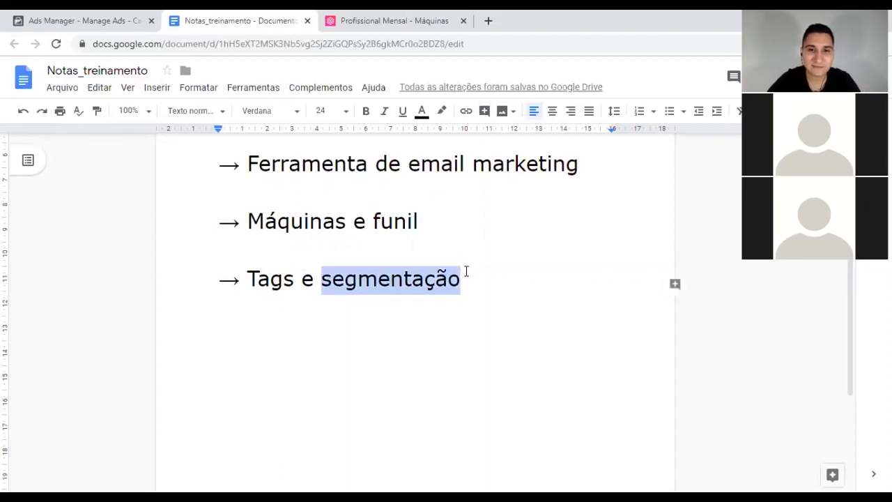
{"action": "left_click", "coordinate": [464, 279]}
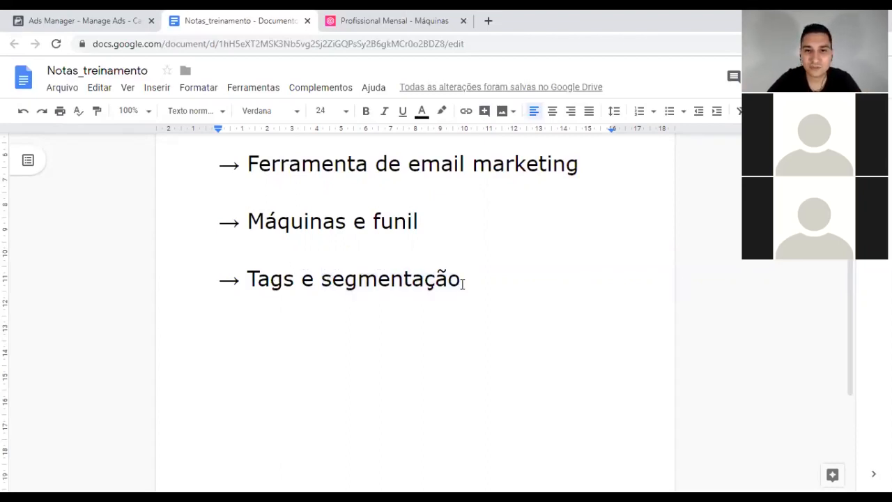
{"action": "left_click_drag", "start_coordinate": [463, 280], "coordinate": [217, 272]}
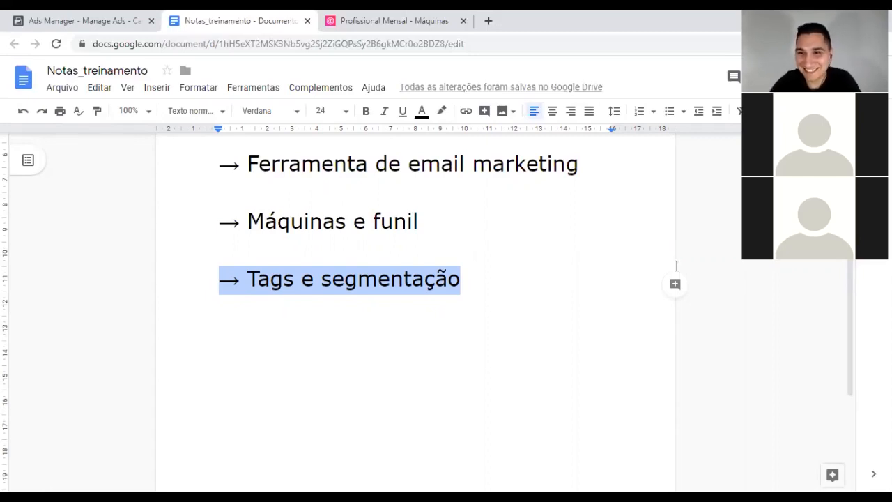
{"action": "left_click", "coordinate": [465, 280]}
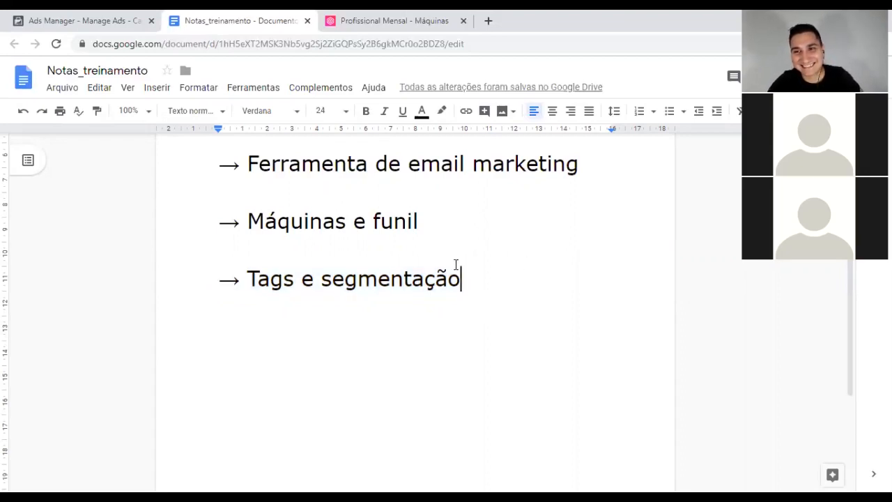
{"action": "double_click", "coordinate": [430, 221]}
{"action": "left_click", "coordinate": [432, 219]}
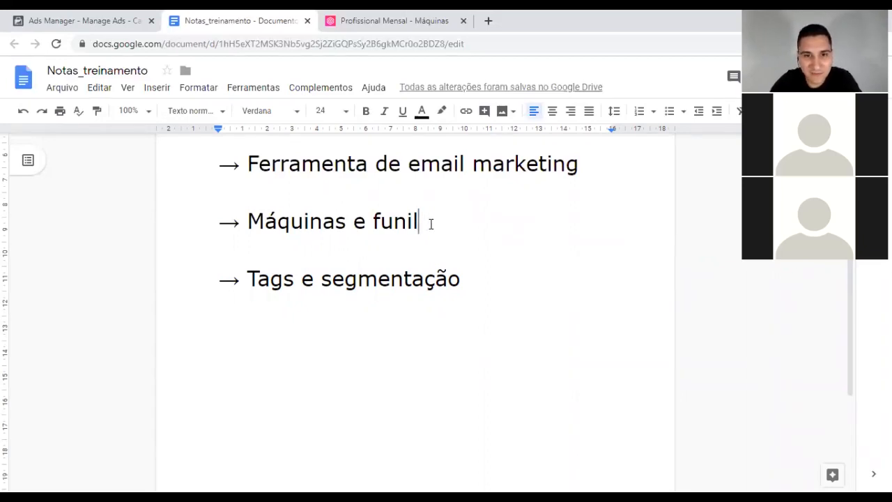
{"action": "left_click_drag", "start_coordinate": [421, 219], "coordinate": [249, 221]}
{"action": "left_click", "coordinate": [253, 218]}
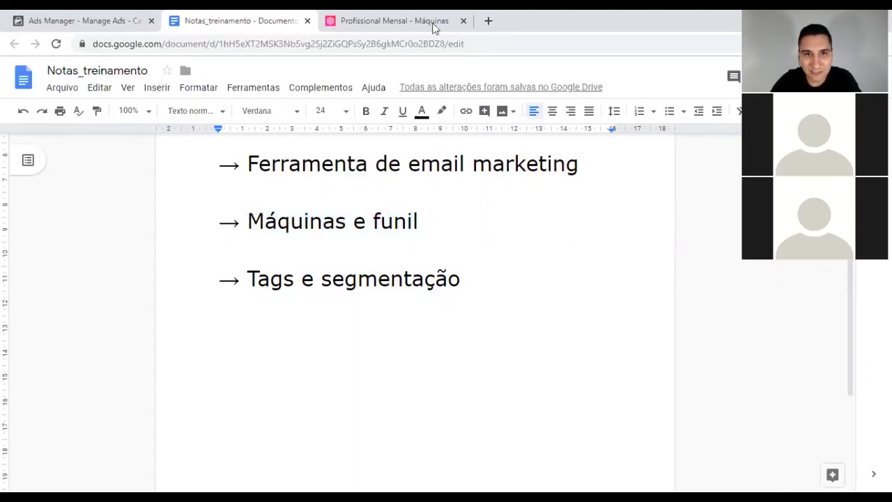
Step: Return to the Leadlovers Máquinas page and start a Nova Máquina
{"action": "left_click", "coordinate": [409, 20]}
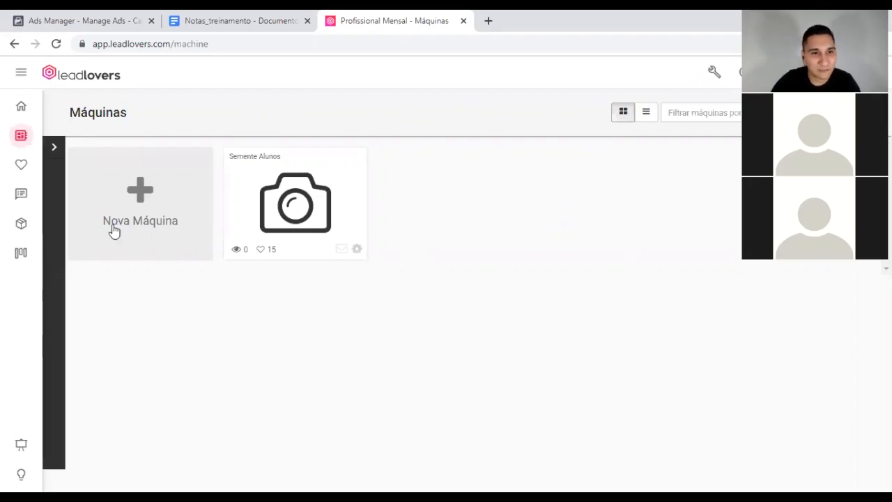
{"action": "left_click", "coordinate": [143, 189]}
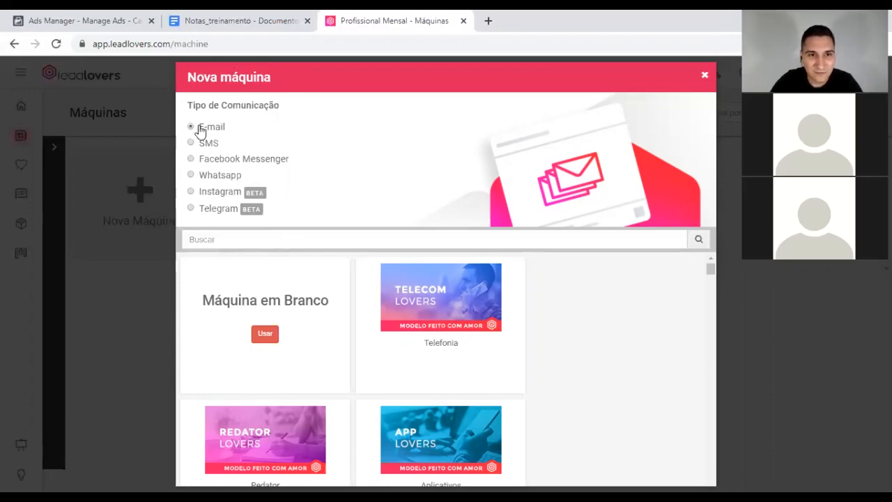
Step: Create a blank machine named 'Teste Machine' with a sending e-mail account selected
{"action": "left_click", "coordinate": [265, 335]}
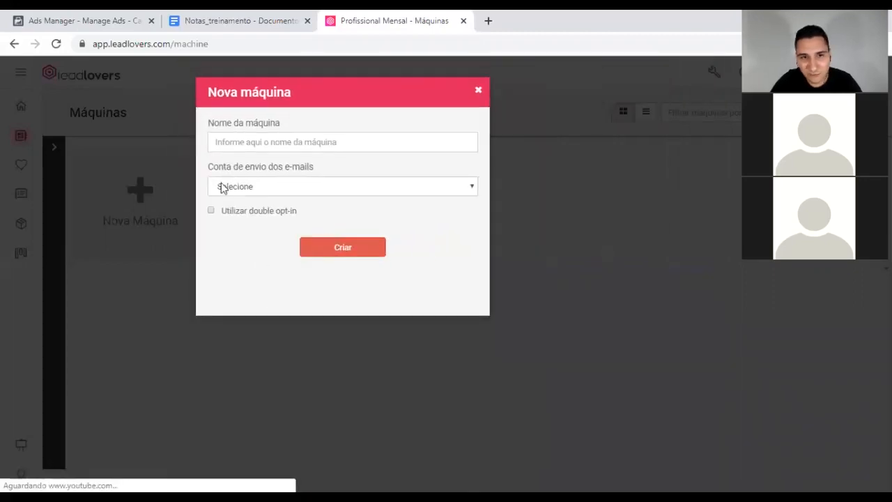
{"action": "left_click", "coordinate": [327, 138]}
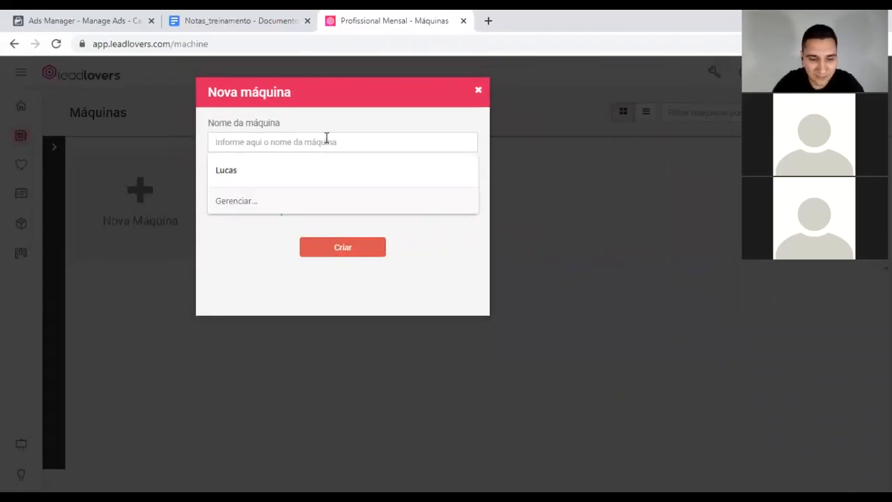
{"action": "type", "text": "M"}
{"action": "key", "text": "BackSpace"}
{"action": "type", "text": "Teste Ma"}
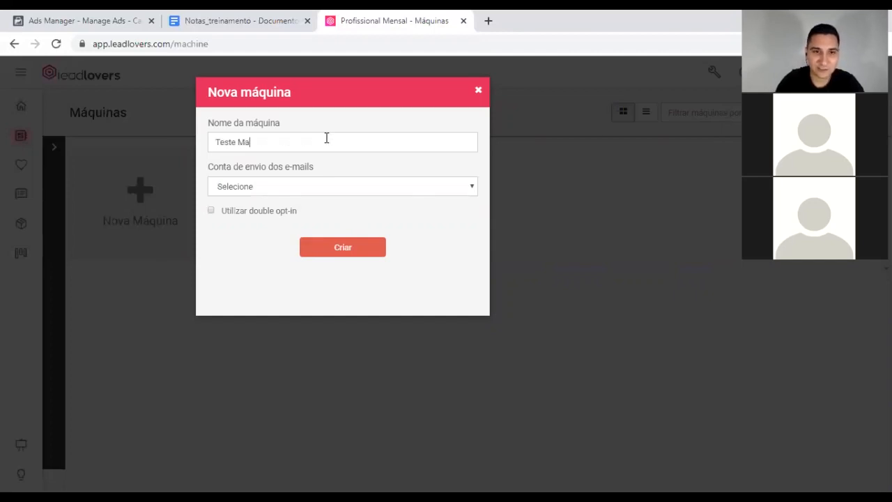
{"action": "type", "text": "chine"}
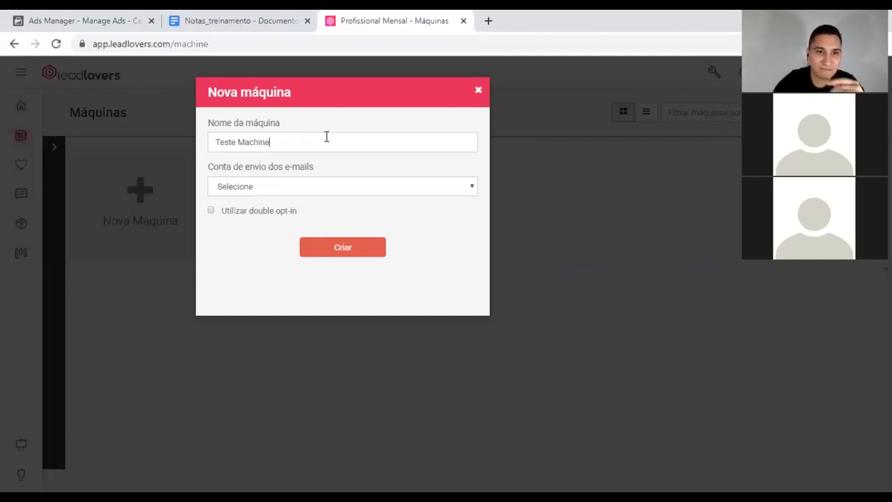
{"action": "left_click", "coordinate": [414, 186]}
{"action": "left_click", "coordinate": [267, 224]}
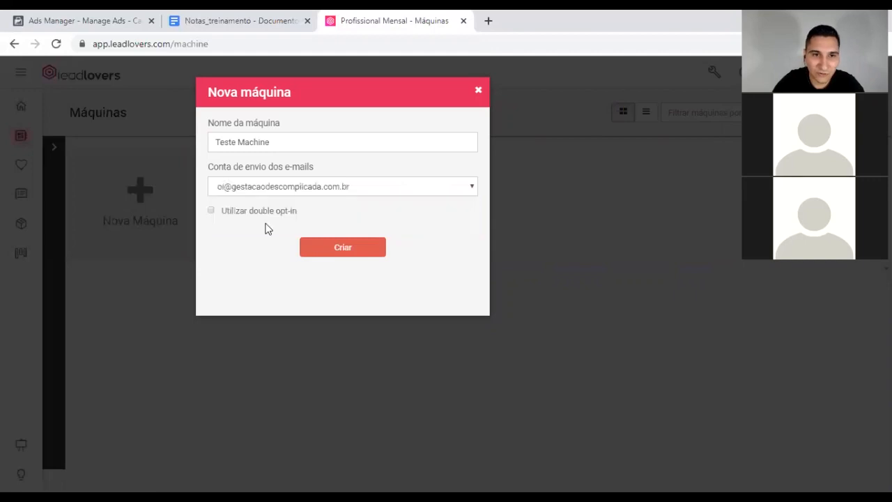
{"action": "left_click", "coordinate": [342, 248]}
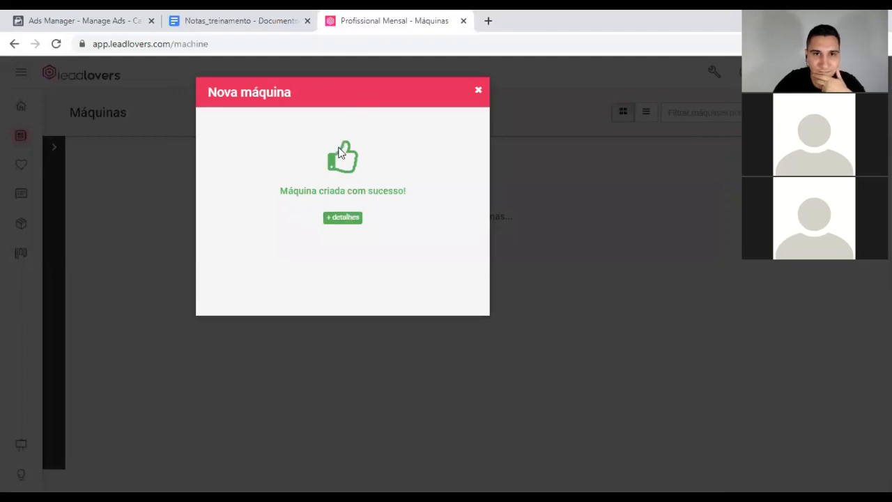
Step: Open the Teste Machine details, then return to the Notas_treinamento document
{"action": "left_click", "coordinate": [347, 221]}
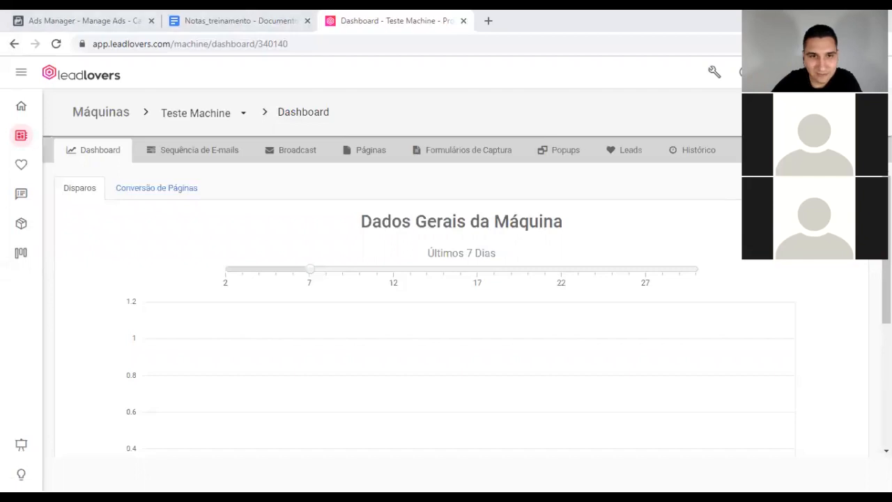
{"action": "key", "text": "ctrl+shift+Tab"}
Step: Add a '-> Máquina:' heading below Tags e segmentação with a first '- Leads' item
{"action": "key", "text": "Down"}
{"action": "key", "text": "End"}
{"action": "key", "text": "Return"}
{"action": "type", "text": "-> "}
{"action": "type", "text": "M"}
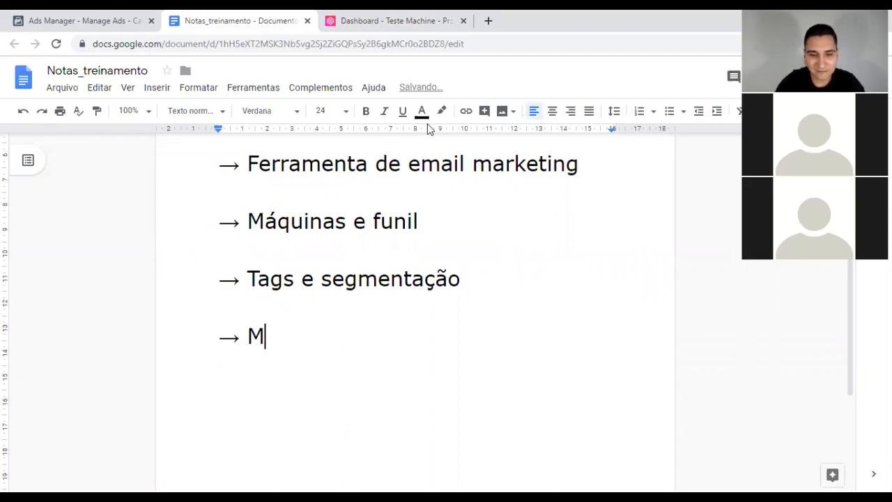
{"action": "type", "text": "áquina:"}
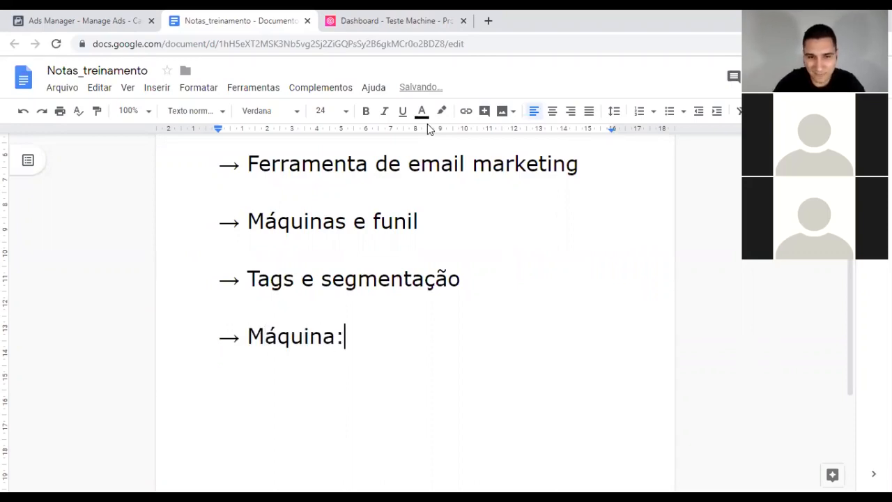
{"action": "key", "text": "Return"}
{"action": "type", "text": "- "}
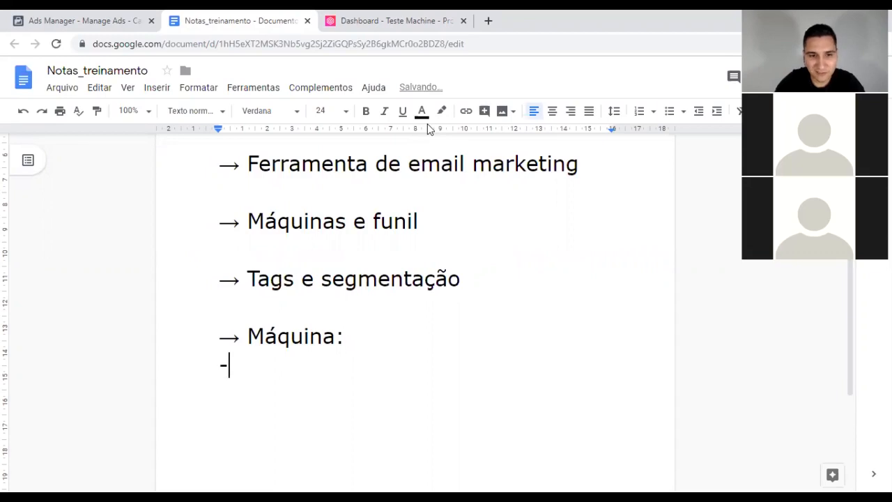
{"action": "type", "text": "Leads"}
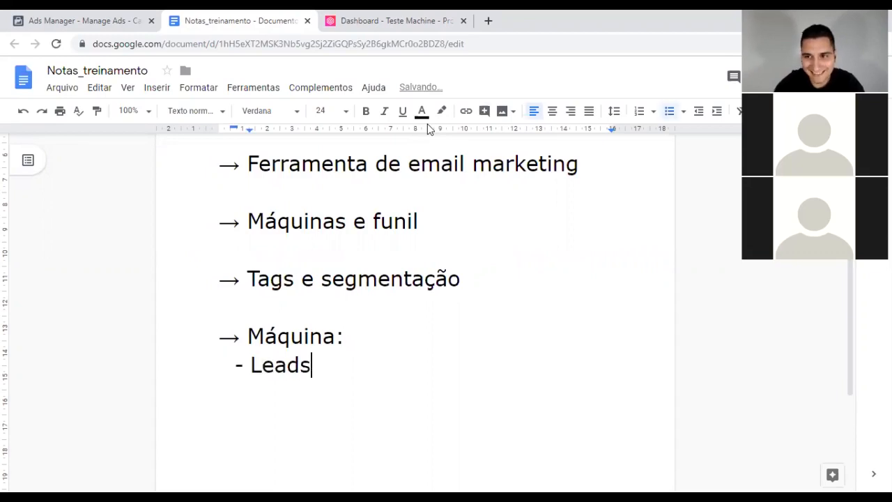
Step: List Páginas, Formulários and Sequências (funis) under Máquina:, ending with a blank line
{"action": "key", "text": "Return"}
{"action": "type", "text": "F"}
{"action": "key", "text": "BackSpace"}
{"action": "type", "text": "Páginas"}
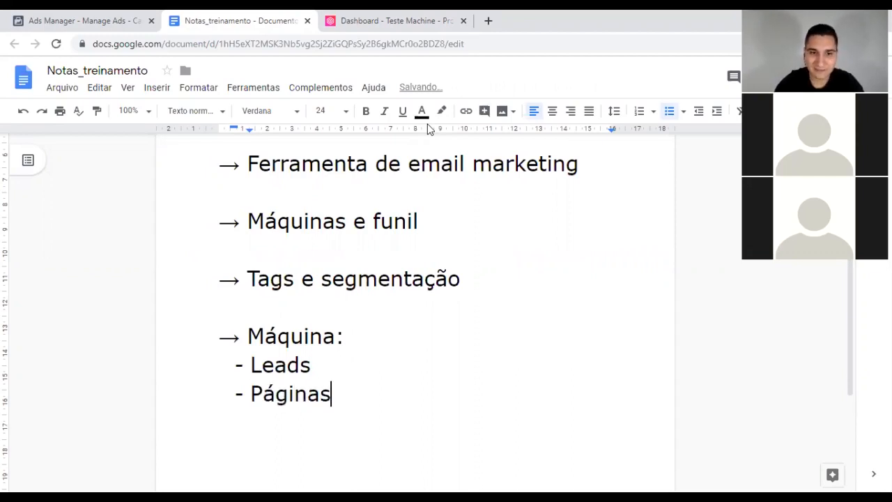
{"action": "key", "text": "Return"}
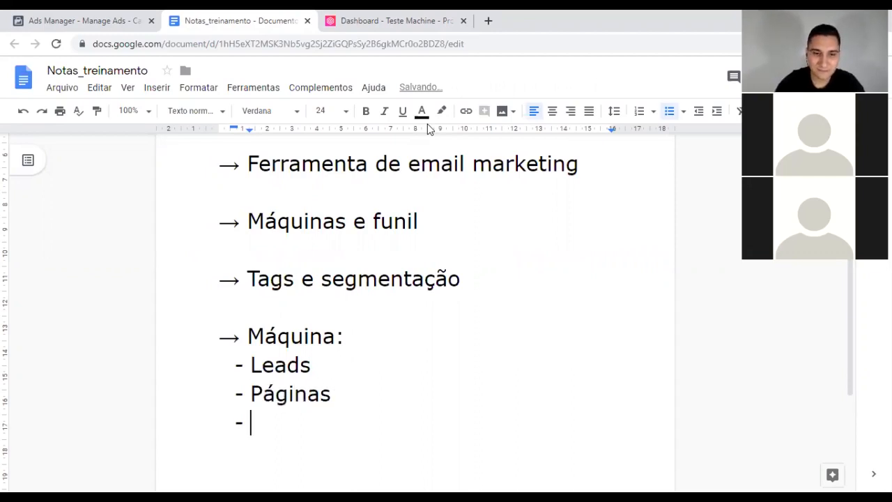
{"action": "scroll", "coordinate": [464, 253], "scroll_direction": "down", "scroll_amount": 2}
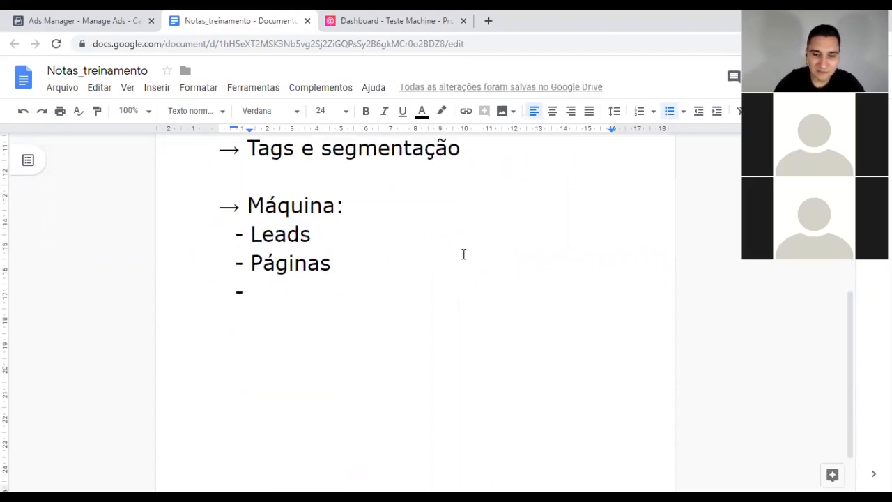
{"action": "type", "text": "Formulário"}
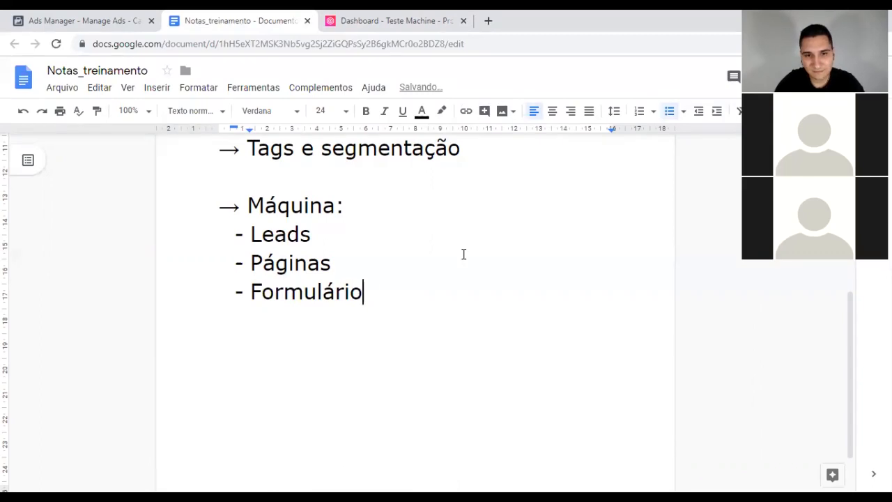
{"action": "type", "text": "s"}
{"action": "key", "text": "Return"}
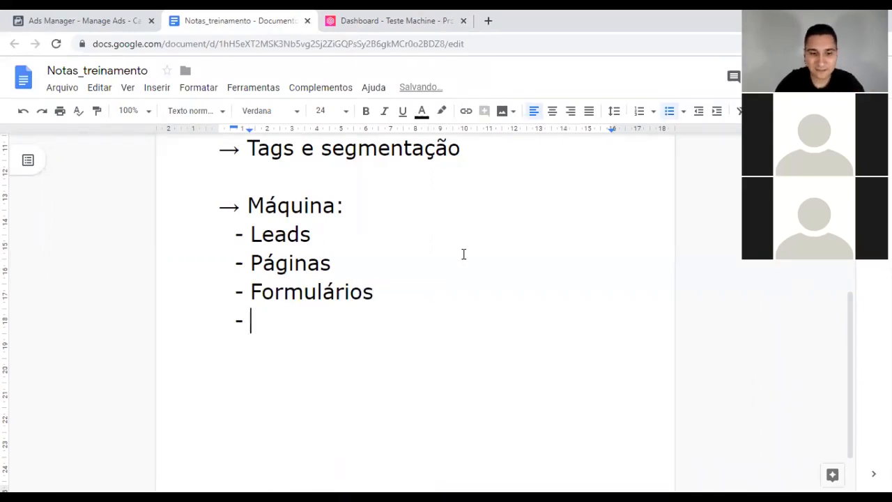
{"action": "type", "text": "S"}
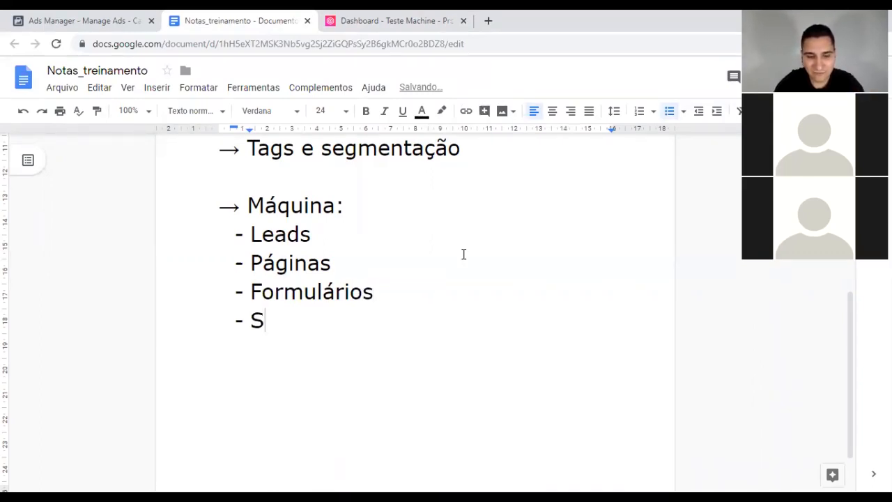
{"action": "type", "text": "equên"}
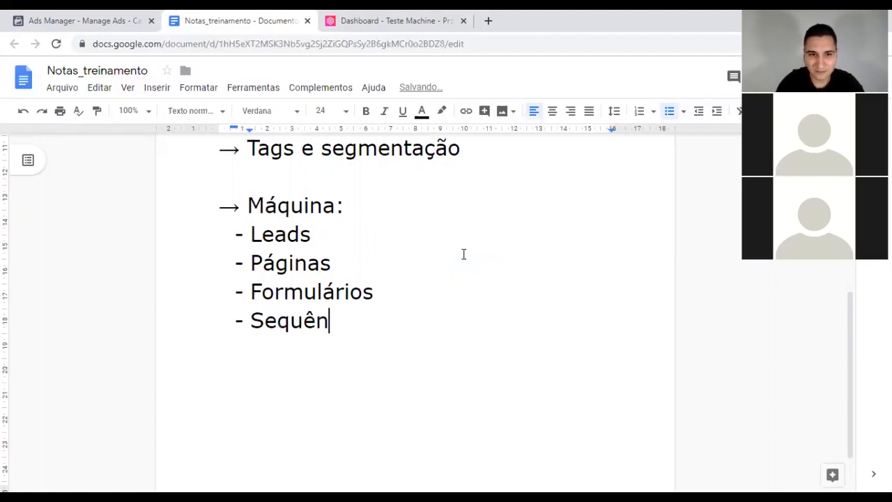
{"action": "type", "text": "cias ("}
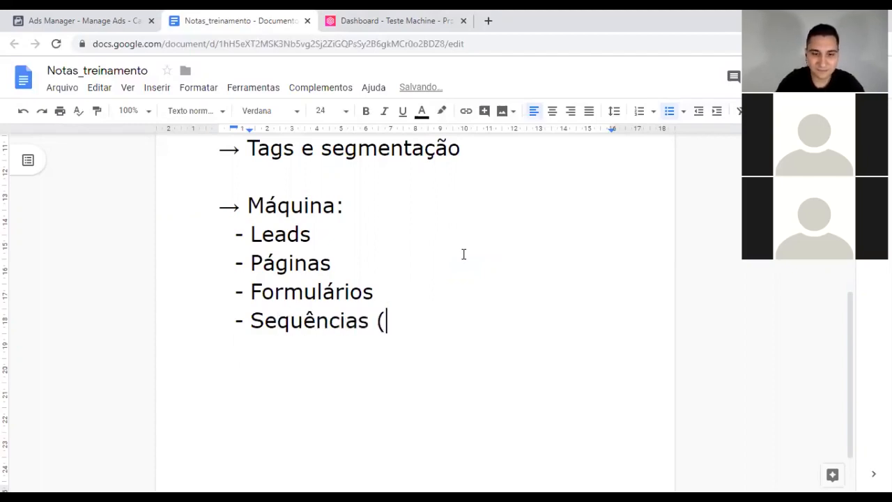
{"action": "type", "text": "funi"}
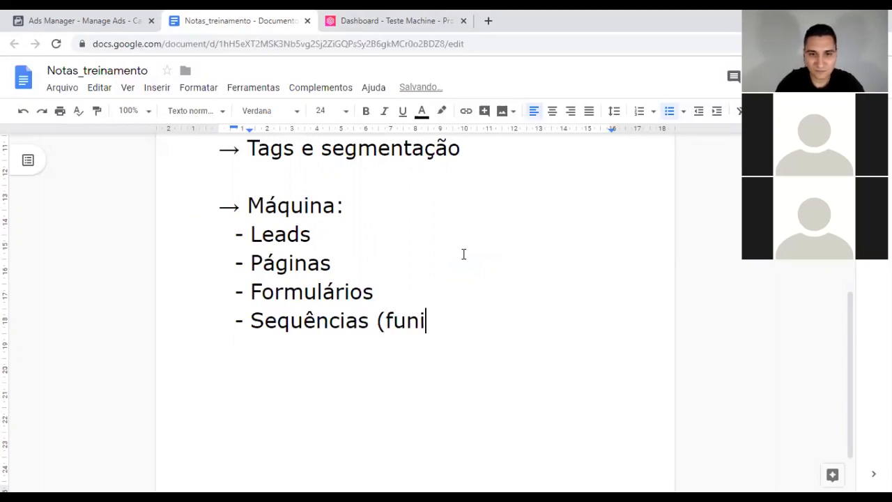
{"action": "type", "text": "s)"}
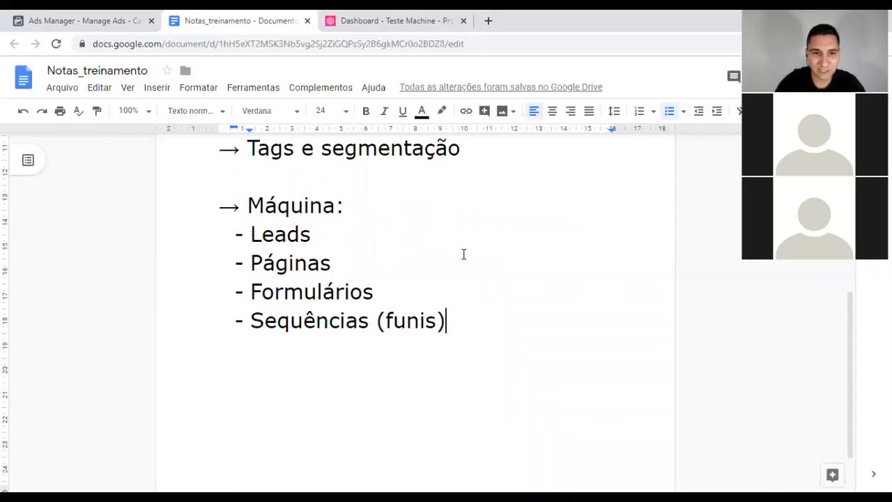
{"action": "key", "text": "Return"}
{"action": "key", "text": "Return"}
{"action": "key", "text": "Return"}
Step: Type the heading 'Lançamento Jan T3' below the Máquina list and start a new line
{"action": "type", "text": "Lançcam"}
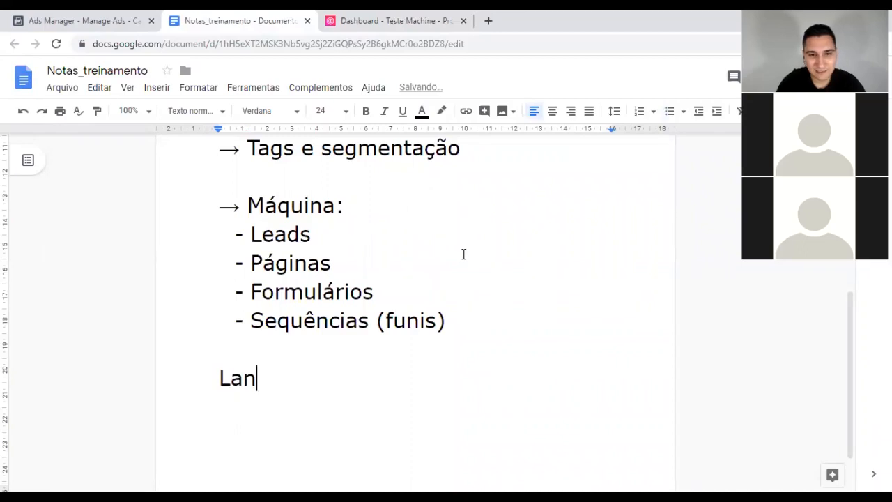
{"action": "key", "text": "BackSpace"}
{"action": "key", "text": "BackSpace"}
{"action": "key", "text": "BackSpace"}
{"action": "type", "text": "emtno"}
{"action": "key", "text": "BackSpace"}
{"action": "key", "text": "BackSpace"}
{"action": "key", "text": "BackSpace"}
{"action": "key", "text": "BackSpace"}
{"action": "key", "text": "BackSpace"}
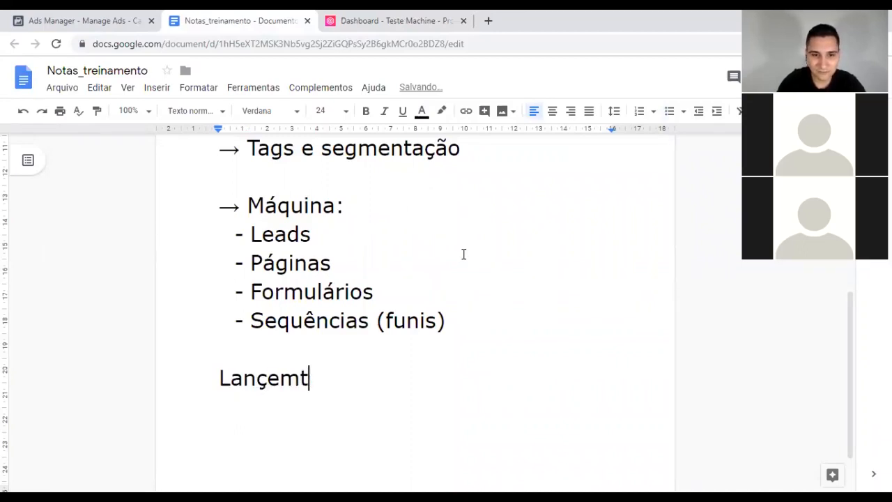
{"action": "type", "text": "atamento"}
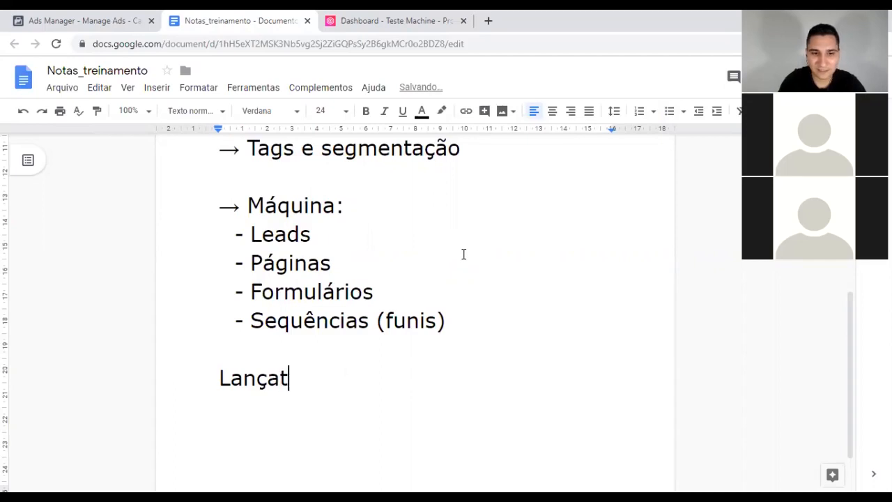
{"action": "key", "text": "BackSpace"}
{"action": "key", "text": "BackSpace"}
{"action": "key", "text": "BackSpace"}
{"action": "key", "text": "BackSpace"}
{"action": "key", "text": "BackSpace"}
{"action": "key", "text": "BackSpace"}
{"action": "key", "text": "BackSpace"}
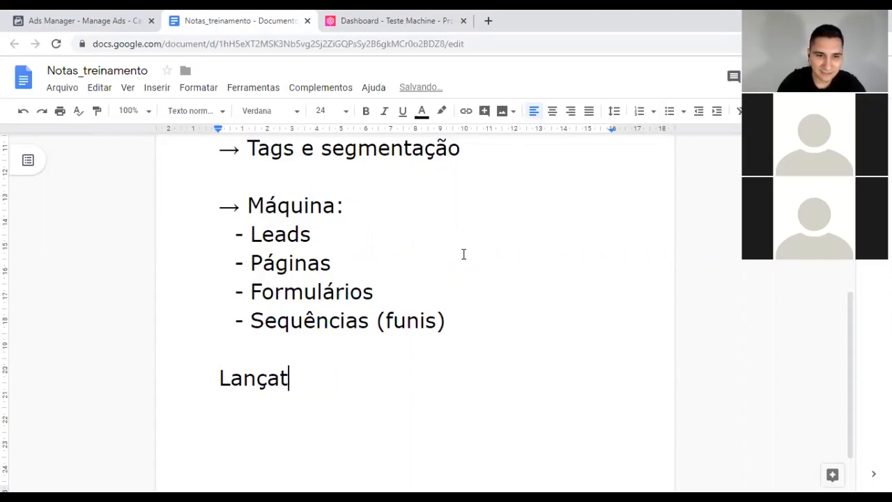
{"action": "type", "text": "mento "}
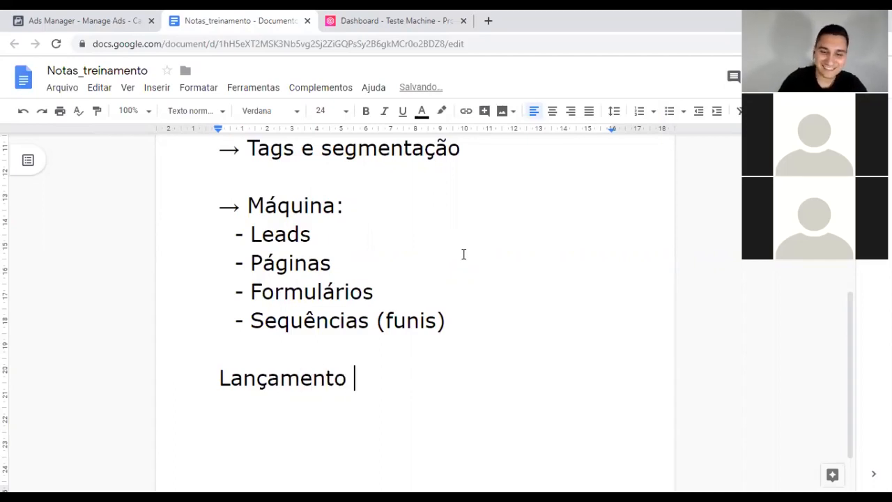
{"action": "type", "text": "Jan T3"}
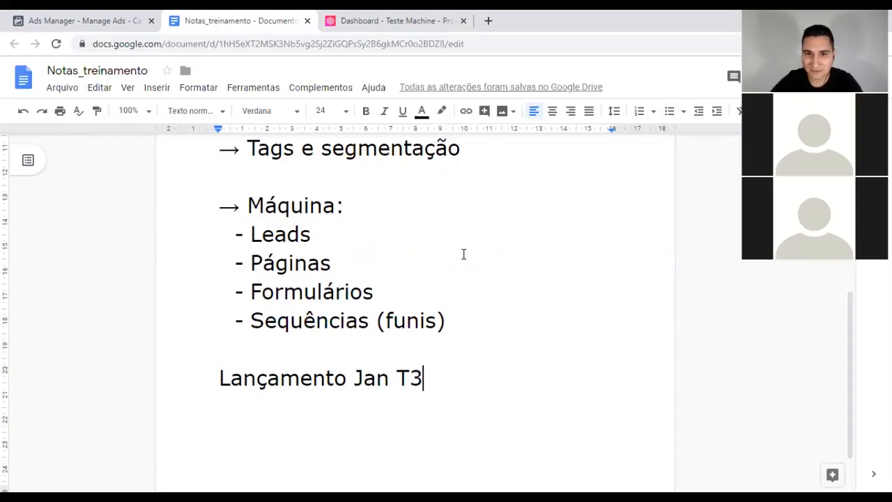
{"action": "scroll", "coordinate": [463, 255], "scroll_direction": "down", "scroll_amount": 1}
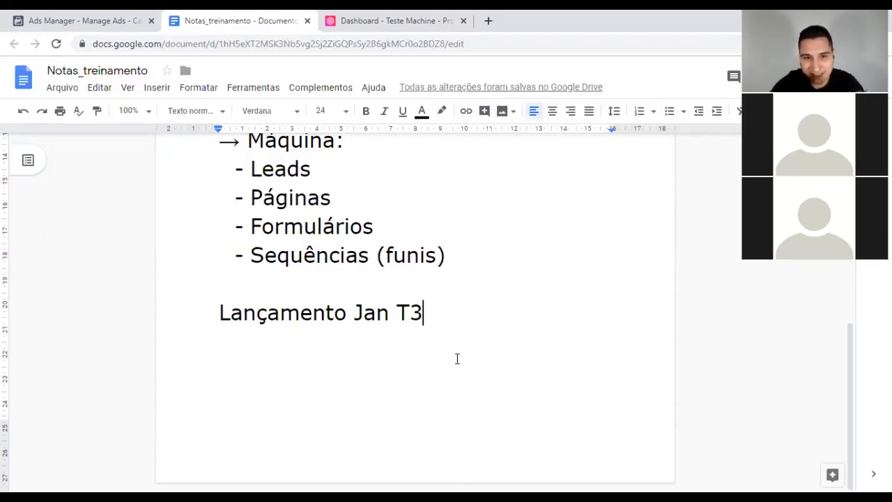
{"action": "key", "text": "Return"}
Step: Add the item '- Formulário --> KP' under Lançamento Jan T3 and begin another item
{"action": "type", "text": "- "}
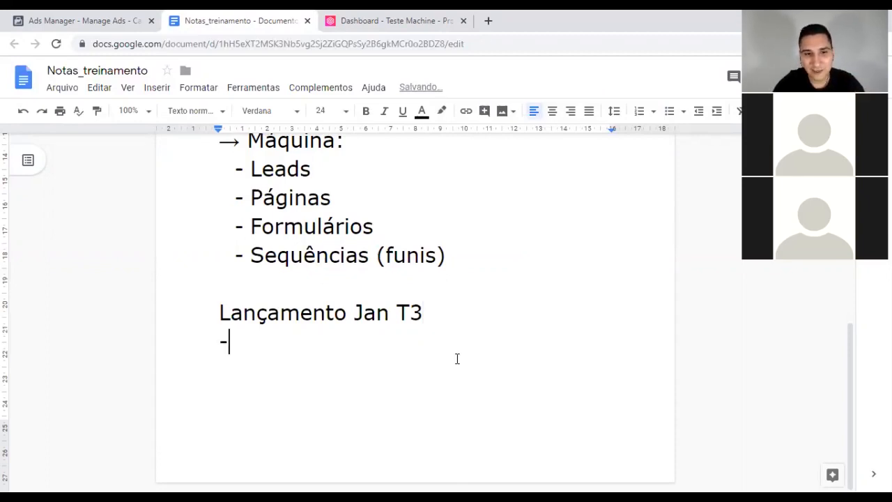
{"action": "type", "text": "Form"}
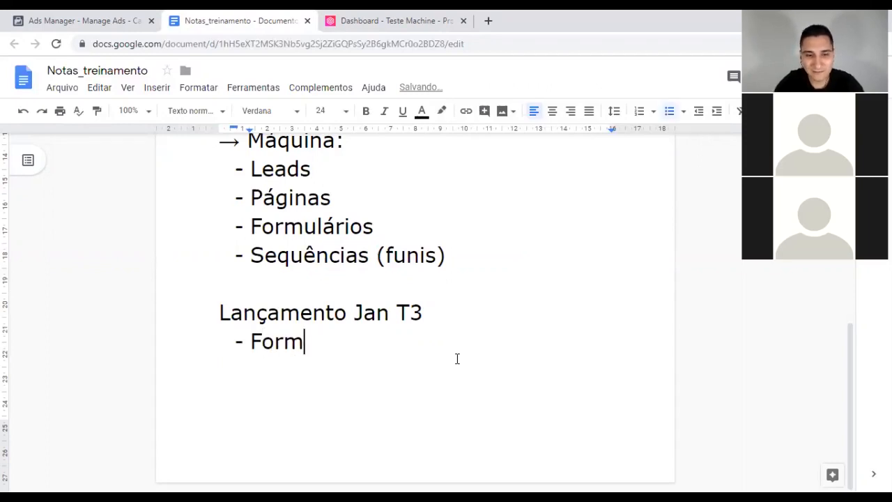
{"action": "type", "text": "ulártio"}
{"action": "key", "text": "BackSpace"}
{"action": "key", "text": "BackSpace"}
{"action": "key", "text": "BackSpace"}
{"action": "type", "text": "io"}
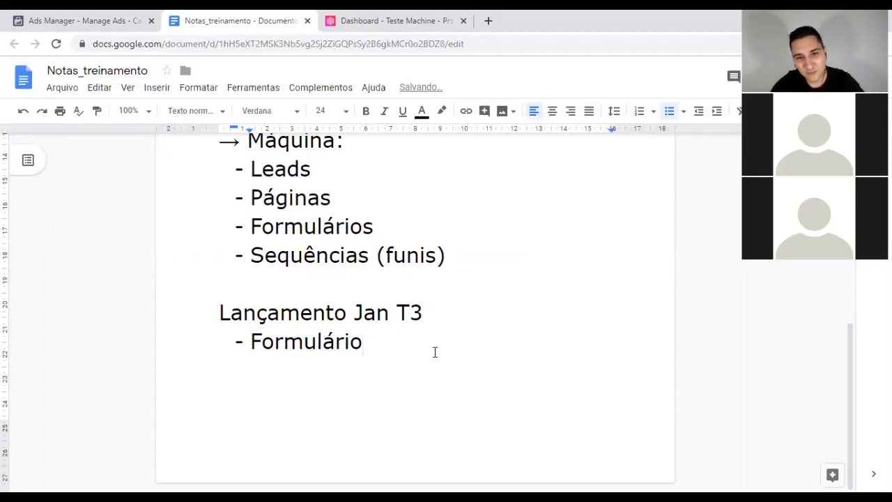
{"action": "left_click_drag", "start_coordinate": [364, 342], "coordinate": [262, 341]}
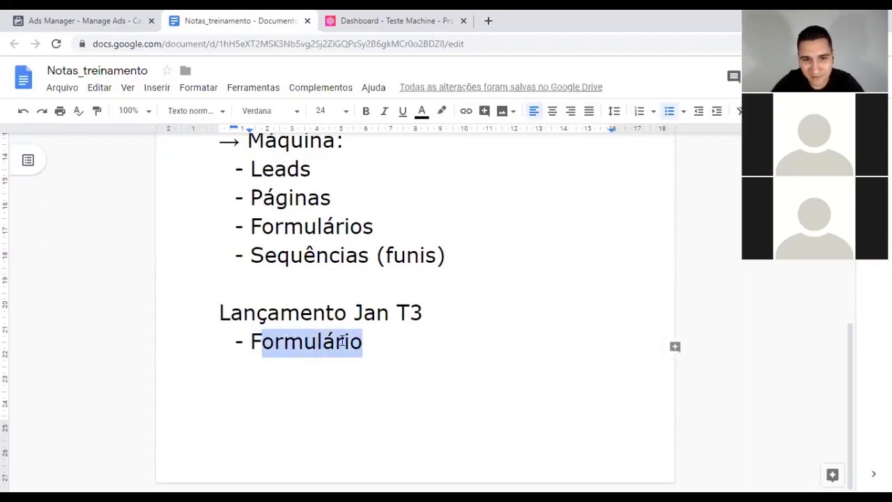
{"action": "left_click", "coordinate": [378, 340]}
{"action": "type", "text": "-->"}
{"action": "type", "text": " KP"}
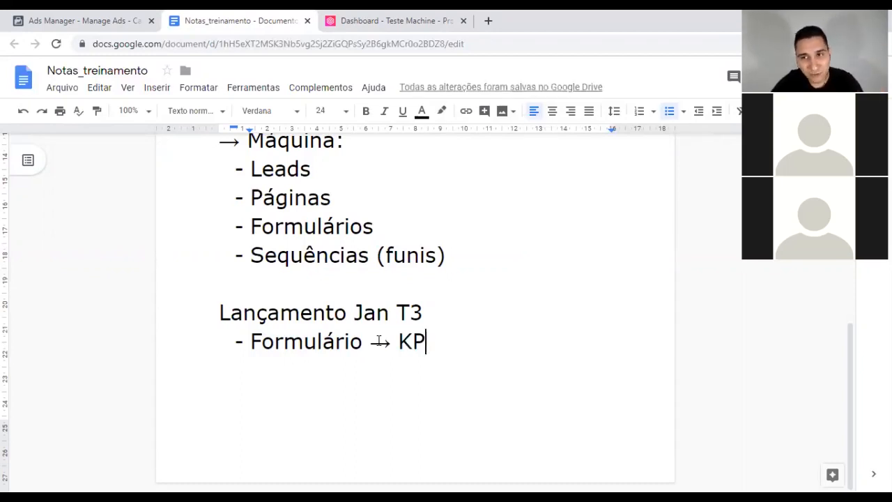
{"action": "left_click_drag", "start_coordinate": [422, 312], "coordinate": [220, 313]}
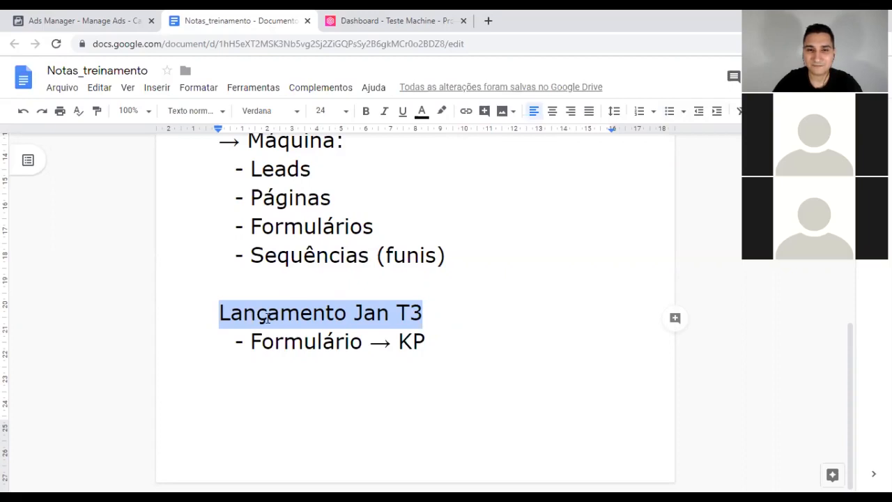
{"action": "left_click", "coordinate": [314, 313]}
{"action": "left_click", "coordinate": [431, 343]}
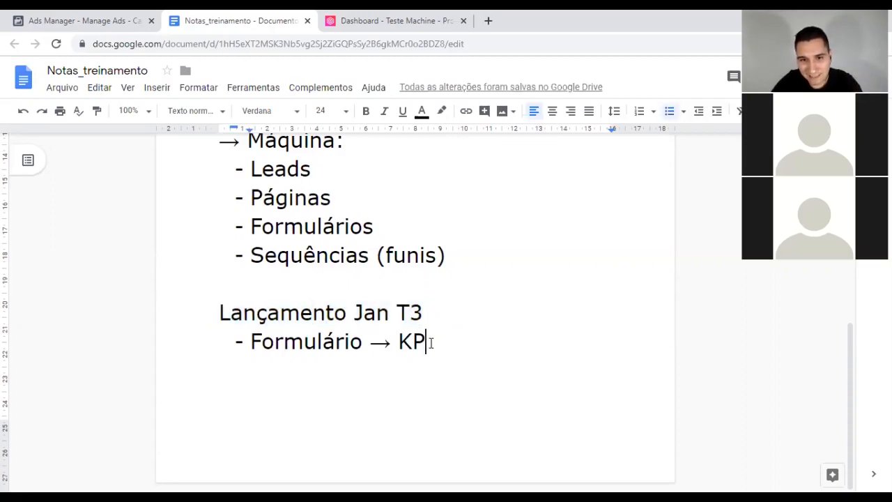
{"action": "key", "text": "Return"}
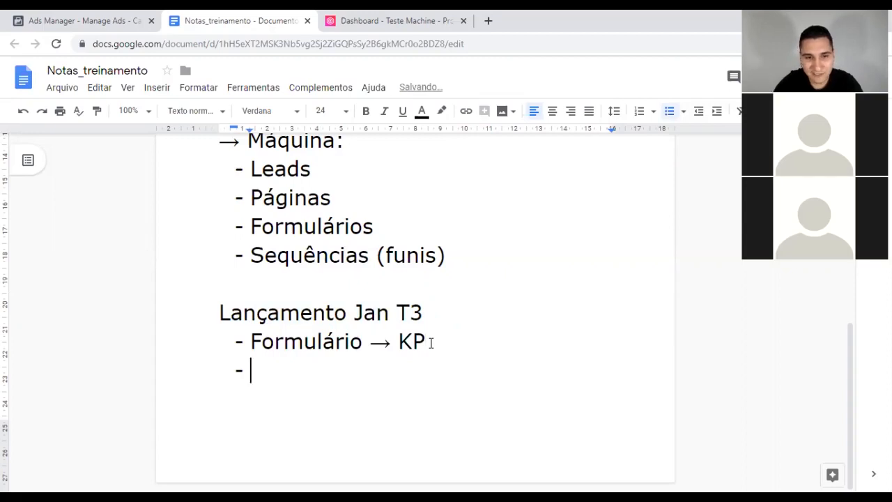
Step: Write the item 'Funil (email de confirmação)' on the new line
{"action": "type", "text": "F"}
{"action": "type", "text": "unil"}
{"action": "type", "text": " (email d"}
{"action": "type", "text": "e confirma"}
{"action": "type", "text": "çc"}
{"action": "key", "text": "BackSpace"}
{"action": "type", "text": "ão)"}
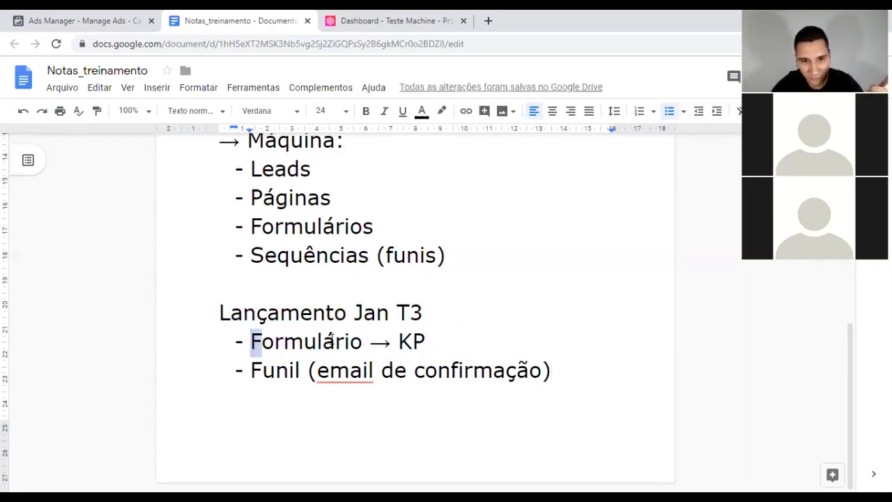
Step: Add a 'Broadcast' item below the Funil line and select the Lançamento Jan T3 heading
{"action": "left_click_drag", "start_coordinate": [252, 341], "coordinate": [364, 343]}
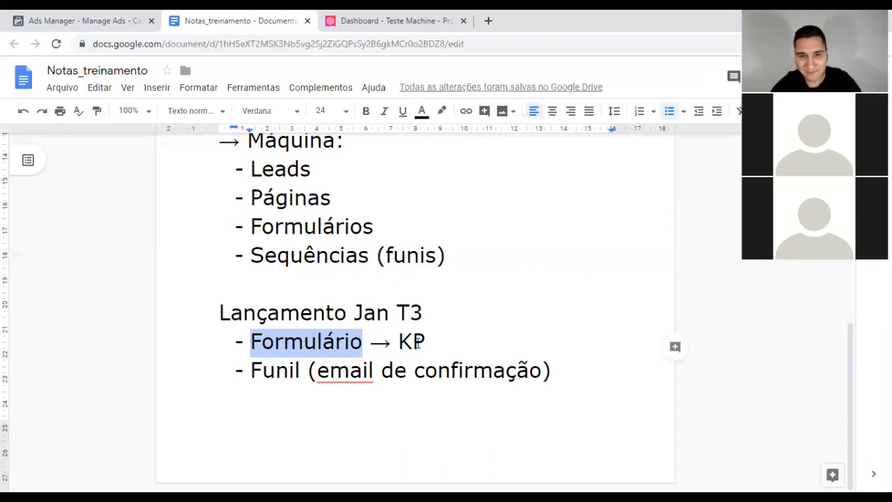
{"action": "left_click", "coordinate": [275, 369]}
{"action": "left_click_drag", "start_coordinate": [251, 370], "coordinate": [550, 377]}
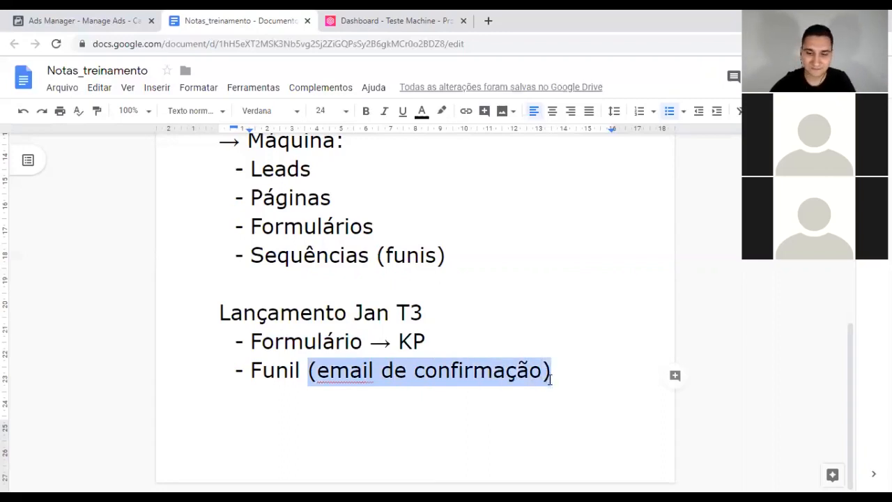
{"action": "left_click", "coordinate": [550, 378]}
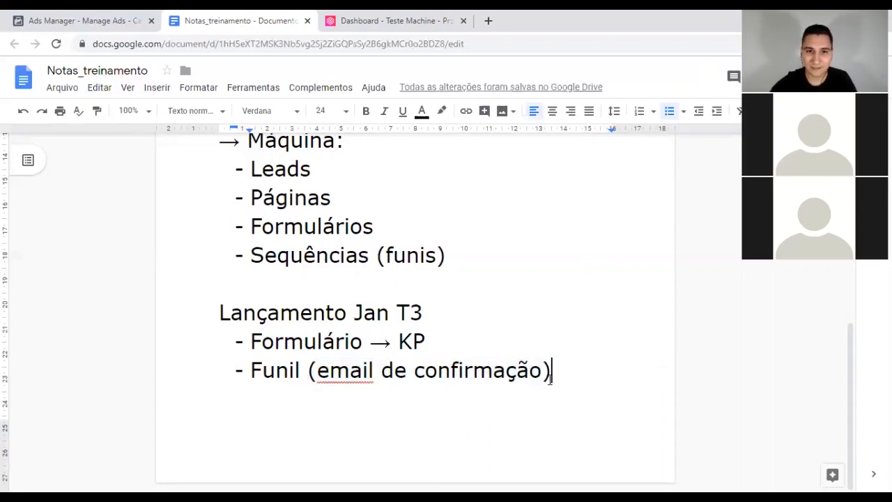
{"action": "key", "text": "Return"}
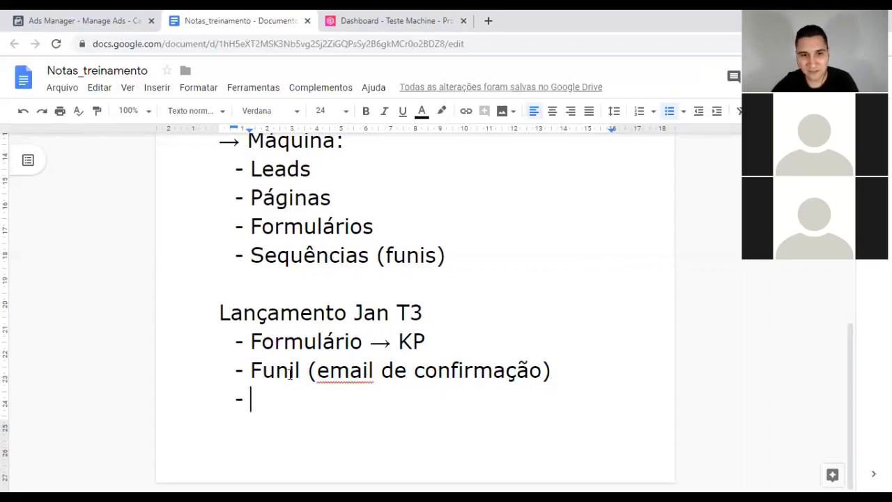
{"action": "type", "text": "Broadcast"}
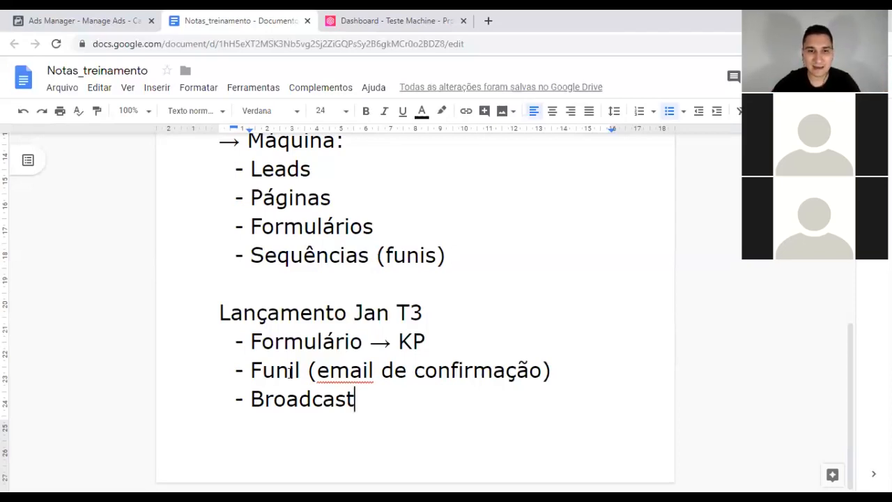
{"action": "left_click_drag", "start_coordinate": [426, 313], "coordinate": [217, 312]}
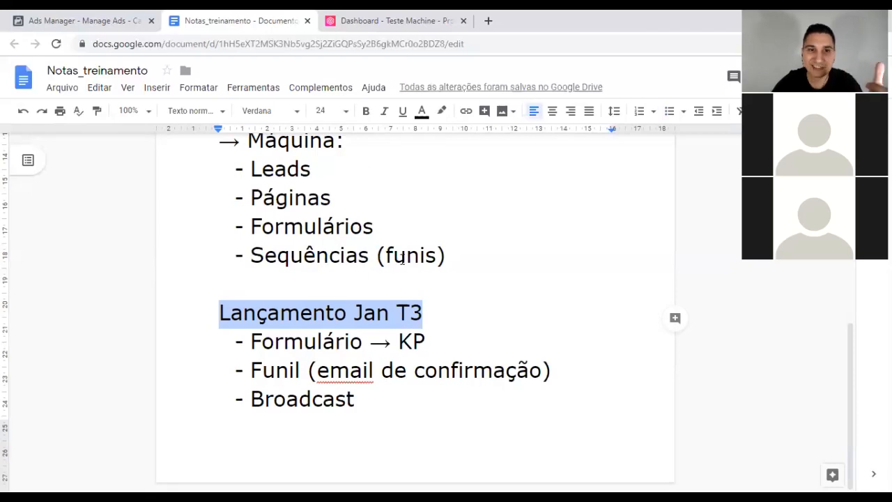
Step: From the Máquinas page, switch to another sub-user profile through Perfis de Acesso
{"action": "left_click", "coordinate": [398, 25]}
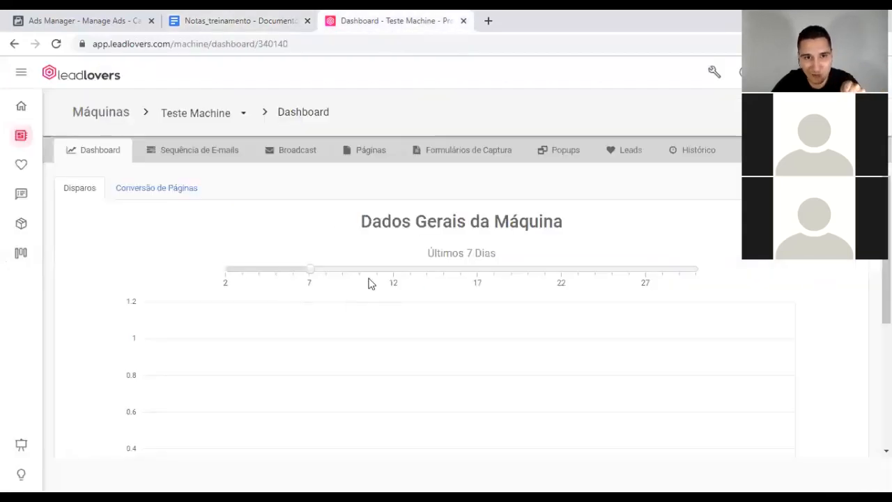
{"action": "left_click", "coordinate": [21, 138]}
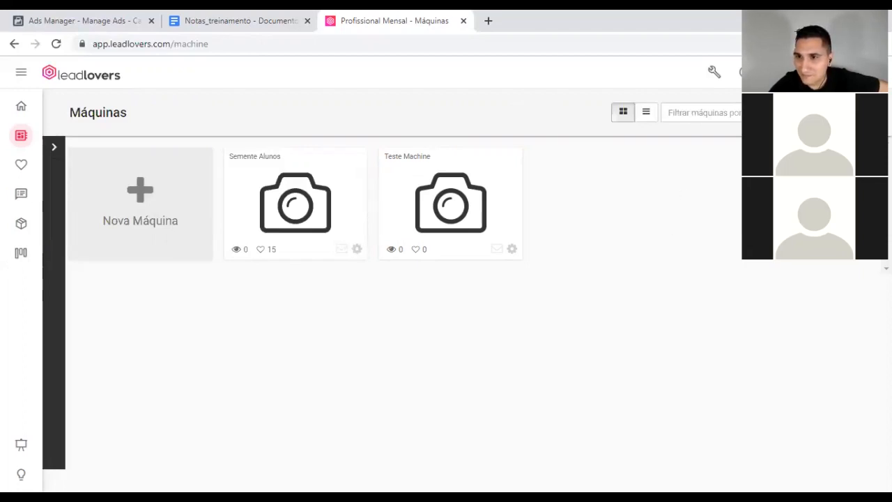
{"action": "left_click", "coordinate": [868, 72]}
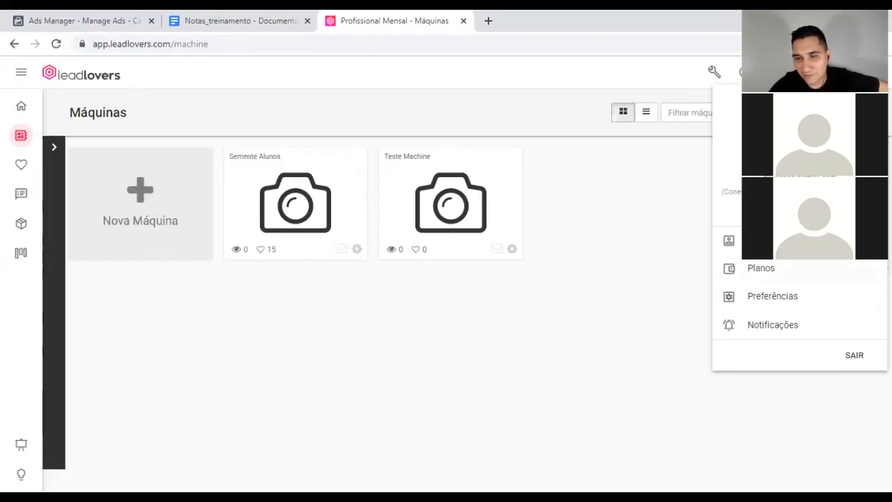
{"action": "left_click", "coordinate": [767, 241]}
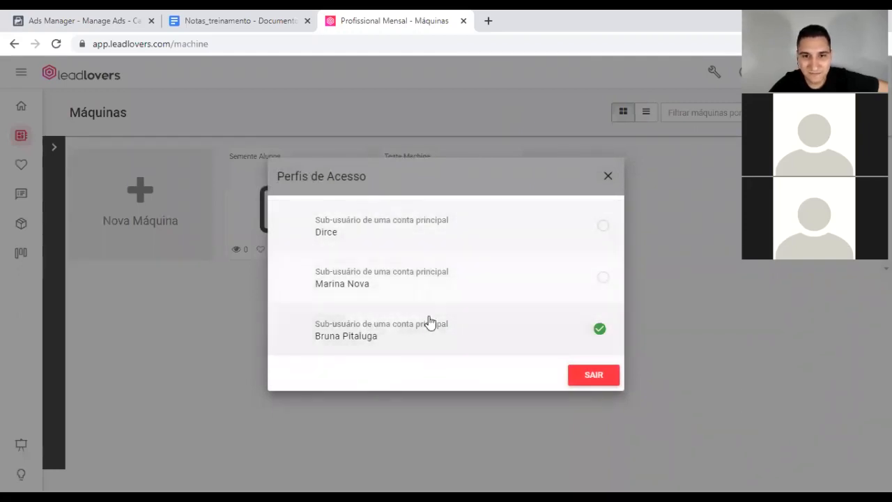
{"action": "left_click", "coordinate": [405, 279]}
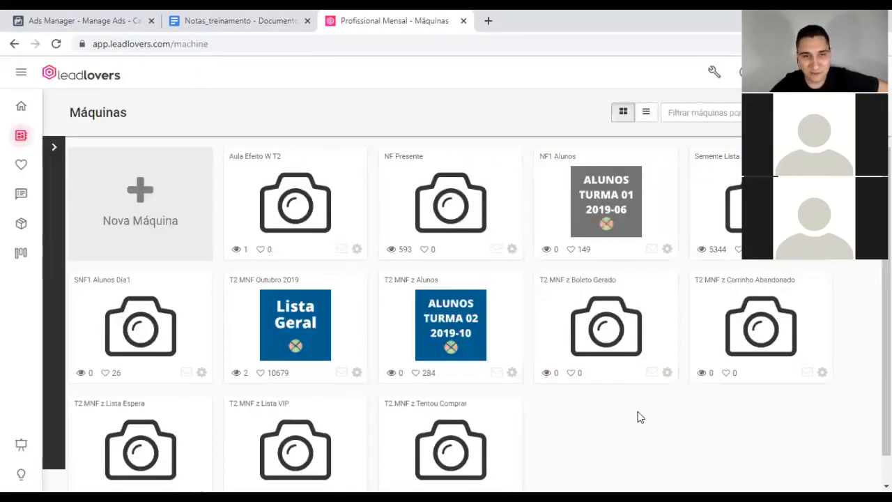
Step: Open the 'T2 MNF Outubro 2019' machine card from the Máquinas grid
{"action": "scroll", "coordinate": [644, 439], "scroll_direction": "down", "scroll_amount": 1}
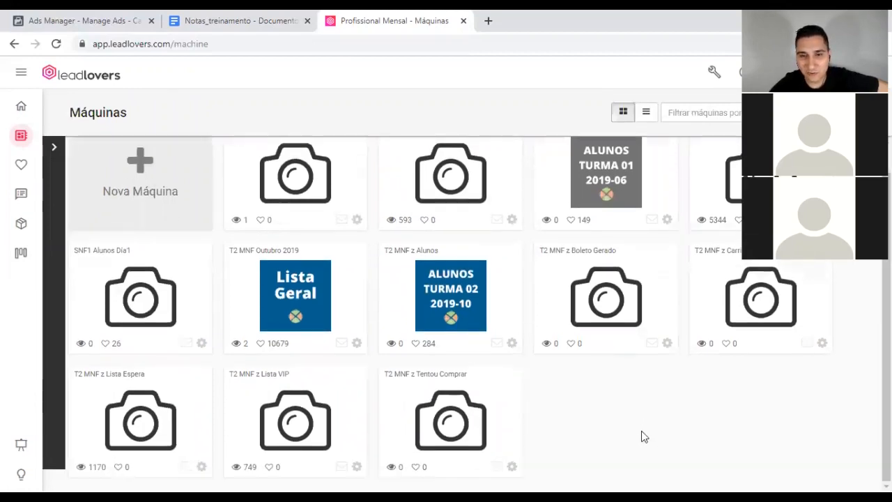
{"action": "scroll", "coordinate": [644, 436], "scroll_direction": "up", "scroll_amount": 1}
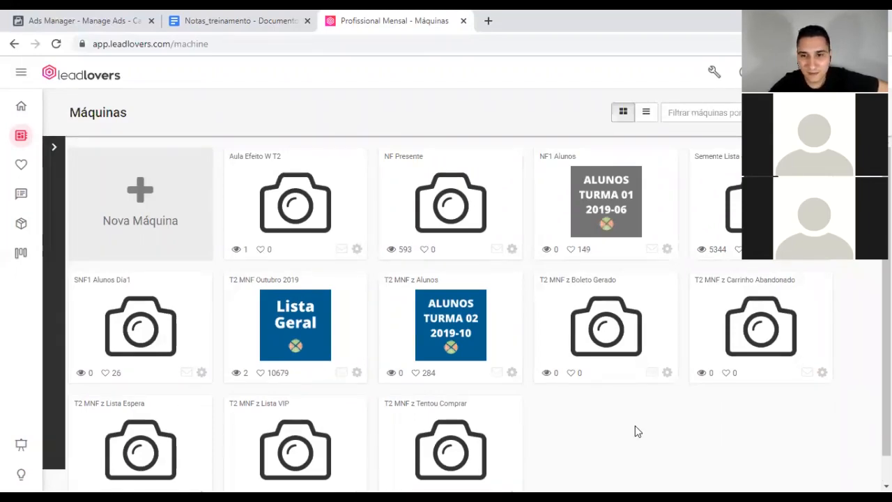
{"action": "scroll", "coordinate": [635, 428], "scroll_direction": "down", "scroll_amount": 1}
{"action": "scroll", "coordinate": [631, 426], "scroll_direction": "up", "scroll_amount": 1}
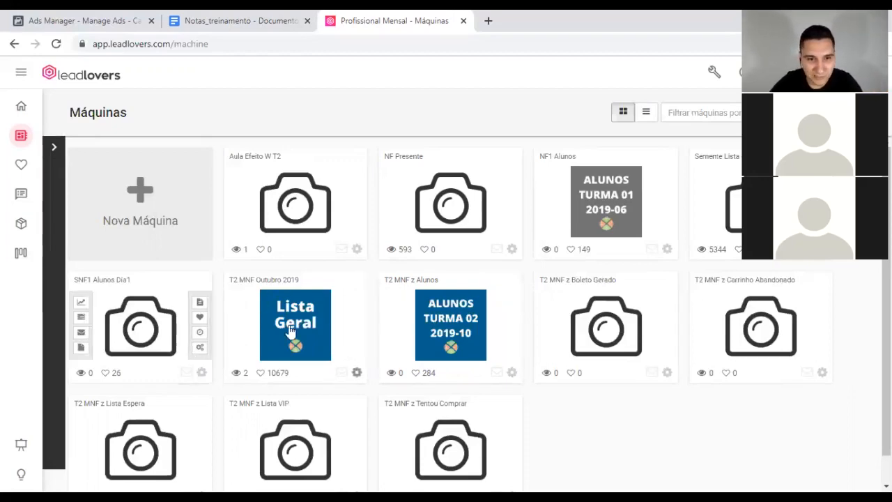
{"action": "left_click", "coordinate": [267, 285]}
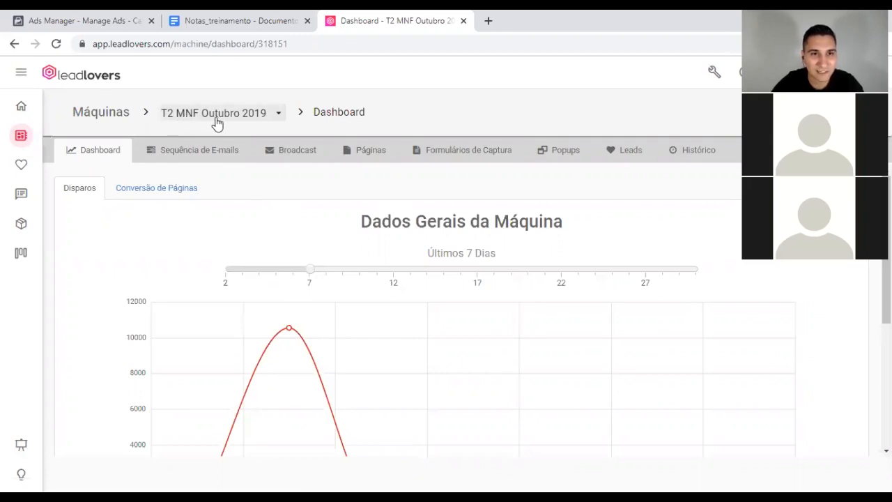
Step: Show the Sequência de E-mails funnels of the T2 MNF Outubro 2019 dashboard
{"action": "left_click", "coordinate": [200, 153]}
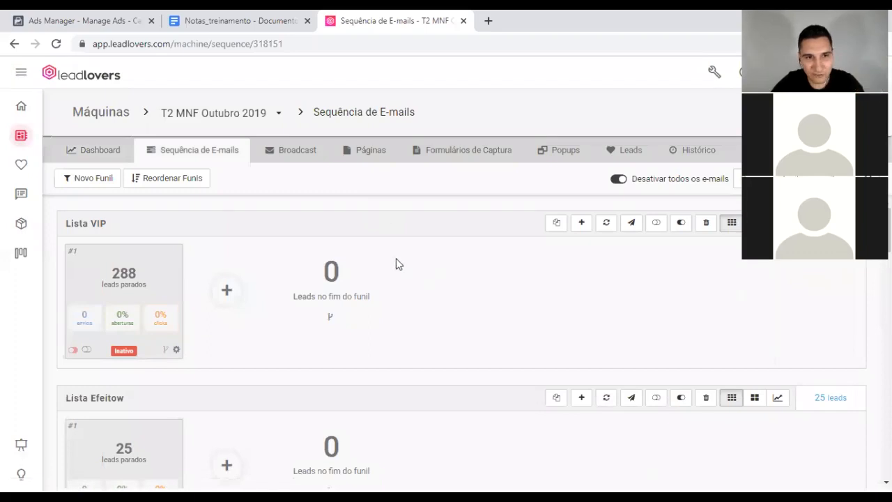
Step: Review the machine's e-mail funnel list, then go to its Broadcast page
{"action": "scroll", "coordinate": [395, 278], "scroll_direction": "down", "scroll_amount": 15}
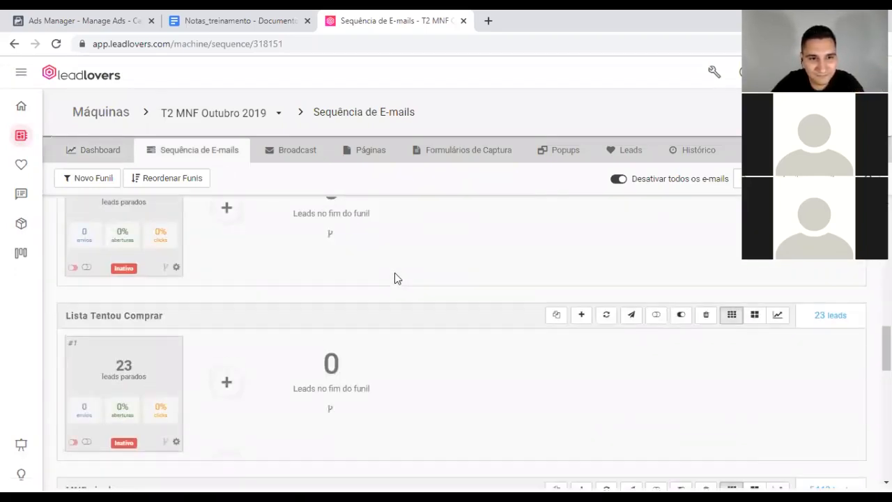
{"action": "scroll", "coordinate": [394, 278], "scroll_direction": "down", "scroll_amount": 12}
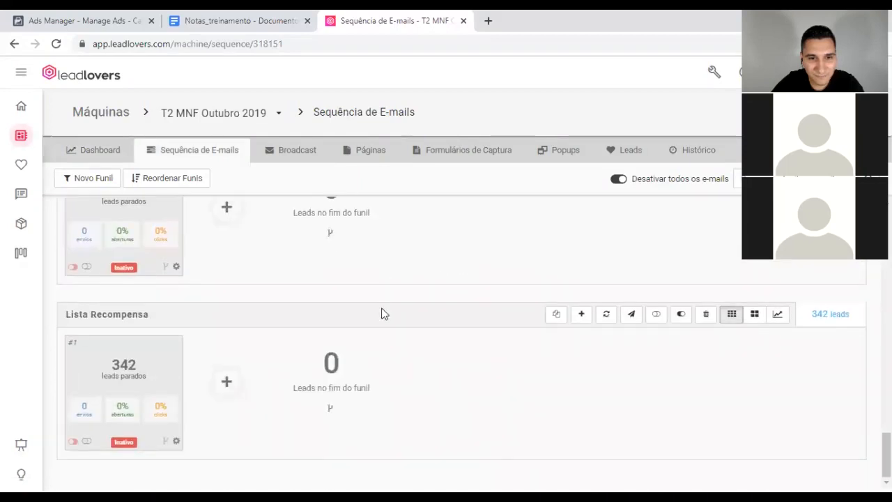
{"action": "scroll", "coordinate": [382, 308], "scroll_direction": "up", "scroll_amount": 20}
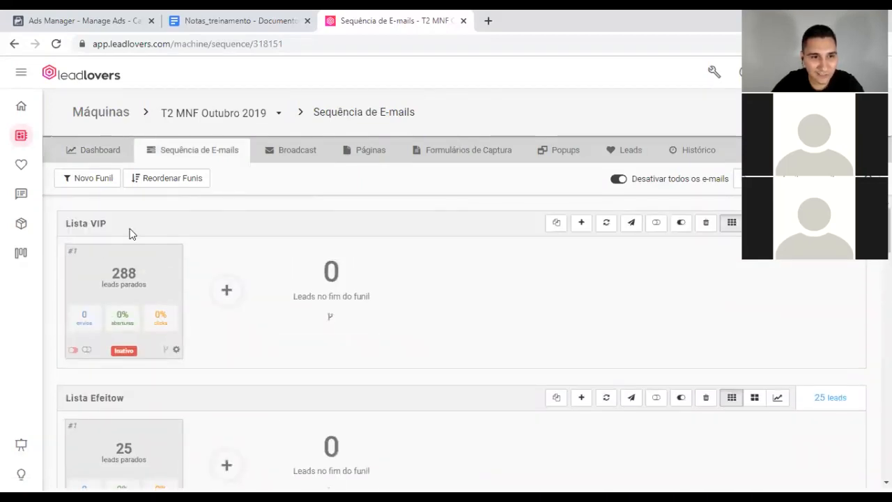
{"action": "scroll", "coordinate": [321, 292], "scroll_direction": "down", "scroll_amount": 3}
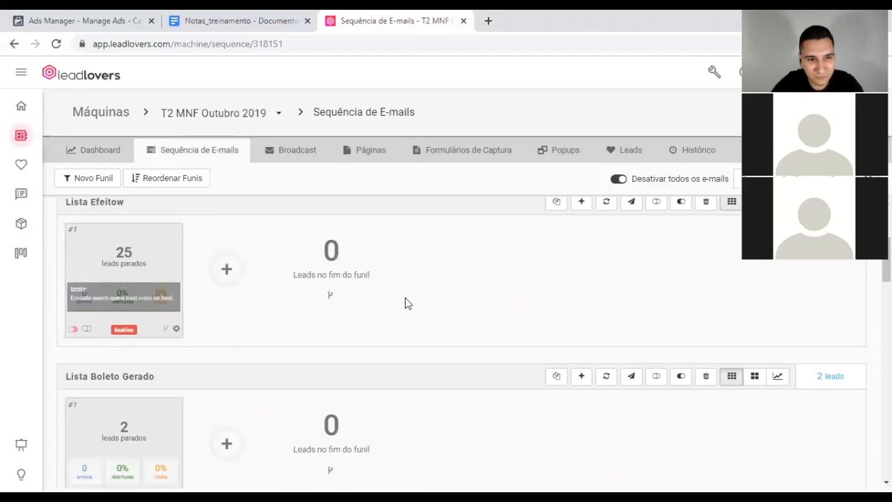
{"action": "scroll", "coordinate": [334, 289], "scroll_direction": "down", "scroll_amount": 2}
{"action": "scroll", "coordinate": [300, 314], "scroll_direction": "down", "scroll_amount": 1}
{"action": "scroll", "coordinate": [209, 279], "scroll_direction": "down", "scroll_amount": 2}
{"action": "scroll", "coordinate": [278, 289], "scroll_direction": "down", "scroll_amount": 3}
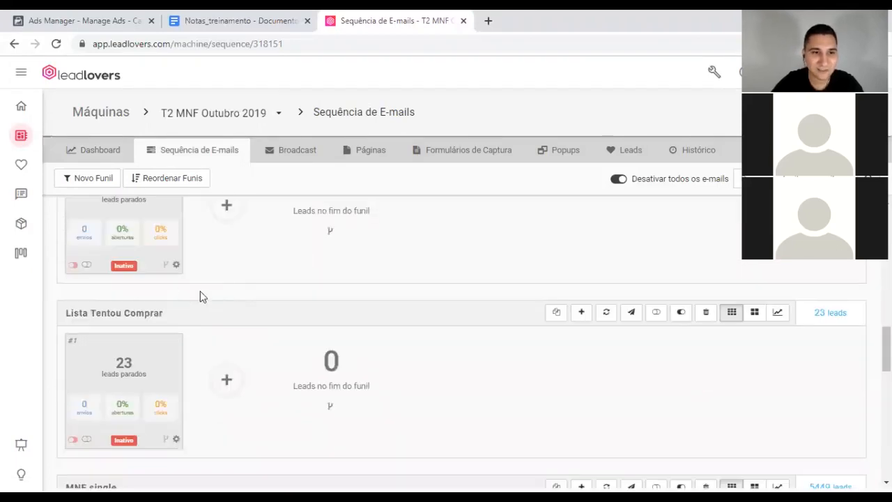
{"action": "scroll", "coordinate": [150, 279], "scroll_direction": "up", "scroll_amount": 2}
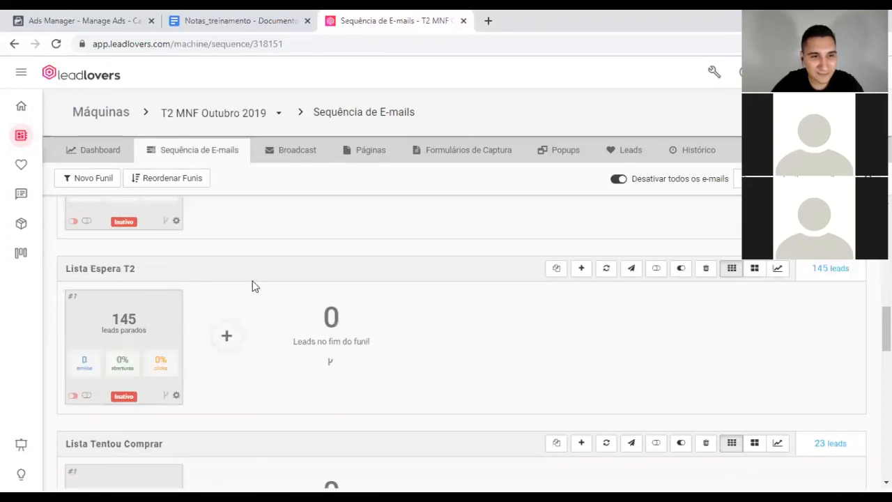
{"action": "scroll", "coordinate": [250, 280], "scroll_direction": "down", "scroll_amount": 3}
{"action": "scroll", "coordinate": [237, 279], "scroll_direction": "down", "scroll_amount": 2}
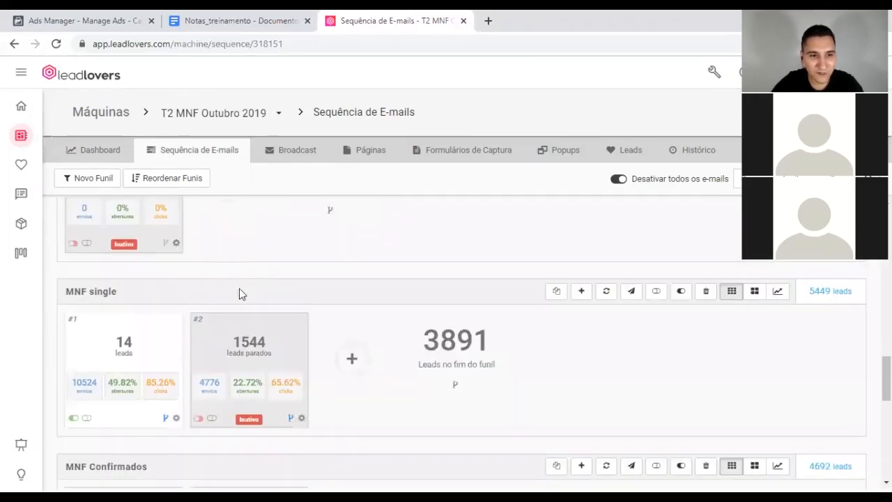
{"action": "scroll", "coordinate": [230, 290], "scroll_direction": "down", "scroll_amount": 1}
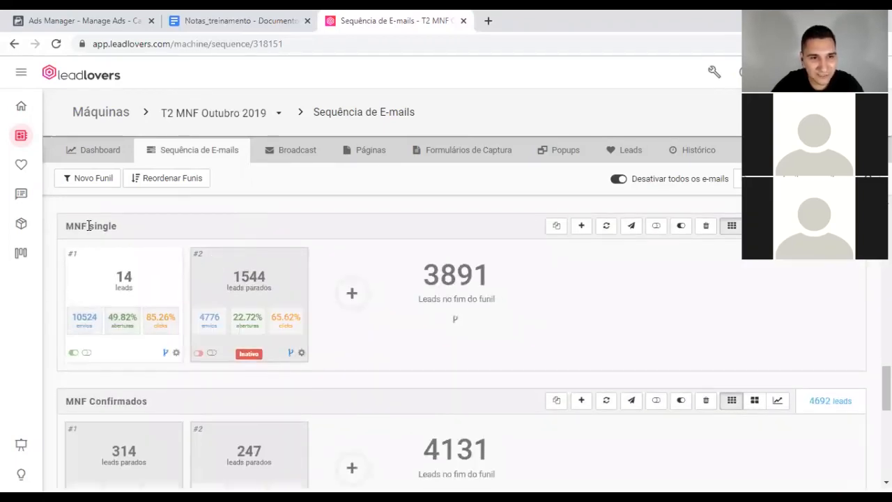
{"action": "scroll", "coordinate": [255, 314], "scroll_direction": "down", "scroll_amount": 2}
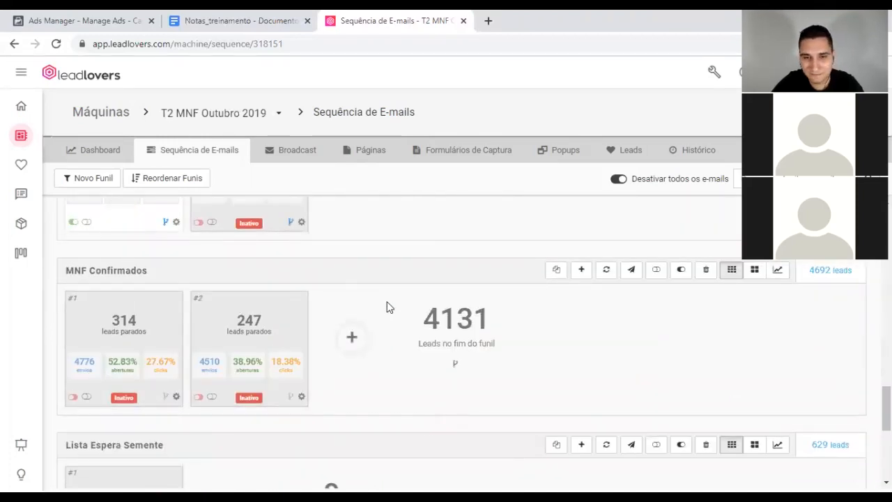
{"action": "scroll", "coordinate": [389, 307], "scroll_direction": "up", "scroll_amount": 4}
{"action": "scroll", "coordinate": [389, 307], "scroll_direction": "down", "scroll_amount": 2}
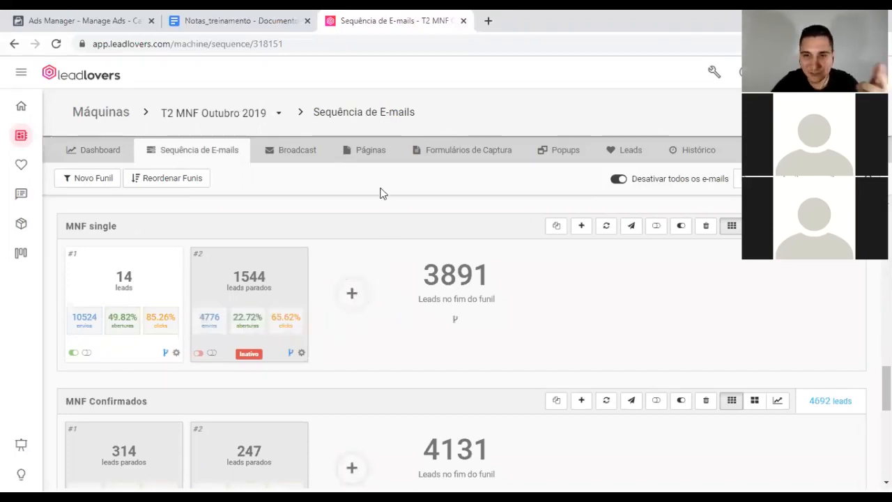
{"action": "scroll", "coordinate": [386, 310], "scroll_direction": "up", "scroll_amount": 10}
{"action": "scroll", "coordinate": [388, 312], "scroll_direction": "up", "scroll_amount": 1}
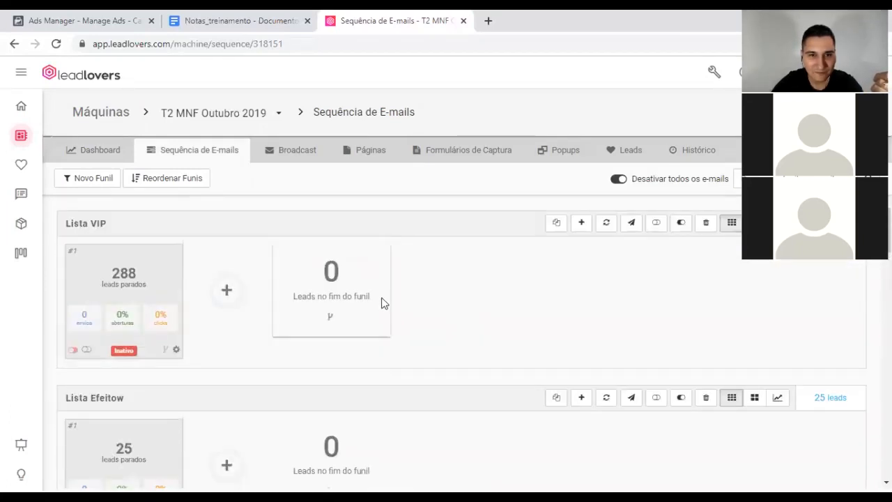
{"action": "left_click", "coordinate": [296, 152]}
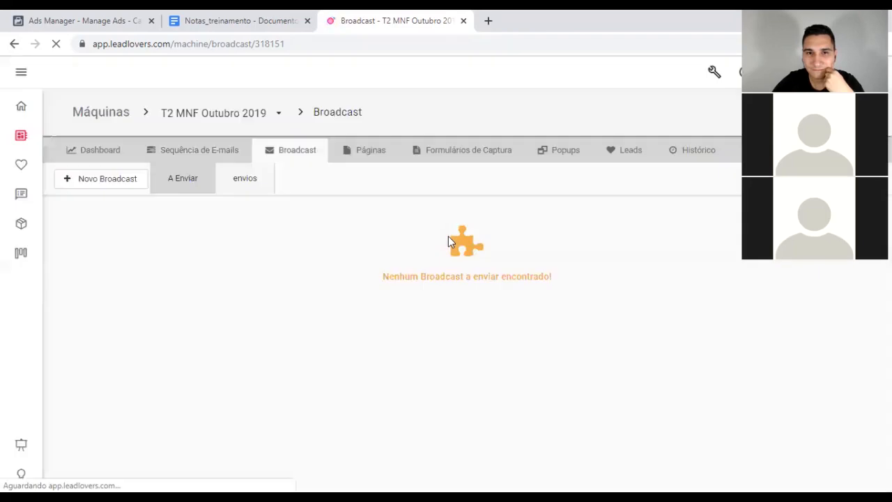
Step: Show the broadcasts already sent, with their send statistics, under the envios sub-tab
{"action": "left_click", "coordinate": [251, 180]}
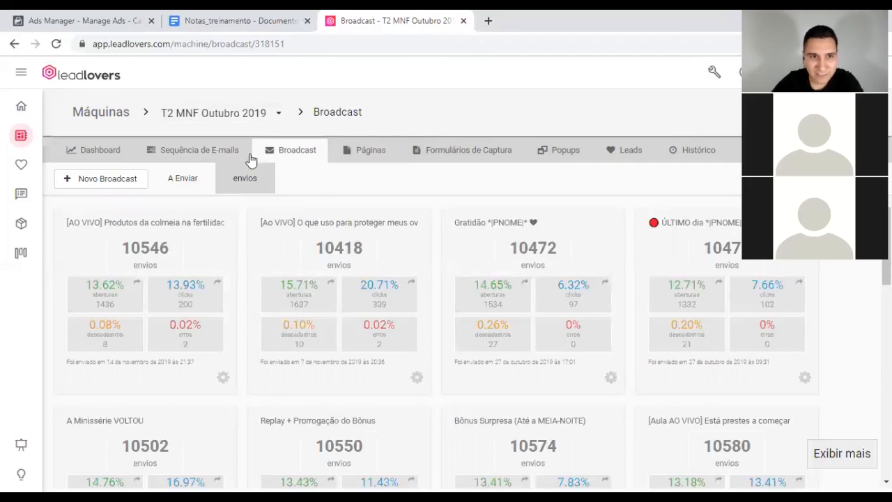
Step: Return to the Máquinas list from the left sidebar
{"action": "left_click", "coordinate": [24, 141]}
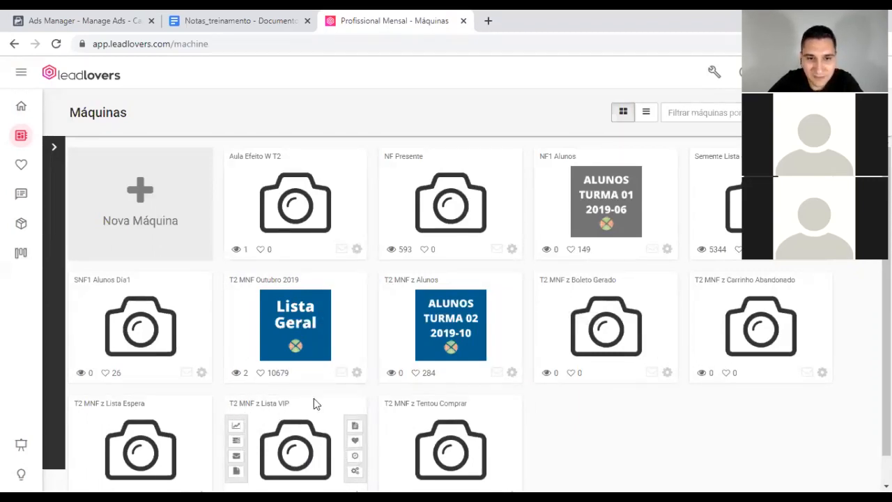
Step: Open the Sequência funnel page of the 'T2 MNF z Lista VIP' machine card
{"action": "scroll", "coordinate": [311, 327], "scroll_direction": "down", "scroll_amount": 1}
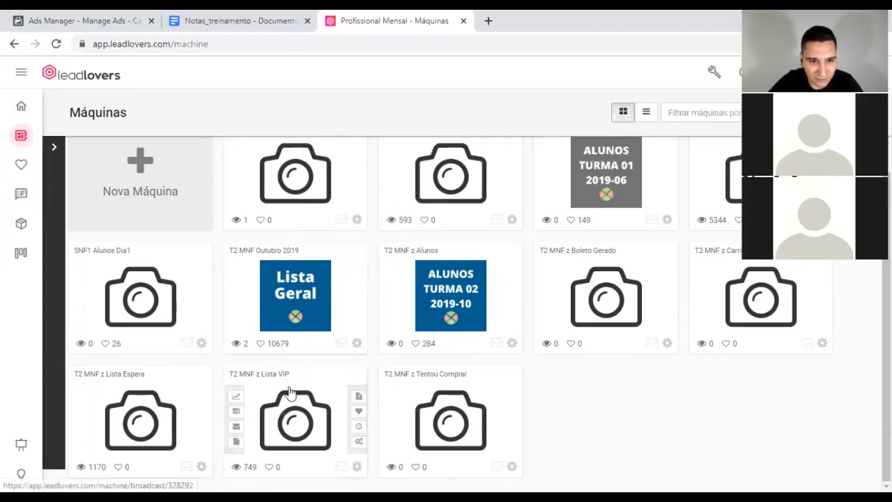
{"action": "left_click", "coordinate": [235, 412]}
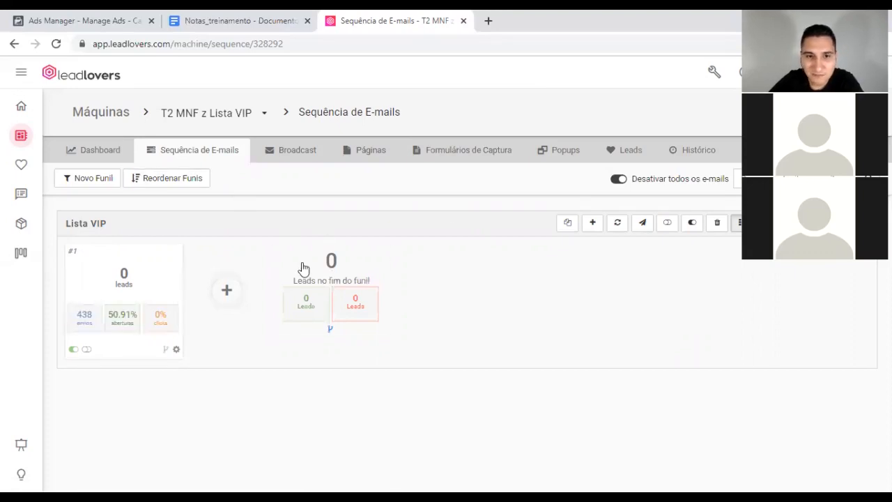
Step: Check the Lista VIP funnel-end trigger info, then return to the Máquinas list
{"action": "mouse_move", "coordinate": [330, 336]}
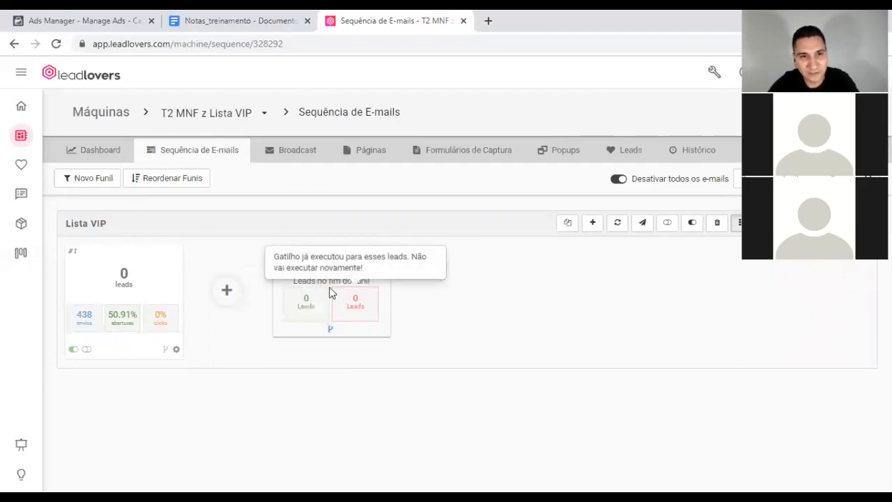
{"action": "left_click", "coordinate": [20, 136]}
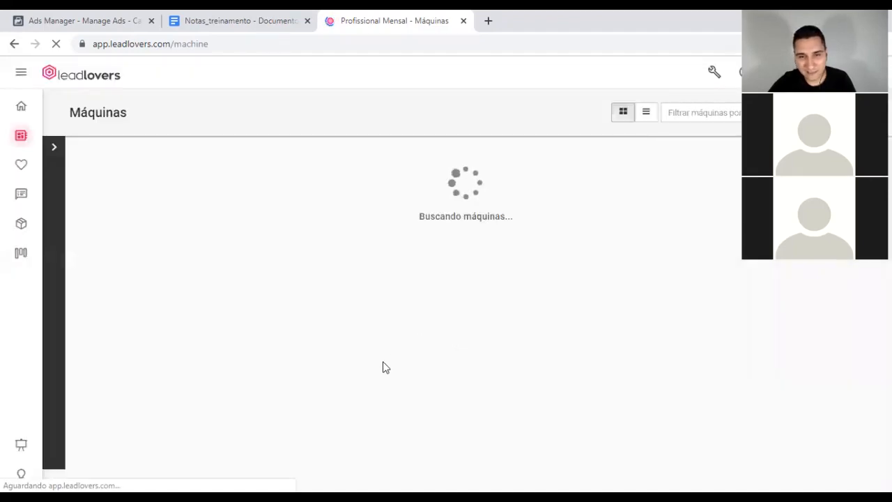
Step: Open the Sequência funnel page of the 'T2 MNF Outubro 2019' machine
{"action": "scroll", "coordinate": [391, 347], "scroll_direction": "down", "scroll_amount": 1}
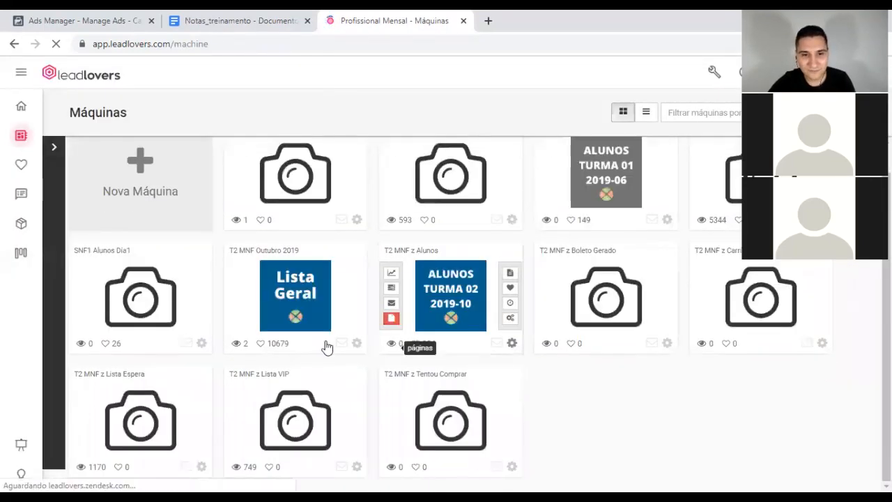
{"action": "mouse_move", "coordinate": [324, 263]}
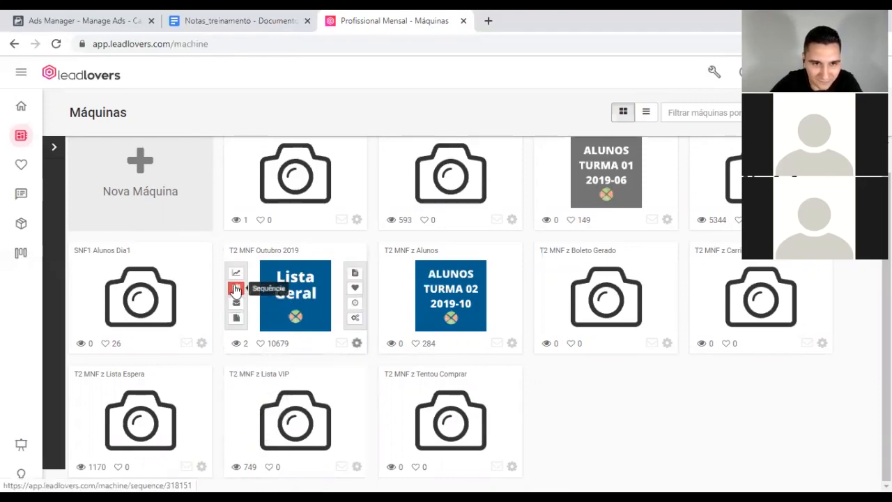
{"action": "left_click", "coordinate": [236, 289]}
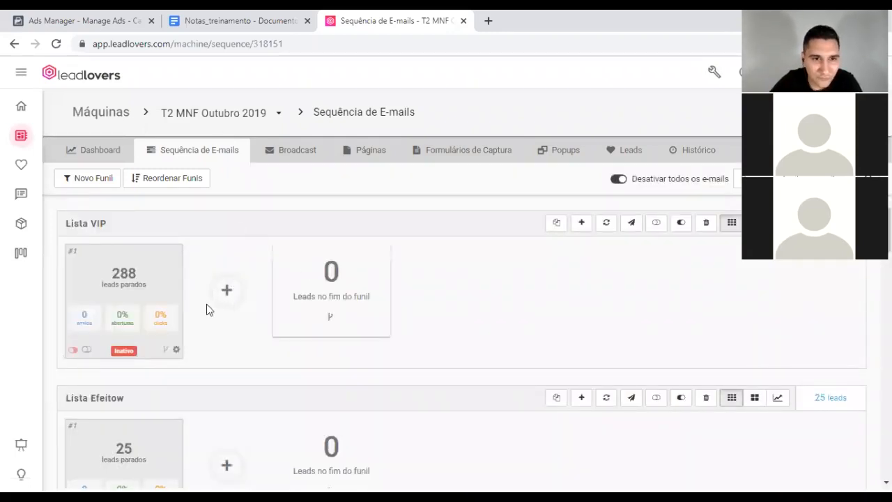
Step: Scroll down to the MNF Confirmados funnel, then switch to the Notas_treinamento doc
{"action": "scroll", "coordinate": [375, 325], "scroll_direction": "down", "scroll_amount": 5}
{"action": "scroll", "coordinate": [377, 326], "scroll_direction": "down", "scroll_amount": 10}
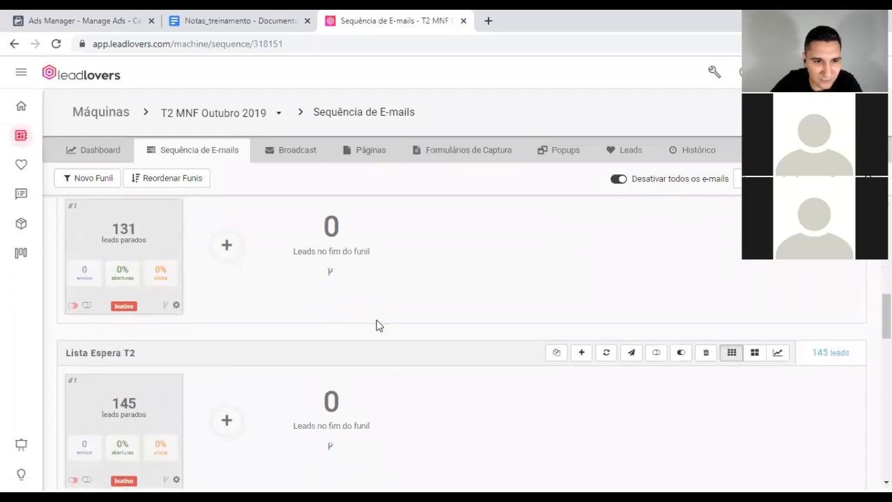
{"action": "scroll", "coordinate": [376, 325], "scroll_direction": "up", "scroll_amount": 2}
{"action": "scroll", "coordinate": [378, 324], "scroll_direction": "down", "scroll_amount": 1}
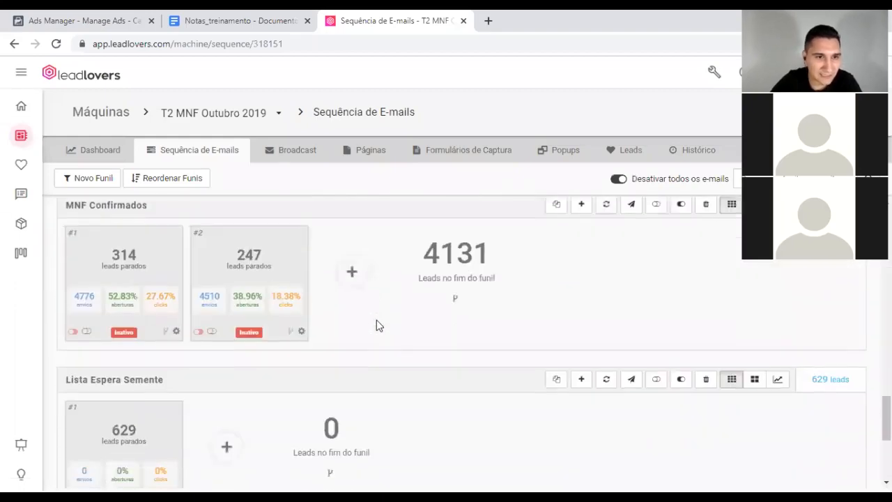
{"action": "left_click", "coordinate": [226, 18]}
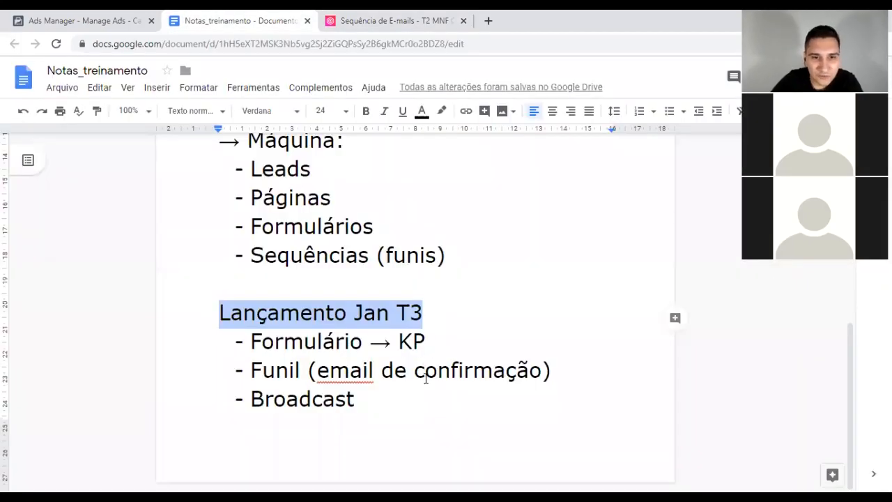
Step: Insert a page break after 'Broadcast' and type the heading '-> Funil: sequência de emails'
{"action": "left_click", "coordinate": [394, 400]}
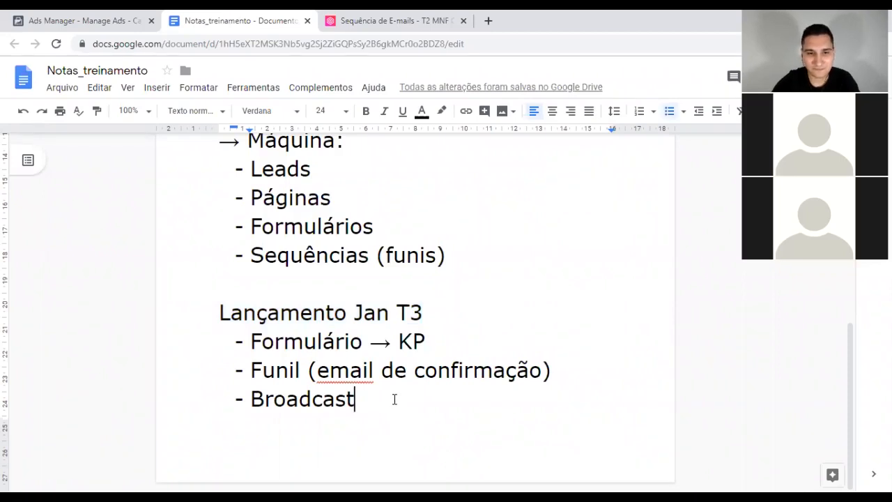
{"action": "key", "text": "ctrl+Return"}
{"action": "scroll", "coordinate": [393, 345], "scroll_direction": "down", "scroll_amount": 4}
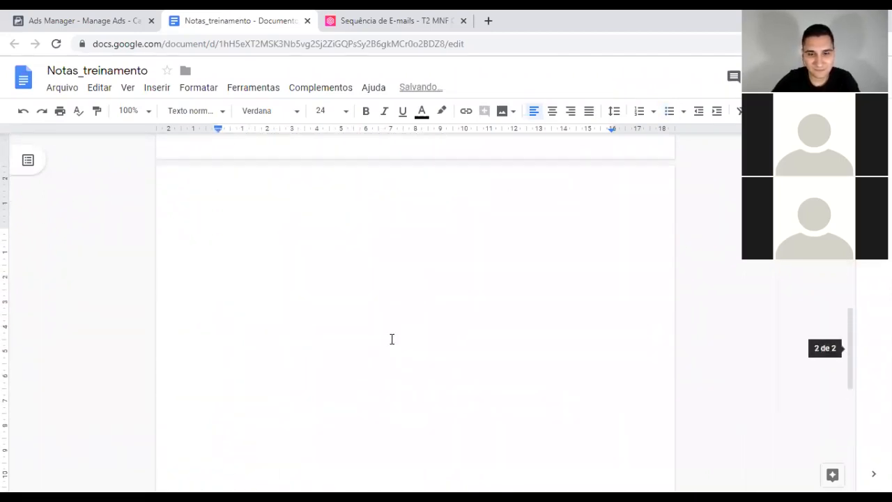
{"action": "type", "text": "-> F"}
{"action": "type", "text": "unil"}
{"action": "key", "text": "BackSpace"}
{"action": "type", "text": ": seg"}
{"action": "key", "text": "BackSpace"}
{"action": "type", "text": "quência"}
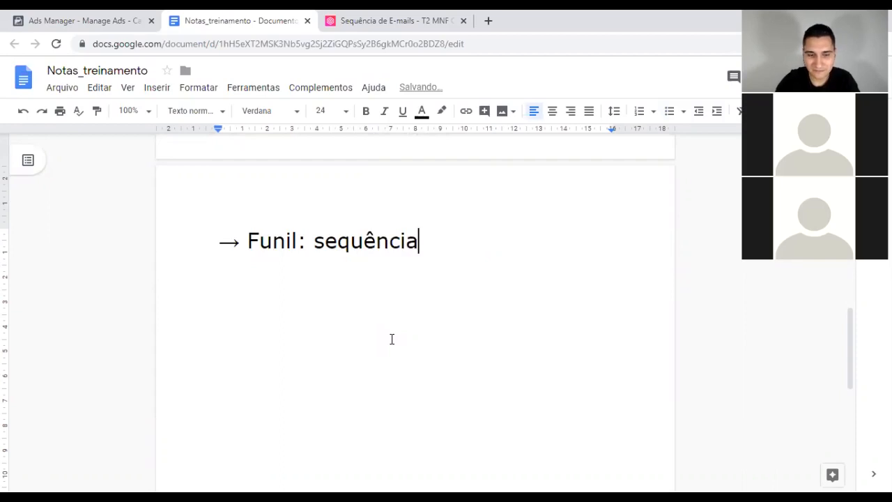
{"action": "type", "text": " de emails"}
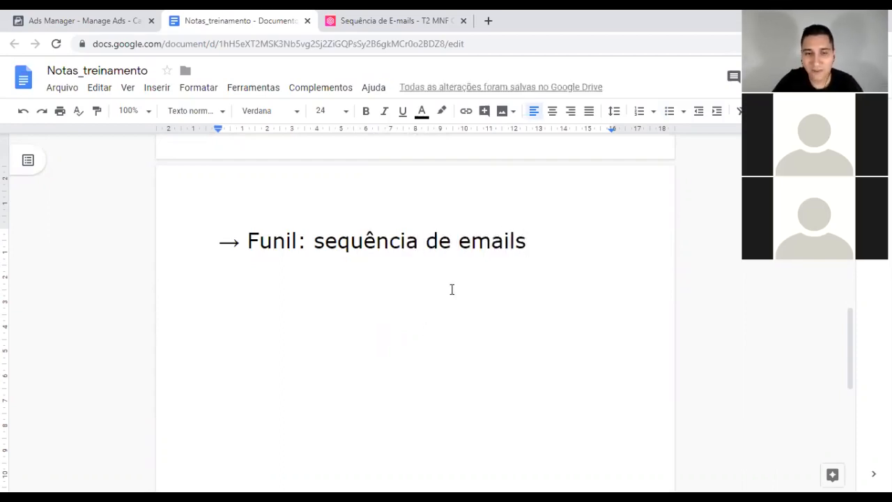
Step: Return to the Leadlovers tab showing the MNF Confirmados funnel
{"action": "left_click", "coordinate": [376, 20]}
{"action": "scroll", "coordinate": [369, 322], "scroll_direction": "up", "scroll_amount": 1}
{"action": "scroll", "coordinate": [368, 323], "scroll_direction": "down", "scroll_amount": 1}
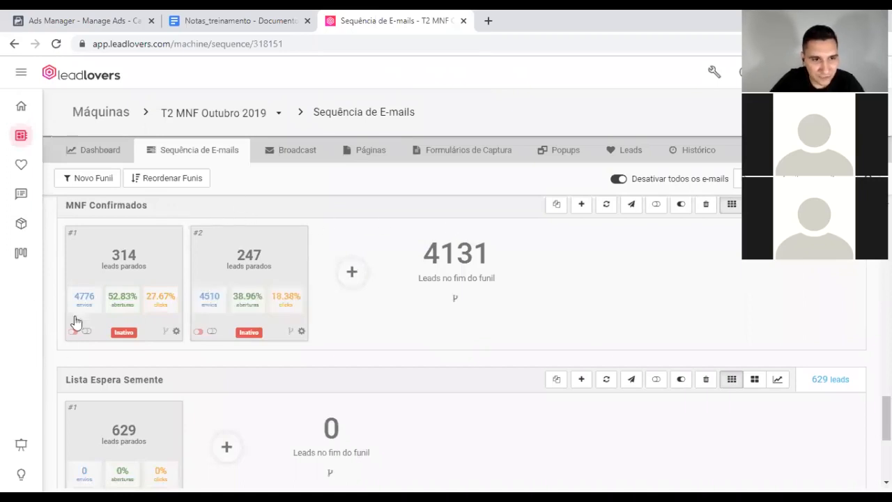
Step: View MNF Confirmados e-mail #1, 'Sua inscrição está 100% confirmada!', then close it unsaved
{"action": "left_click", "coordinate": [151, 243]}
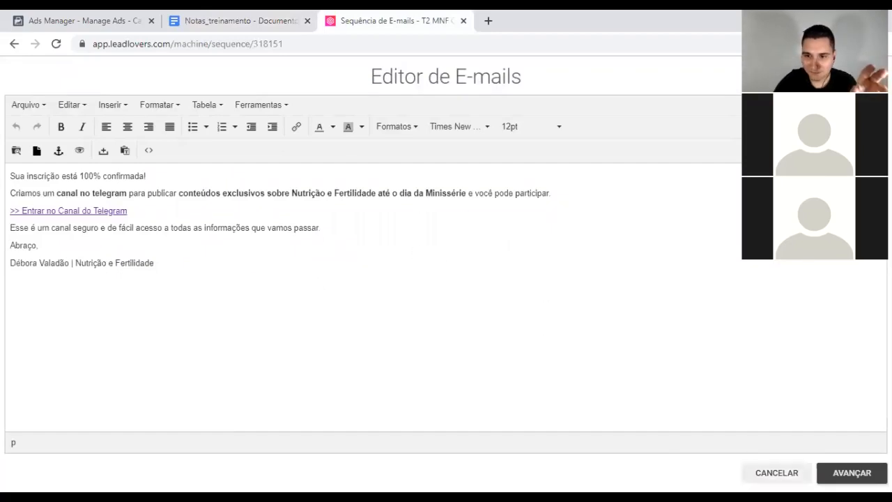
{"action": "left_click", "coordinate": [777, 473]}
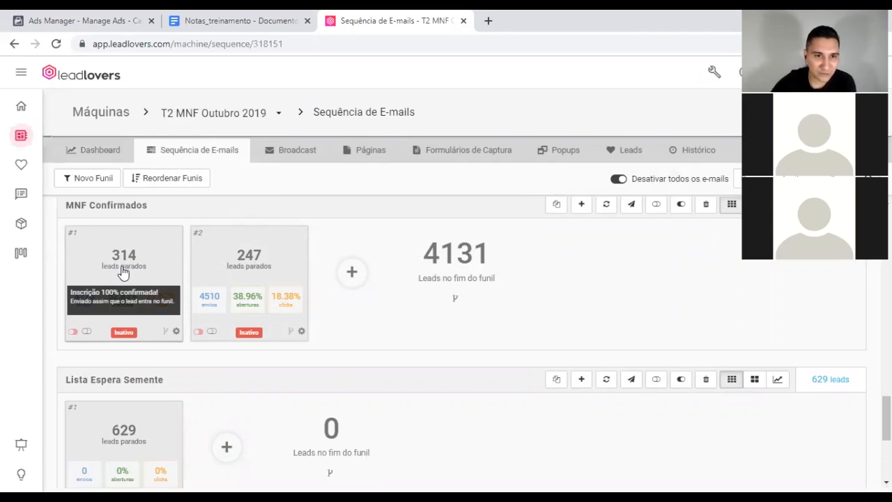
{"action": "mouse_move", "coordinate": [253, 270]}
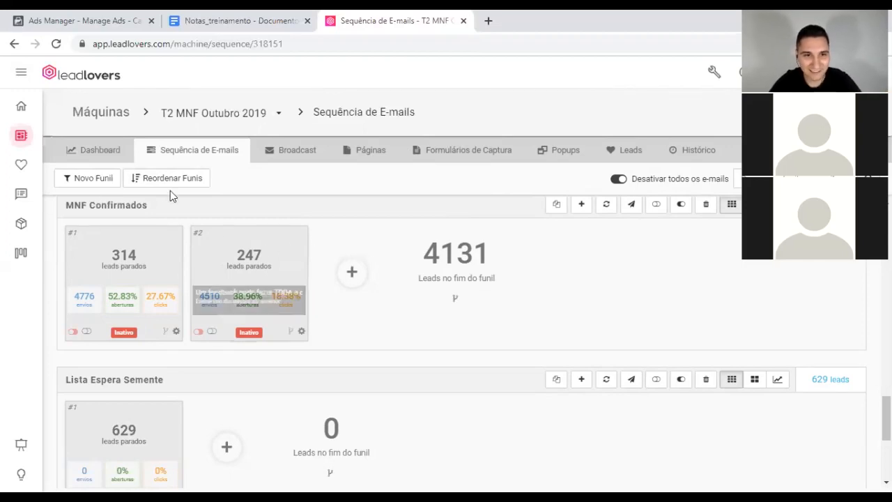
{"action": "scroll", "coordinate": [128, 282], "scroll_direction": "up", "scroll_amount": 1}
{"action": "scroll", "coordinate": [133, 295], "scroll_direction": "down", "scroll_amount": 1}
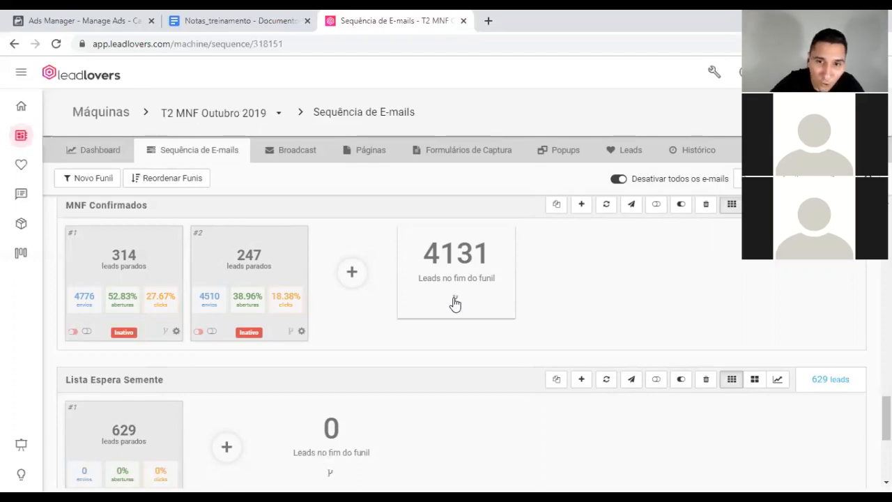
{"action": "scroll", "coordinate": [470, 337], "scroll_direction": "down", "scroll_amount": 2}
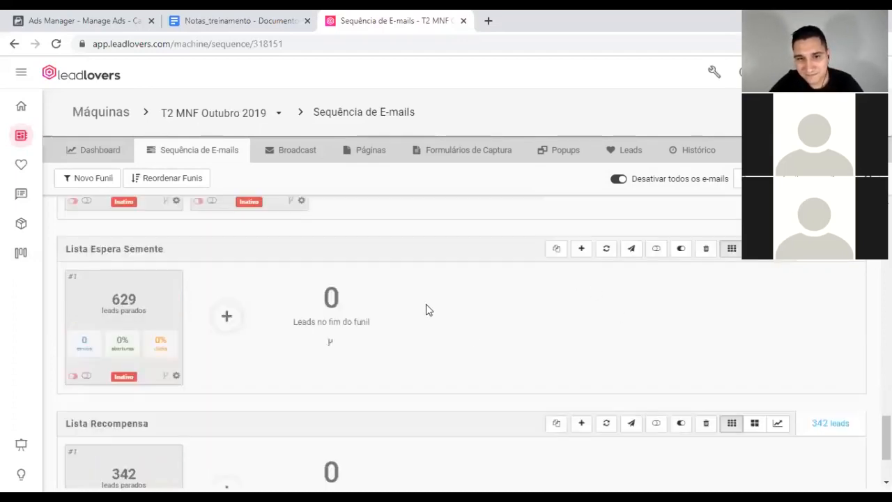
{"action": "scroll", "coordinate": [428, 312], "scroll_direction": "up", "scroll_amount": 2}
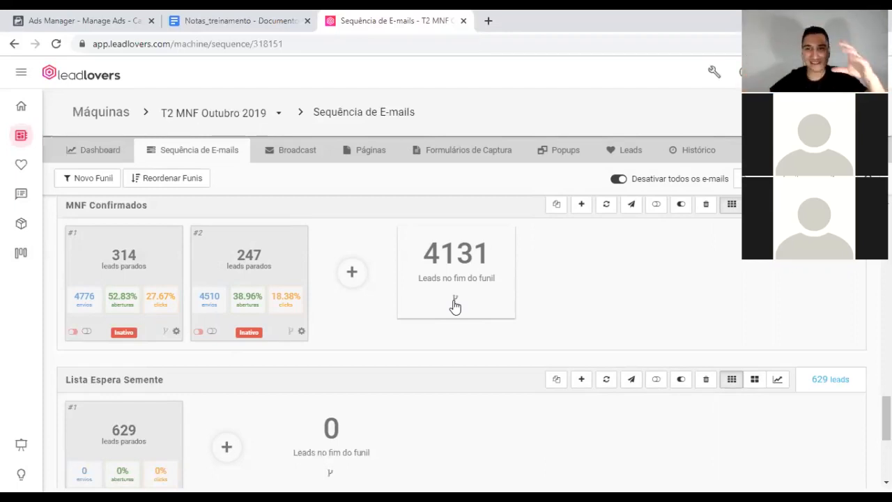
{"action": "scroll", "coordinate": [321, 253], "scroll_direction": "down", "scroll_amount": 2}
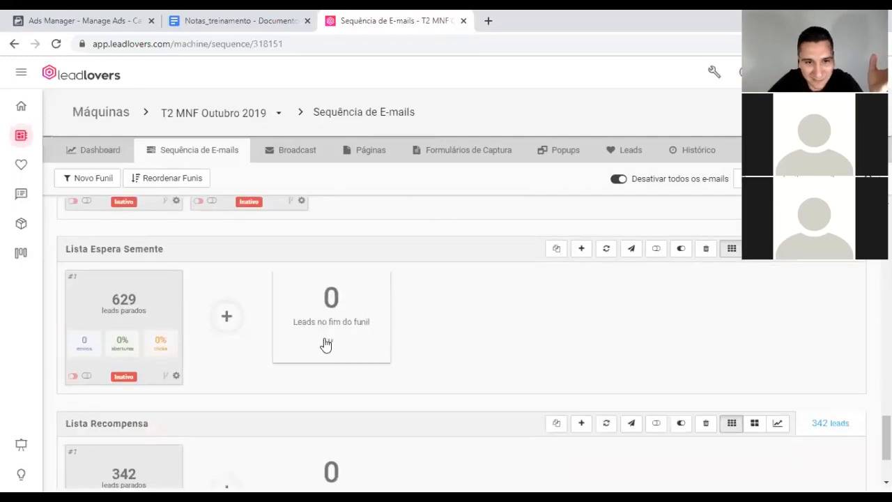
{"action": "scroll", "coordinate": [327, 337], "scroll_direction": "up", "scroll_amount": 2}
{"action": "scroll", "coordinate": [327, 337], "scroll_direction": "up", "scroll_amount": 1}
{"action": "scroll", "coordinate": [307, 349], "scroll_direction": "down", "scroll_amount": 2}
{"action": "scroll", "coordinate": [299, 321], "scroll_direction": "up", "scroll_amount": 1}
{"action": "scroll", "coordinate": [185, 339], "scroll_direction": "down", "scroll_amount": 3}
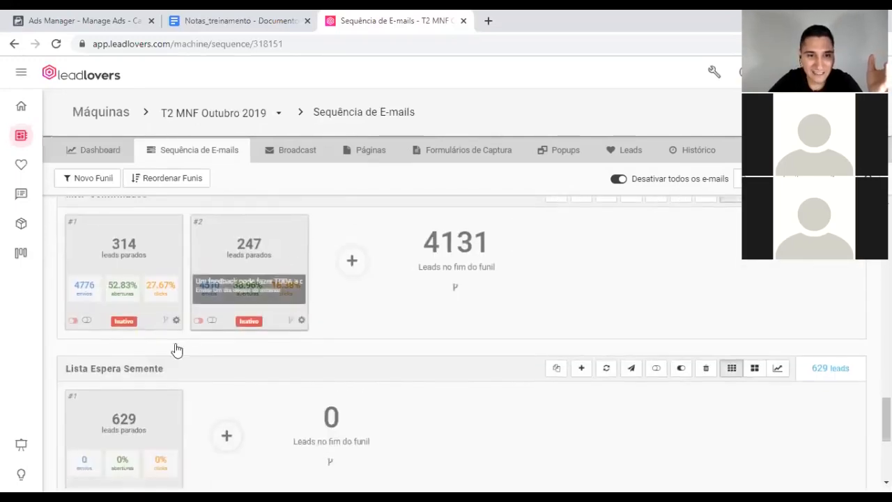
{"action": "scroll", "coordinate": [199, 350], "scroll_direction": "up", "scroll_amount": 3}
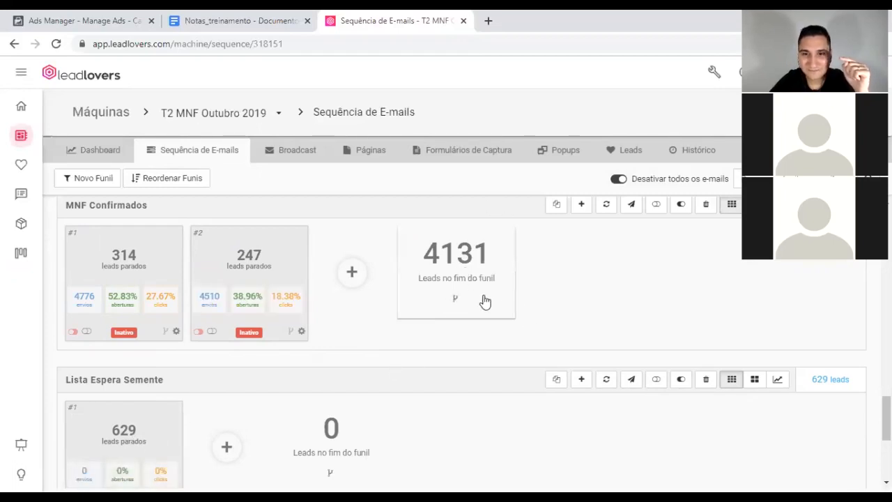
{"action": "scroll", "coordinate": [509, 306], "scroll_direction": "down", "scroll_amount": 2}
{"action": "scroll", "coordinate": [509, 310], "scroll_direction": "down", "scroll_amount": 1}
{"action": "scroll", "coordinate": [509, 309], "scroll_direction": "up", "scroll_amount": 1}
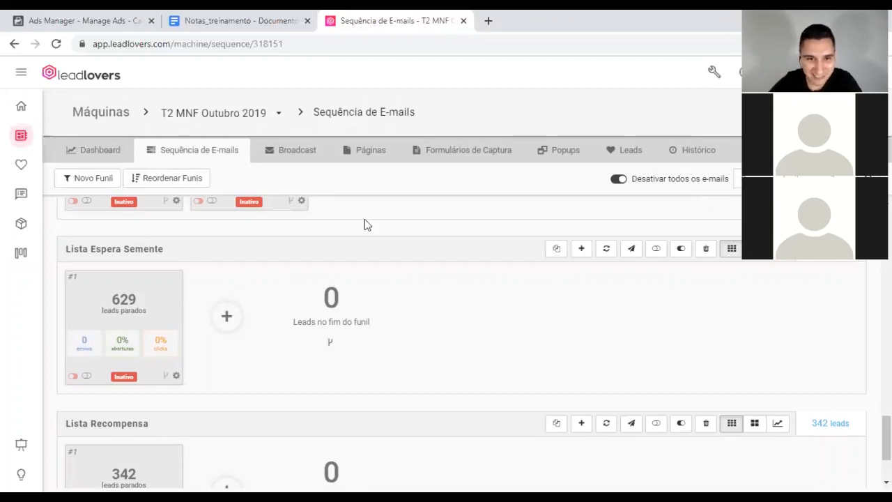
{"action": "scroll", "coordinate": [324, 245], "scroll_direction": "up", "scroll_amount": 3}
{"action": "scroll", "coordinate": [317, 246], "scroll_direction": "up", "scroll_amount": 15}
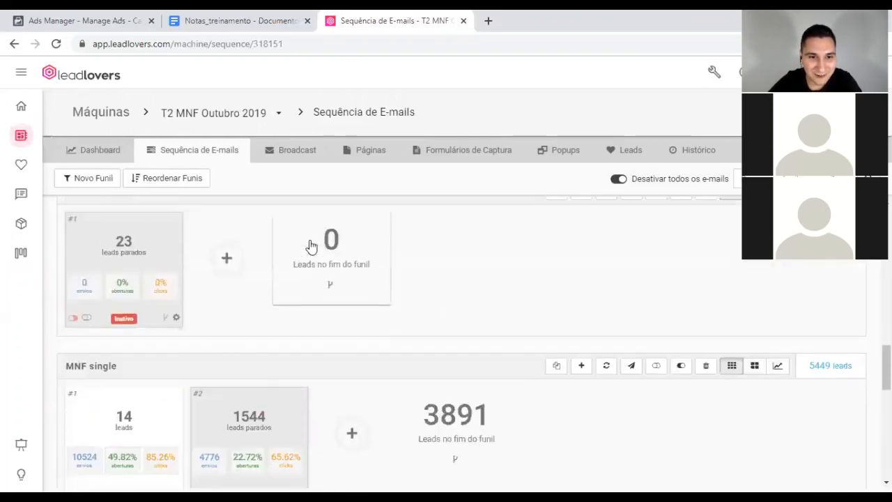
{"action": "scroll", "coordinate": [310, 245], "scroll_direction": "up", "scroll_amount": 2}
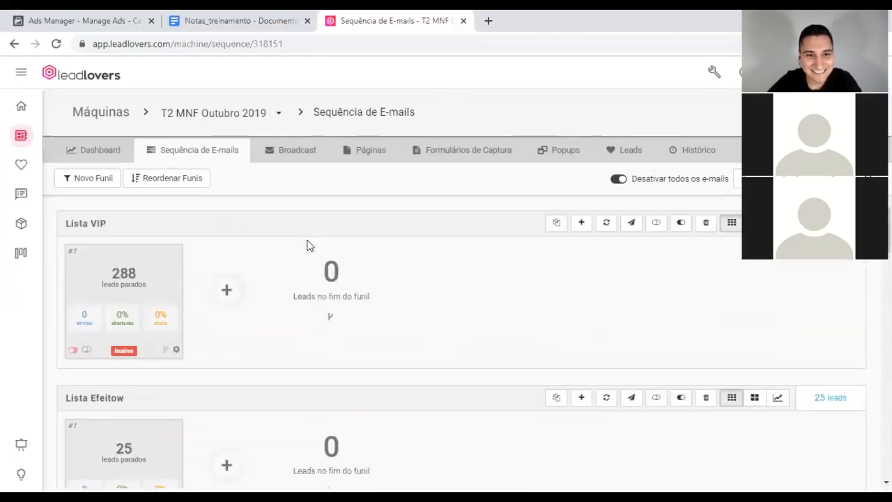
{"action": "scroll", "coordinate": [310, 245], "scroll_direction": "down", "scroll_amount": 15}
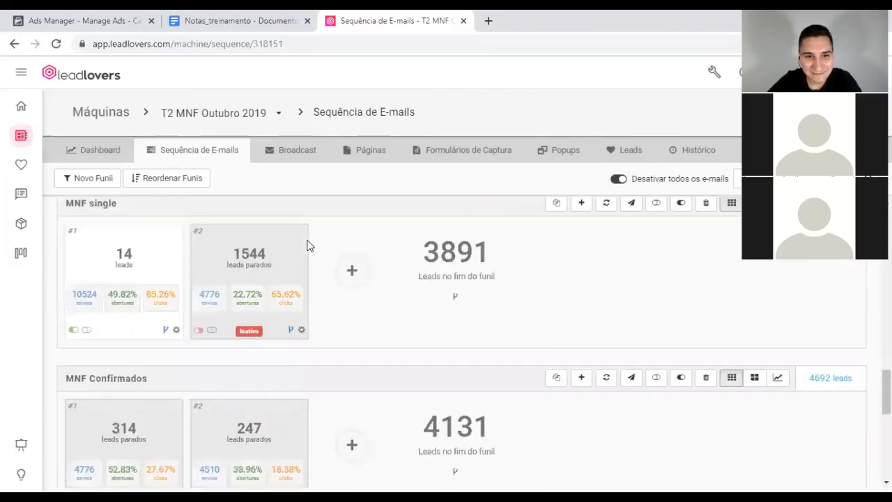
{"action": "scroll", "coordinate": [310, 245], "scroll_direction": "up", "scroll_amount": 2}
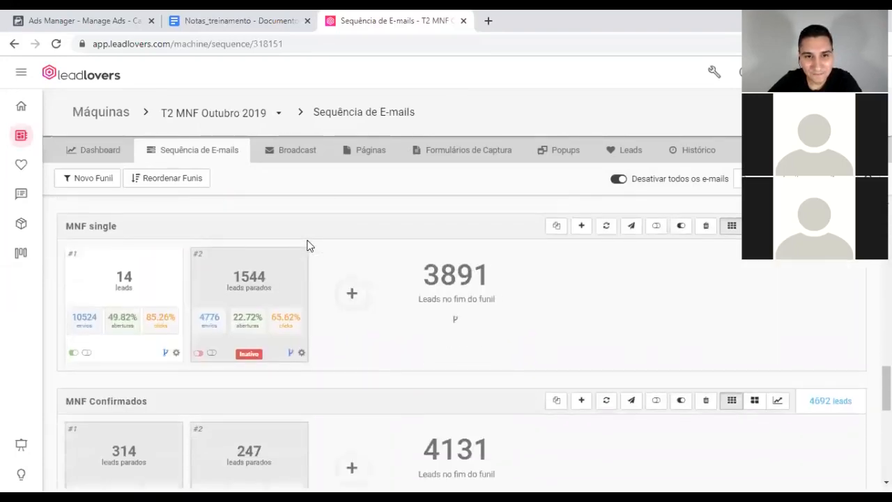
{"action": "scroll", "coordinate": [310, 245], "scroll_direction": "down", "scroll_amount": 1}
{"action": "scroll", "coordinate": [310, 246], "scroll_direction": "down", "scroll_amount": 8}
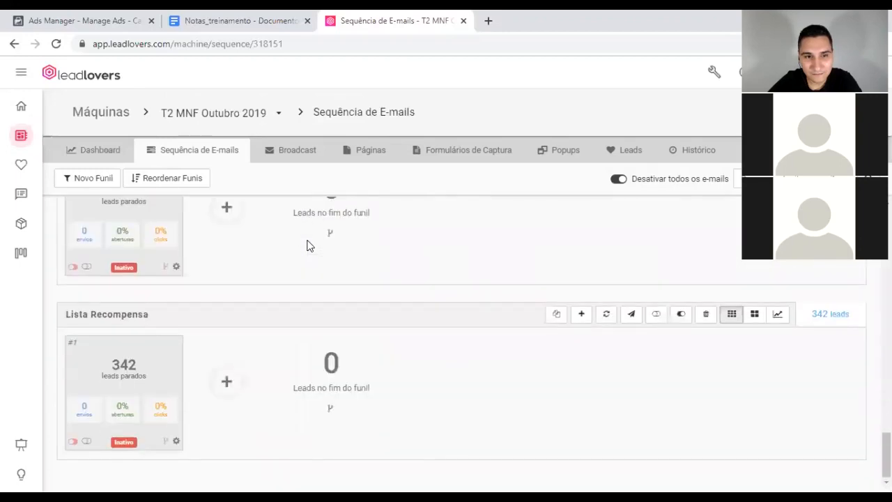
{"action": "scroll", "coordinate": [310, 245], "scroll_direction": "up", "scroll_amount": 9}
{"action": "scroll", "coordinate": [310, 246], "scroll_direction": "down", "scroll_amount": 1}
{"action": "scroll", "coordinate": [311, 245], "scroll_direction": "up", "scroll_amount": 3}
{"action": "scroll", "coordinate": [310, 245], "scroll_direction": "down", "scroll_amount": 1}
{"action": "scroll", "coordinate": [309, 247], "scroll_direction": "up", "scroll_amount": 1}
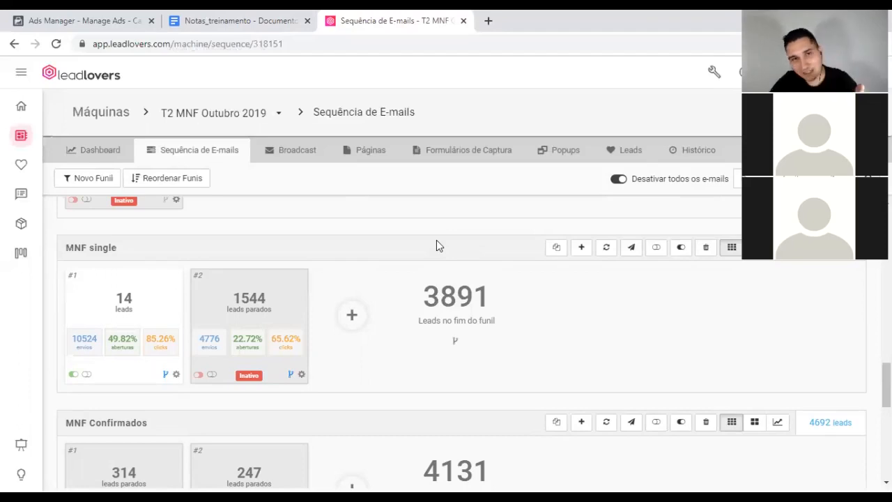
{"action": "scroll", "coordinate": [493, 205], "scroll_direction": "up", "scroll_amount": 10}
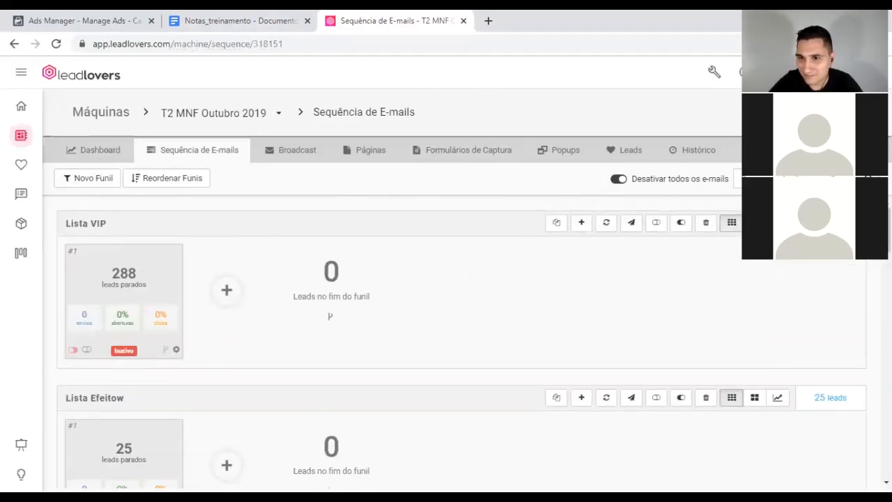
{"action": "left_click", "coordinate": [867, 73]}
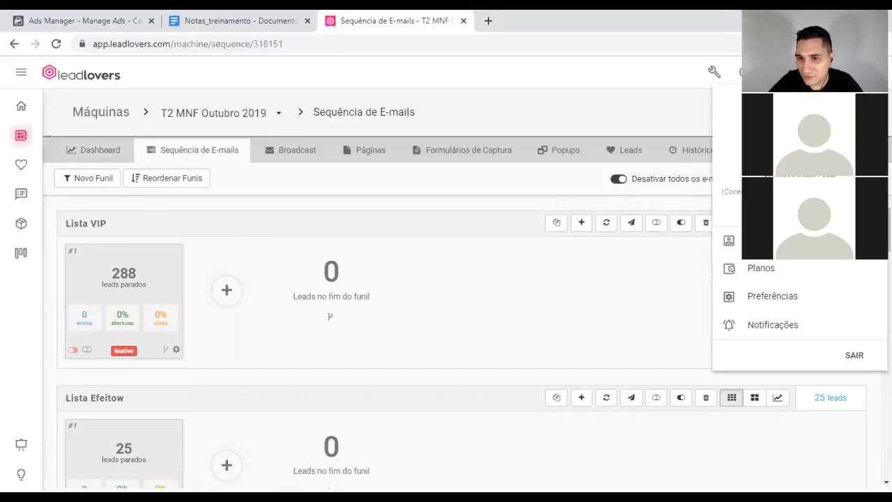
Step: Open the Perfis de Acesso list and switch to another sub-user's access profile
{"action": "left_click", "coordinate": [767, 241]}
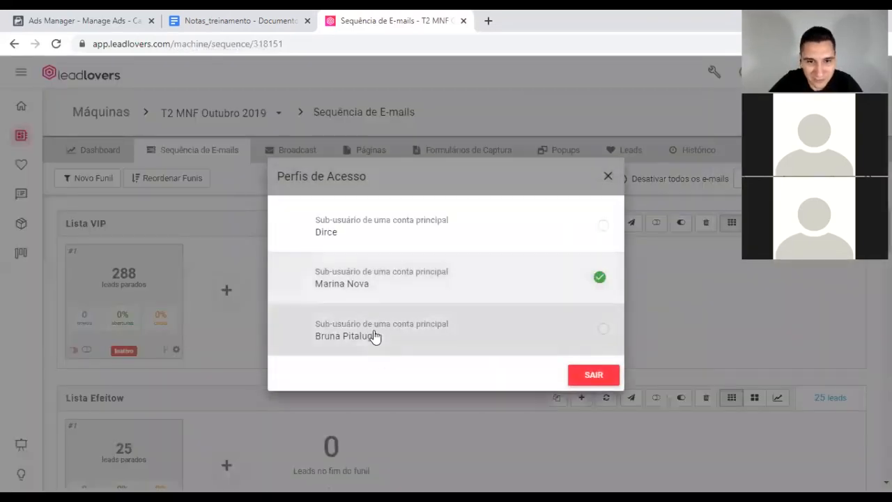
{"action": "left_click", "coordinate": [374, 337]}
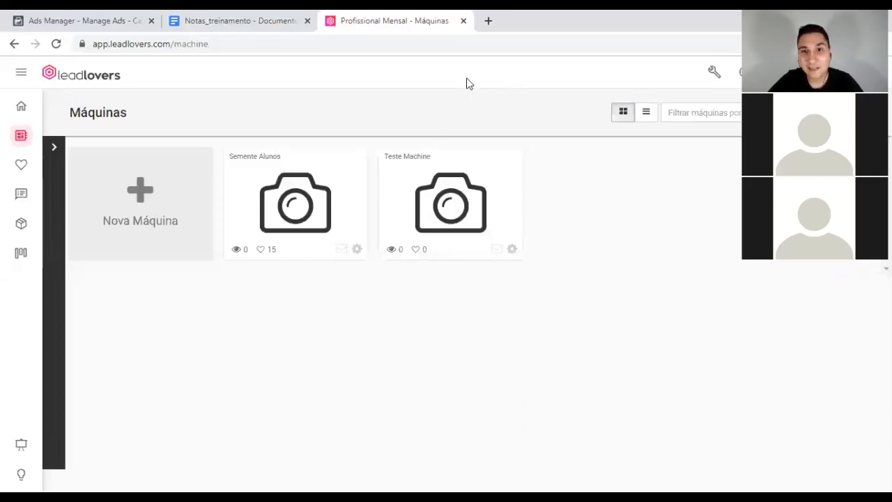
Step: Open the Teste Machine machine and its Configurações gerais settings page
{"action": "mouse_move", "coordinate": [433, 160]}
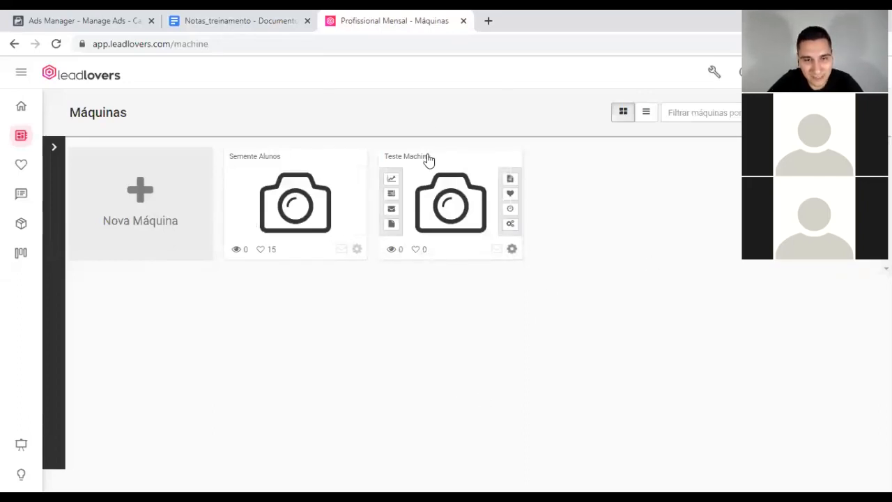
{"action": "left_click", "coordinate": [421, 162]}
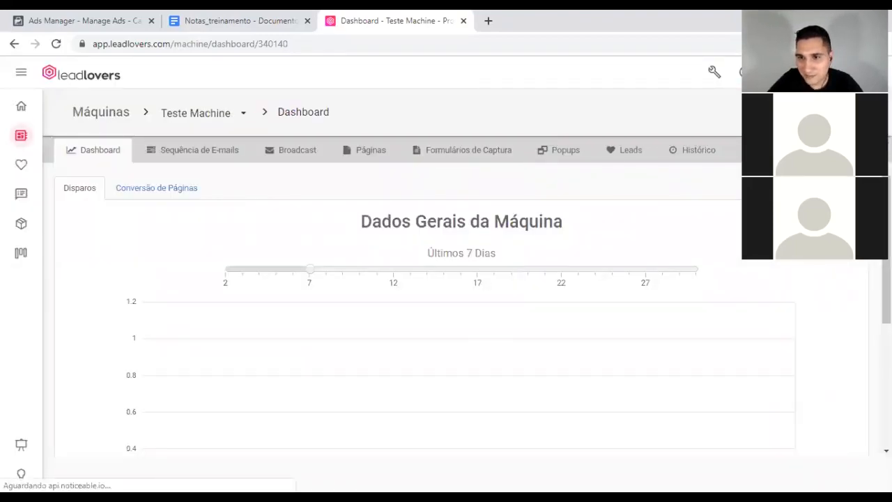
{"action": "left_click", "coordinate": [772, 150]}
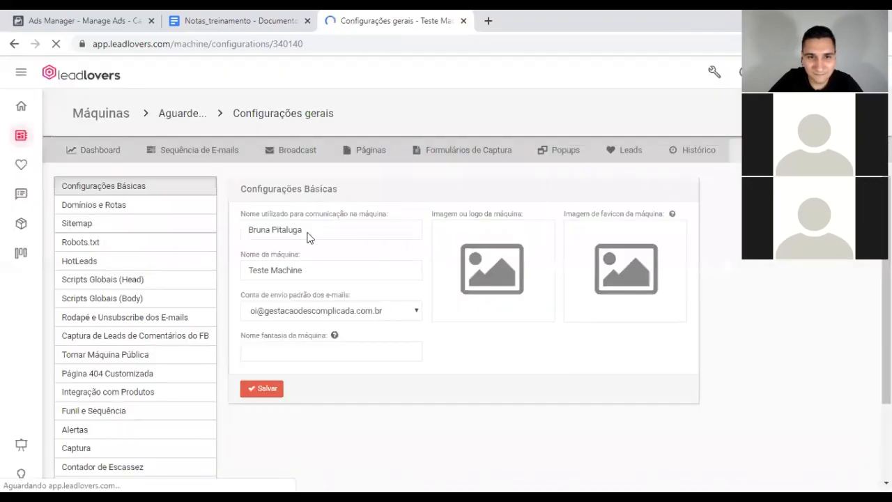
{"action": "scroll", "coordinate": [323, 296], "scroll_direction": "down", "scroll_amount": 1}
Step: Change the machine name from Teste Machine to 'Lancamento Teste' and save the settings
{"action": "left_click", "coordinate": [313, 203]}
{"action": "triple_click", "coordinate": [314, 204]}
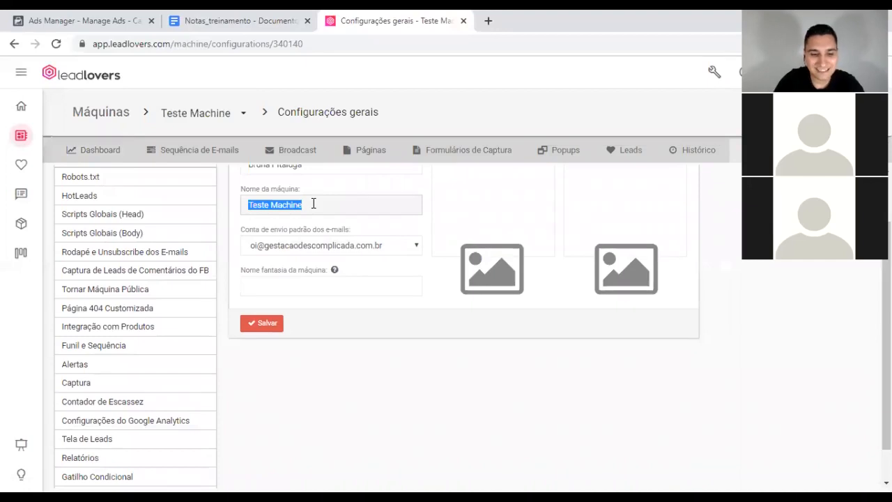
{"action": "type", "text": "Lancamento Teste"}
{"action": "left_click", "coordinate": [344, 411]}
{"action": "left_click", "coordinate": [265, 328]}
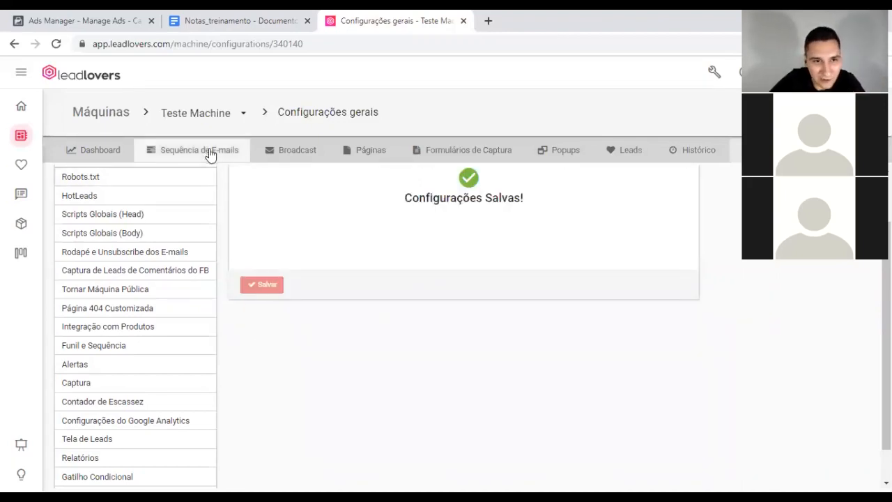
{"action": "left_click", "coordinate": [184, 155]}
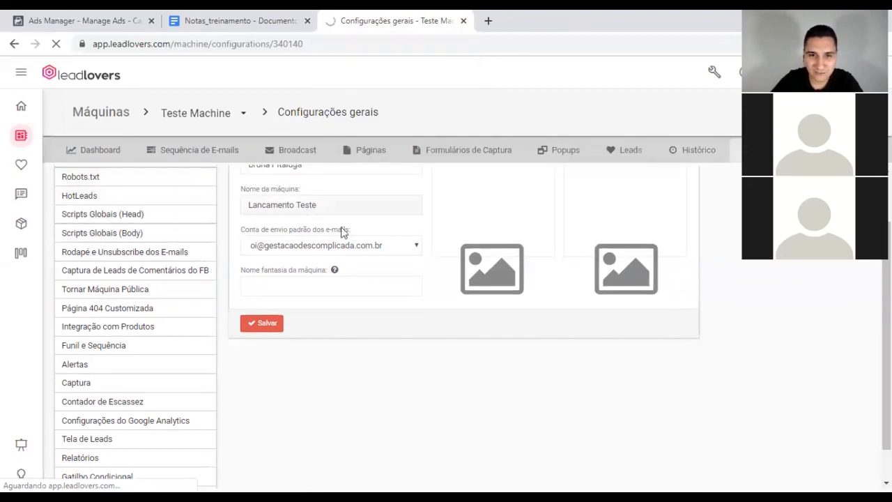
{"action": "left_click", "coordinate": [21, 139]}
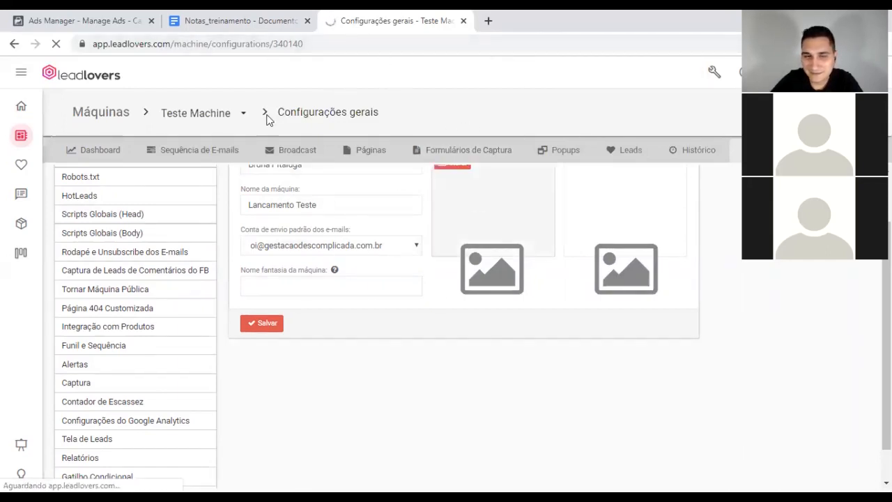
{"action": "scroll", "coordinate": [328, 314], "scroll_direction": "up", "scroll_amount": 1}
{"action": "scroll", "coordinate": [249, 303], "scroll_direction": "down", "scroll_amount": 2}
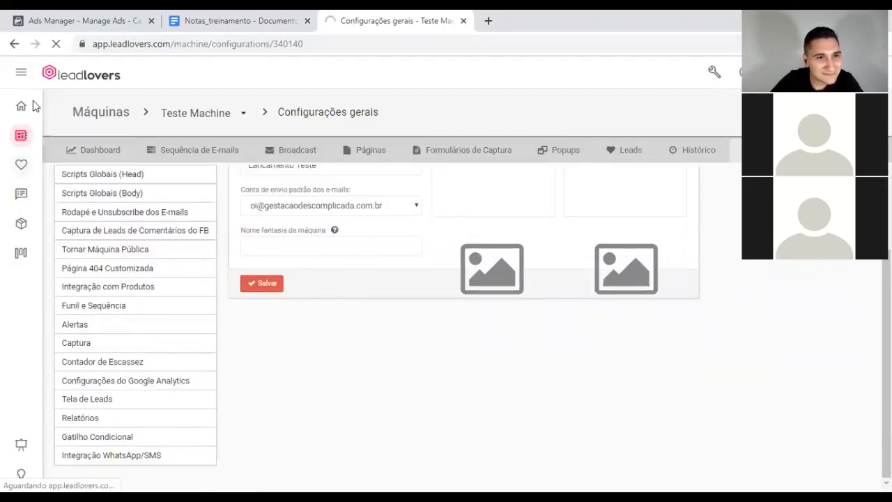
{"action": "right_click", "coordinate": [78, 78]}
{"action": "left_click", "coordinate": [90, 86]}
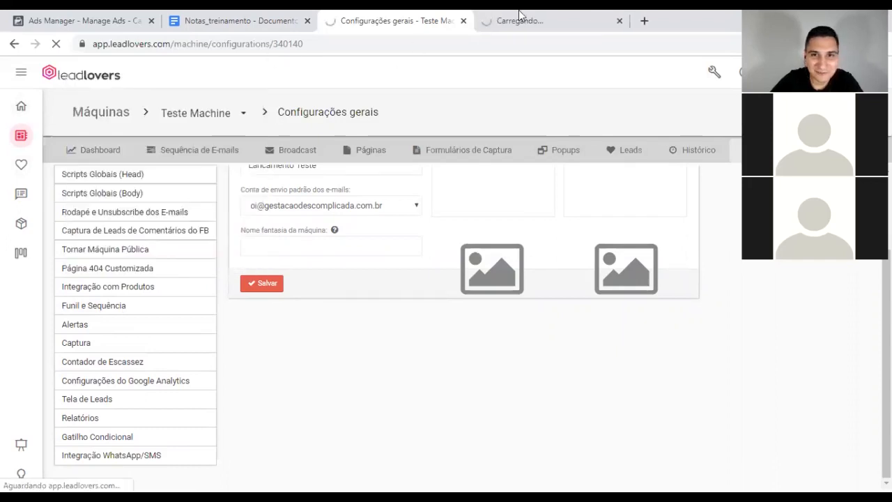
{"action": "left_click", "coordinate": [537, 21]}
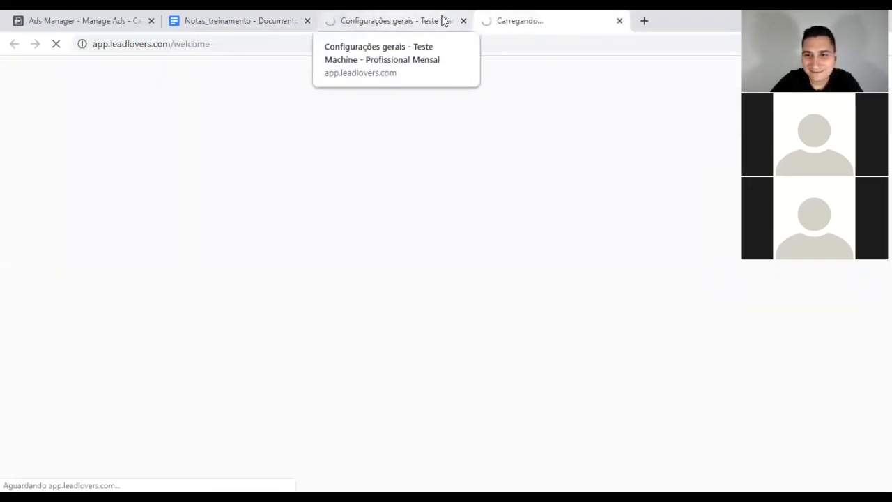
{"action": "left_click", "coordinate": [400, 15]}
{"action": "left_click", "coordinate": [509, 14]}
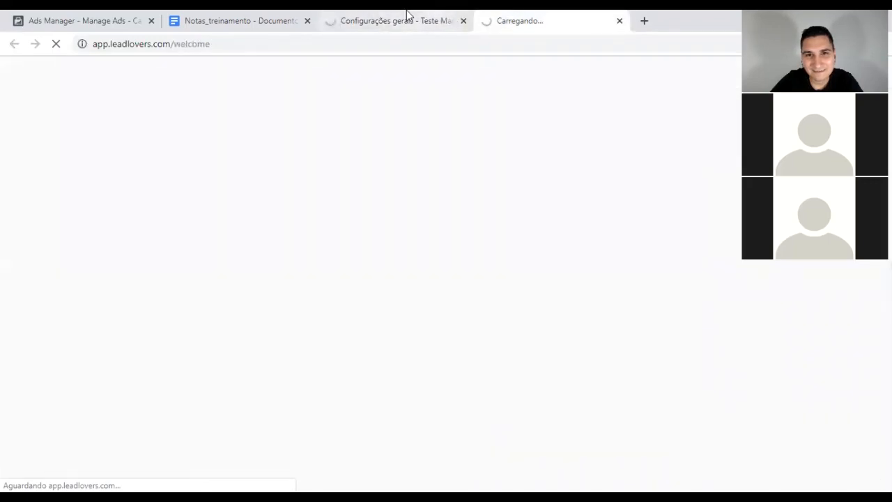
{"action": "left_click", "coordinate": [414, 15]}
{"action": "left_click", "coordinate": [550, 18]}
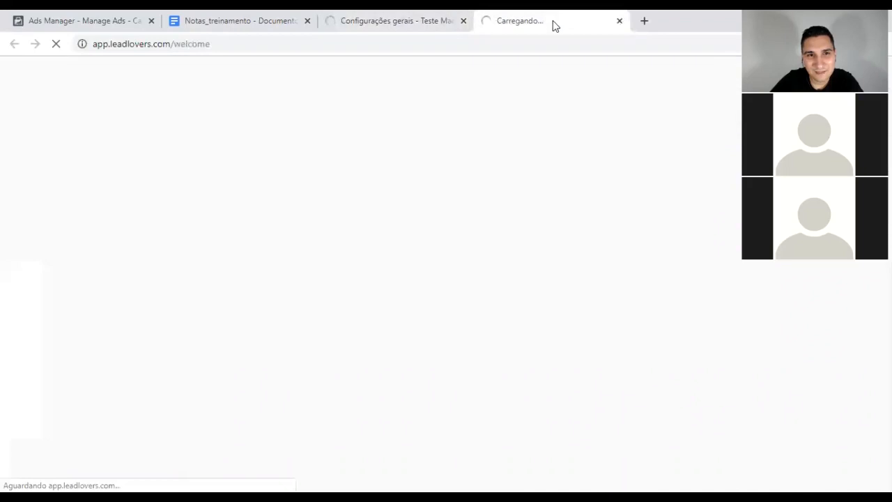
{"action": "left_click", "coordinate": [620, 21]}
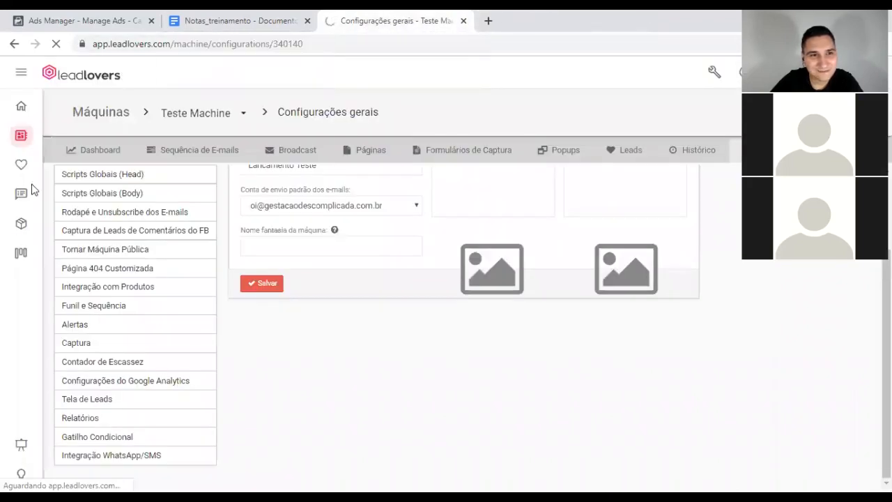
Step: Go to the Lancamento Teste e-mail sequences and request deletion of the Funil Inicial funnel
{"action": "left_click", "coordinate": [57, 46]}
{"action": "left_click", "coordinate": [175, 160]}
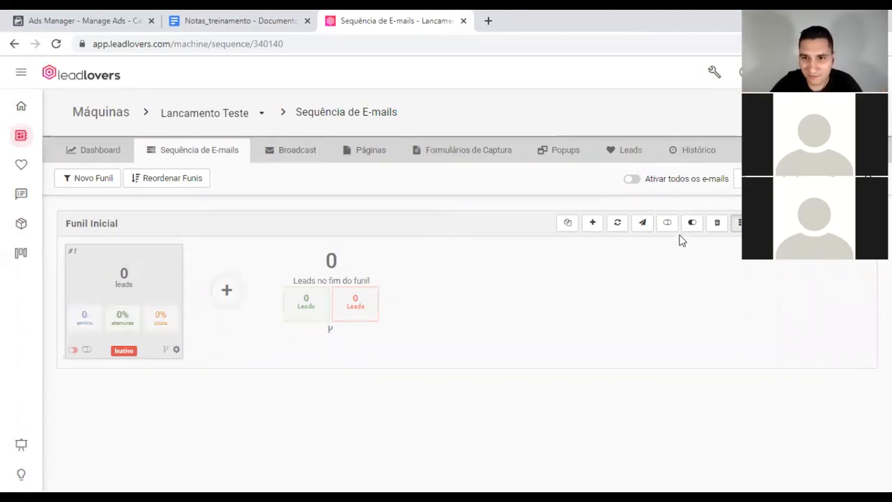
{"action": "left_click", "coordinate": [717, 223]}
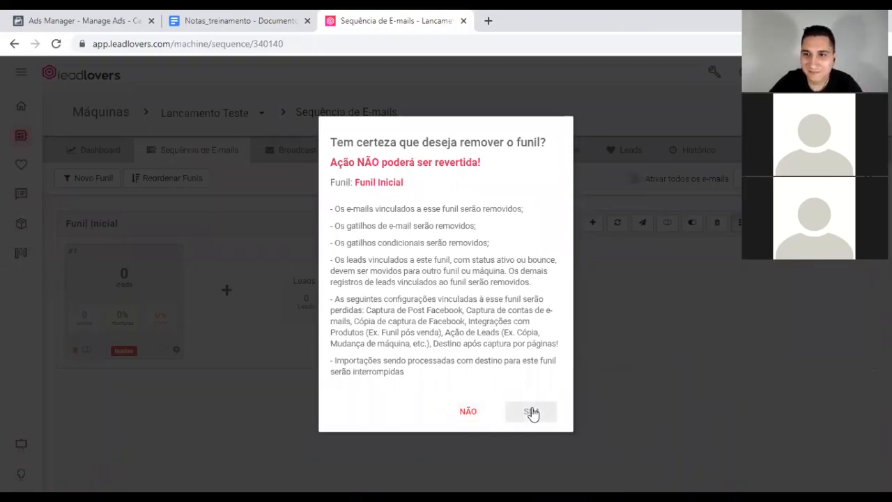
Step: Confirm removing the Funil Inicial funnel and dismiss the 'Funil excluído com sucesso!' message
{"action": "left_click_drag", "start_coordinate": [357, 163], "coordinate": [466, 166]}
{"action": "left_click", "coordinate": [515, 316]}
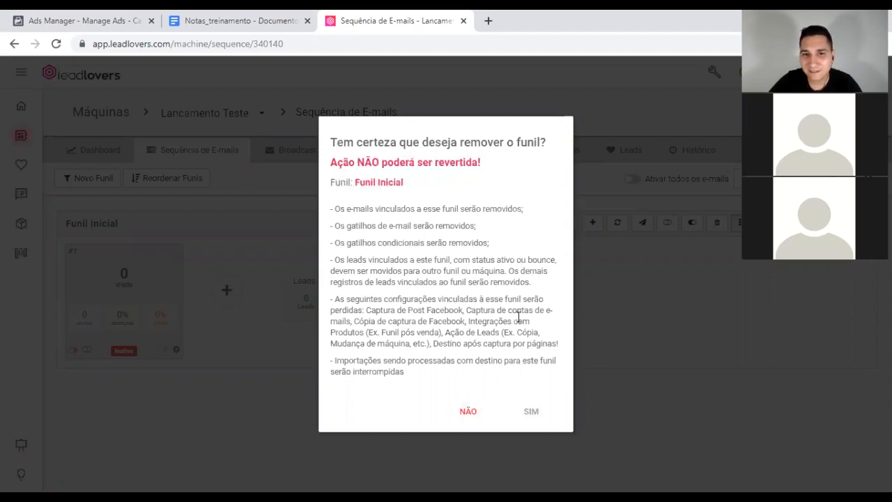
{"action": "left_click", "coordinate": [532, 412]}
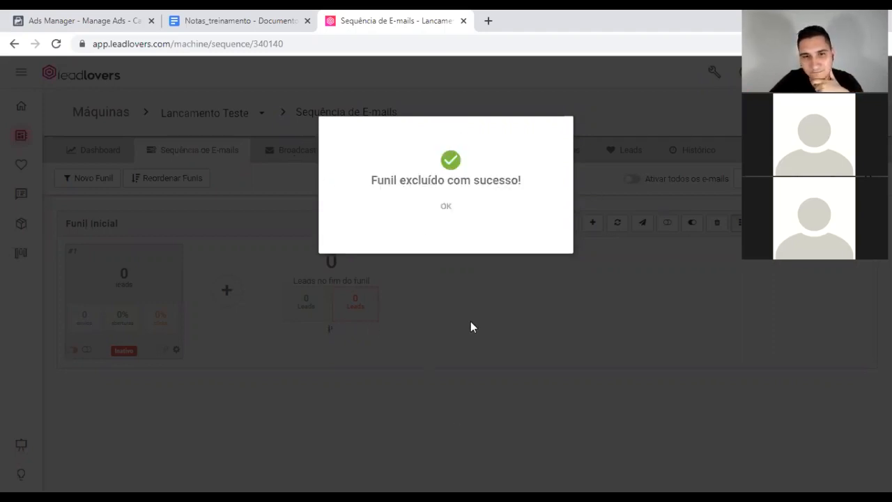
{"action": "left_click", "coordinate": [445, 207]}
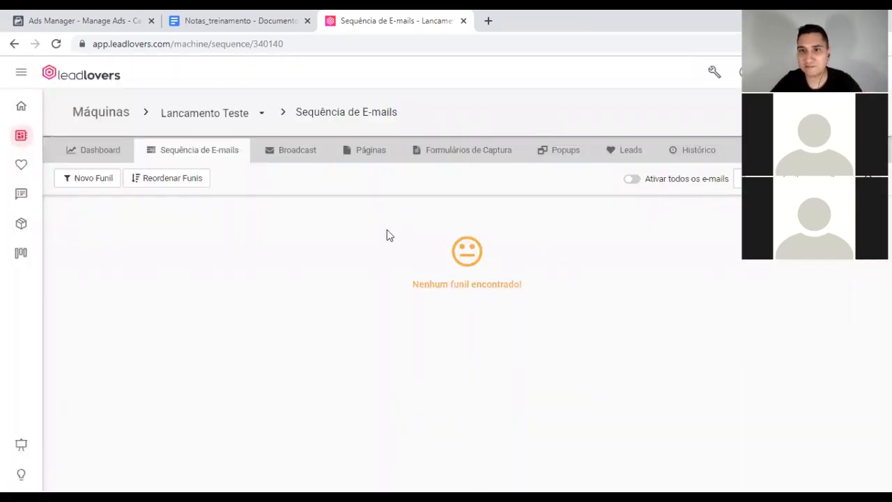
Step: Create and save a new funnel named 'Confirmacao Single Optin'
{"action": "left_click", "coordinate": [102, 180]}
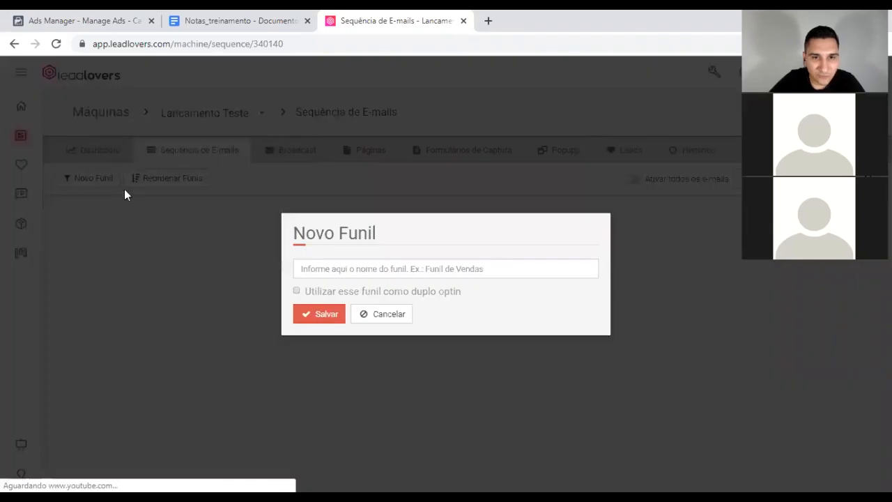
{"action": "left_click", "coordinate": [363, 271]}
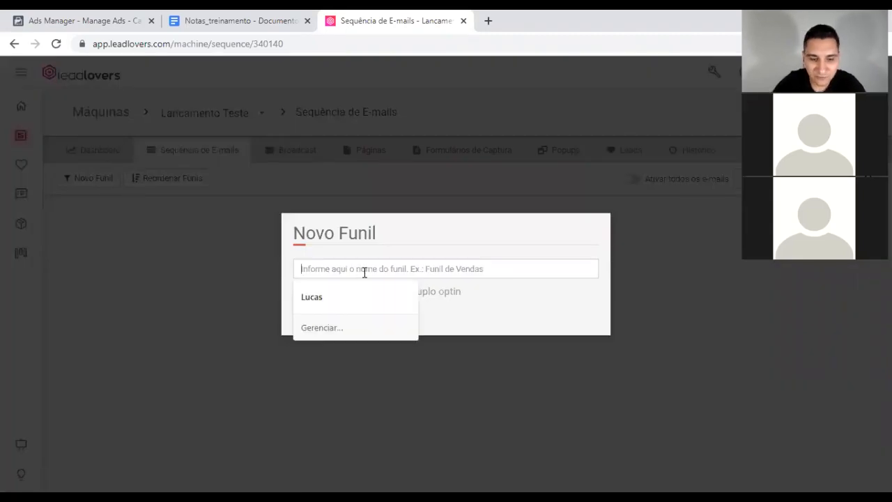
{"action": "type", "text": "Confirmacao Single Optin"}
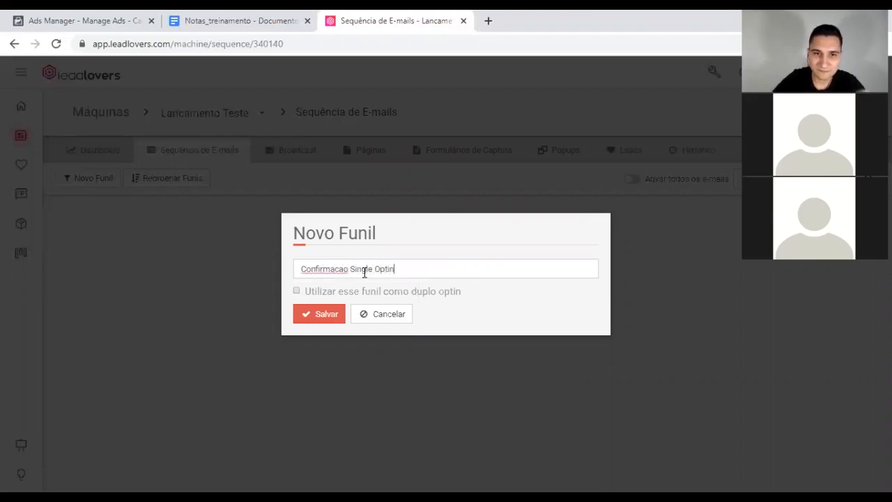
{"action": "left_click", "coordinate": [317, 314]}
{"action": "left_click", "coordinate": [446, 318]}
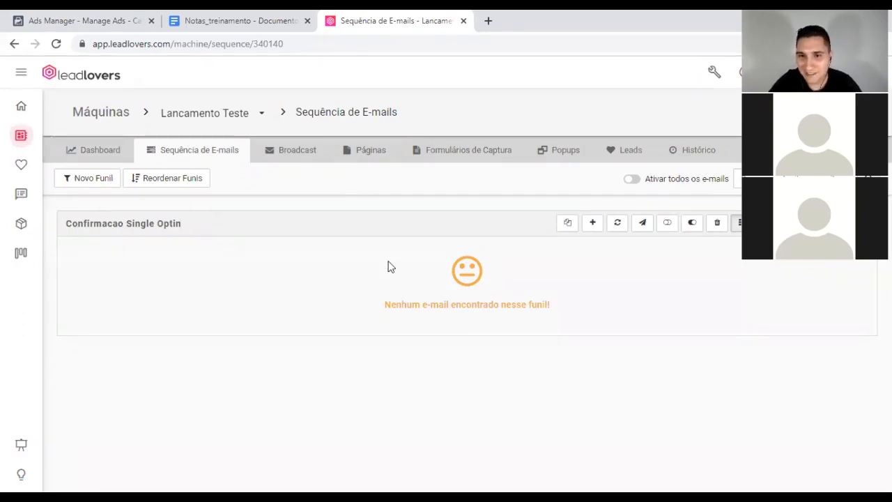
Step: Add the funnel's first e-mail and begin its body with 'Olá' plus the *|PNOME|* first-name tag
{"action": "left_click", "coordinate": [592, 223]}
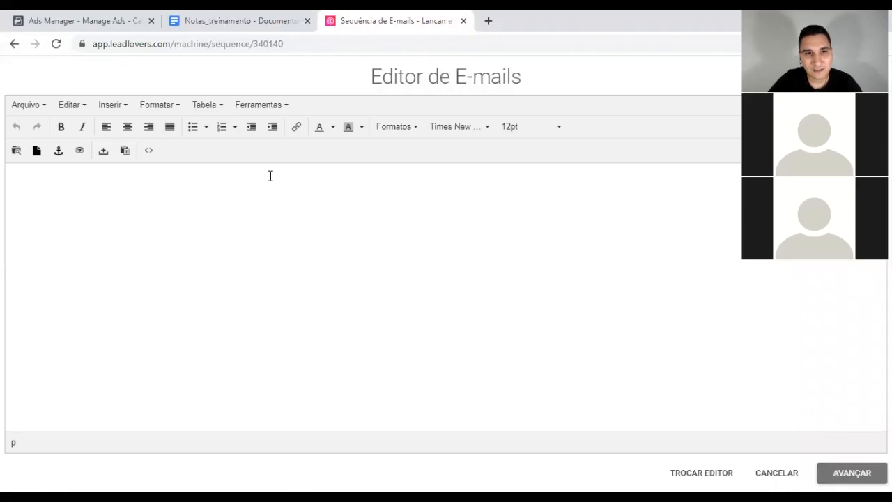
{"action": "left_click", "coordinate": [271, 175]}
{"action": "type", "text": "Olá"}
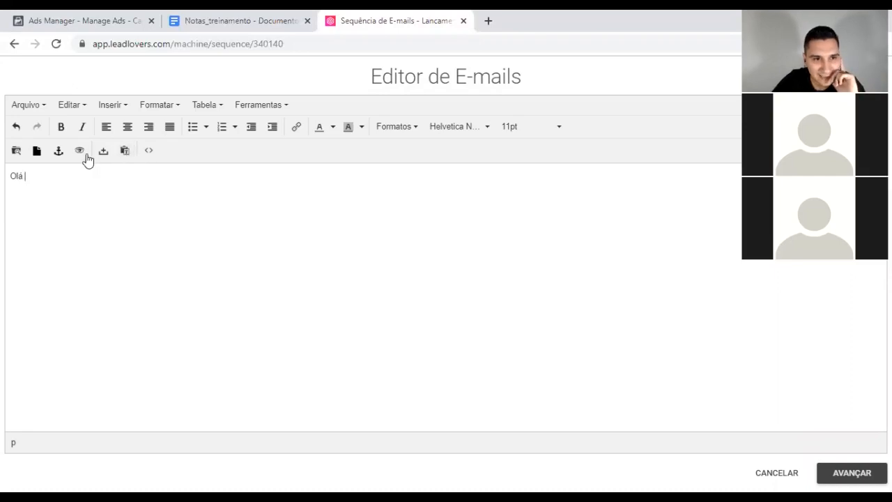
{"action": "left_click", "coordinate": [125, 151]}
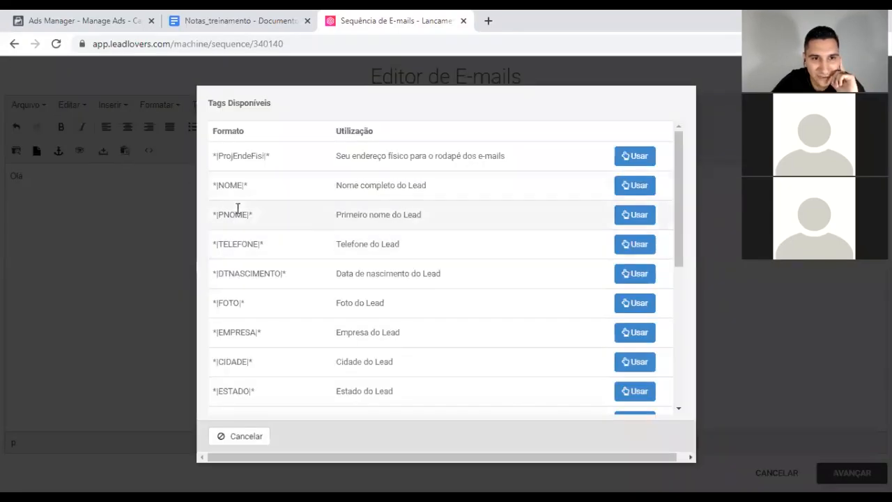
{"action": "left_click", "coordinate": [642, 218]}
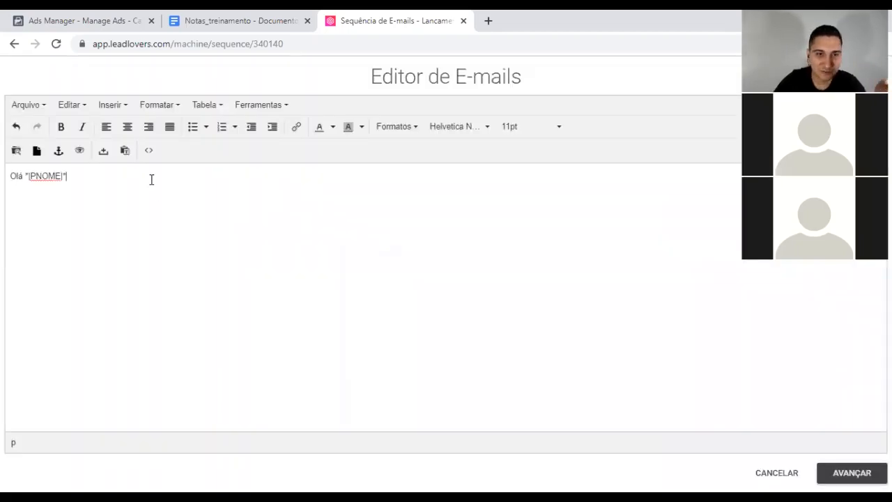
Step: Write the Semana do Sucesso congratulations, confirmation LINK line and 'Um grande abraço' sign-off
{"action": "type", "text": "Tudo bem?"}
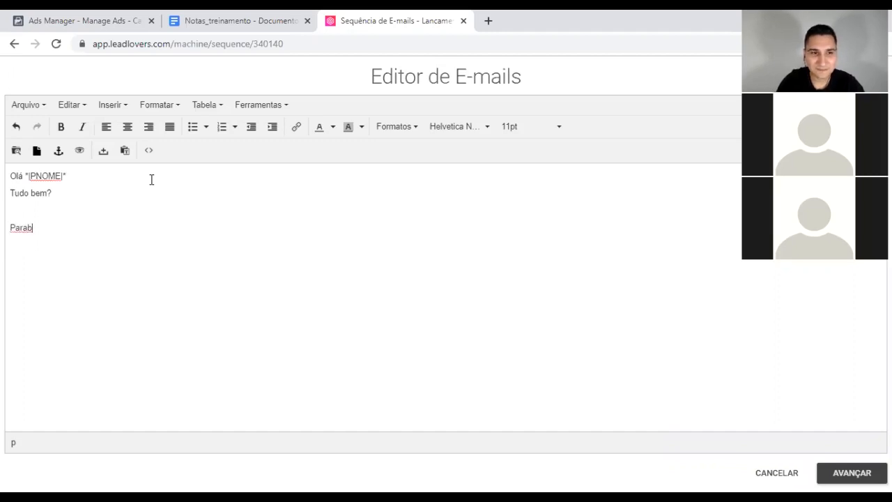
{"action": "type", "text": "éns por"}
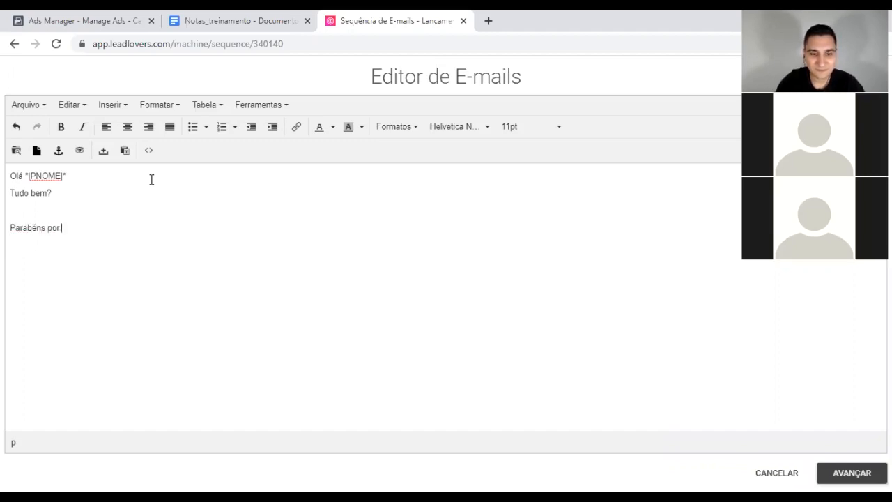
{"action": "type", "text": " se cadastra"}
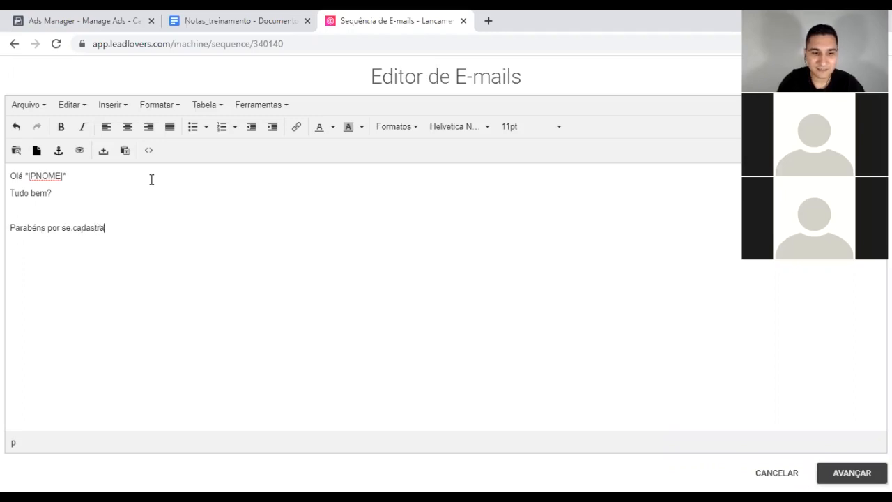
{"action": "type", "text": "r na Semana"}
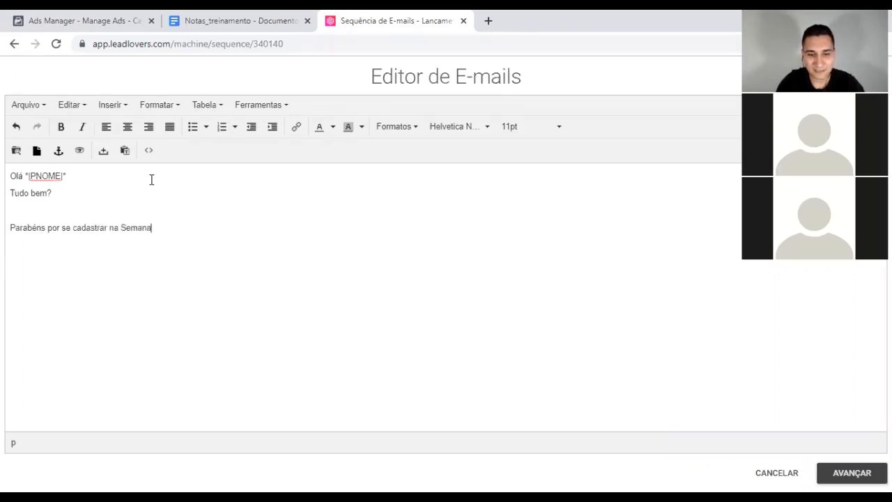
{"action": "type", "text": " do Sucesso"}
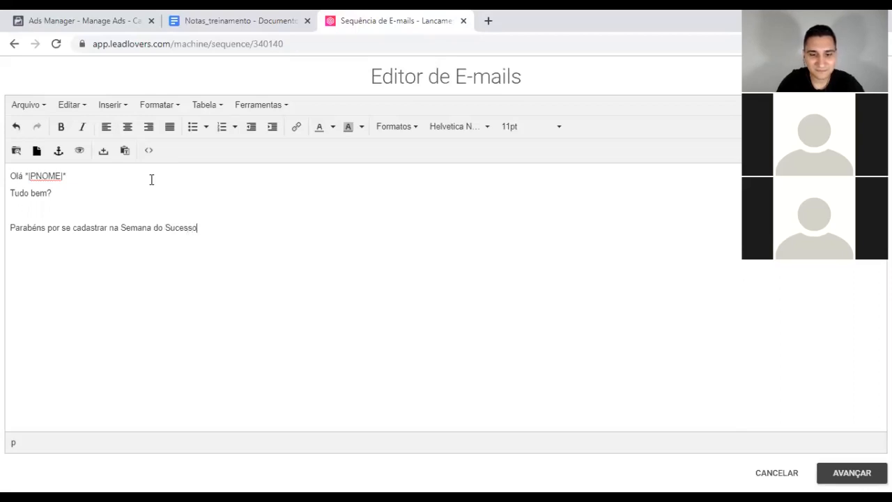
{"action": "type", "text": "ique "}
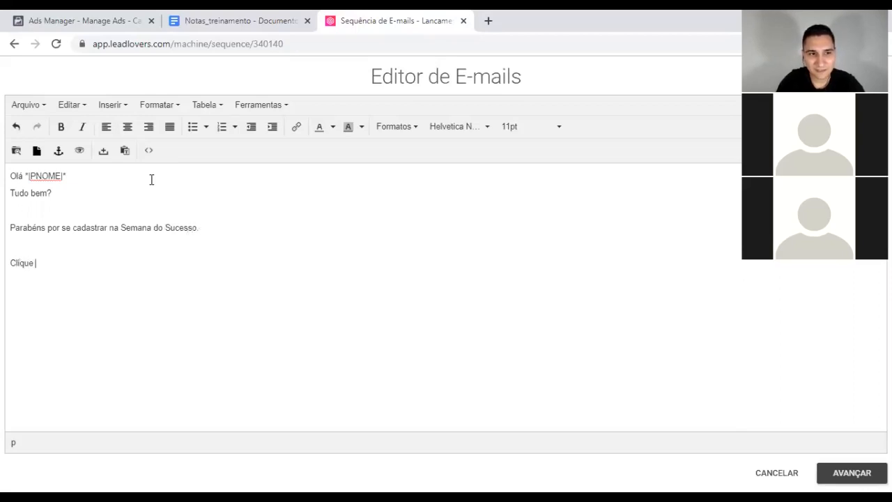
{"action": "type", "text": "no Link abaixo para confirmar seu"}
{"action": "key", "text": "BackSpace"}
{"action": "key", "text": "BackSpace"}
{"action": "key", "text": "BackSpace"}
{"action": "type", "text": "o seu email: "}
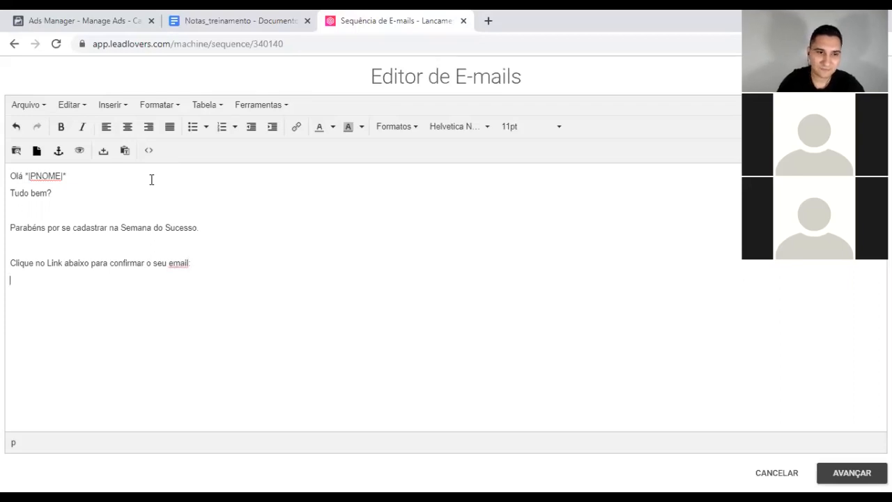
{"action": "type", "text": "LINK  "}
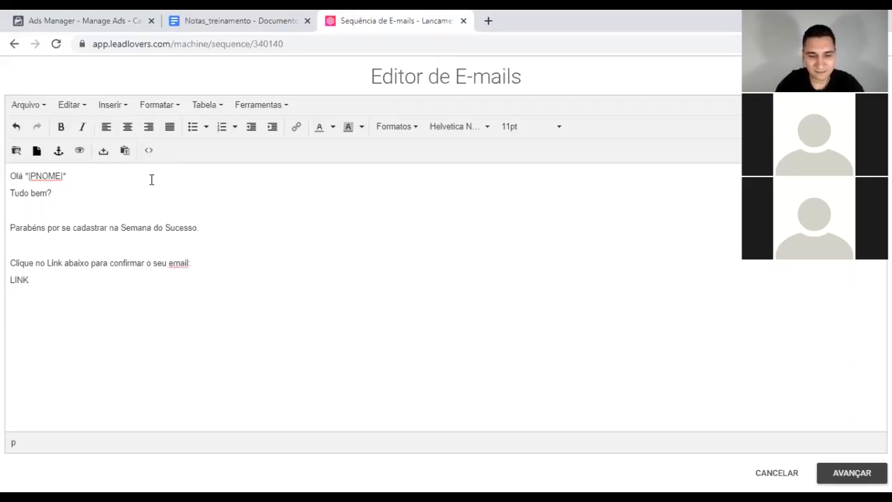
{"action": "type", "text": "Nos vemos em "}
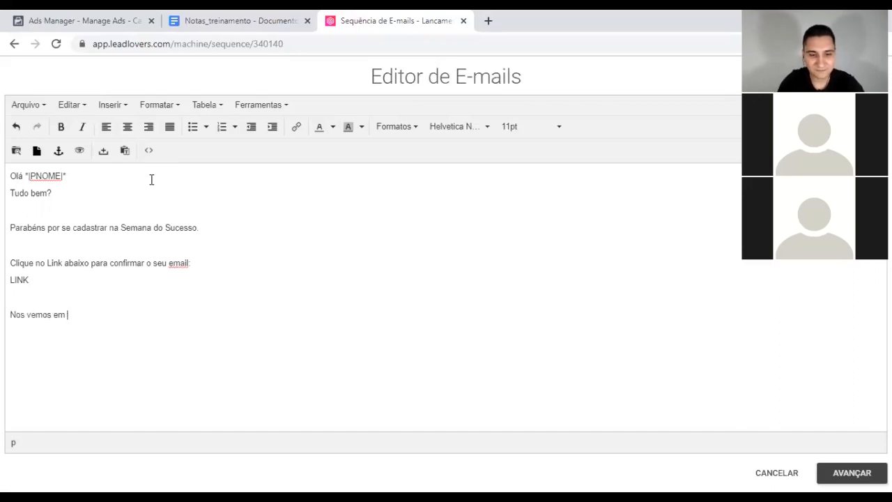
{"action": "type", "text": "breve"}
{"action": "key", "text": "Return"}
{"action": "type", "text": "Um grande abraço!"}
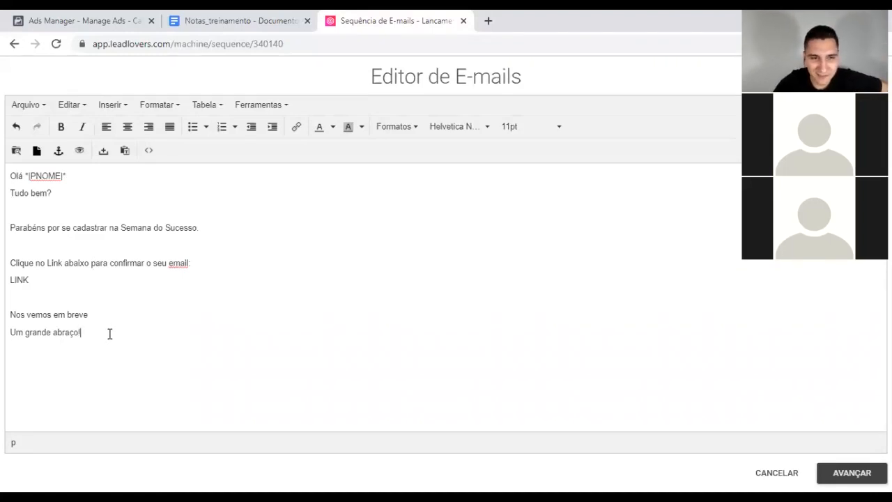
{"action": "left_click", "coordinate": [852, 472]}
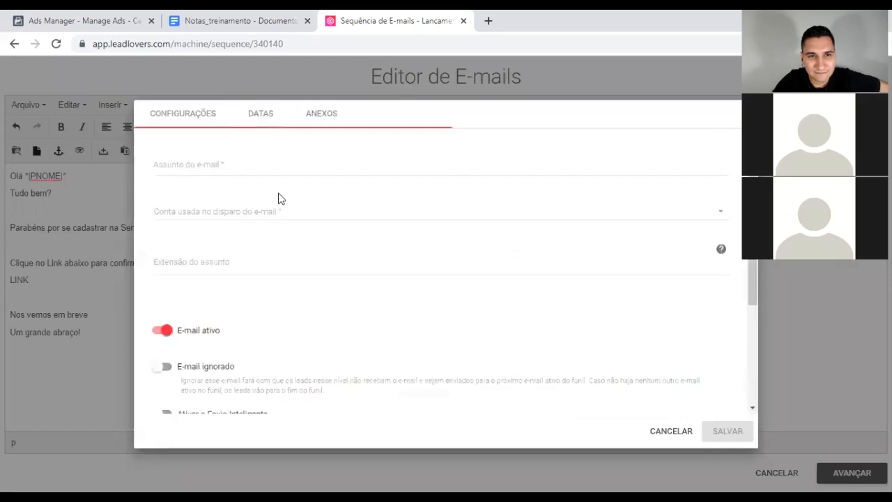
Step: Set the e-mail subject to 'Confirme o seu email' and pick the sending account
{"action": "left_click", "coordinate": [207, 169]}
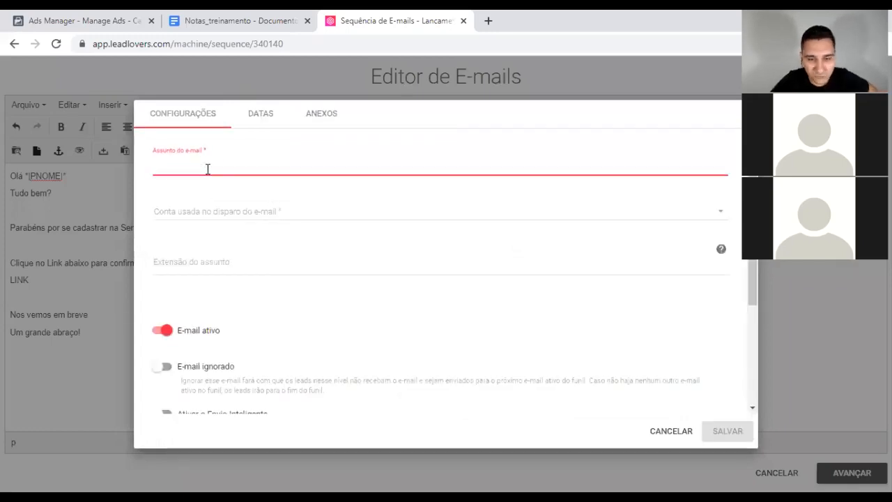
{"action": "type", "text": "Confir"}
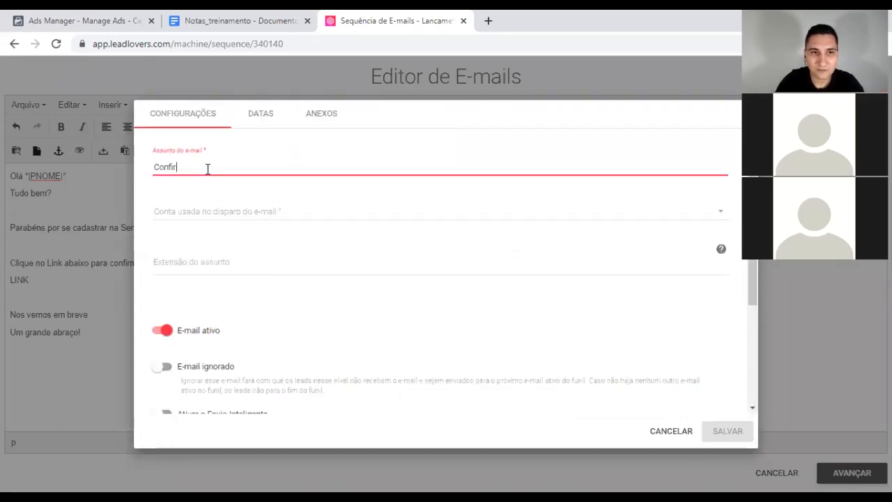
{"action": "type", "text": "me o seu emailk"}
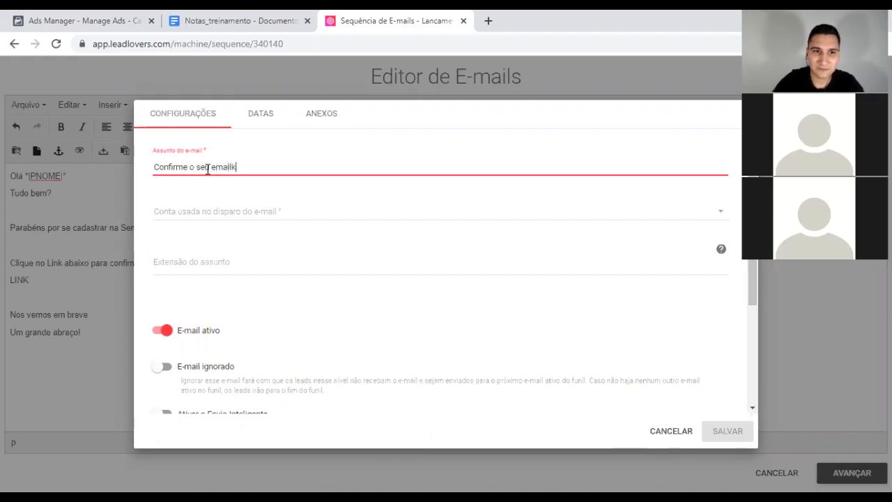
{"action": "left_click", "coordinate": [256, 214]}
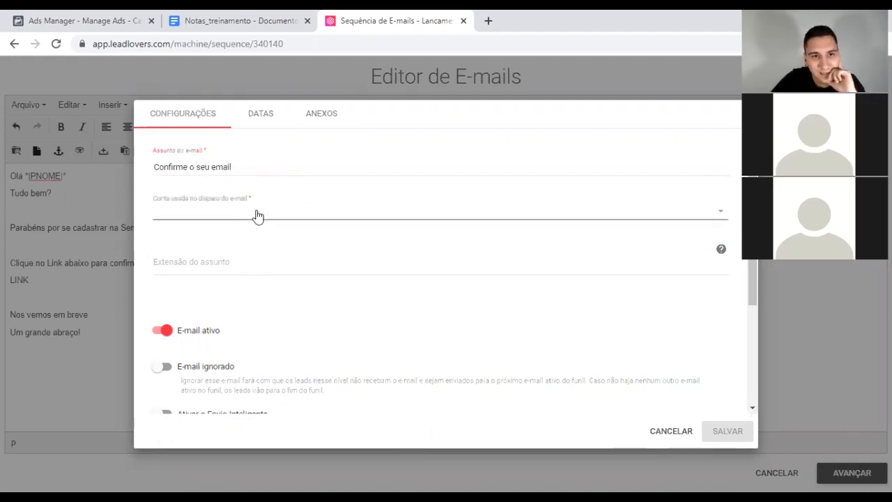
{"action": "left_click", "coordinate": [216, 274]}
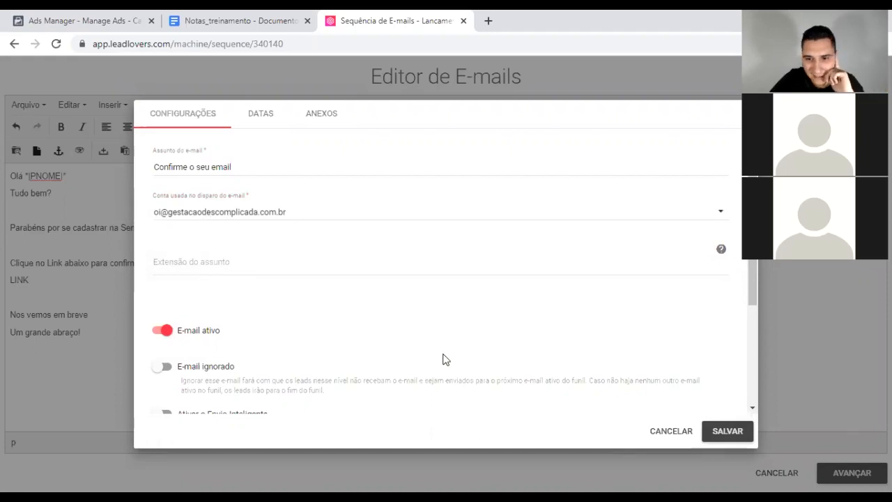
{"action": "scroll", "coordinate": [342, 331], "scroll_direction": "down", "scroll_amount": 1}
{"action": "scroll", "coordinate": [337, 319], "scroll_direction": "up", "scroll_amount": 1}
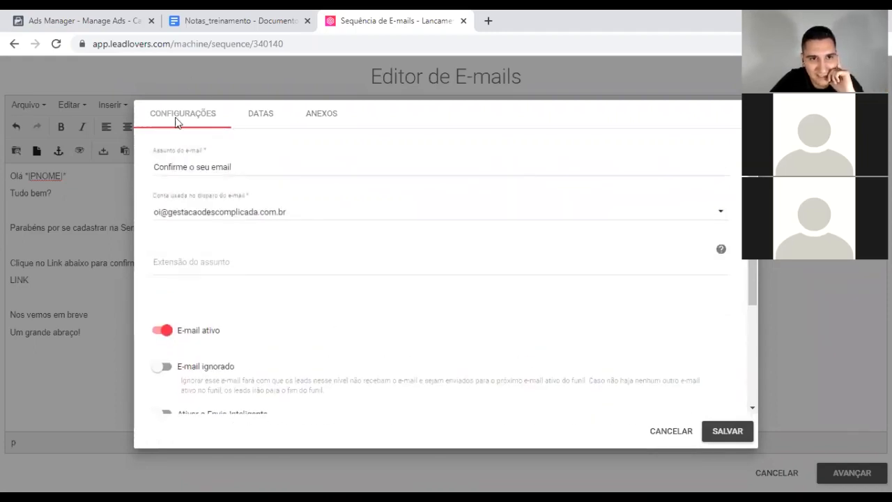
Step: Schedule the e-mail 1 minute after signup, allowed on every weekday from Domingos to Sábados
{"action": "left_click", "coordinate": [263, 119]}
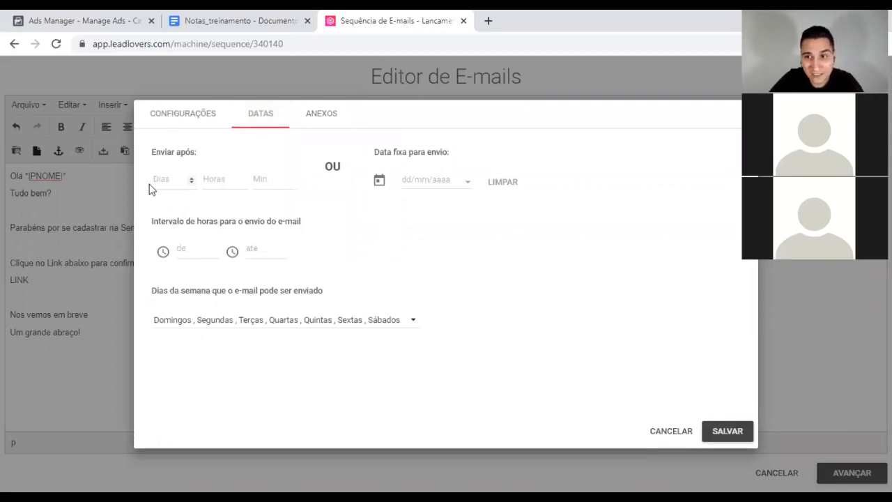
{"action": "left_click", "coordinate": [291, 178]}
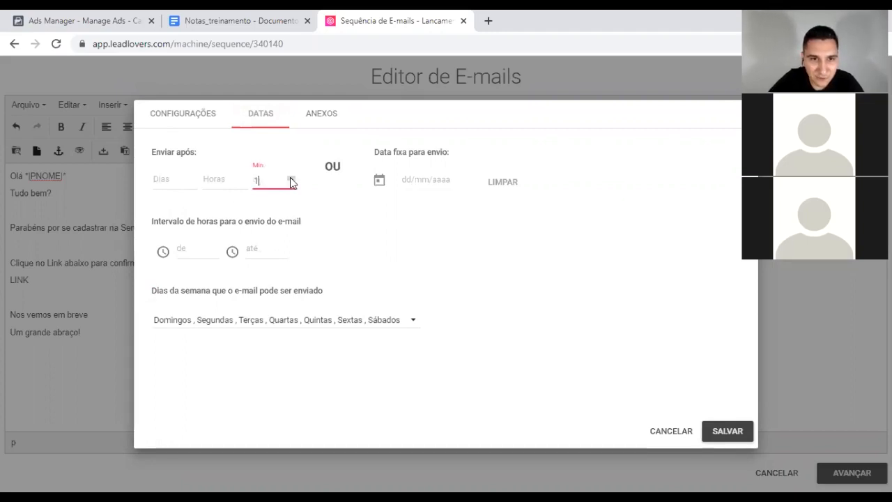
{"action": "left_click", "coordinate": [329, 210]}
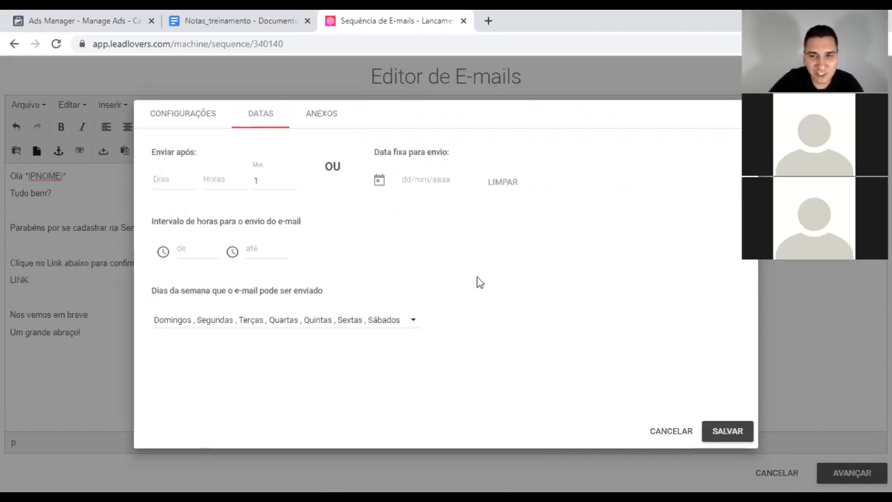
{"action": "left_click", "coordinate": [411, 322]}
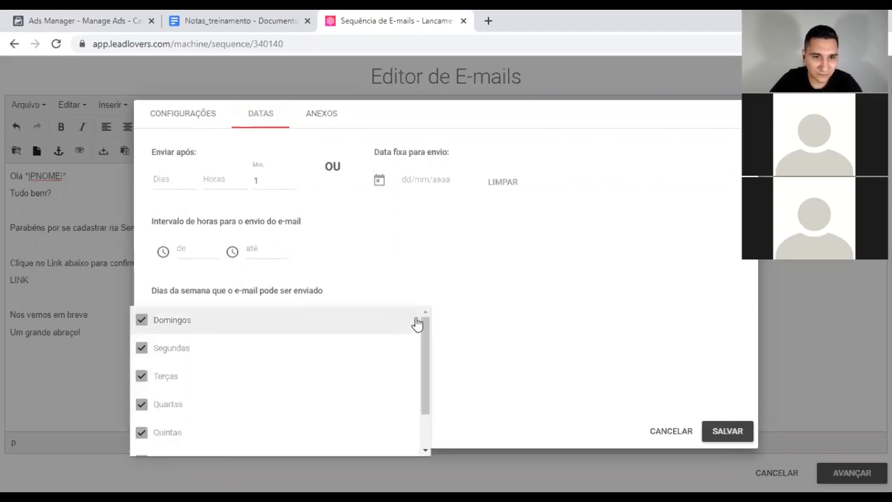
{"action": "scroll", "coordinate": [390, 373], "scroll_direction": "down", "scroll_amount": 2}
{"action": "scroll", "coordinate": [380, 379], "scroll_direction": "up", "scroll_amount": 2}
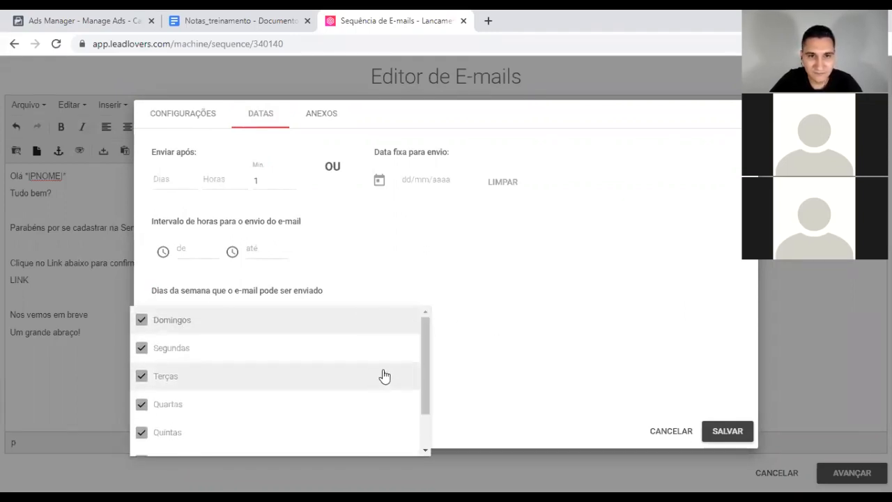
{"action": "left_click", "coordinate": [532, 237]}
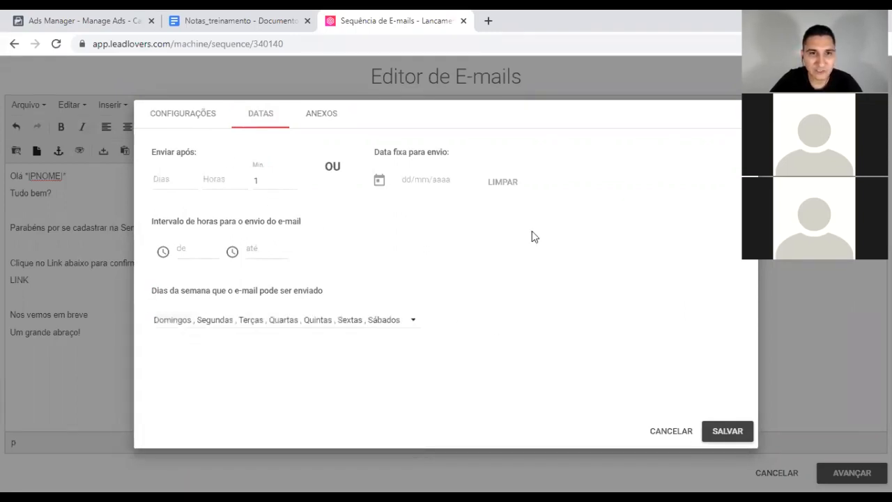
{"action": "left_click", "coordinate": [183, 113]}
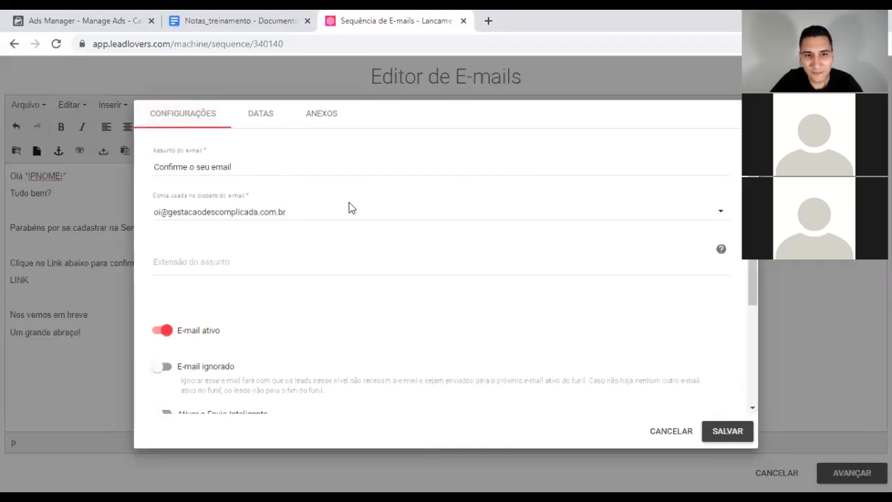
Step: Keep 'E-mail ativo' switched on and save the confirmation e-mail
{"action": "left_click", "coordinate": [158, 331]}
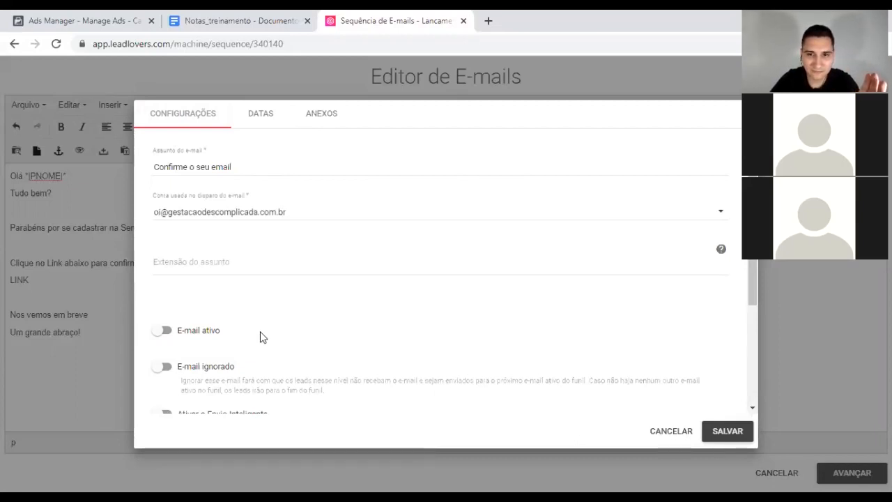
{"action": "left_click", "coordinate": [162, 330]}
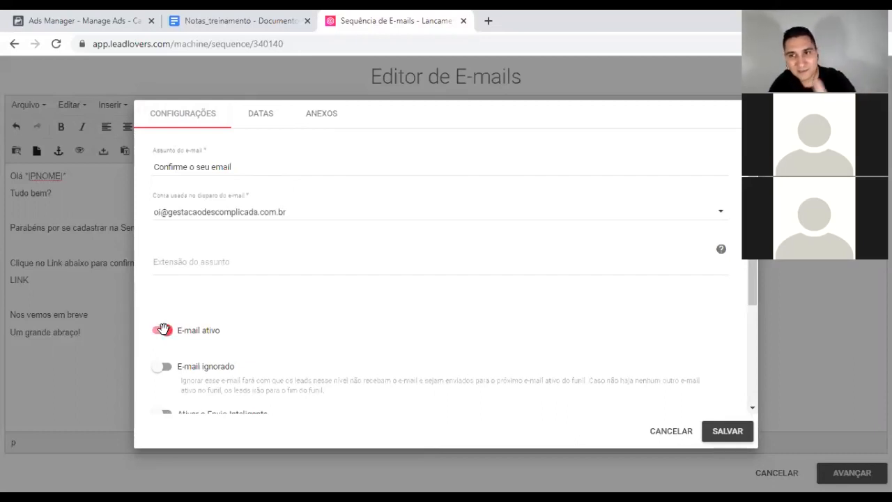
{"action": "left_click", "coordinate": [725, 432]}
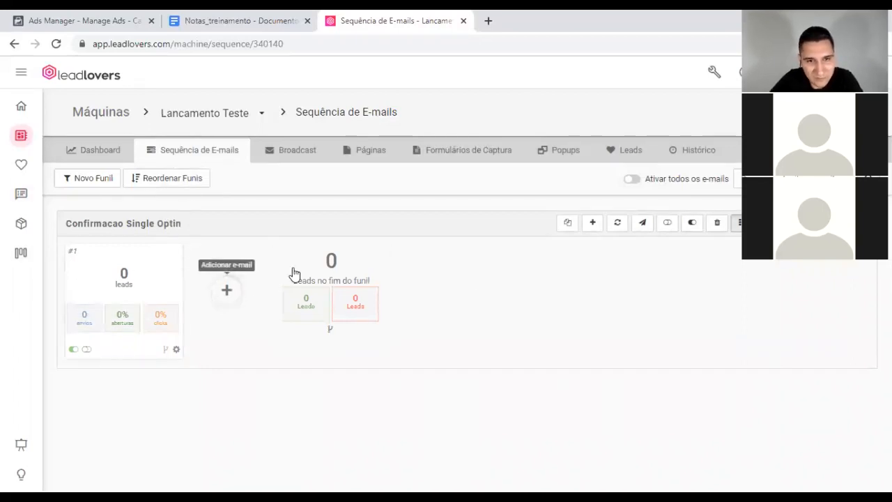
Step: Add a second e-mail and start its body with 'Olá' plus the first-name tag
{"action": "left_click", "coordinate": [227, 292]}
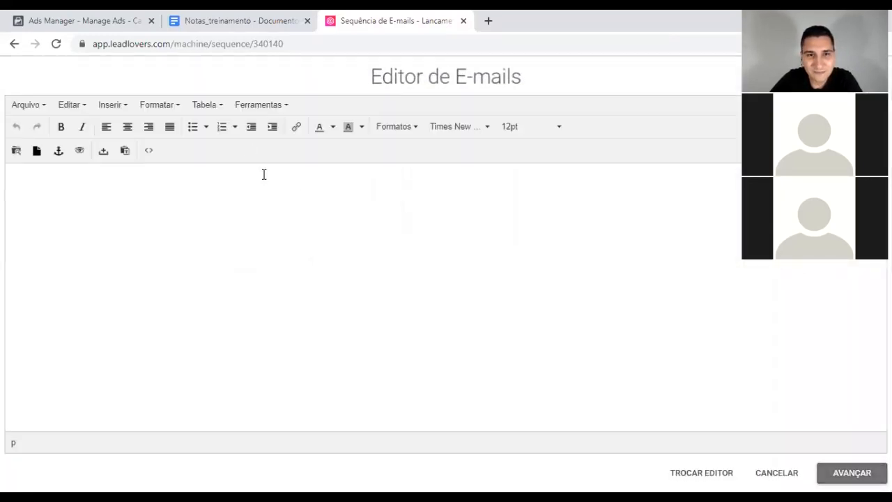
{"action": "left_click", "coordinate": [180, 200]}
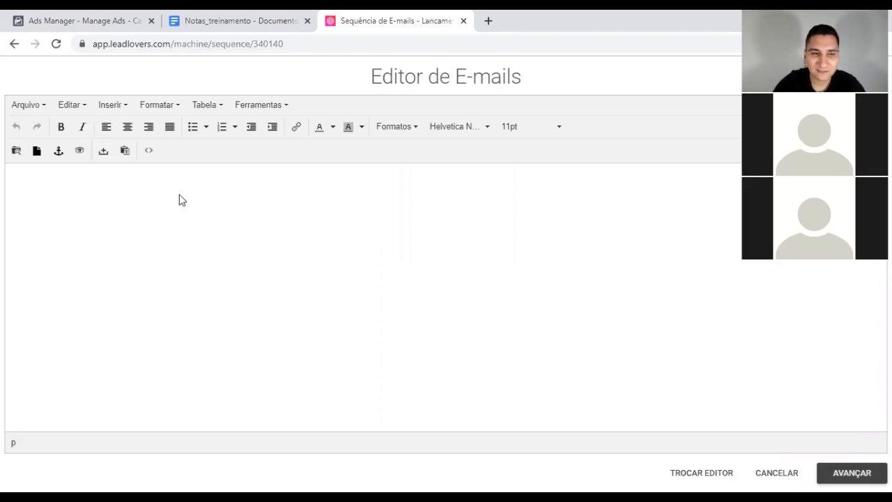
{"action": "type", "text": "Olá"}
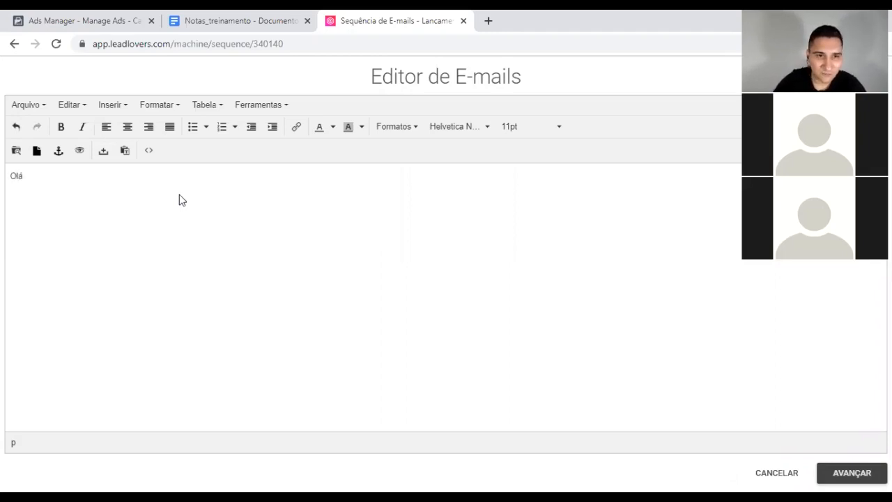
{"action": "left_click", "coordinate": [125, 151]}
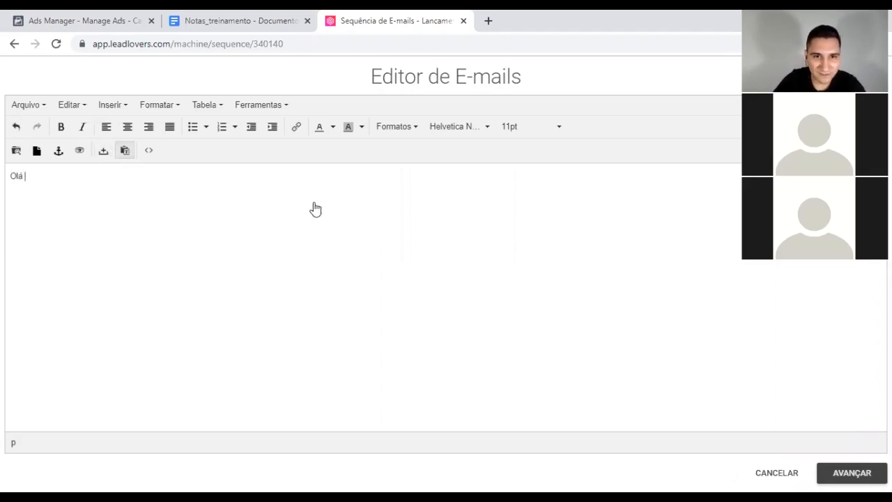
{"action": "left_click", "coordinate": [632, 216]}
{"action": "key", "text": "Return"}
Step: Write the reminder that the e-mail isn't confirmed, with a LINK line and 'Grande abraço' sign-off
{"action": "type", "text": "Vedrifique"}
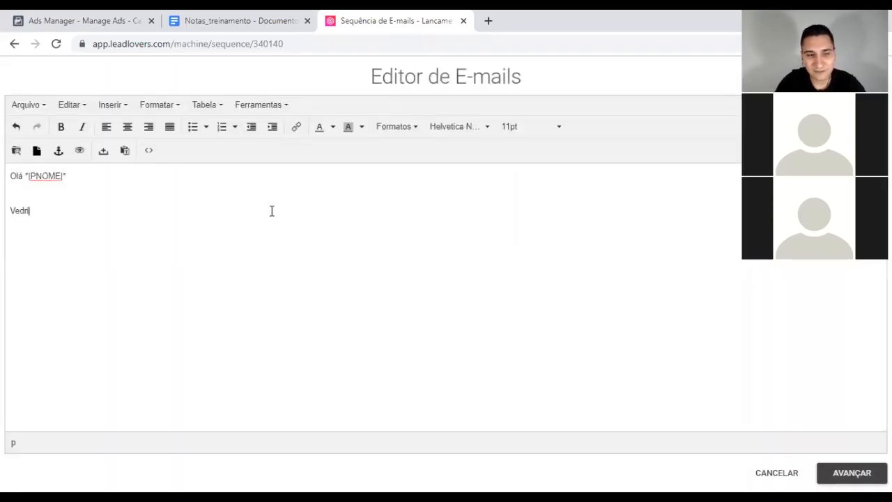
{"action": "key", "text": "BackSpace"}
{"action": "key", "text": "BackSpace"}
{"action": "key", "text": "BackSpace"}
{"action": "key", "text": "BackSpace"}
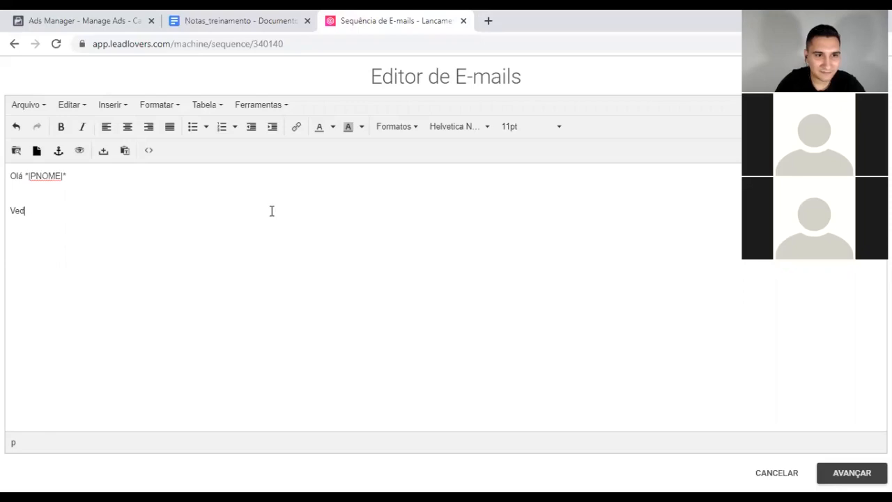
{"action": "type", "text": "rifiquei aqui"}
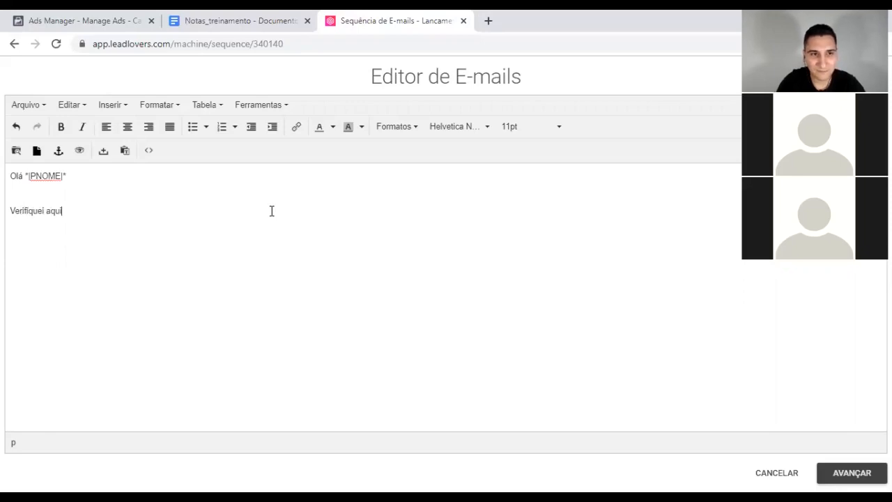
{"action": "type", "text": " que você ainda não confirmou o seu emai"}
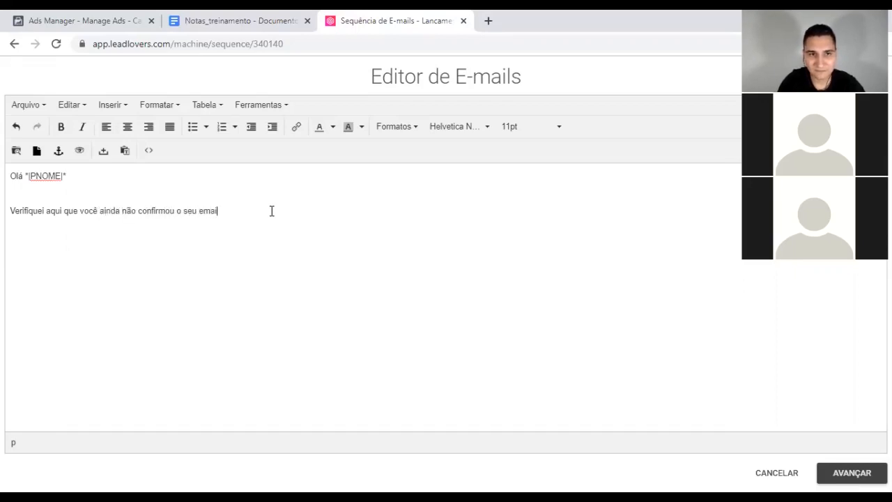
{"action": "type", "text": "l"}
{"action": "key", "text": "Return"}
{"action": "type", "text": "CVliq"}
{"action": "key", "text": "BackSpace"}
{"action": "key", "text": "BackSpace"}
{"action": "key", "text": "BackSpace"}
{"action": "key", "text": "BackSpace"}
{"action": "type", "text": "lque"}
{"action": "key", "text": "BackSpace"}
{"action": "key", "text": "BackSpace"}
{"action": "type", "text": "ique"}
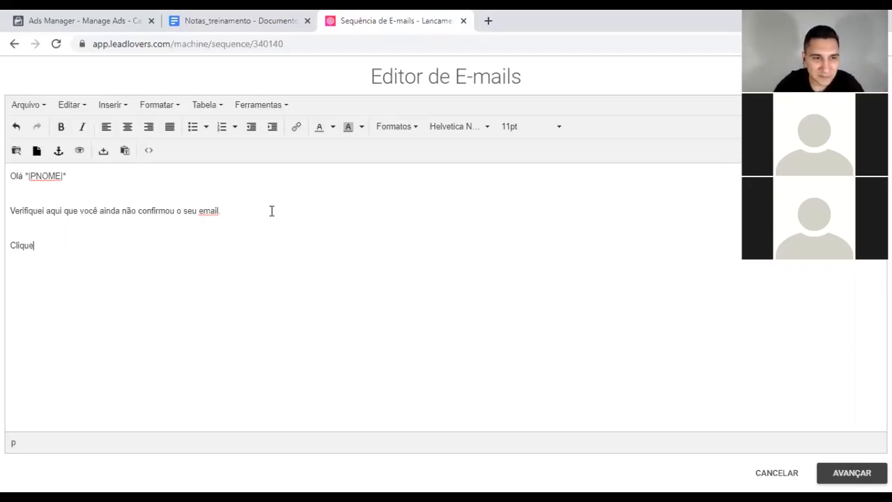
{"action": "type", "text": " no"}
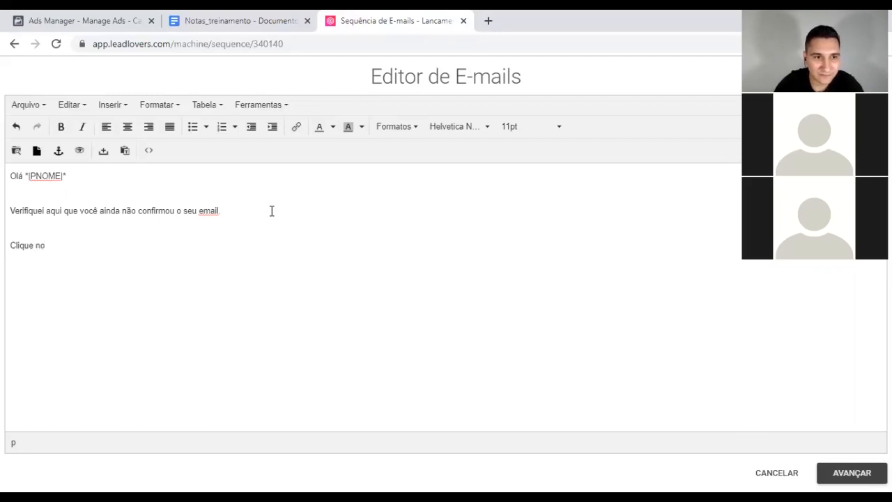
{"action": "type", "text": " link abaixo"}
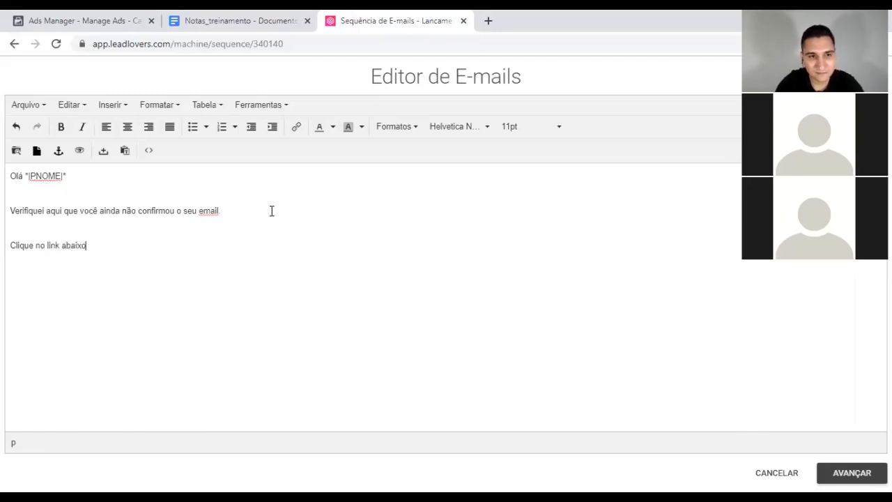
{"action": "type", "text": " para confirmar o seu email:"}
{"action": "key", "text": "Return"}
{"action": "type", "text": "LIN"}
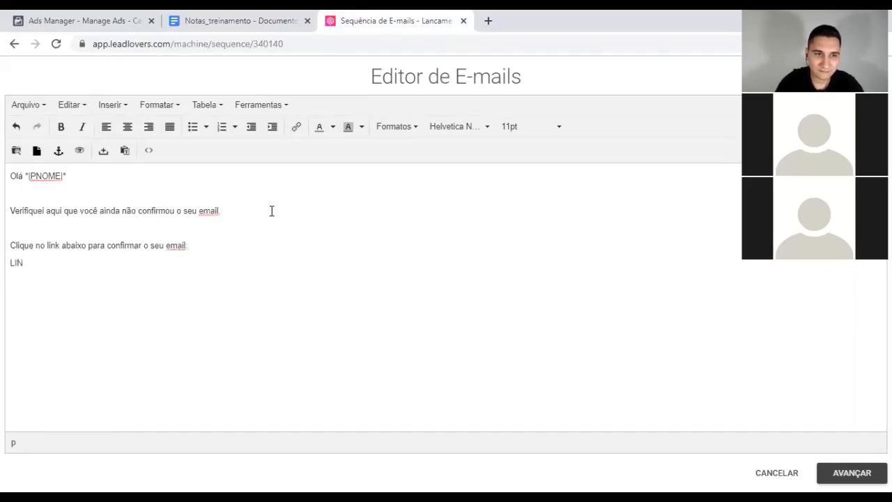
{"action": "type", "text": "K  Grande abraço"}
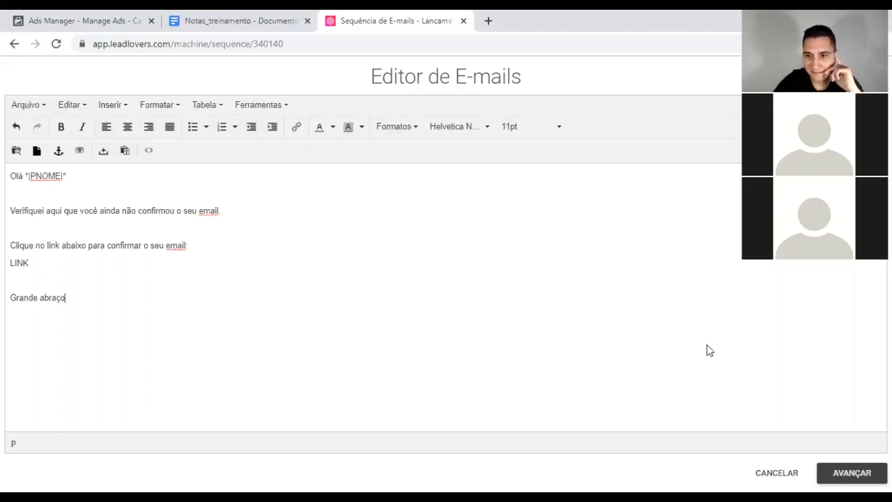
{"action": "left_click", "coordinate": [852, 474]}
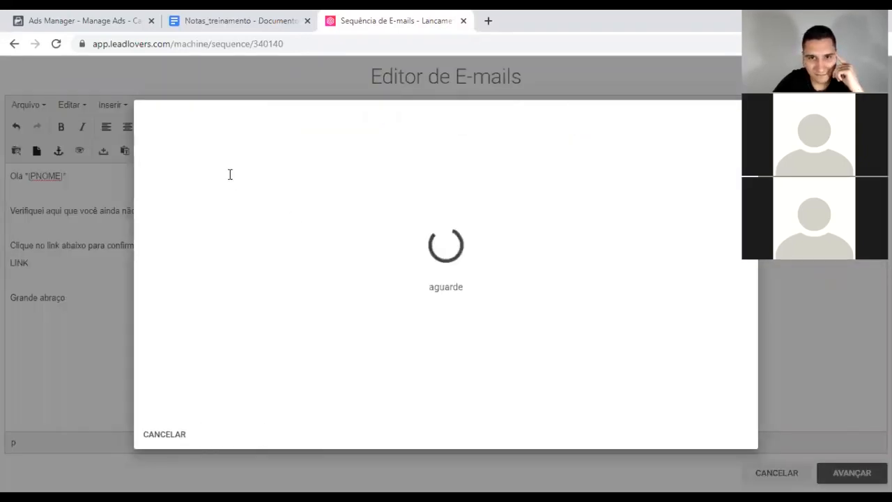
Step: Enter the subject 'Você ainda não confirmou o seu email' and choose the sending account
{"action": "left_click", "coordinate": [201, 159]}
{"action": "type", "text": "Voc^~e"}
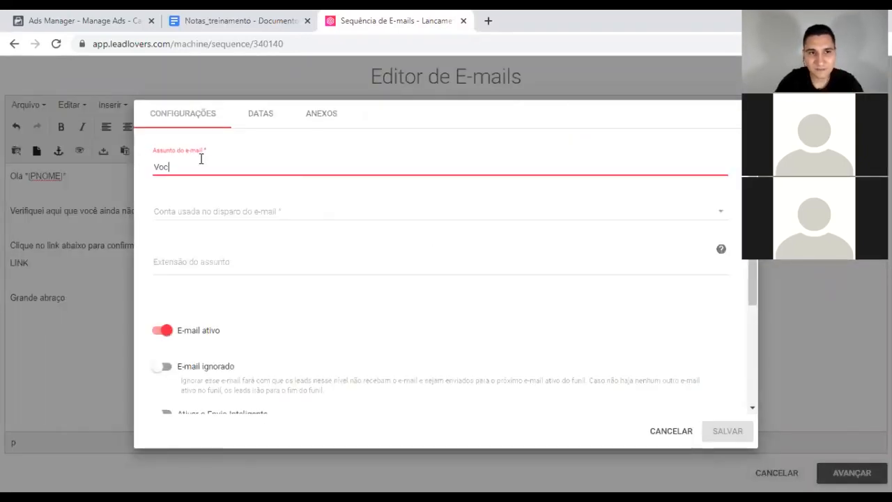
{"action": "key", "text": "BackSpace"}
{"action": "key", "text": "BackSpace"}
{"action": "key", "text": "BackSpace"}
{"action": "type", "text": "ê "}
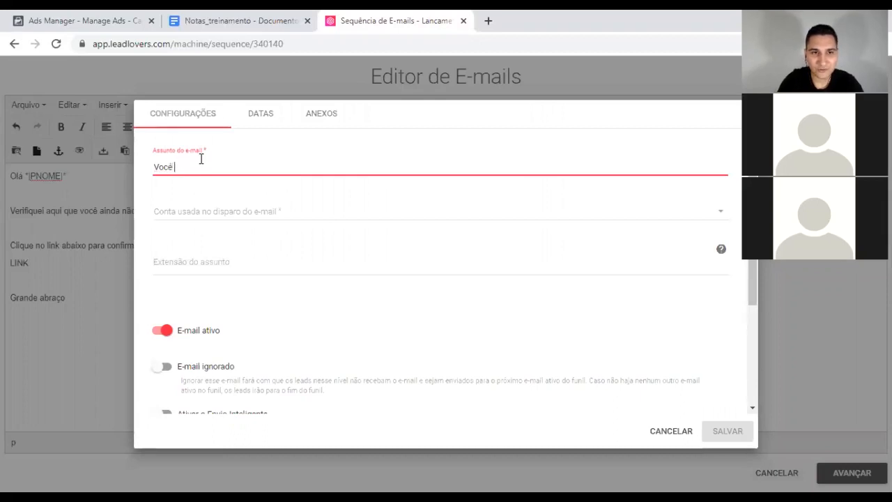
{"action": "type", "text": "ainda não confirm"}
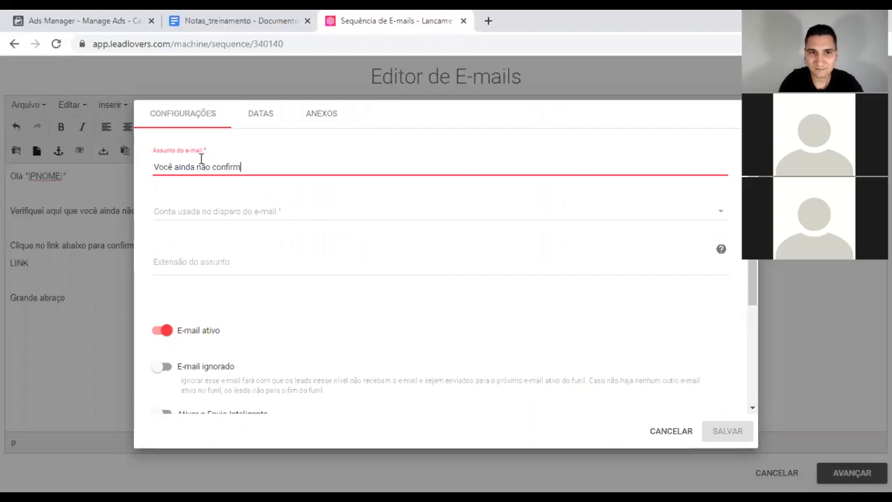
{"action": "type", "text": "ou o seu email"}
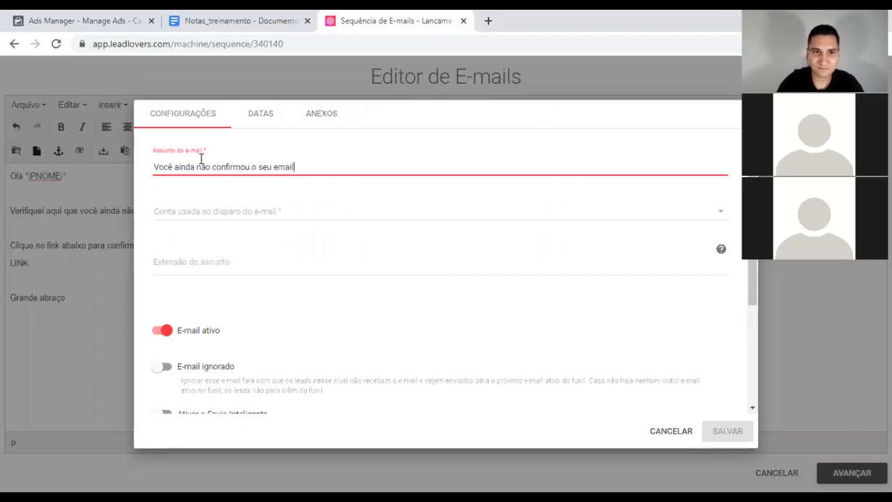
{"action": "left_click", "coordinate": [257, 211]}
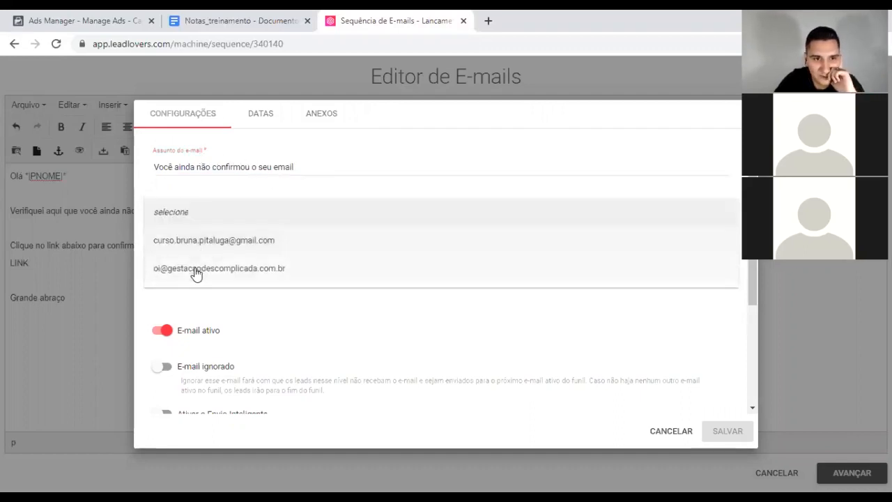
{"action": "left_click", "coordinate": [196, 272]}
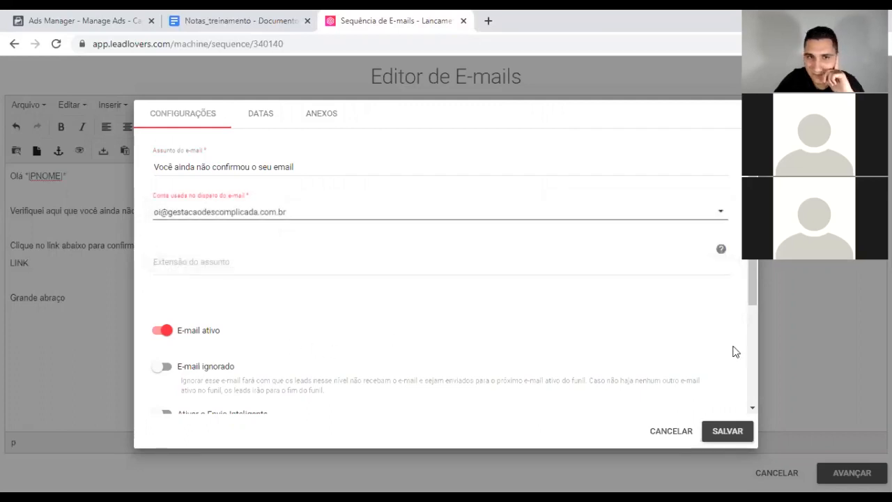
Step: Set the reminder's send delay to 2 days under DATAS
{"action": "left_click", "coordinate": [249, 115]}
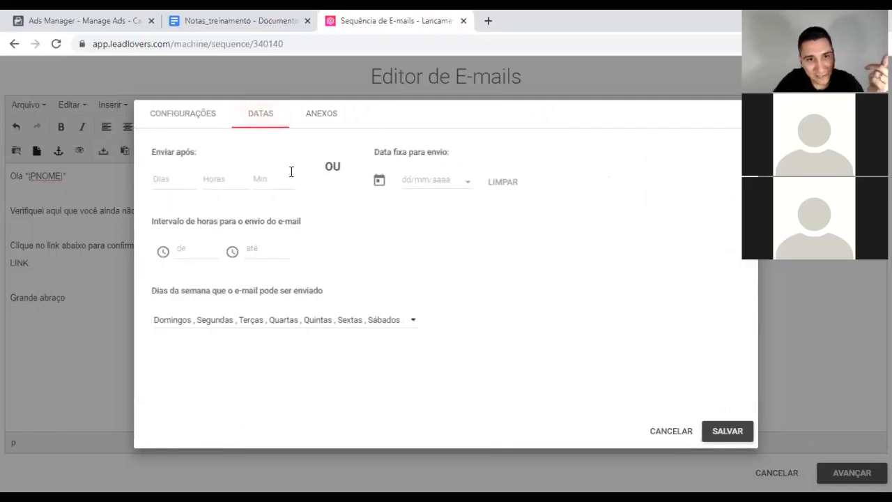
{"action": "left_click", "coordinate": [192, 174]}
{"action": "type", "text": "2"}
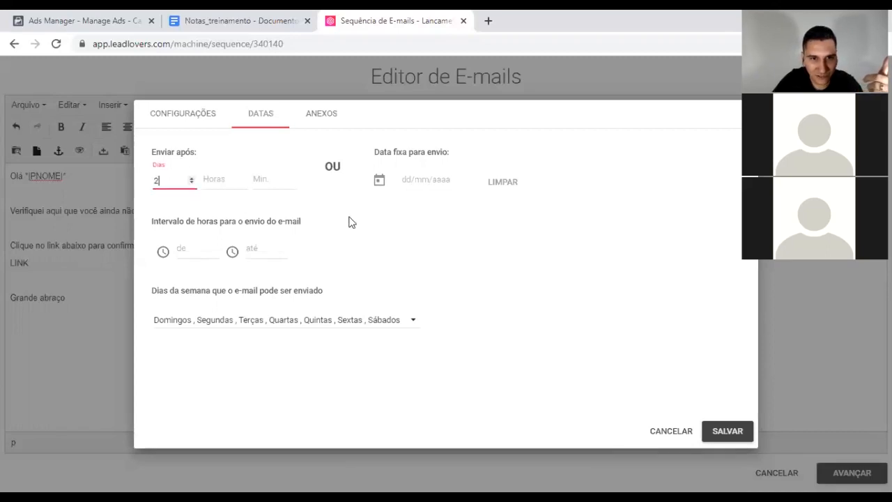
{"action": "left_click", "coordinate": [332, 209]}
Step: Recheck the subject, sender and 2-day delay, then save the reminder email
{"action": "left_click", "coordinate": [728, 433]}
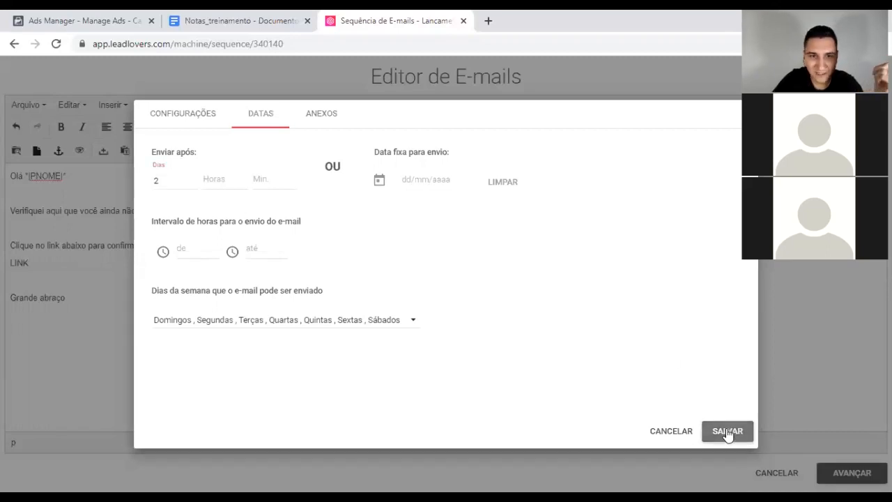
{"action": "left_click", "coordinate": [179, 115]}
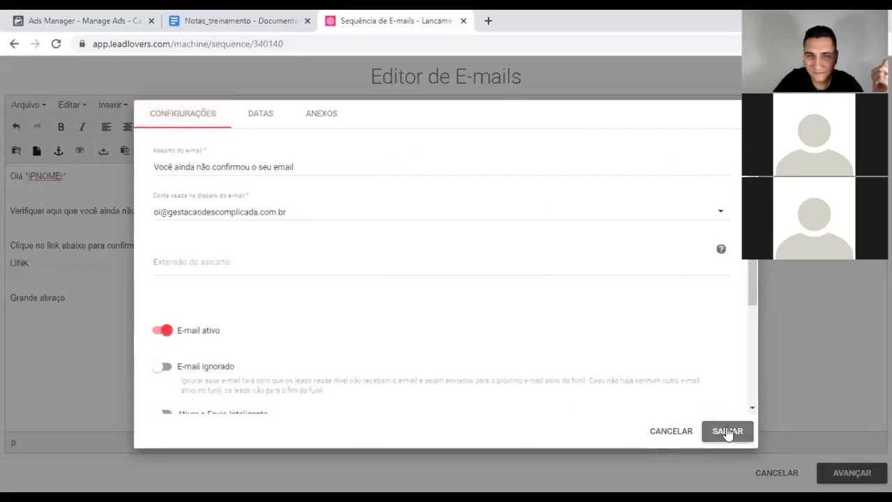
{"action": "left_click", "coordinate": [260, 115]}
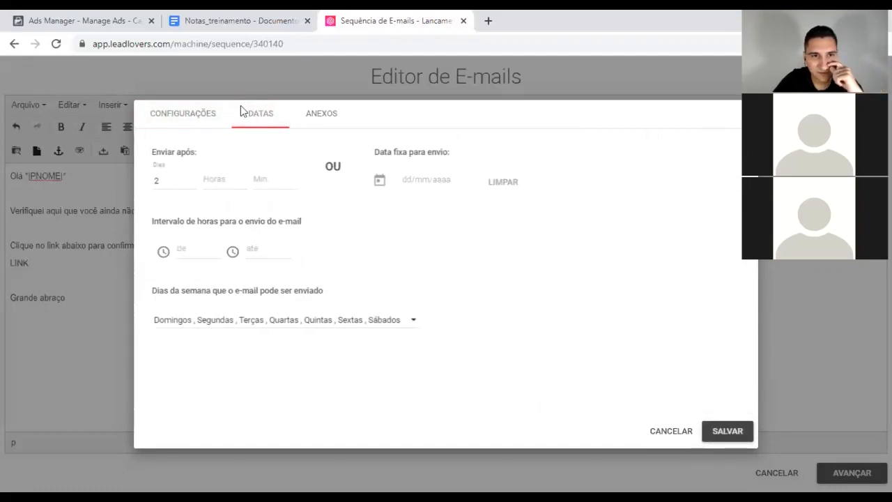
{"action": "left_click", "coordinate": [196, 113]}
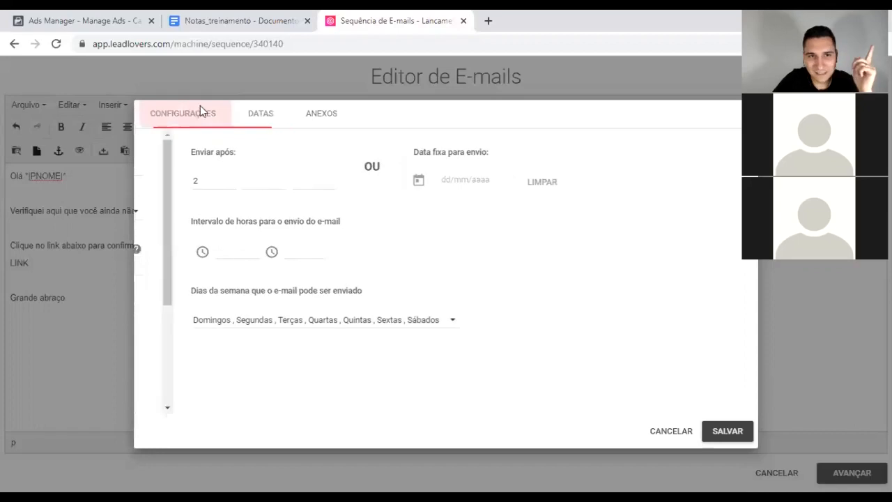
{"action": "left_click", "coordinate": [733, 431]}
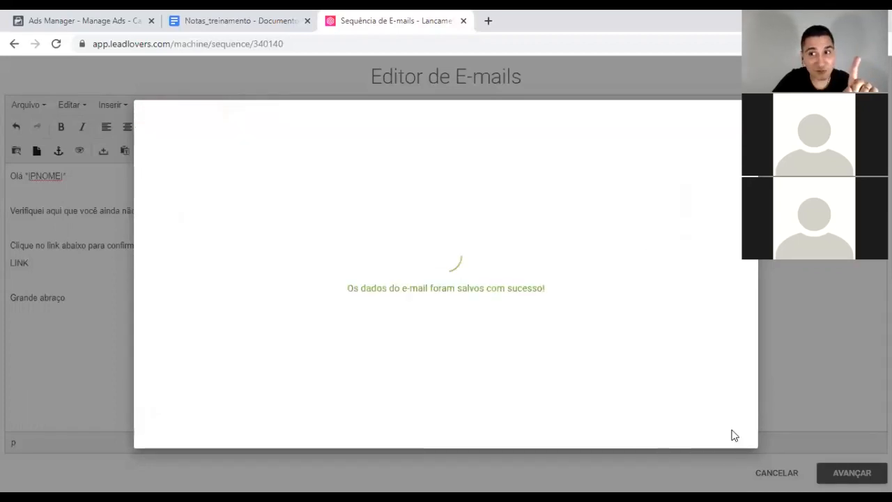
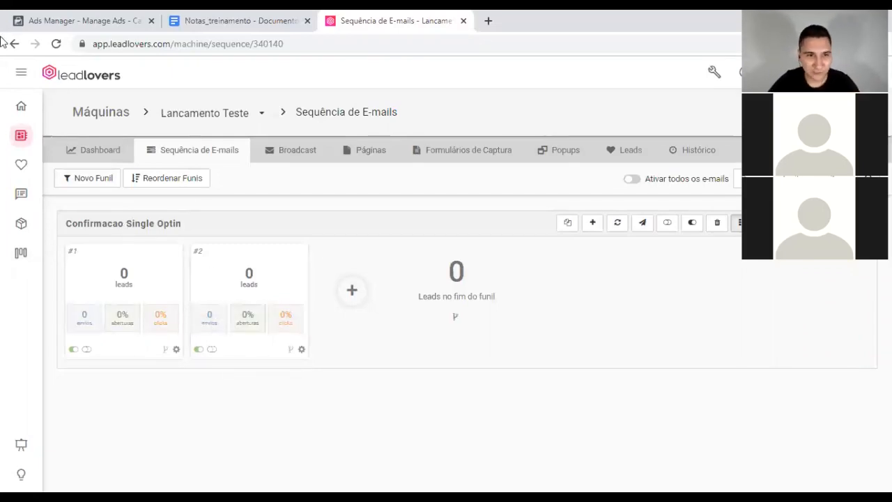
Step: Create a funnel named 'Confirmados Double Optin' in the Lancamento Teste machine and confirm success
{"action": "left_click", "coordinate": [90, 180]}
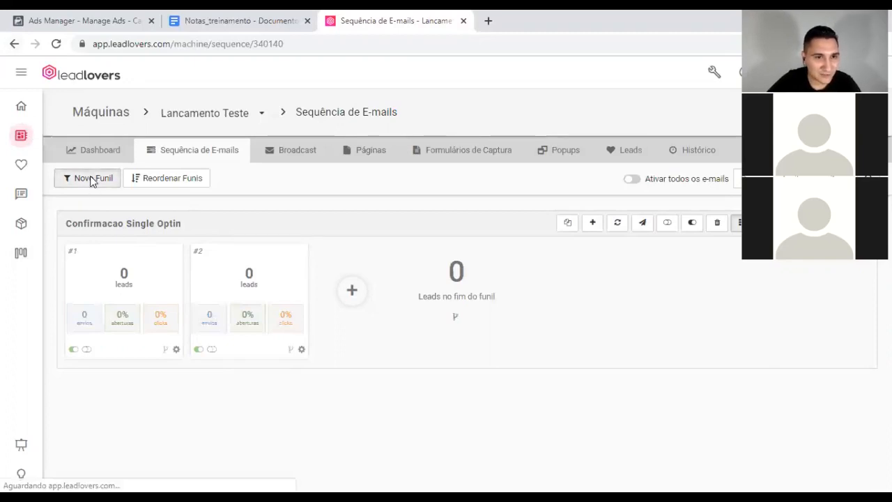
{"action": "left_click", "coordinate": [346, 267]}
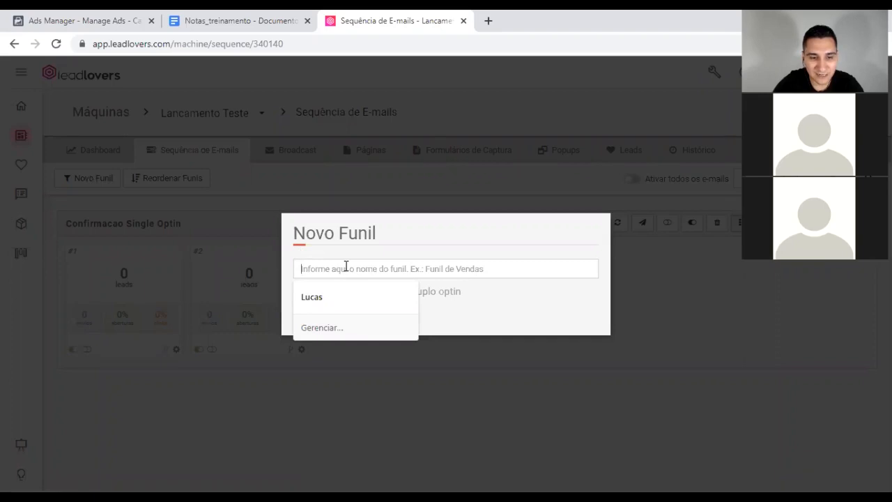
{"action": "type", "text": "Confirma"}
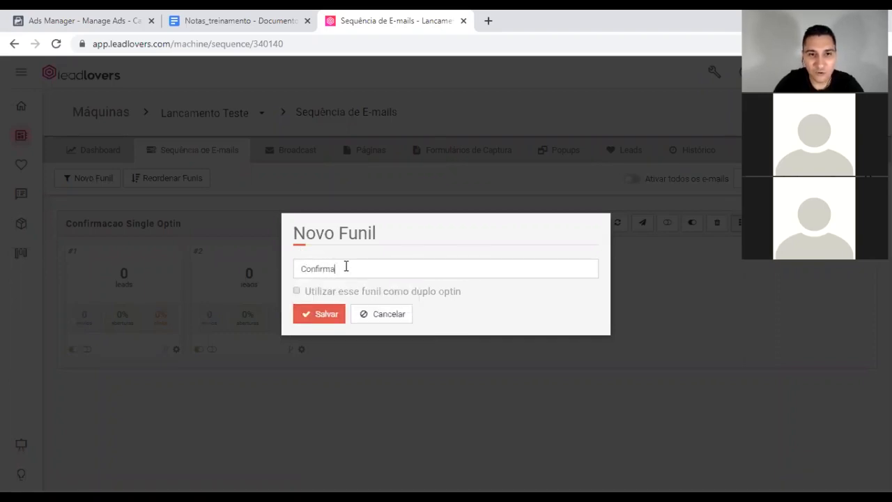
{"action": "type", "text": "cao Double"}
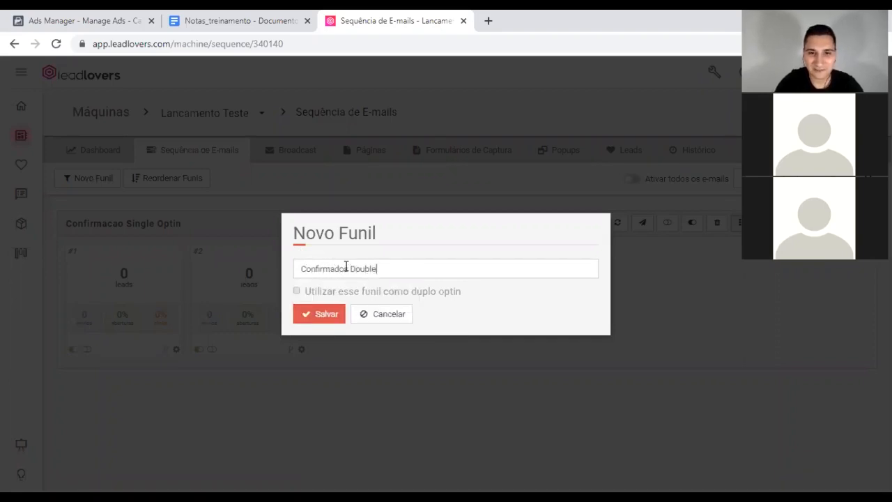
{"action": "type", "text": " Optin"}
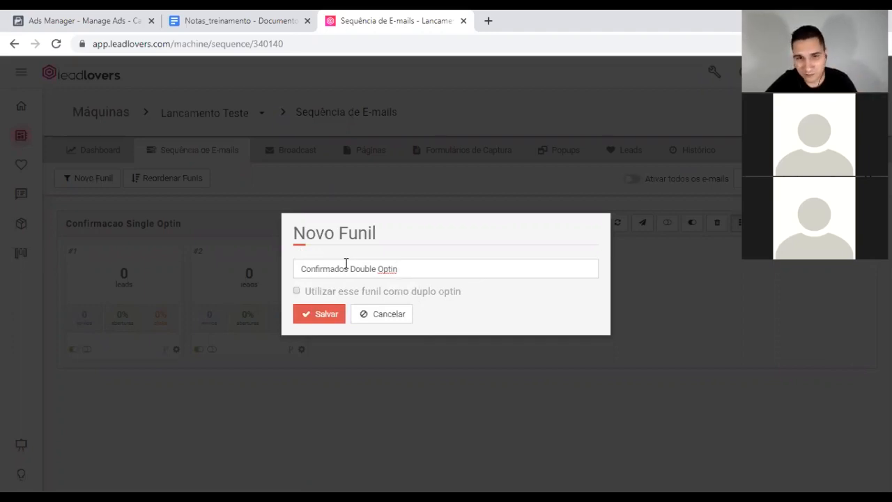
{"action": "left_click", "coordinate": [329, 314]}
{"action": "left_click", "coordinate": [449, 314]}
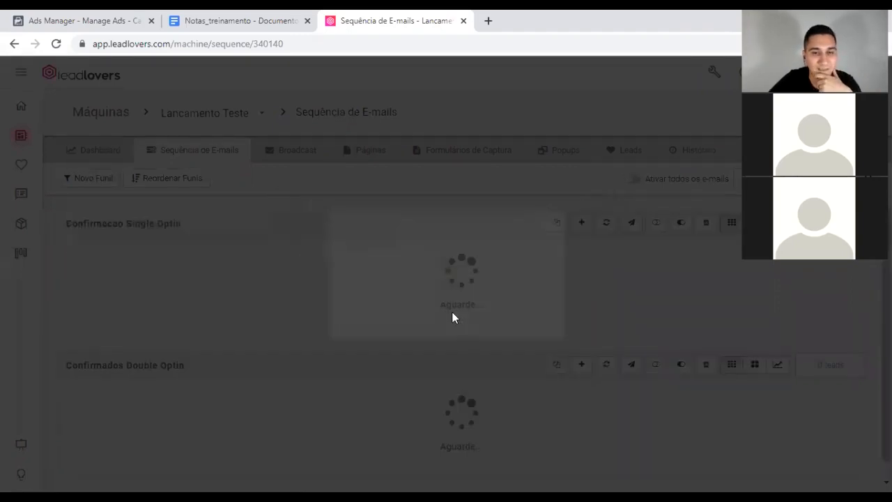
{"action": "scroll", "coordinate": [423, 279], "scroll_direction": "down", "scroll_amount": 1}
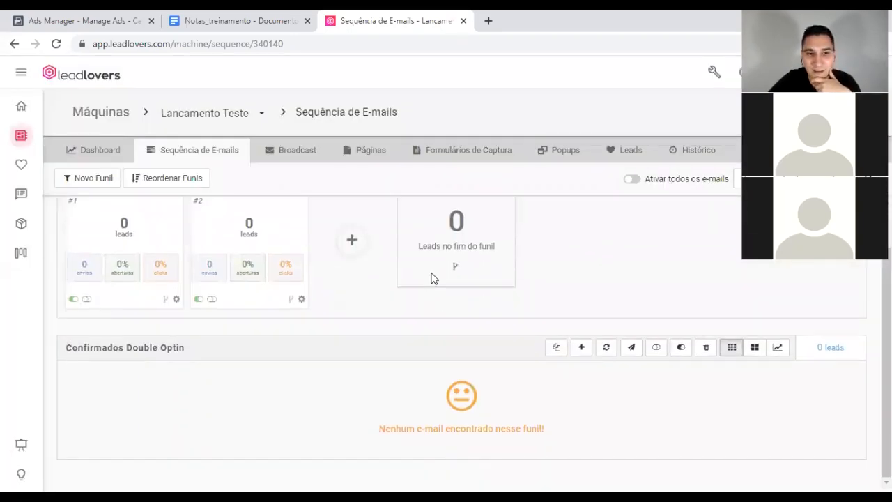
{"action": "scroll", "coordinate": [465, 305], "scroll_direction": "up", "scroll_amount": 1}
{"action": "scroll", "coordinate": [468, 311], "scroll_direction": "down", "scroll_amount": 1}
Step: Write the funnel's first email congratulating the lead by *|PNOME|* and promising a class recording
{"action": "left_click", "coordinate": [582, 349]}
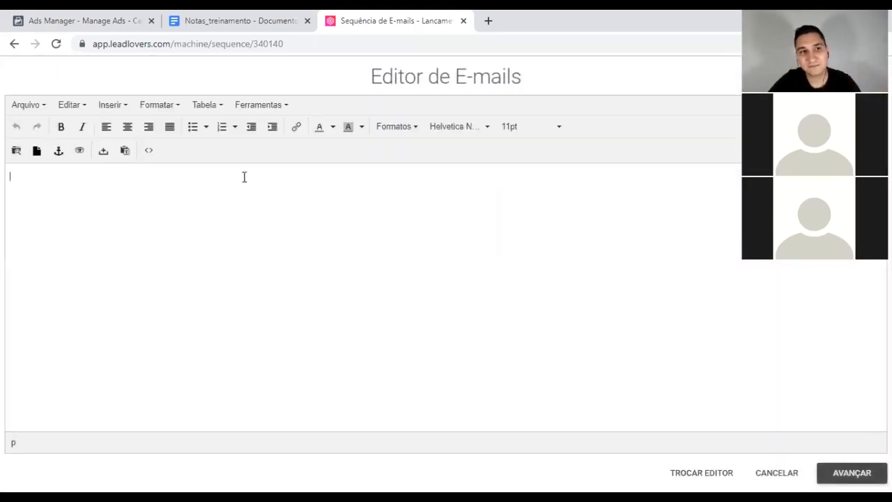
{"action": "type", "text": "Paraben"}
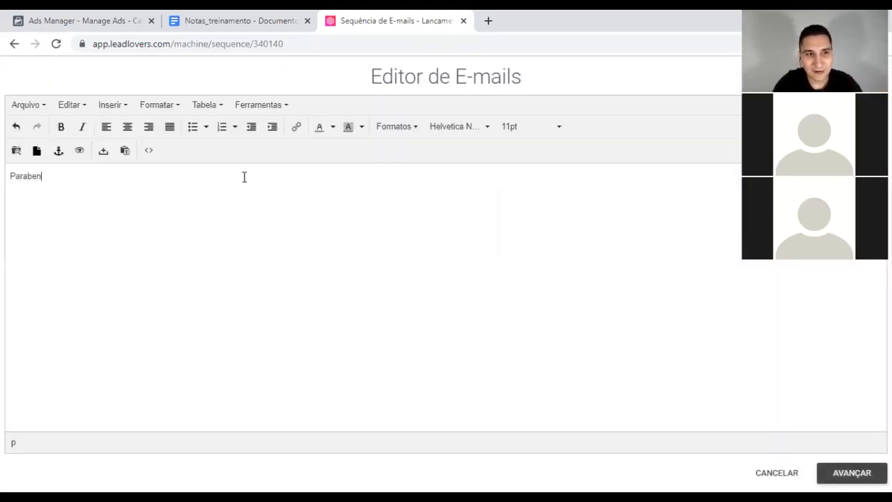
{"action": "type", "text": "s porf"}
{"action": "type", "text": "confirma"}
{"action": "type", "text": "r seu email"}
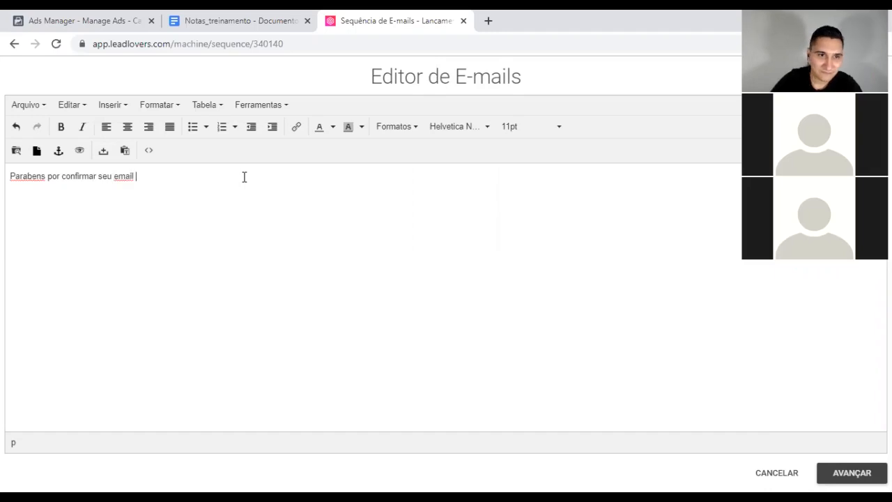
{"action": "left_click", "coordinate": [128, 153]}
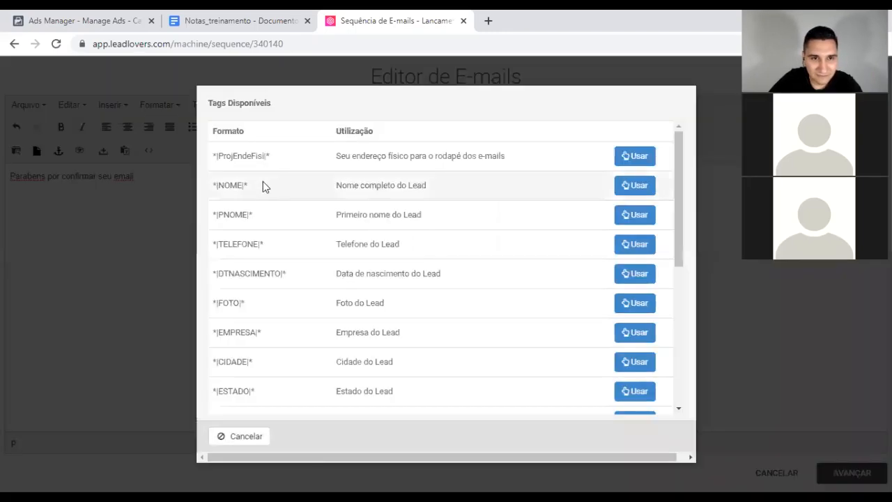
{"action": "left_click", "coordinate": [635, 215]}
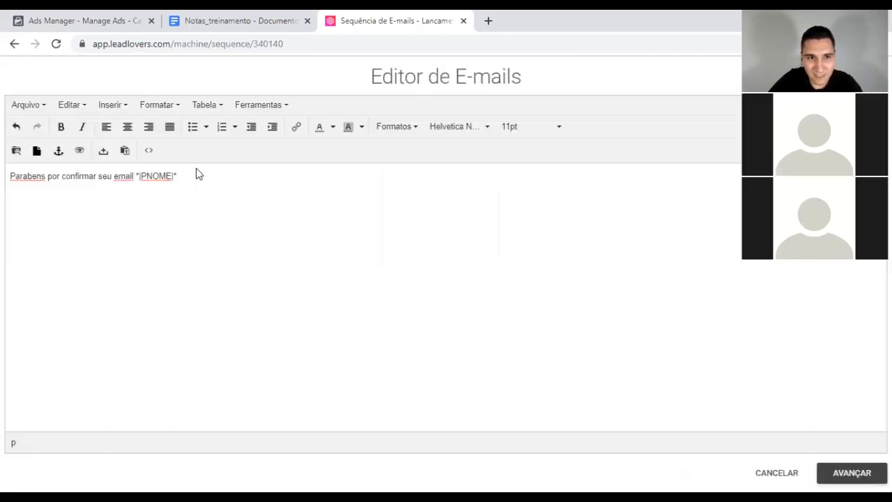
{"action": "key", "text": "Return"}
{"action": "key", "text": "Return"}
{"action": "type", "text": "Vou "}
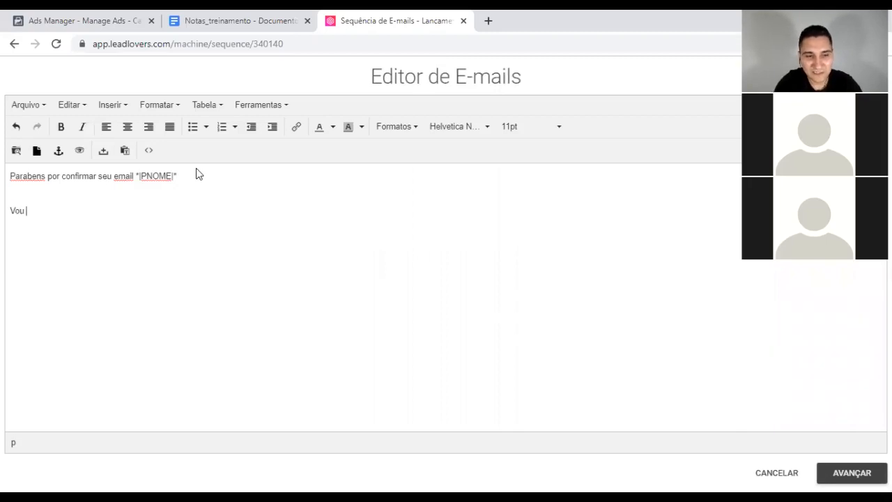
{"action": "type", "text": "te pre"}
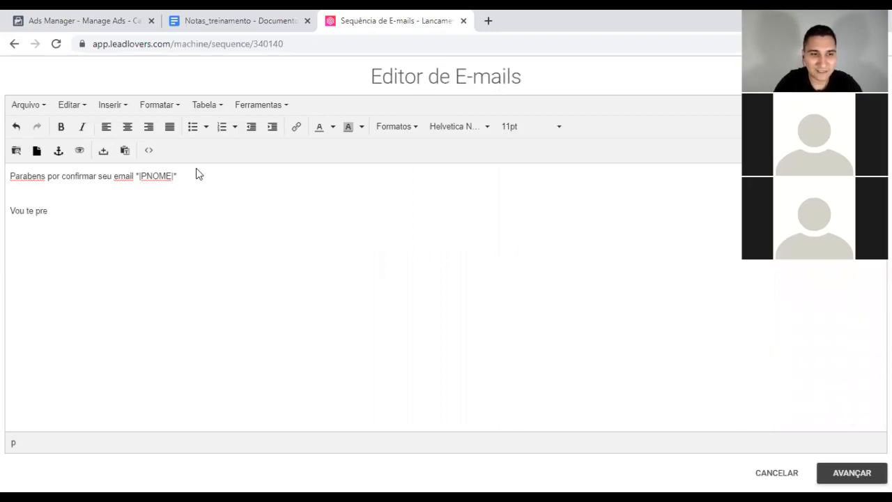
{"action": "type", "text": "sen"}
{"action": "type", "text": "tar com a gr"}
{"action": "type", "text": "acv"}
{"action": "type", "text": "ação de uma "}
{"action": "type", "text": "aula..."}
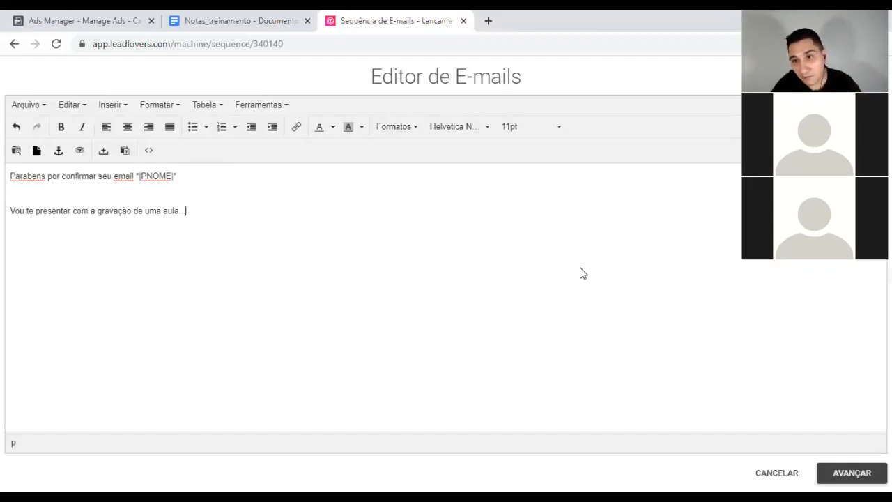
{"action": "left_click", "coordinate": [849, 474]}
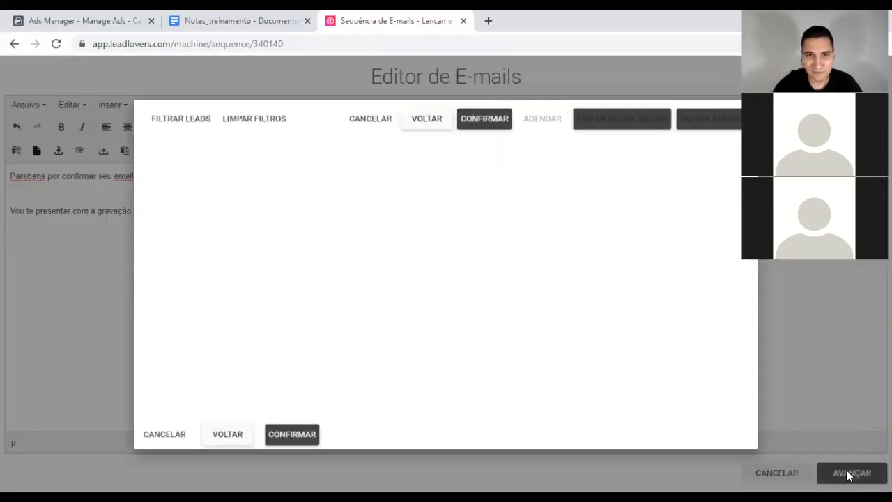
Step: Give the email the subject 'Parabéns', pick its sending account, and save it
{"action": "left_click", "coordinate": [233, 167]}
{"action": "type", "text": "Paravb"}
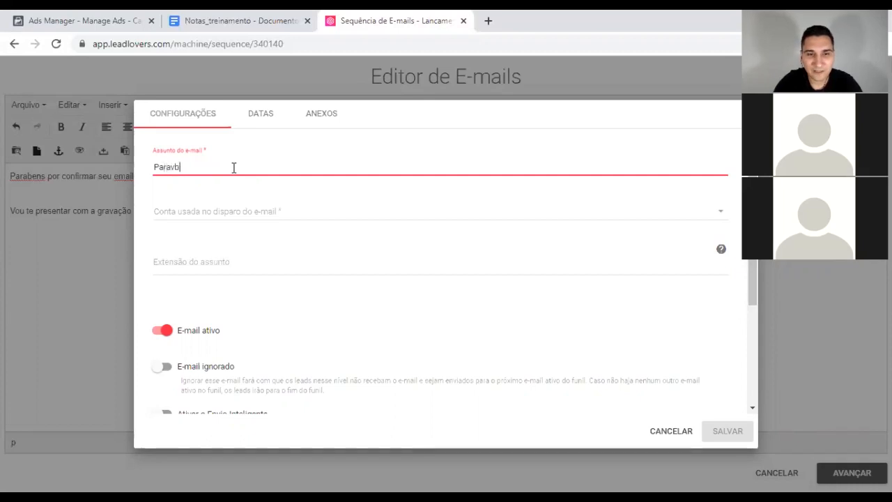
{"action": "type", "text": "béns..."}
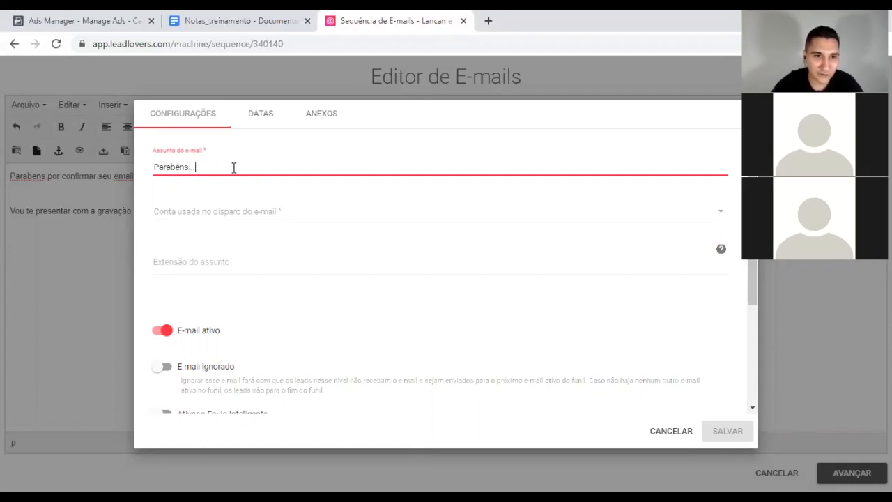
{"action": "left_click", "coordinate": [226, 218]}
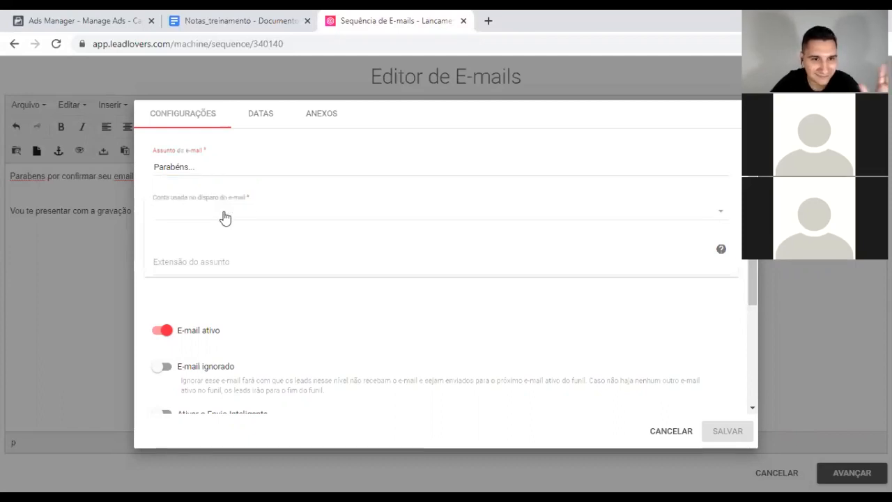
{"action": "left_click", "coordinate": [216, 268]}
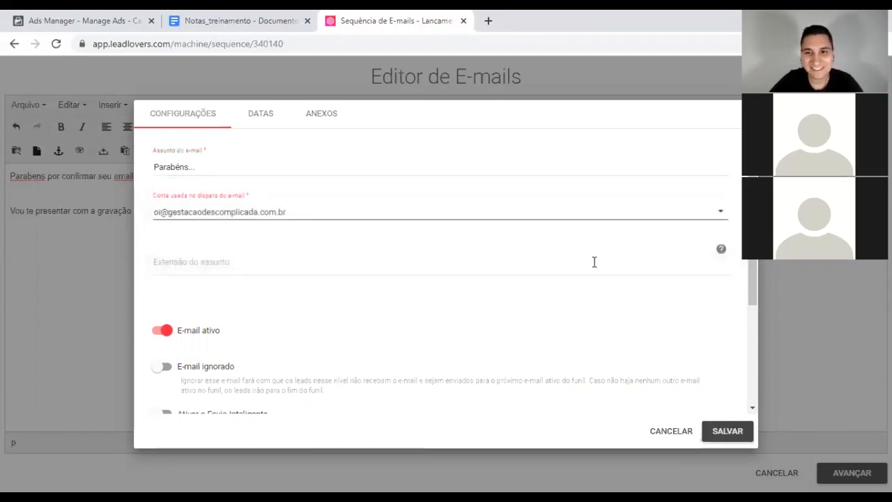
{"action": "left_click", "coordinate": [258, 115]}
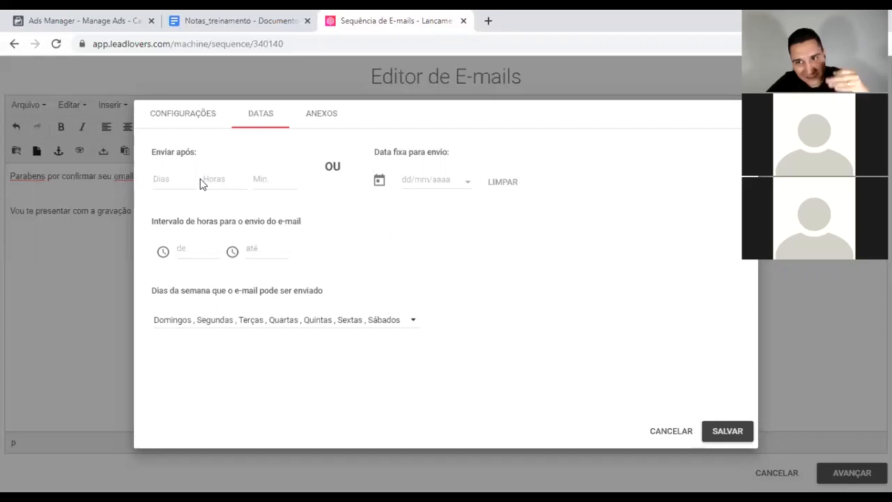
{"action": "left_click", "coordinate": [173, 115]}
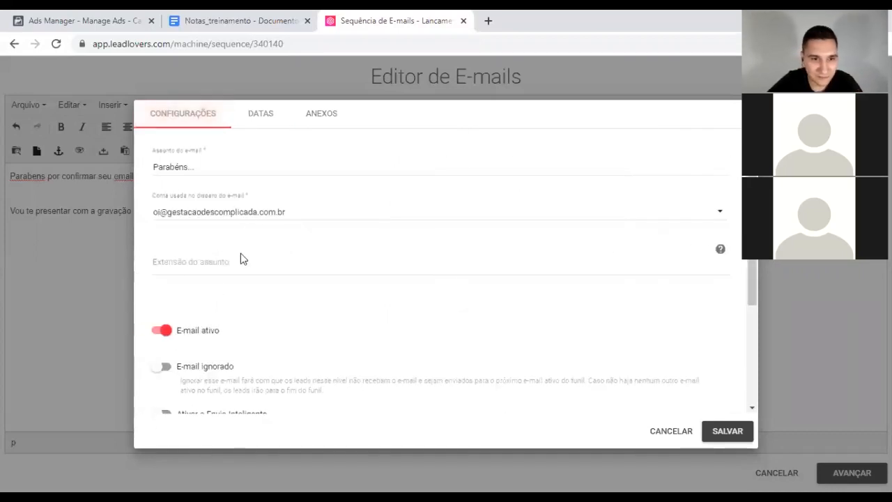
{"action": "left_click", "coordinate": [736, 434]}
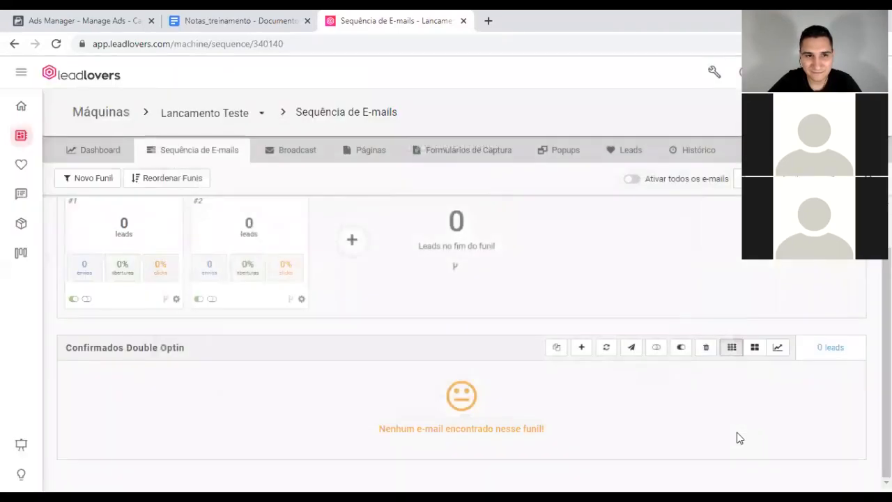
{"action": "scroll", "coordinate": [412, 337], "scroll_direction": "down", "scroll_amount": 1}
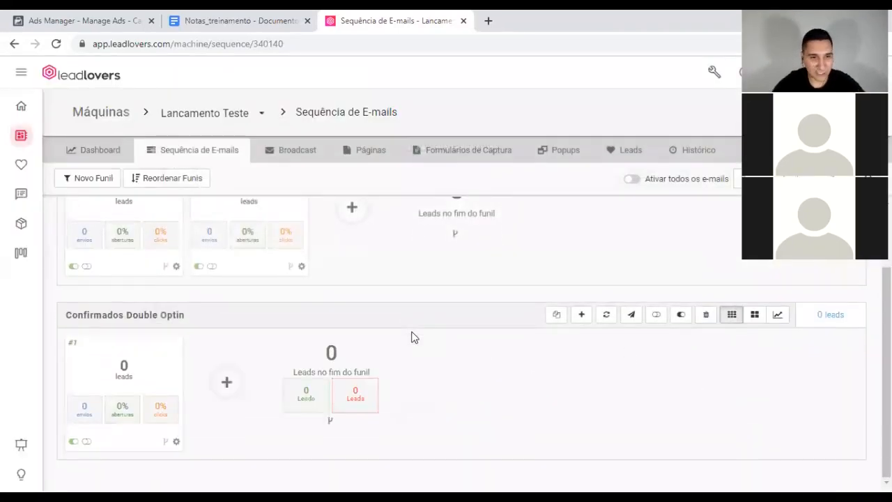
{"action": "scroll", "coordinate": [412, 338], "scroll_direction": "up", "scroll_amount": 2}
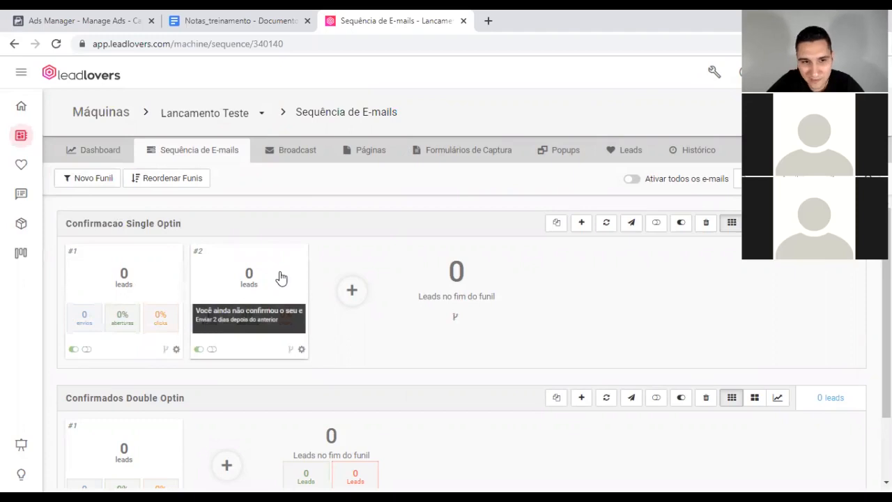
{"action": "scroll", "coordinate": [272, 296], "scroll_direction": "down", "scroll_amount": 2}
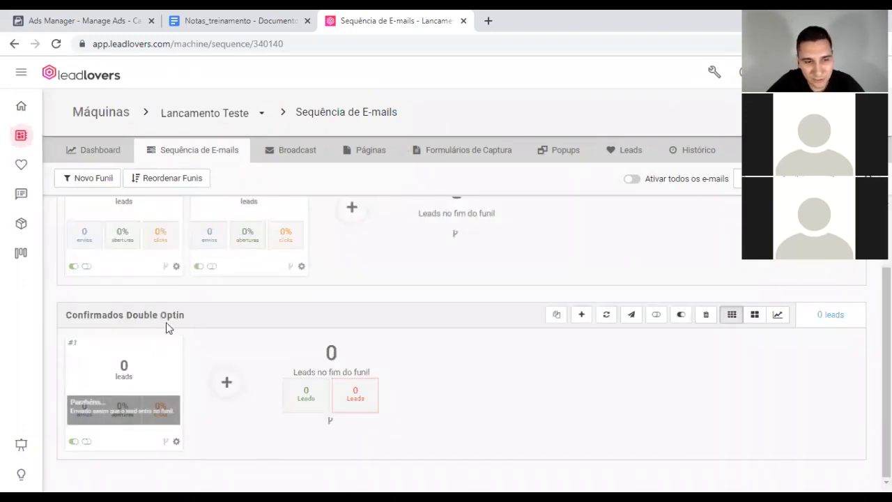
{"action": "scroll", "coordinate": [223, 335], "scroll_direction": "up", "scroll_amount": 2}
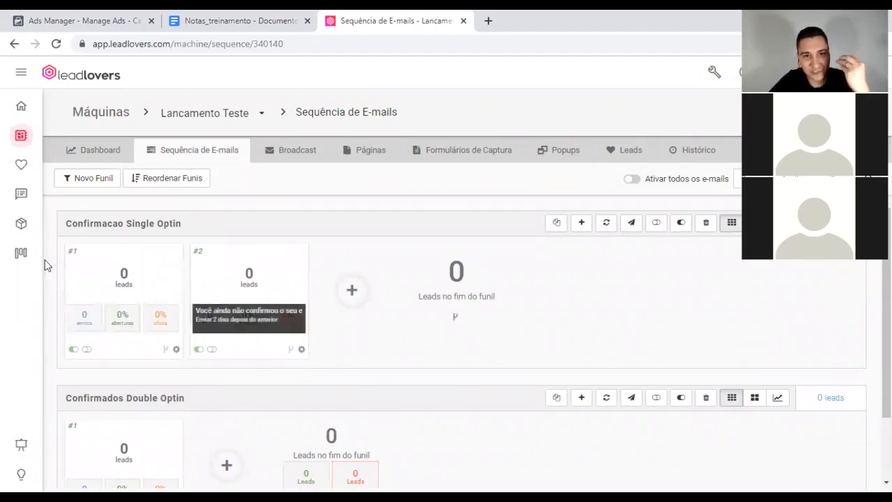
{"action": "scroll", "coordinate": [360, 279], "scroll_direction": "down", "scroll_amount": 2}
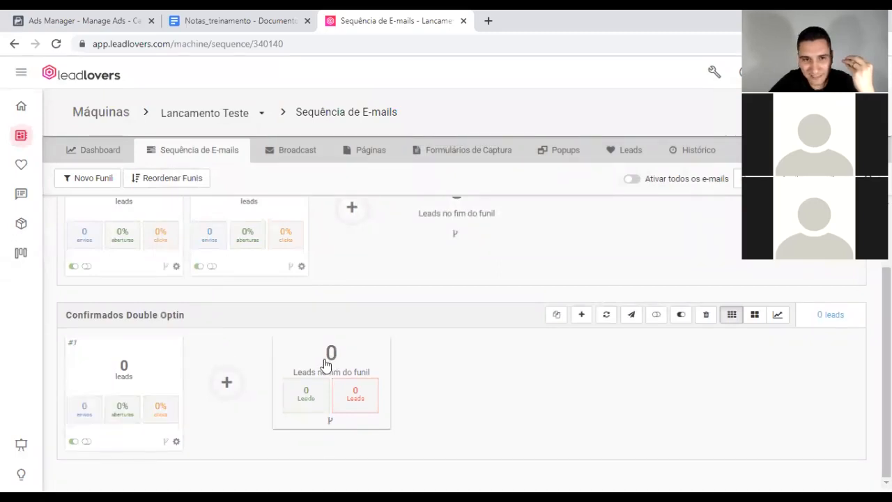
{"action": "scroll", "coordinate": [325, 364], "scroll_direction": "up", "scroll_amount": 2}
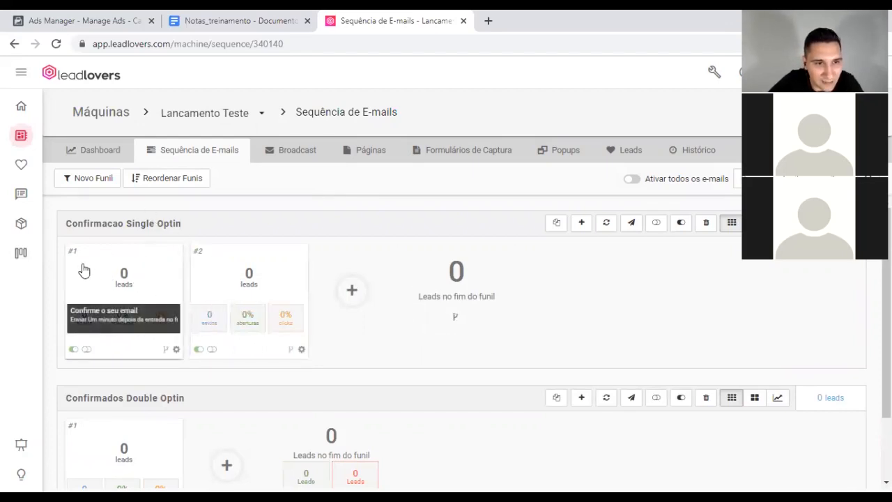
Step: Open e-mail #1's trigger settings and set the trigger event to 'clique'
{"action": "left_click", "coordinate": [165, 349]}
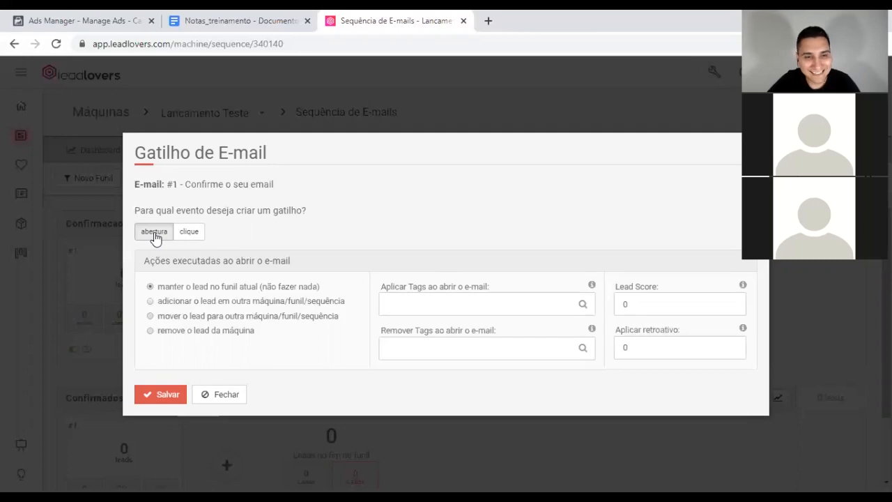
{"action": "left_click", "coordinate": [198, 238]}
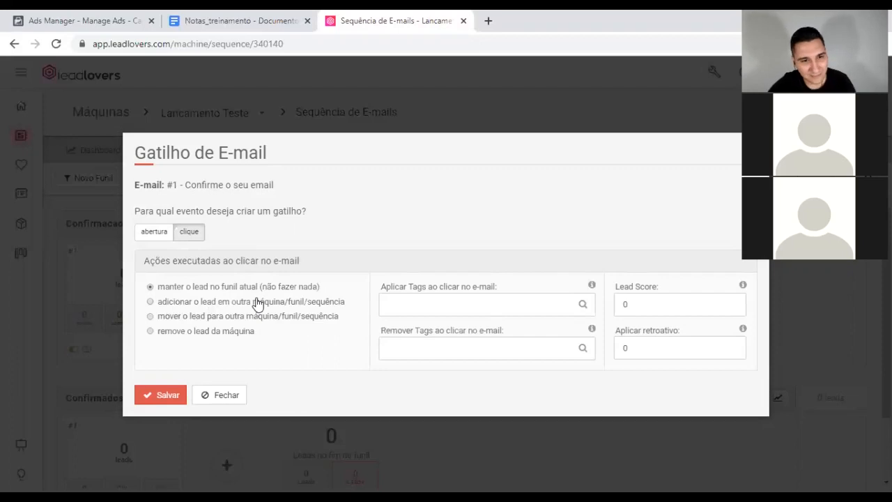
Step: Set the trigger to move the lead to Confirmados Double Optin, sequence e-mail #1
{"action": "left_click", "coordinate": [200, 318]}
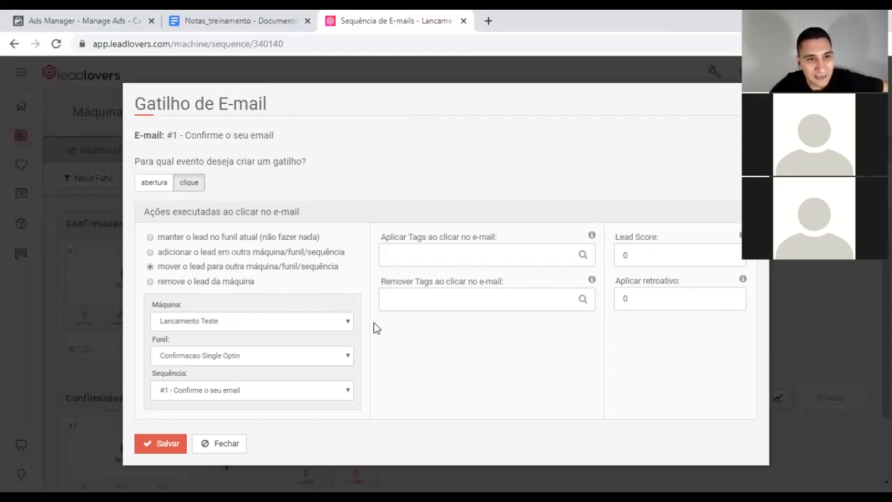
{"action": "left_click", "coordinate": [290, 362]}
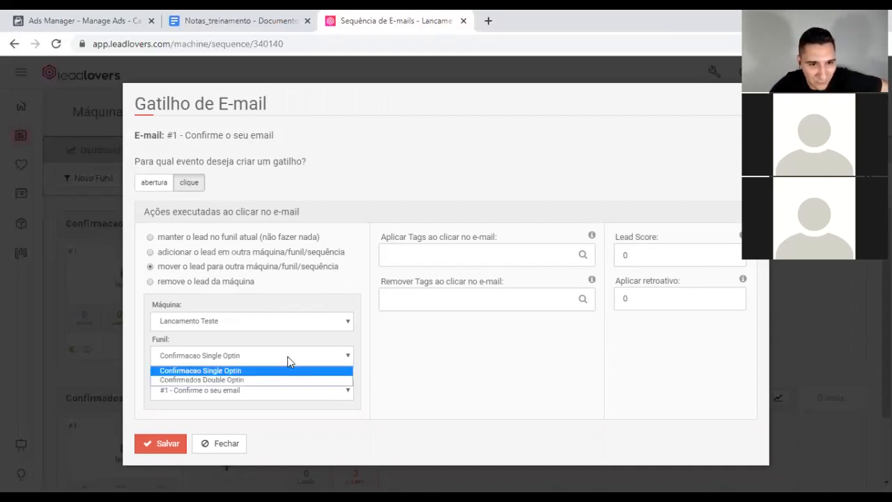
{"action": "left_click", "coordinate": [176, 379]}
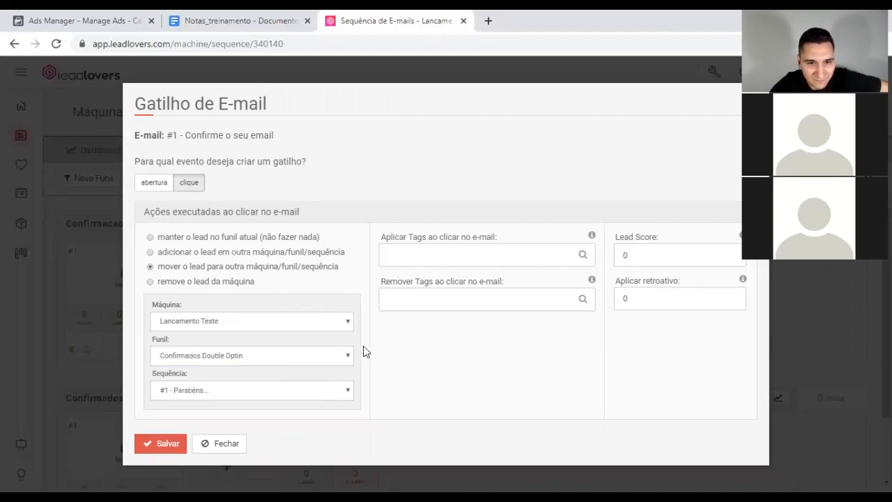
{"action": "left_click", "coordinate": [341, 392]}
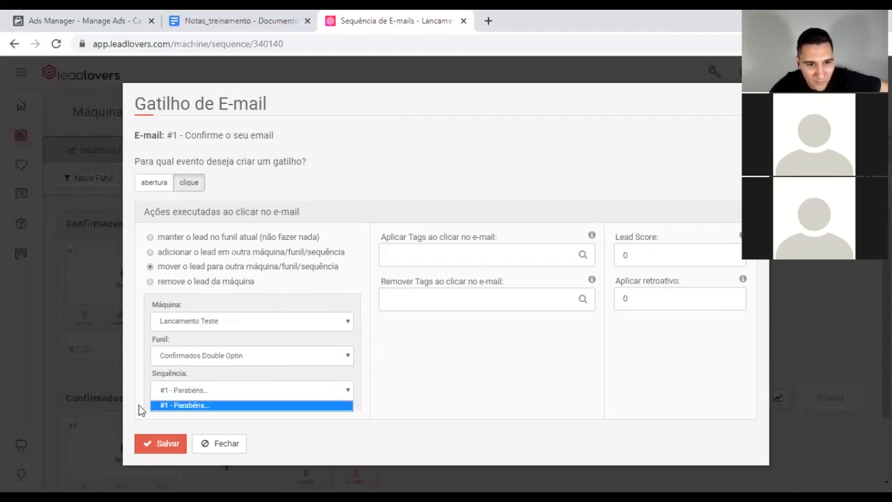
{"action": "left_click", "coordinate": [177, 406]}
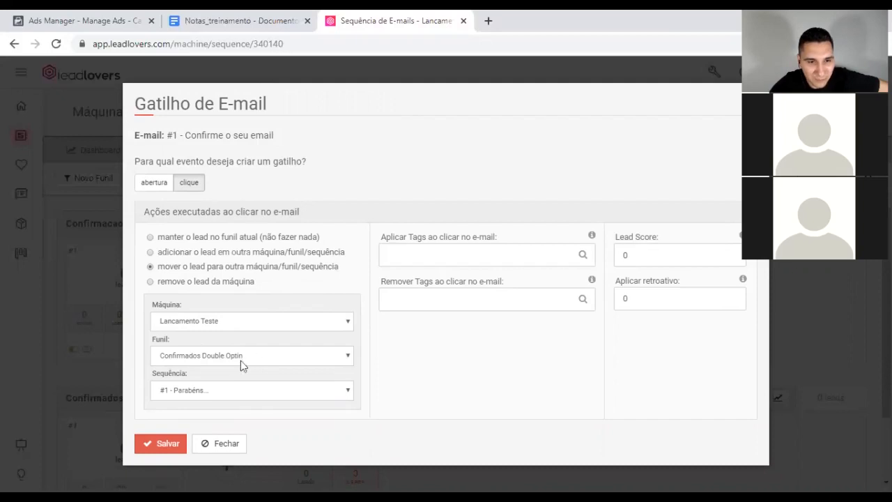
Step: Save the click trigger and review the Lancamento Teste sequence page
{"action": "left_click", "coordinate": [164, 444]}
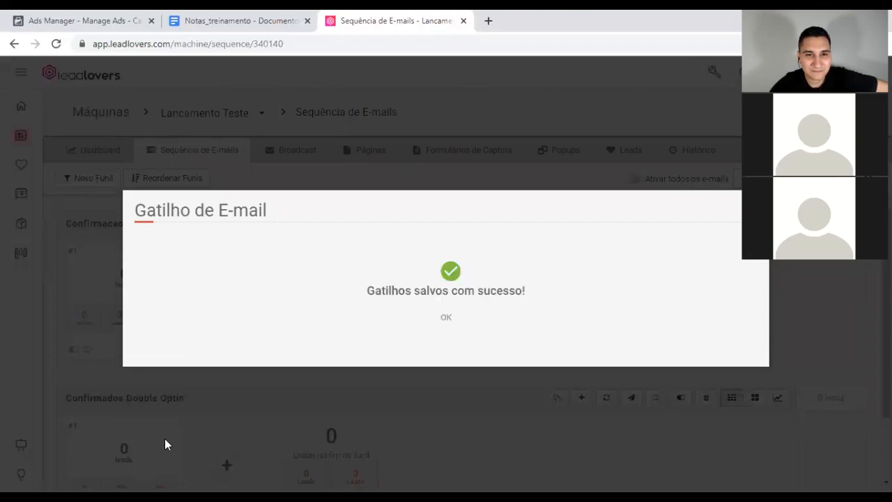
{"action": "left_click", "coordinate": [444, 319]}
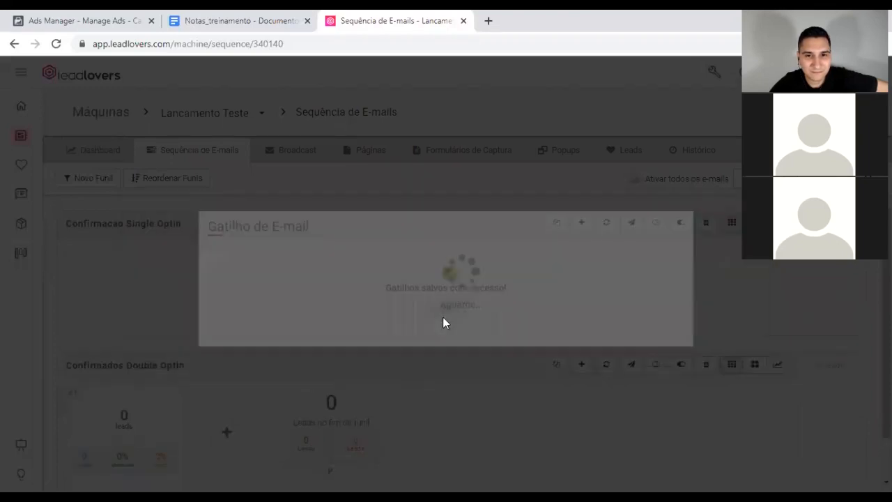
{"action": "scroll", "coordinate": [405, 222], "scroll_direction": "down", "scroll_amount": 2}
{"action": "scroll", "coordinate": [404, 222], "scroll_direction": "up", "scroll_amount": 2}
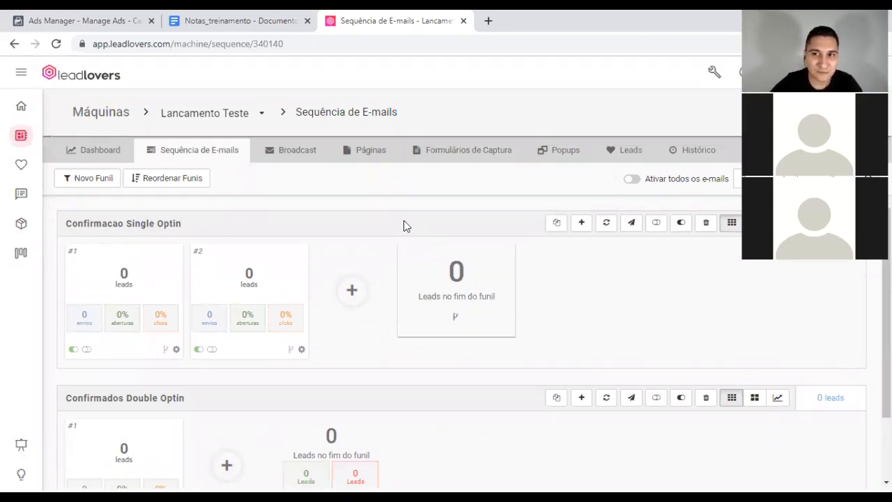
{"action": "scroll", "coordinate": [352, 376], "scroll_direction": "down", "scroll_amount": 2}
{"action": "scroll", "coordinate": [357, 366], "scroll_direction": "up", "scroll_amount": 2}
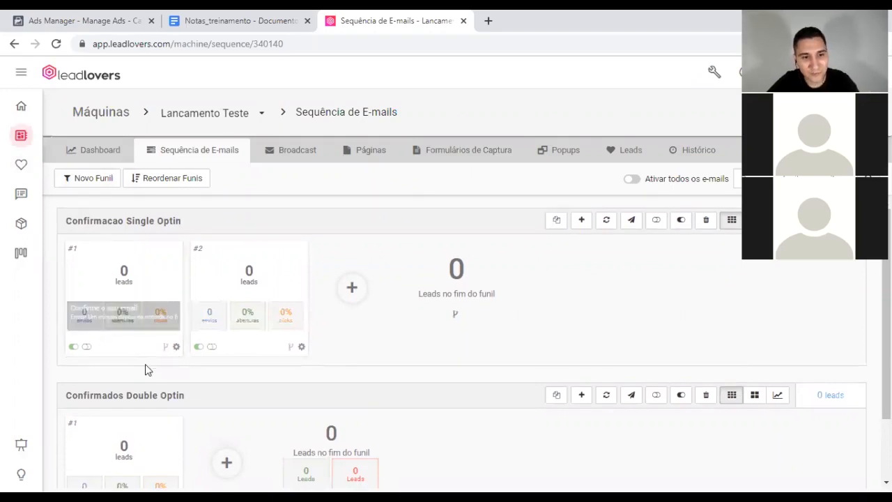
{"action": "scroll", "coordinate": [145, 364], "scroll_direction": "down", "scroll_amount": 1}
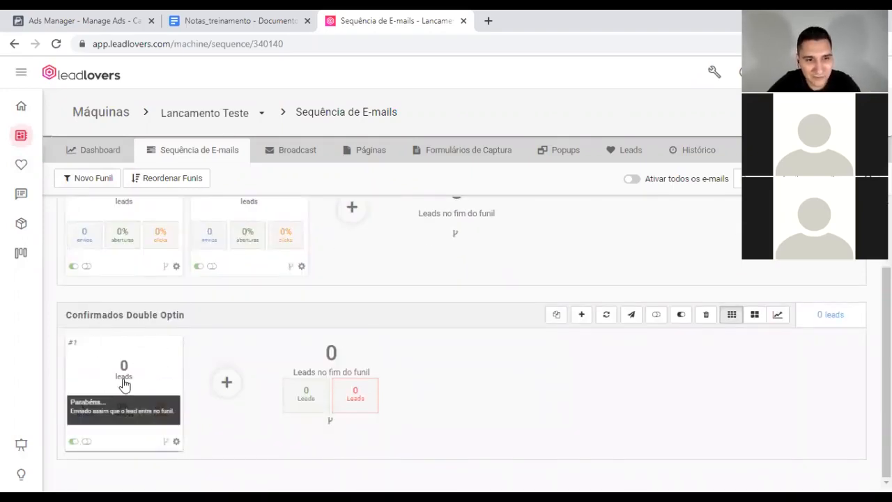
{"action": "scroll", "coordinate": [159, 378], "scroll_direction": "up", "scroll_amount": 1}
{"action": "scroll", "coordinate": [159, 378], "scroll_direction": "up", "scroll_amount": 1}
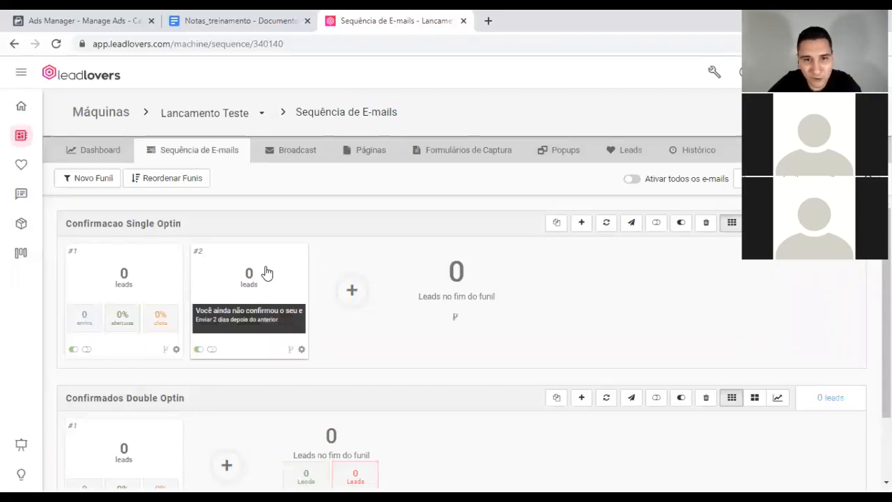
Step: Give e-mail #2 a 'clique' trigger moving the lead to Confirmados Double Optin, and save it
{"action": "left_click", "coordinate": [291, 349]}
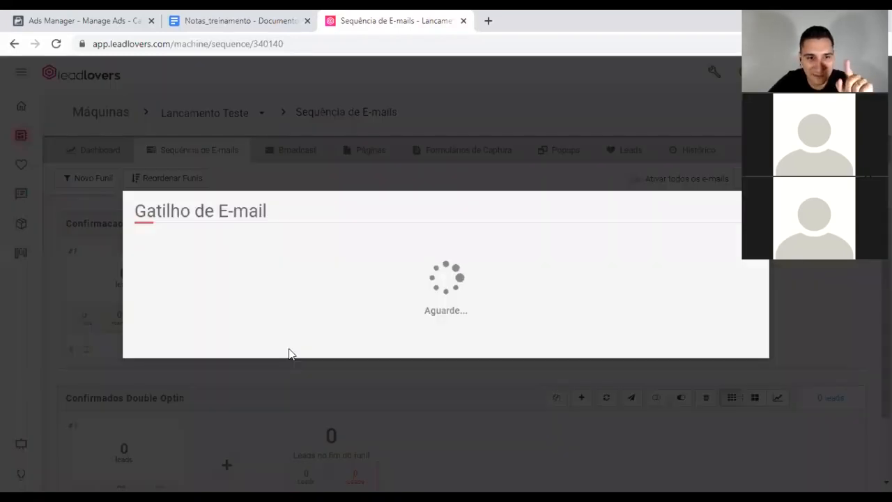
{"action": "left_click", "coordinate": [190, 232]}
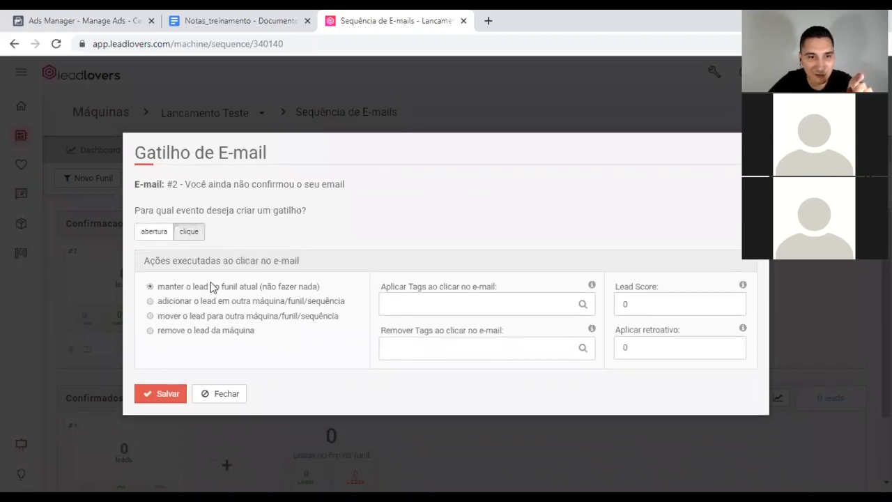
{"action": "left_click", "coordinate": [204, 318]}
{"action": "left_click", "coordinate": [273, 355]}
{"action": "left_click", "coordinate": [211, 380]}
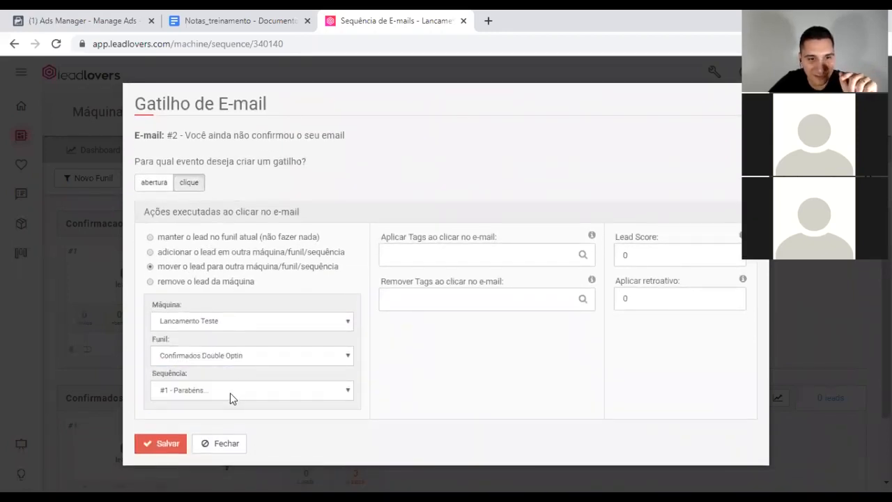
{"action": "left_click", "coordinate": [171, 448]}
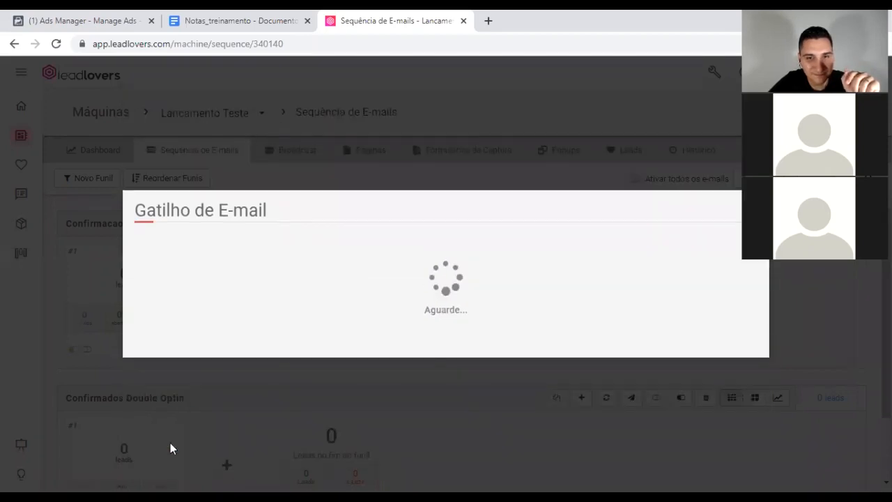
{"action": "left_click", "coordinate": [445, 323]}
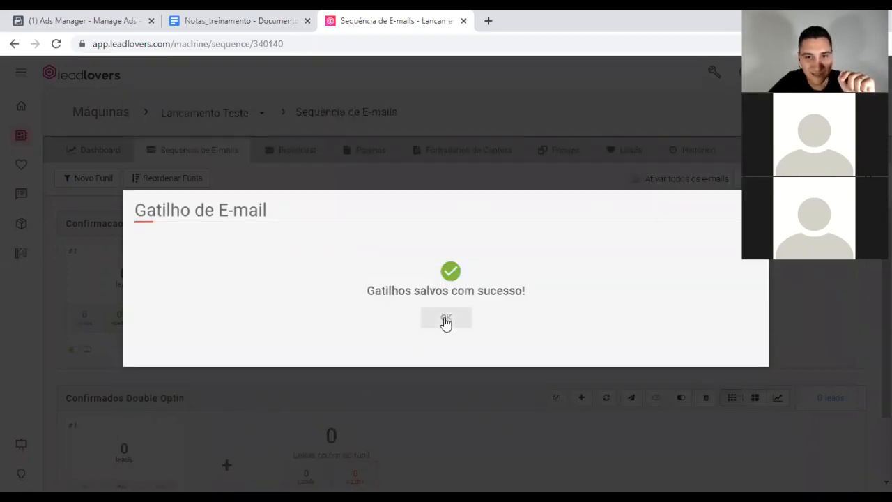
{"action": "scroll", "coordinate": [521, 323], "scroll_direction": "down", "scroll_amount": 1}
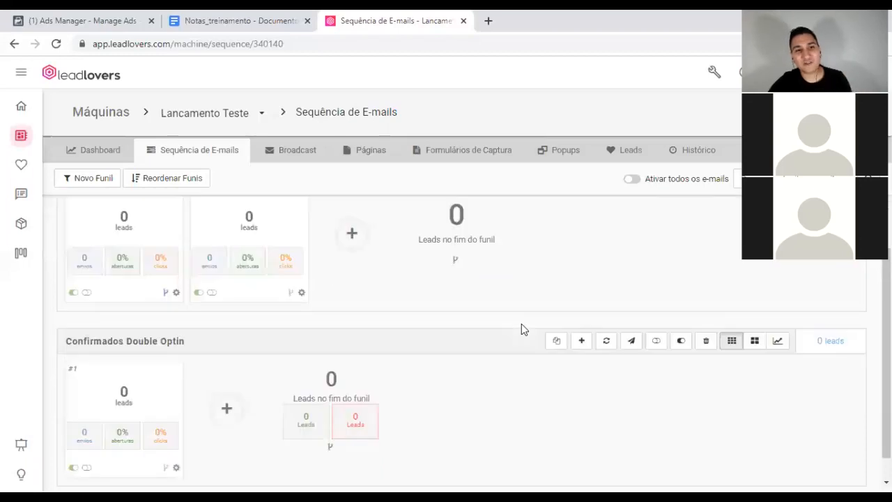
{"action": "scroll", "coordinate": [521, 323], "scroll_direction": "up", "scroll_amount": 1}
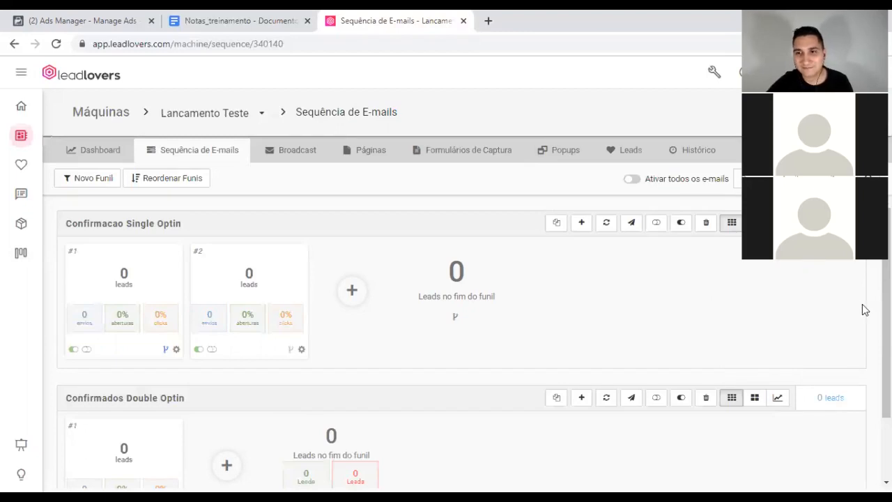
{"action": "scroll", "coordinate": [865, 310], "scroll_direction": "down", "scroll_amount": 2}
{"action": "scroll", "coordinate": [865, 311], "scroll_direction": "up", "scroll_amount": 2}
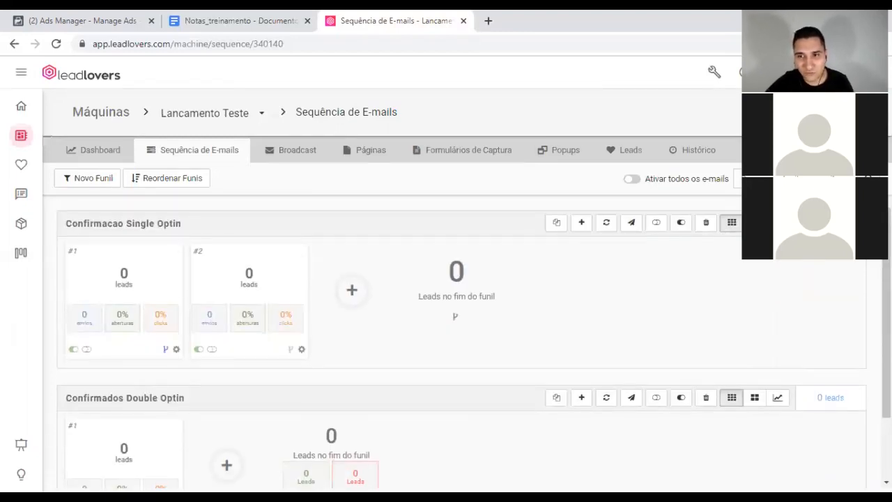
{"action": "scroll", "coordinate": [865, 310], "scroll_direction": "down", "scroll_amount": 2}
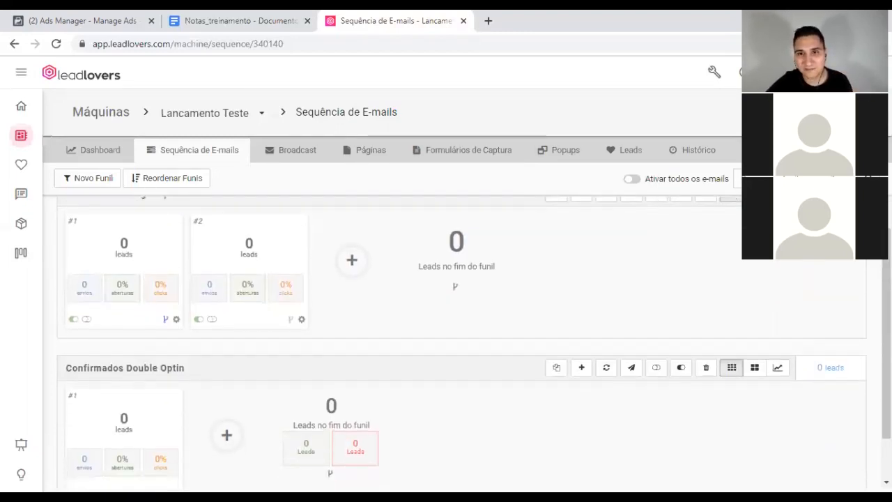
{"action": "scroll", "coordinate": [865, 310], "scroll_direction": "up", "scroll_amount": 2}
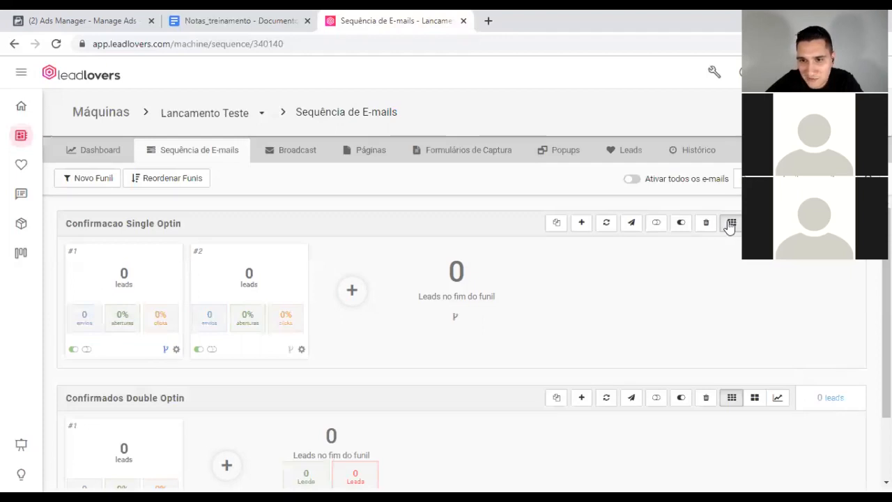
Step: Show Confirmacao Single Optin's emails as detailed cards and review their 1-minute and 2-day delays
{"action": "left_click", "coordinate": [755, 223]}
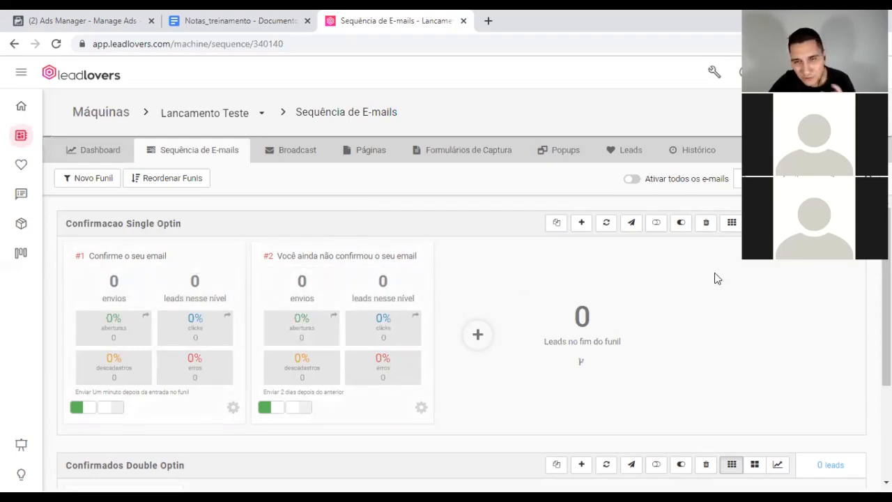
{"action": "scroll", "coordinate": [741, 291], "scroll_direction": "down", "scroll_amount": 1}
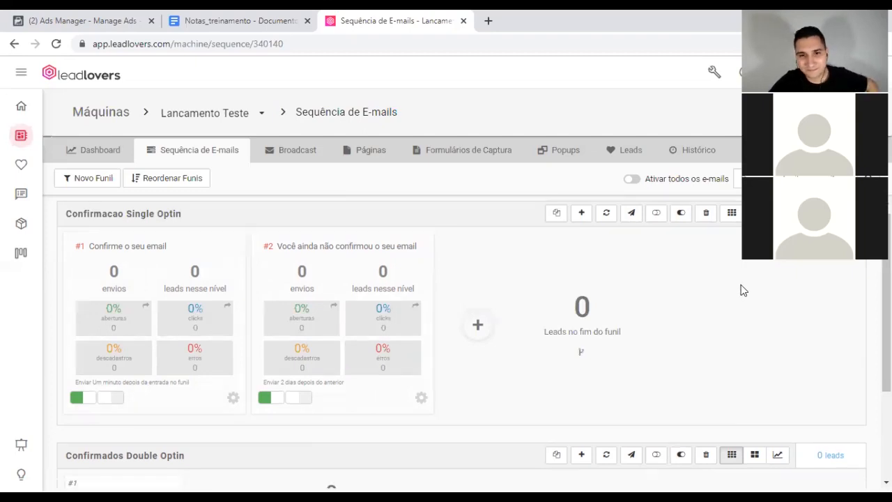
{"action": "scroll", "coordinate": [741, 290], "scroll_direction": "down", "scroll_amount": 2}
{"action": "scroll", "coordinate": [733, 302], "scroll_direction": "up", "scroll_amount": 2}
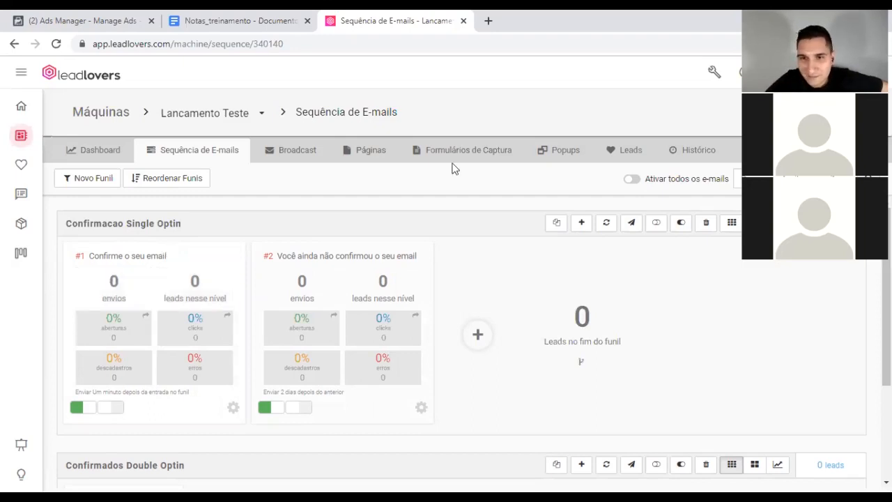
{"action": "scroll", "coordinate": [768, 361], "scroll_direction": "down", "scroll_amount": 1}
{"action": "scroll", "coordinate": [772, 338], "scroll_direction": "up", "scroll_amount": 1}
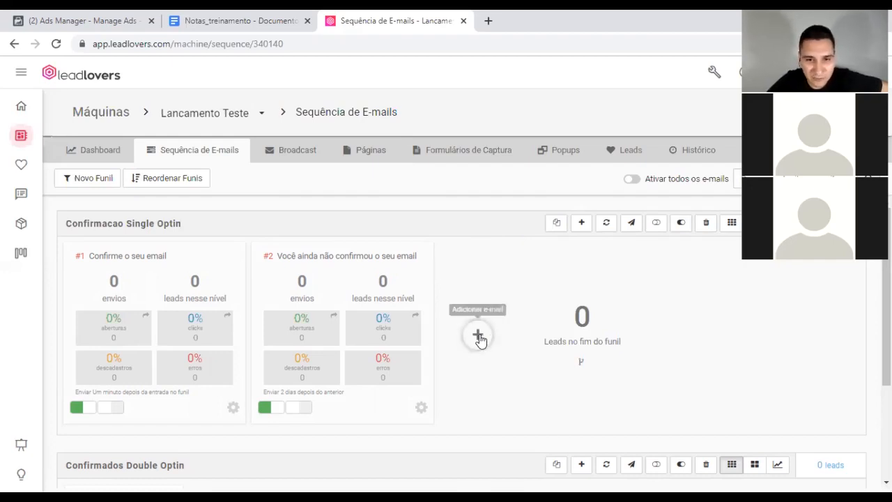
{"action": "scroll", "coordinate": [526, 348], "scroll_direction": "down", "scroll_amount": 2}
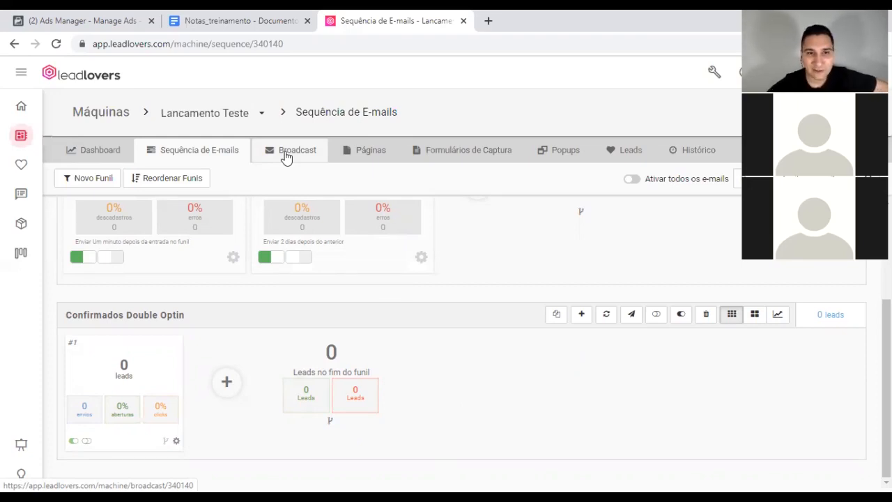
{"action": "scroll", "coordinate": [376, 295], "scroll_direction": "up", "scroll_amount": 2}
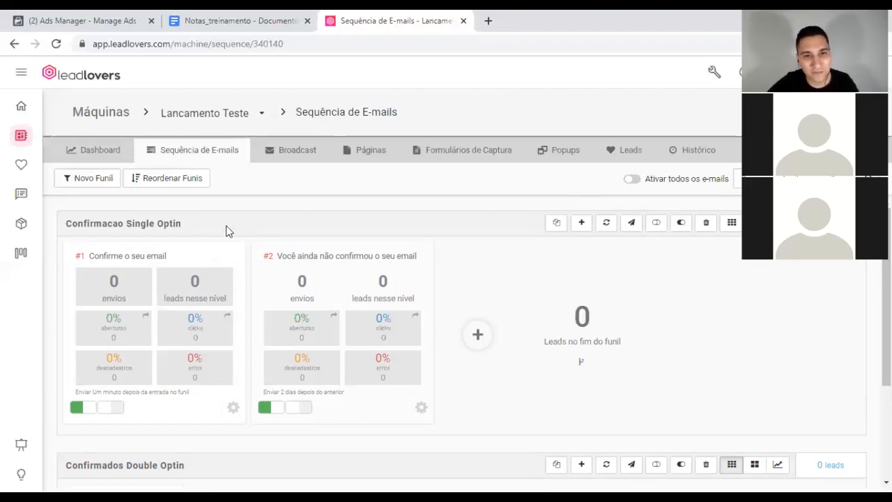
Step: Open the Informação do Lead form from the machine's Broadcast Leads list
{"action": "left_click", "coordinate": [293, 155]}
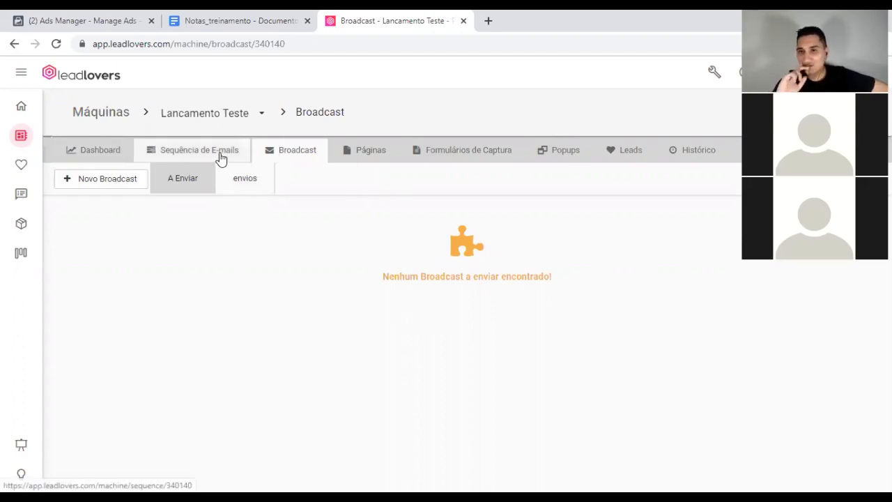
{"action": "left_click", "coordinate": [629, 154]}
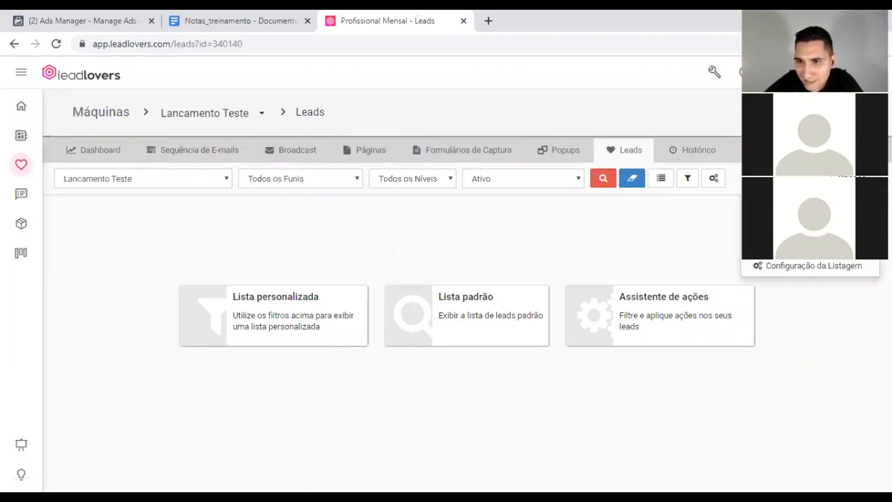
{"action": "left_click", "coordinate": [714, 180]}
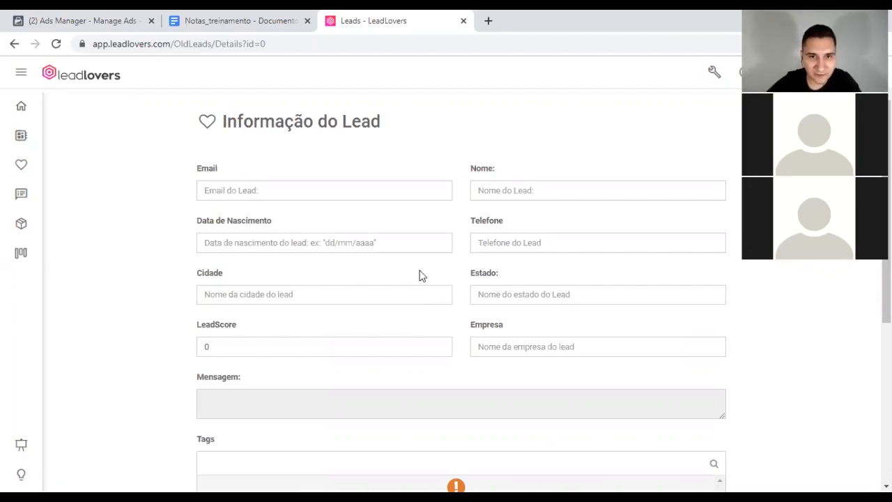
Step: Fill in the new lead's e-mail address and first name
{"action": "left_click", "coordinate": [345, 192]}
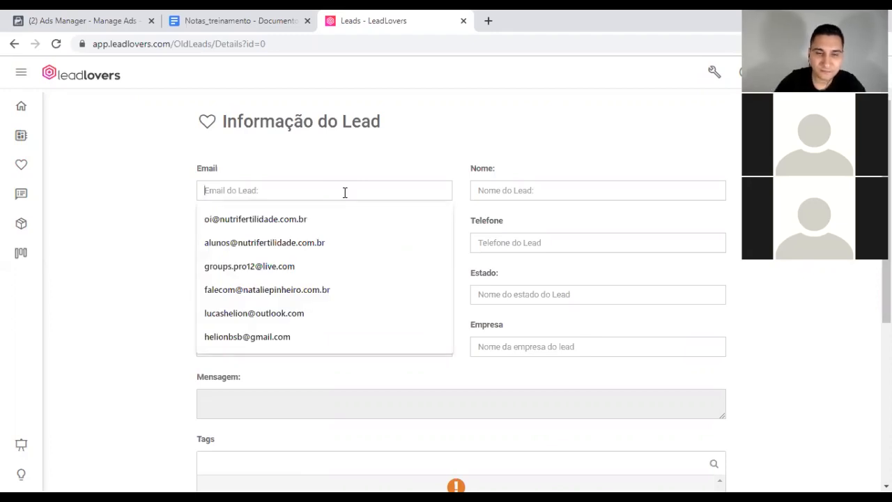
{"action": "type", "text": "oi"}
{"action": "key", "text": "BackSpace"}
{"action": "key", "text": "BackSpace"}
{"action": "type", "text": "he"}
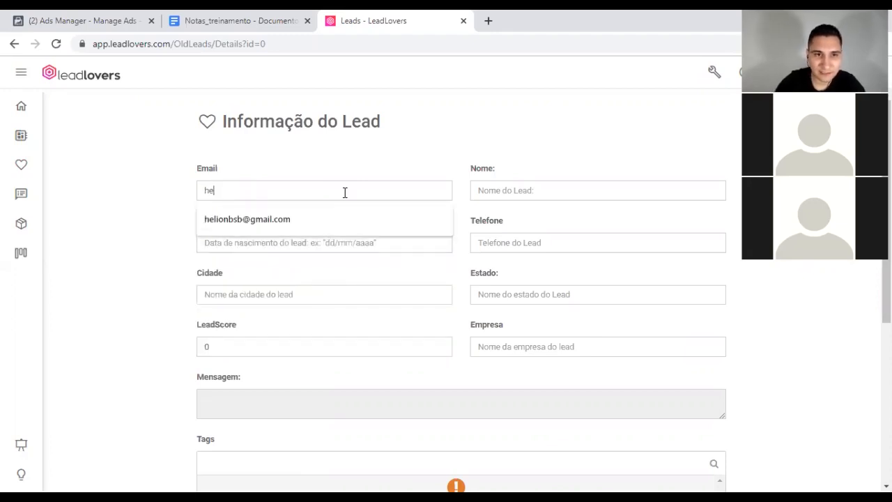
{"action": "key", "text": "Down"}
{"action": "key", "text": "Return"}
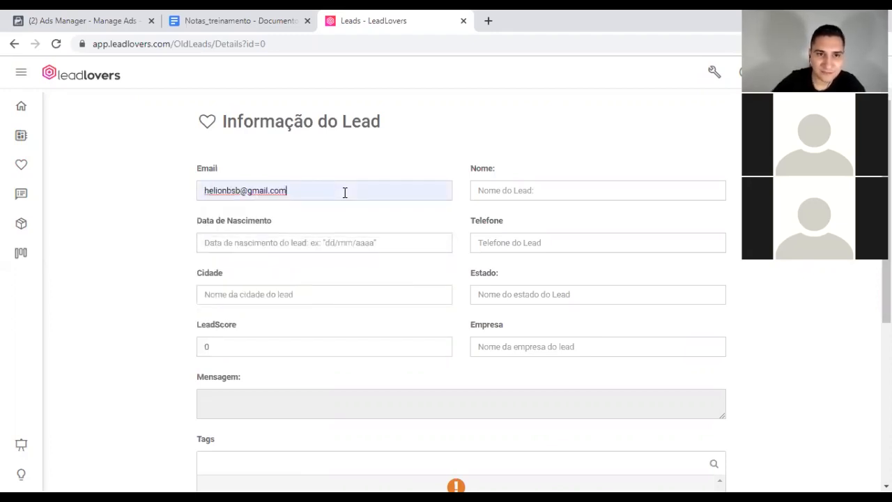
{"action": "left_click", "coordinate": [541, 195]}
{"action": "type", "text": "Lucas"}
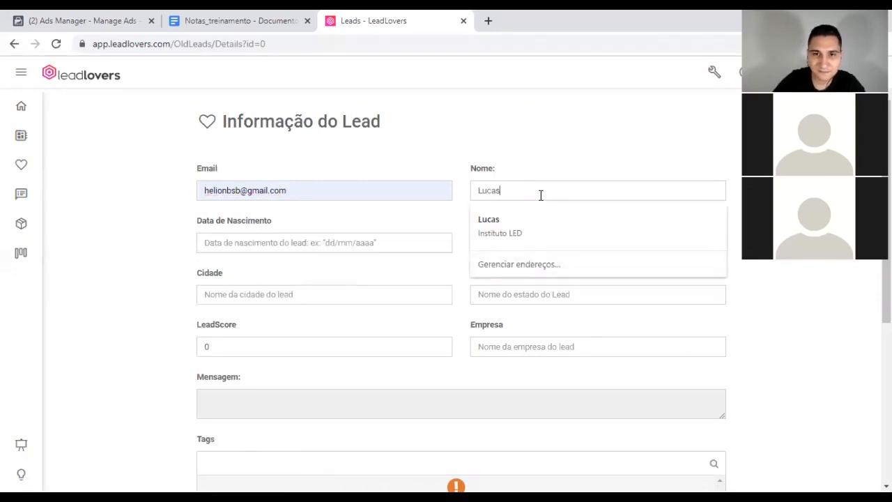
{"action": "left_click", "coordinate": [148, 231]}
{"action": "scroll", "coordinate": [151, 237], "scroll_direction": "down", "scroll_amount": 4}
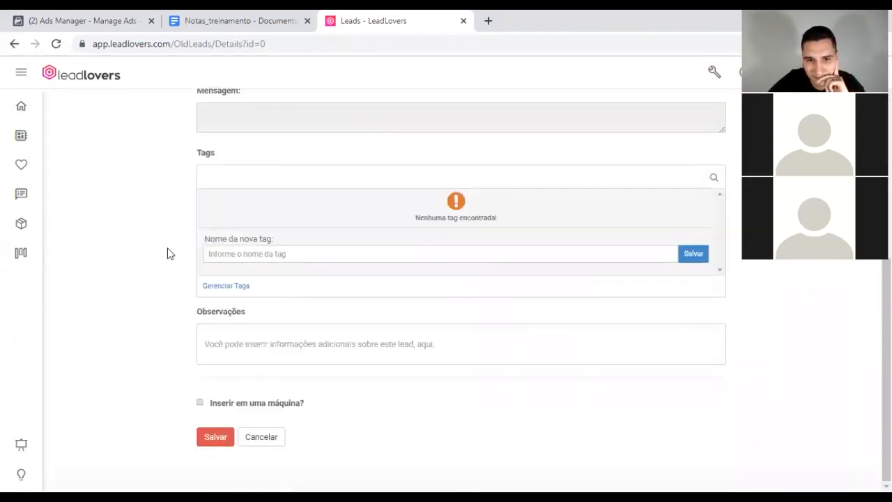
Step: Insert the lead into Lancamento Teste, Confirmacao Single Optin at email #1, and save
{"action": "left_click", "coordinate": [200, 404]}
{"action": "scroll", "coordinate": [154, 339], "scroll_direction": "down", "scroll_amount": 1}
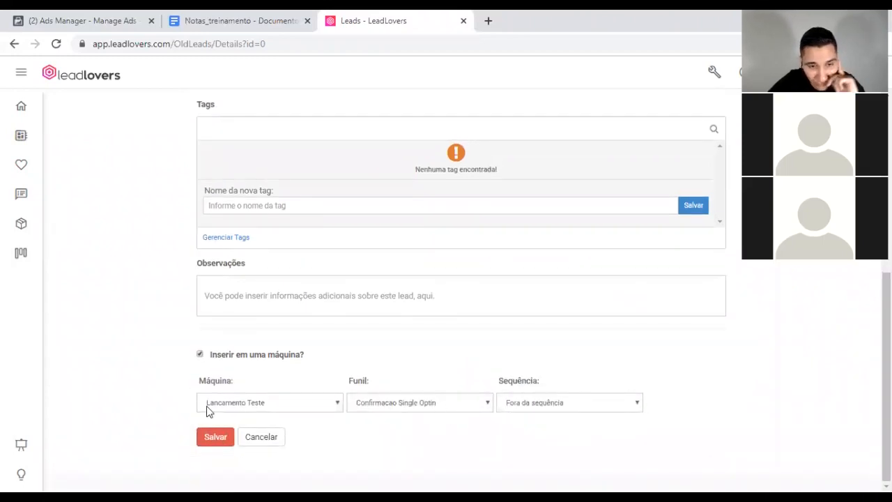
{"action": "left_click", "coordinate": [314, 404]}
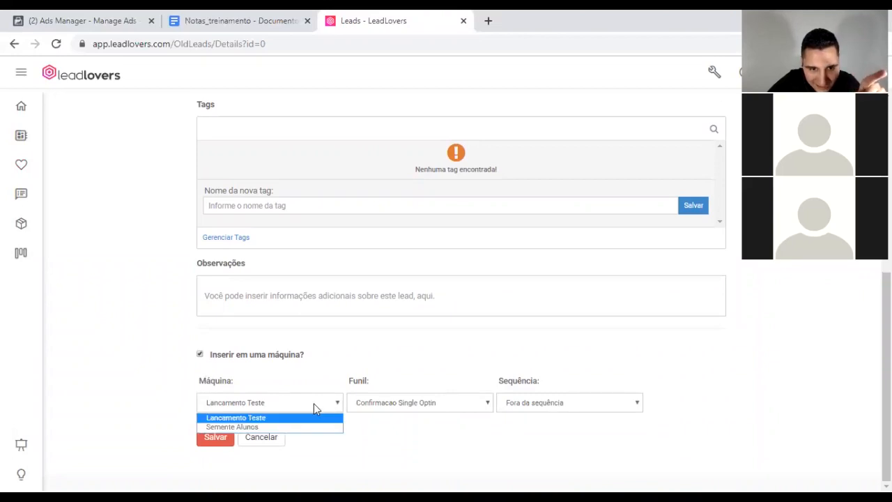
{"action": "left_click", "coordinate": [253, 418]}
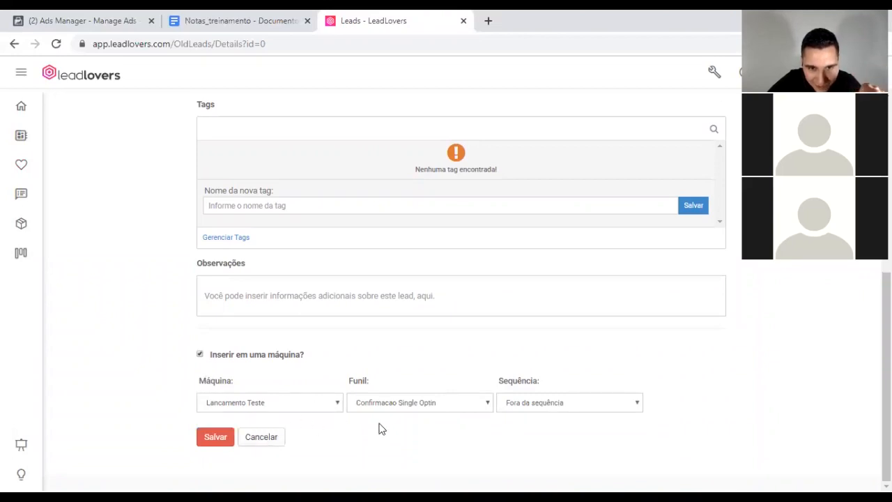
{"action": "left_click", "coordinate": [433, 404]}
{"action": "left_click", "coordinate": [428, 417]}
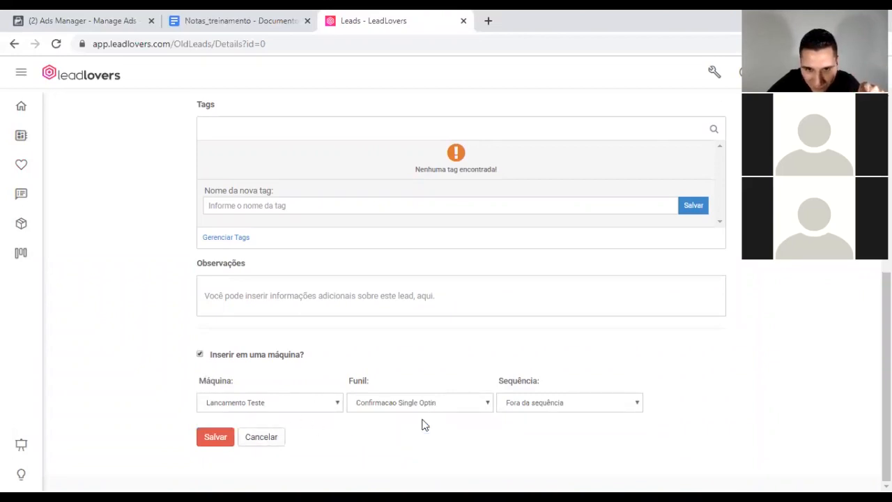
{"action": "left_click", "coordinate": [558, 402]}
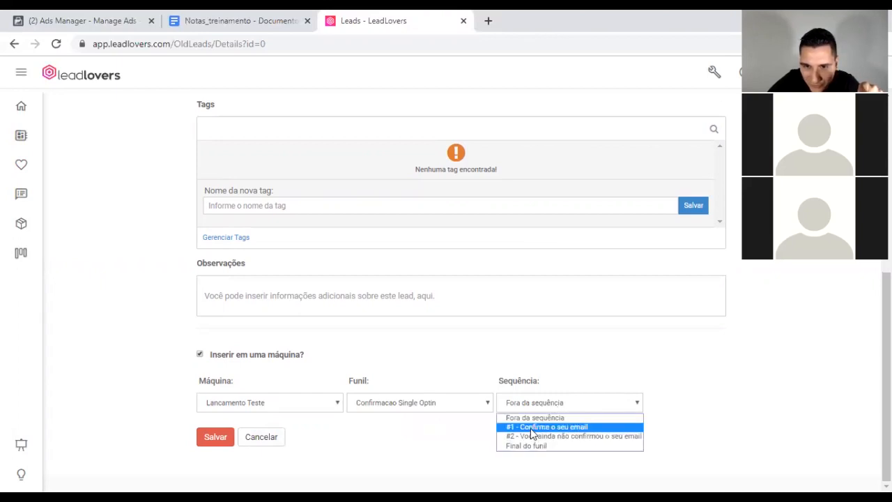
{"action": "left_click", "coordinate": [532, 427]}
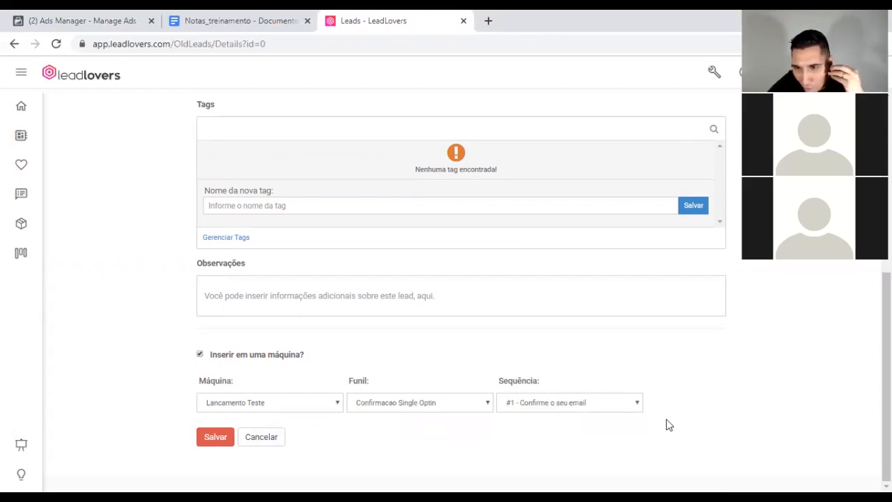
{"action": "left_click", "coordinate": [212, 438]}
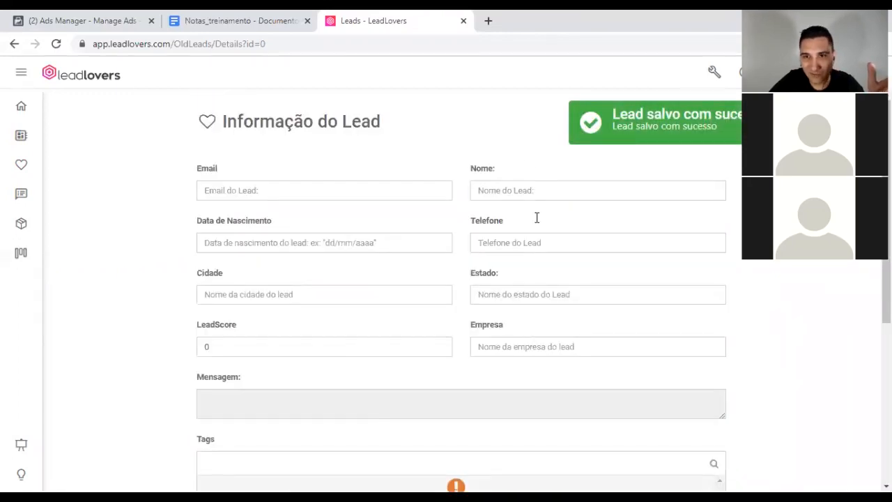
{"action": "left_click", "coordinate": [21, 136]}
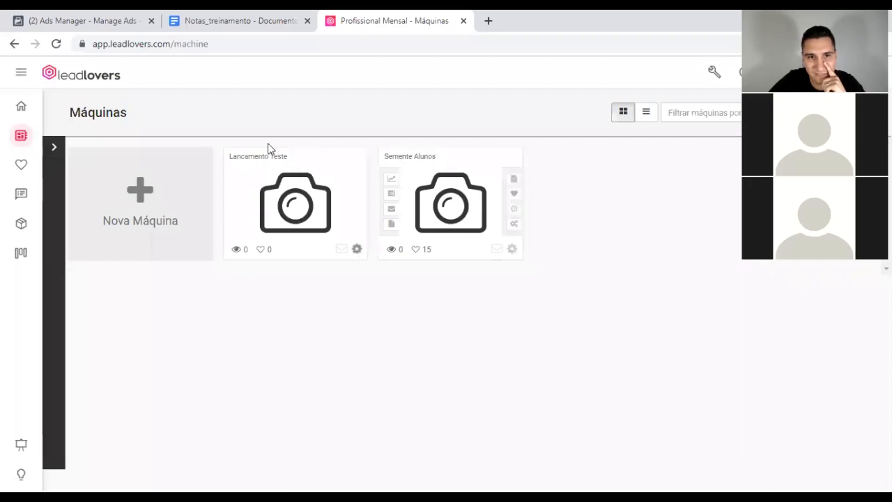
{"action": "mouse_move", "coordinate": [249, 163]}
{"action": "left_click", "coordinate": [237, 193]}
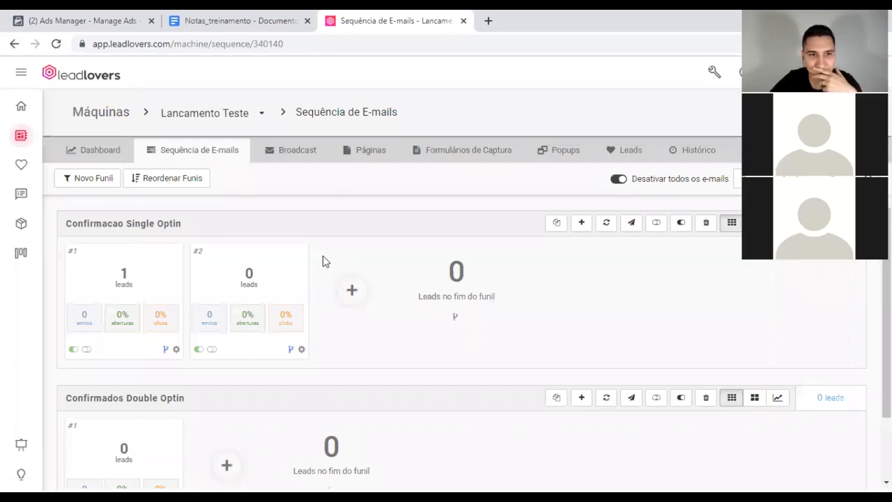
{"action": "scroll", "coordinate": [464, 379], "scroll_direction": "down", "scroll_amount": 1}
{"action": "scroll", "coordinate": [311, 322], "scroll_direction": "down", "scroll_amount": 1}
{"action": "scroll", "coordinate": [311, 322], "scroll_direction": "up", "scroll_amount": 1}
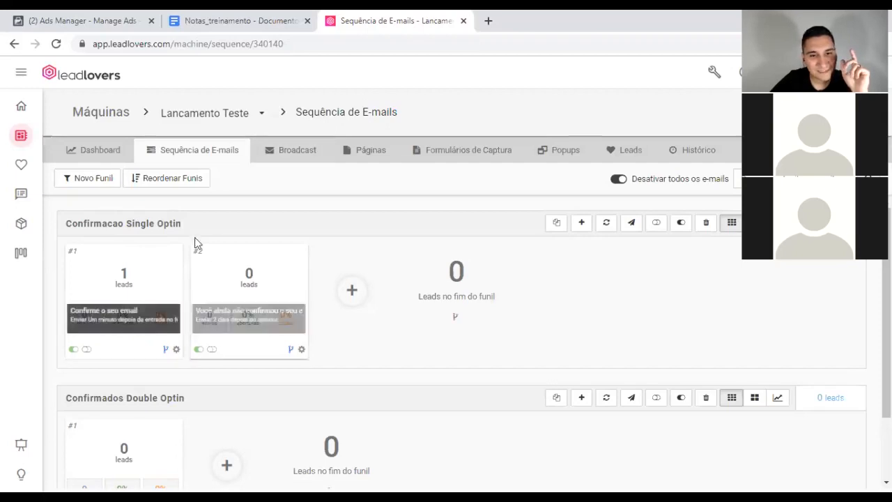
{"action": "scroll", "coordinate": [158, 274], "scroll_direction": "down", "scroll_amount": 1}
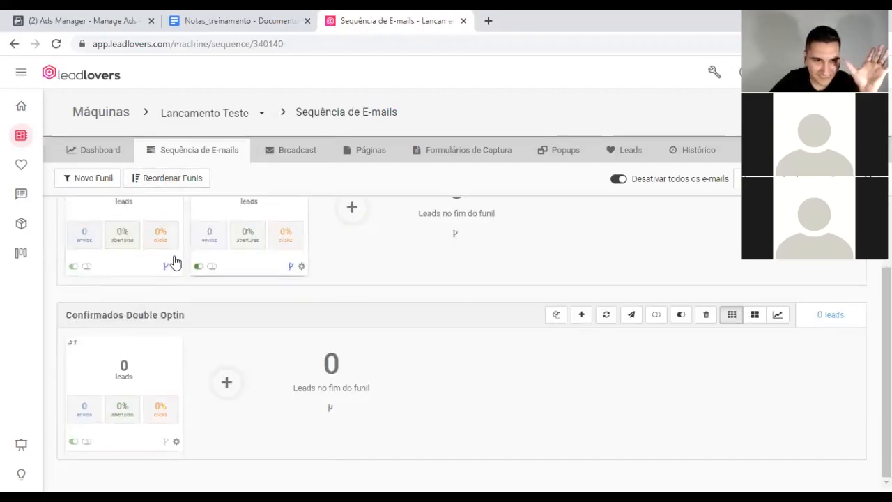
{"action": "mouse_move", "coordinate": [293, 270]}
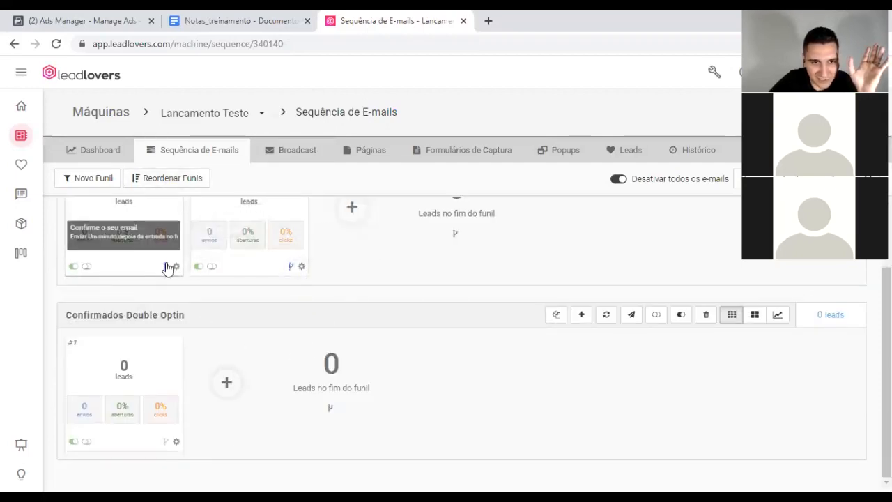
{"action": "mouse_move", "coordinate": [166, 269]}
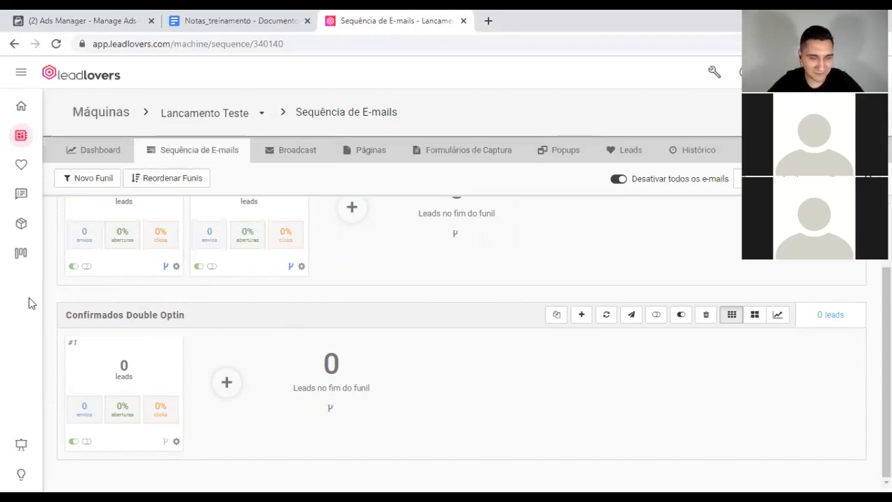
Step: Open the Broadcast page of the Lancamento Teste machine
{"action": "left_click", "coordinate": [292, 154]}
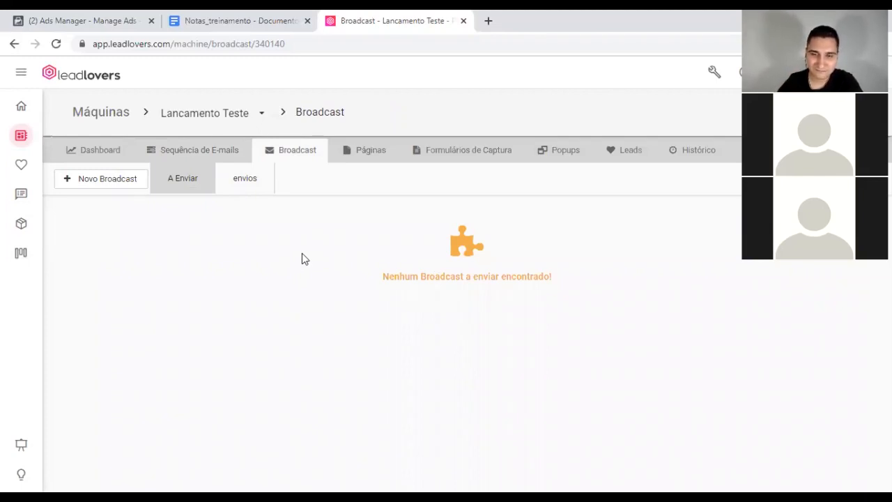
Step: Start a new broadcast email whose greeting reads 'Olá *|PNOME|*'
{"action": "left_click", "coordinate": [94, 181]}
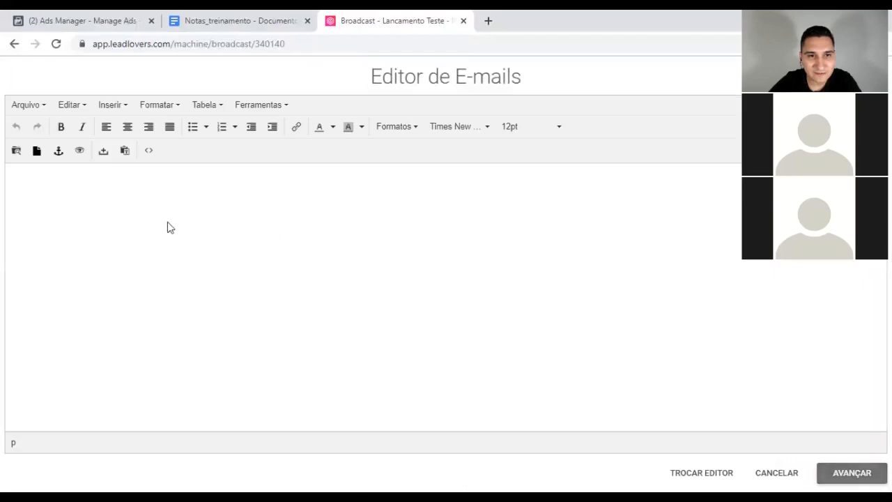
{"action": "type", "text": "Olá"}
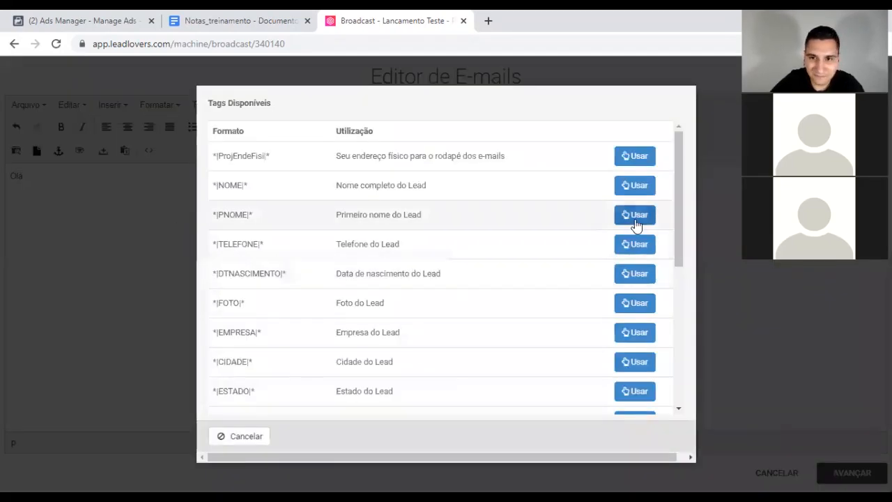
{"action": "left_click", "coordinate": [633, 213]}
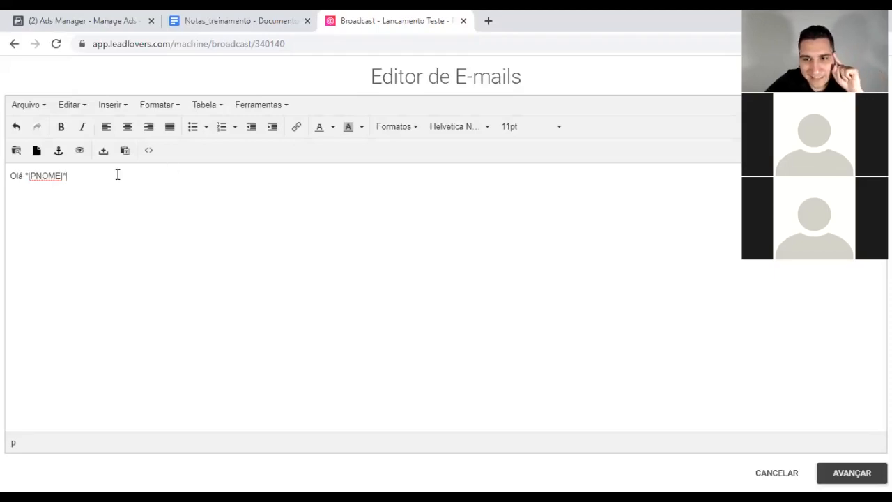
{"action": "left_click_drag", "start_coordinate": [65, 176], "coordinate": [24, 175]}
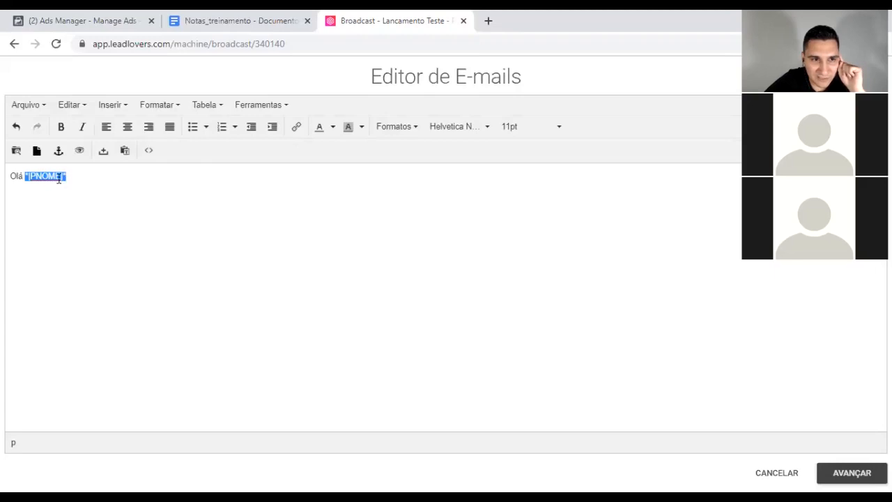
{"action": "left_click", "coordinate": [82, 177]}
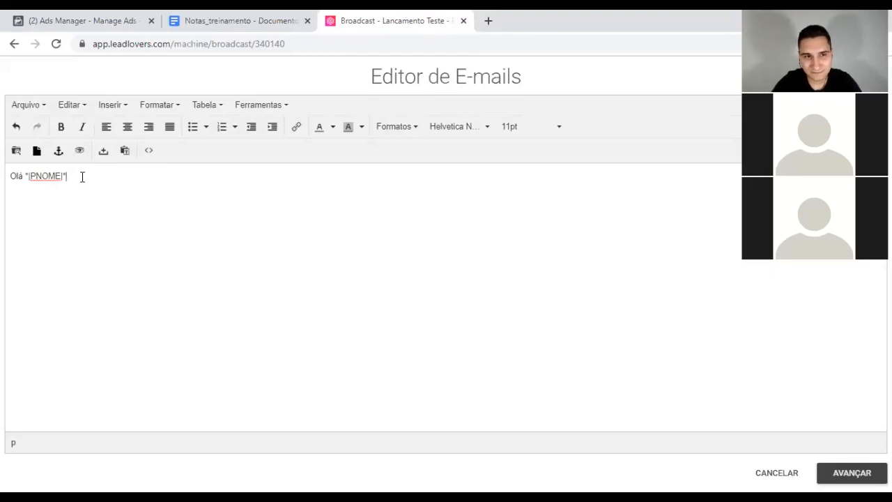
Step: Write 'Tudo bem?' and the announcement that today's live on selling more with Copywriting starts soon
{"action": "key", "text": "Return"}
{"action": "type", "text": "Tudo bem?   "}
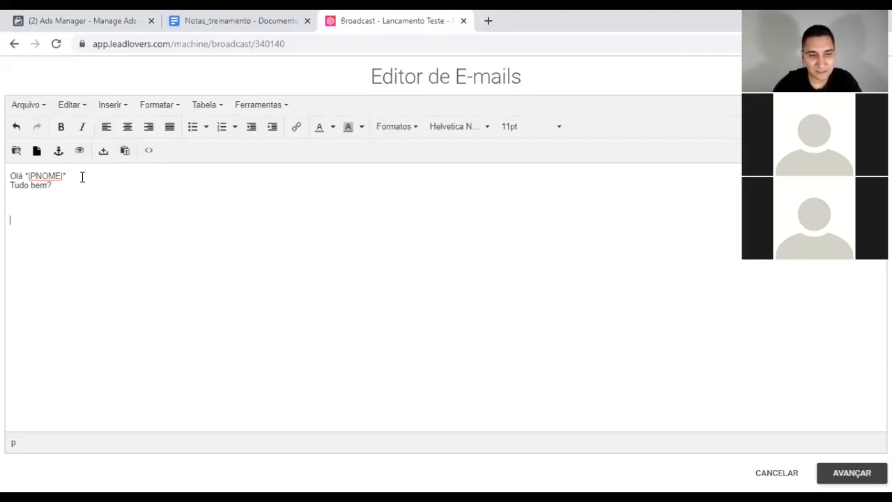
{"action": "type", "text": "Daqui há algu"}
{"action": "key", "text": "BackSpace"}
{"action": "key", "text": "BackSpace"}
{"action": "type", "text": "lguns min"}
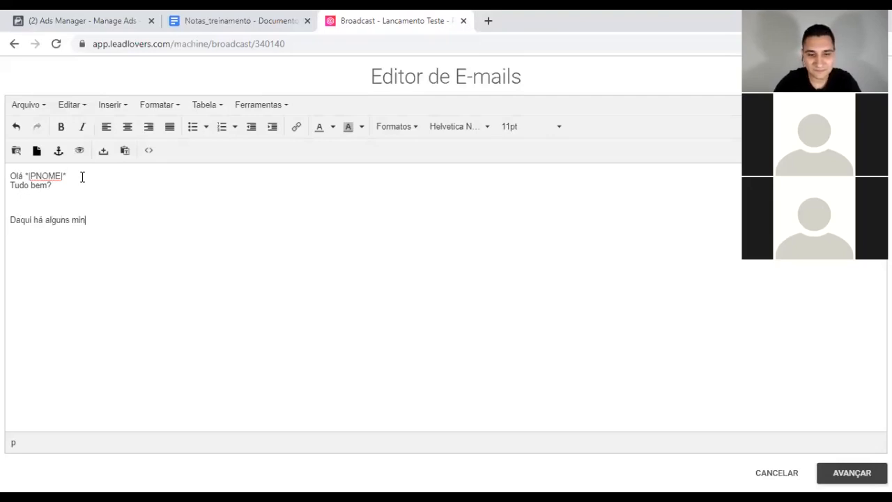
{"action": "type", "text": "utos vamos "}
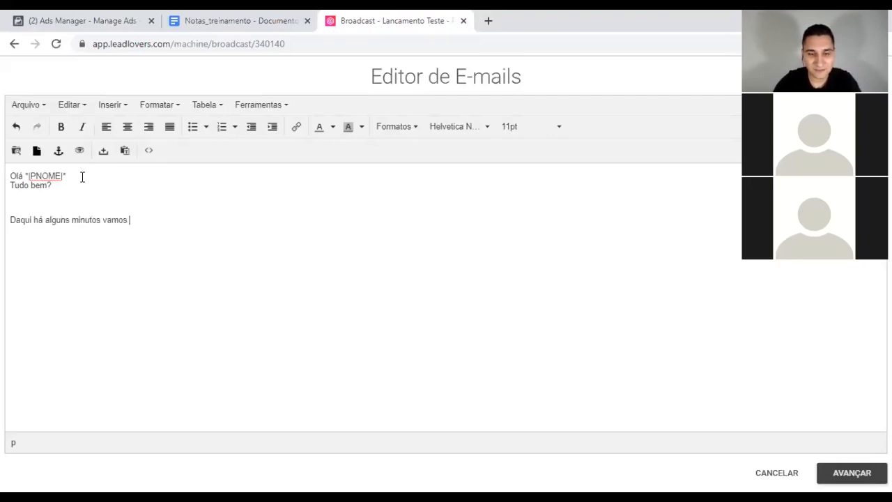
{"action": "type", "text": "iniciar"}
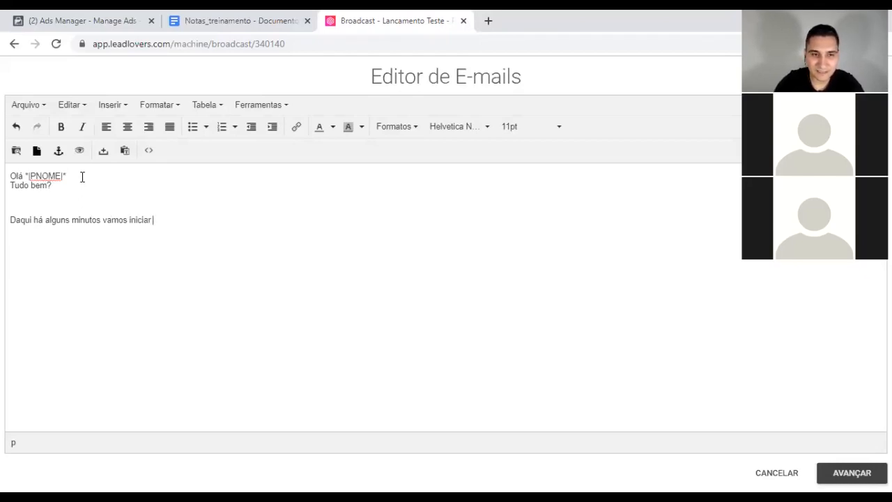
{"action": "type", "text": " nossa"}
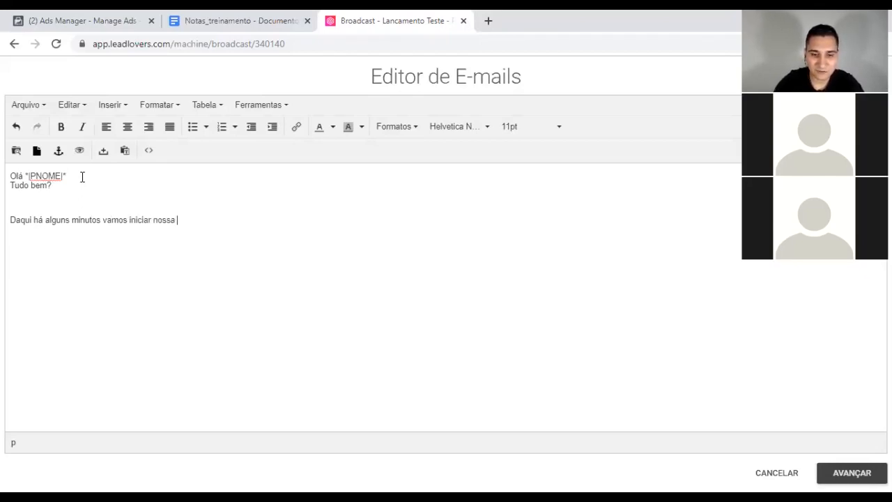
{"action": "type", "text": " Live"}
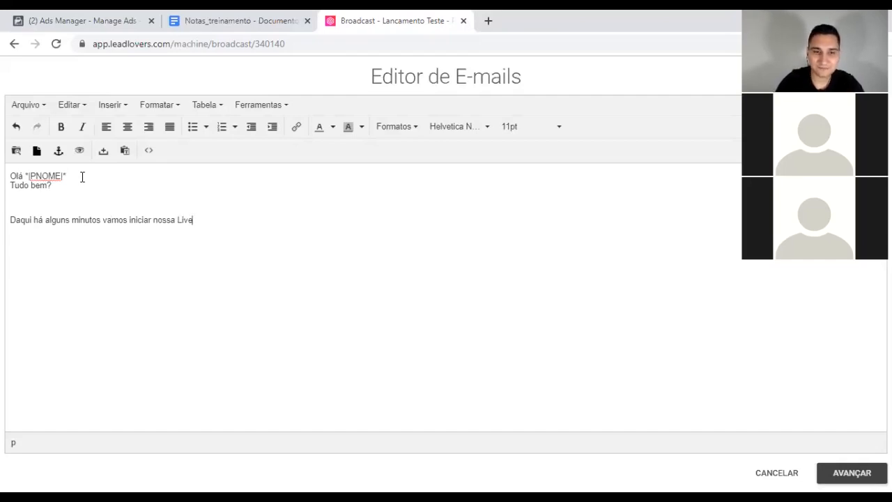
{"action": "type", "text": "! O tema de hoje "}
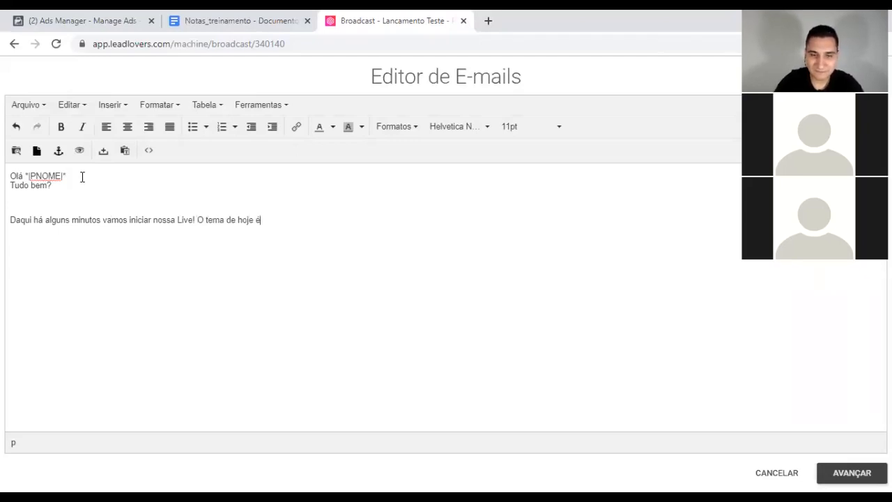
{"action": "type", "text": "é: Como"}
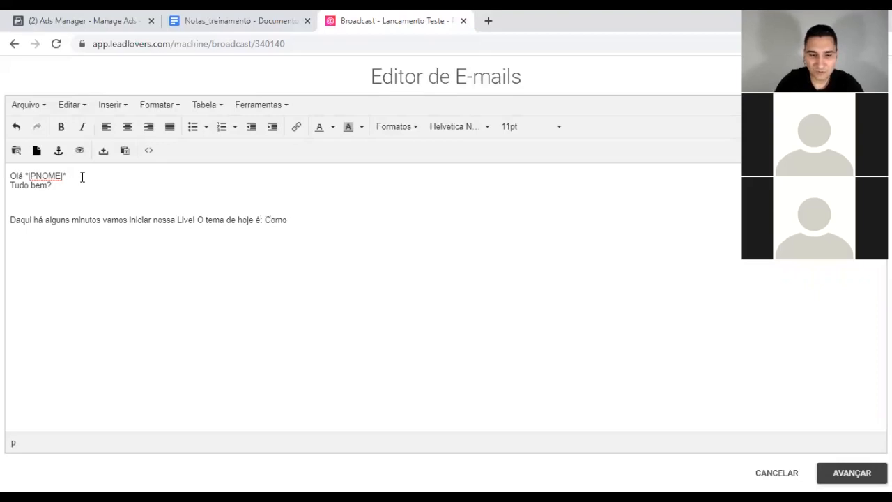
{"action": "type", "text": " aumentar as "}
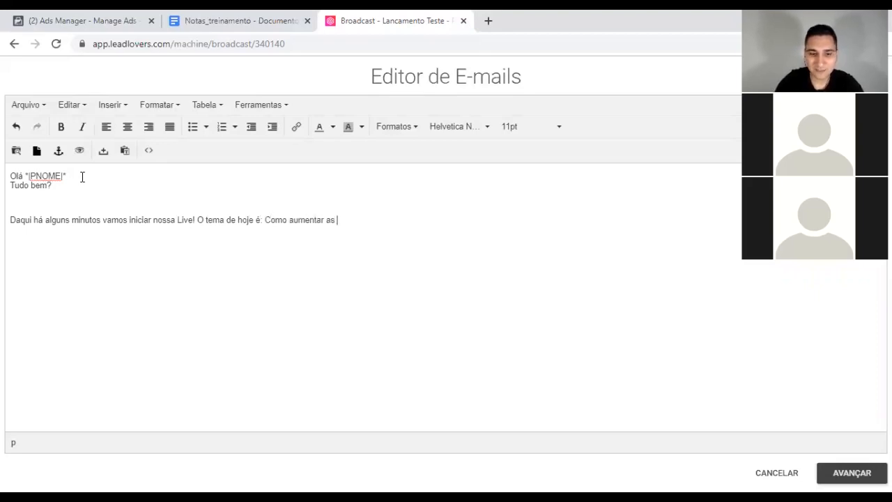
{"action": "type", "text": "vendas "}
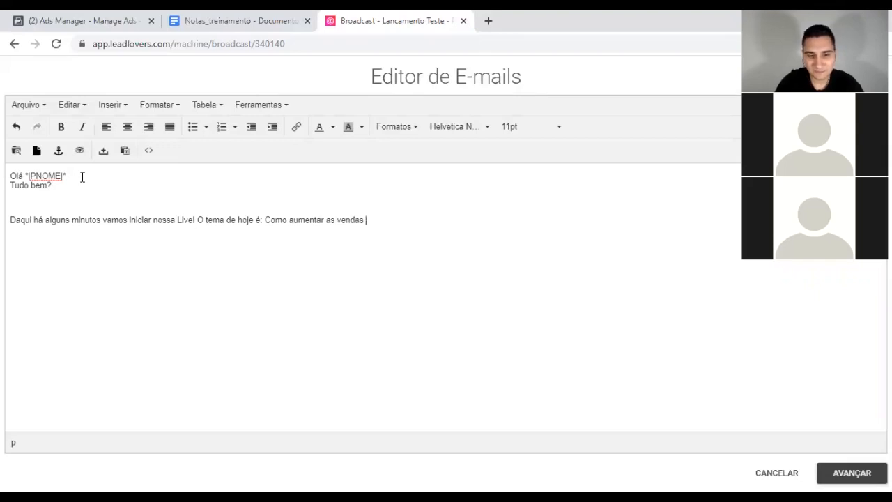
{"action": "type", "text": "usando Cop"}
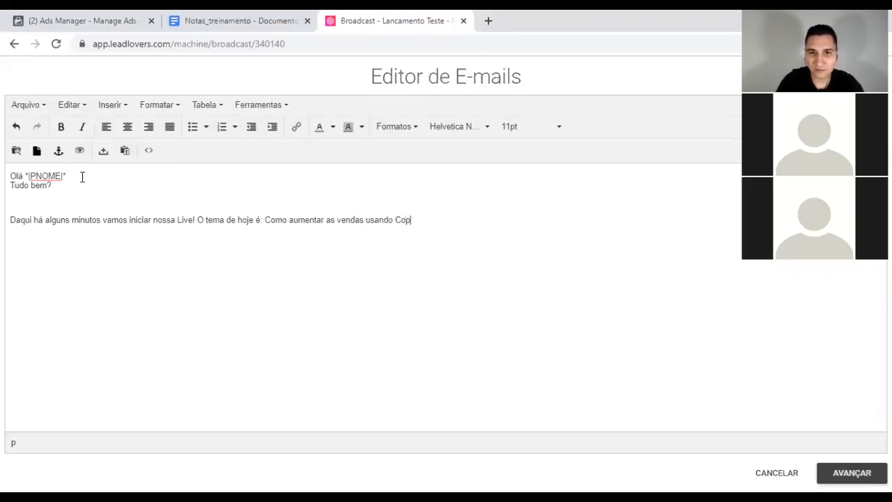
{"action": "type", "text": "ywriting  Link no "}
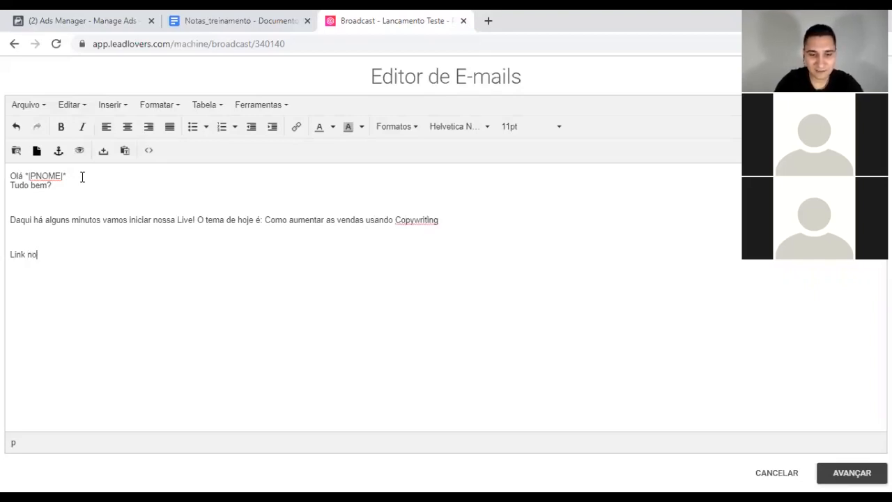
{"action": "type", "text": "link abaixo para partici"}
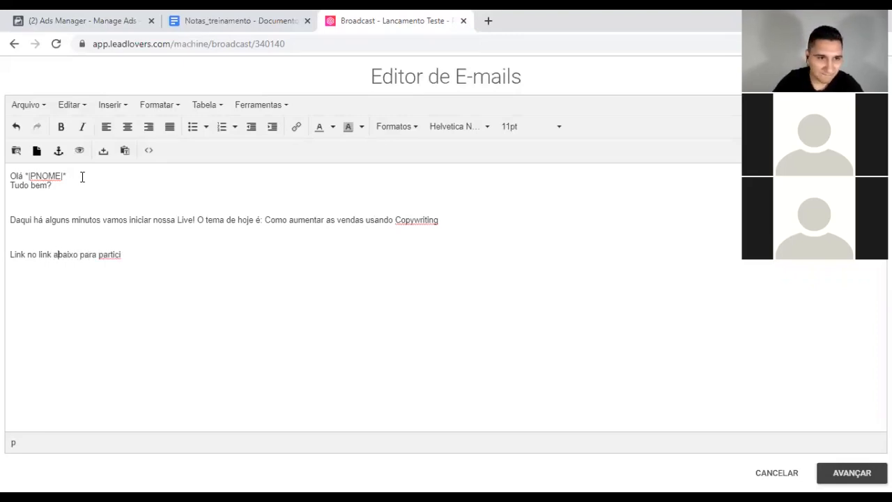
Step: Add 'Clique no link abaixo para participar ao vivo', LINKYOUTUBE, 'Nos vemos em um segundo' and 'Grande abraço, Lucas'
{"action": "key", "text": "shift+Left"}
{"action": "key", "text": "shift+Left"}
{"action": "key", "text": "shift+Left"}
{"action": "key", "text": "shift+Left"}
{"action": "key", "text": "shift+Left"}
{"action": "key", "text": "BackSpace"}
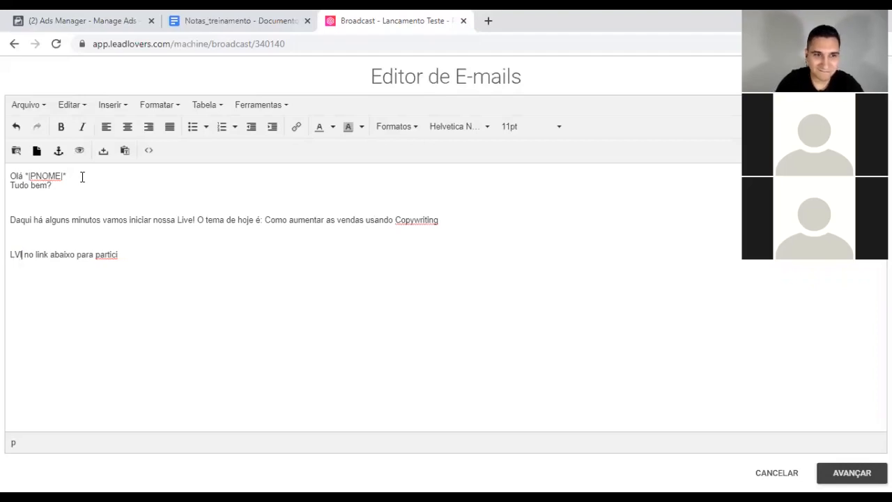
{"action": "type", "text": "Clique no link "}
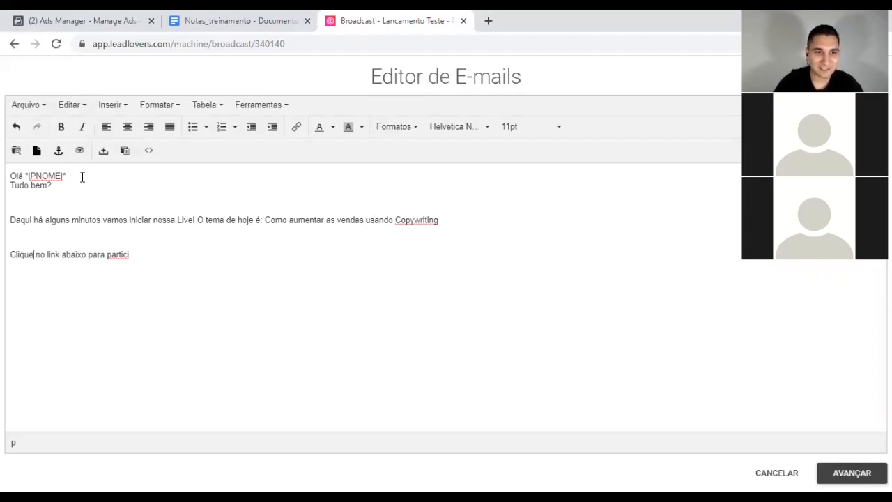
{"action": "type", "text": "abaixo para participar ao v"}
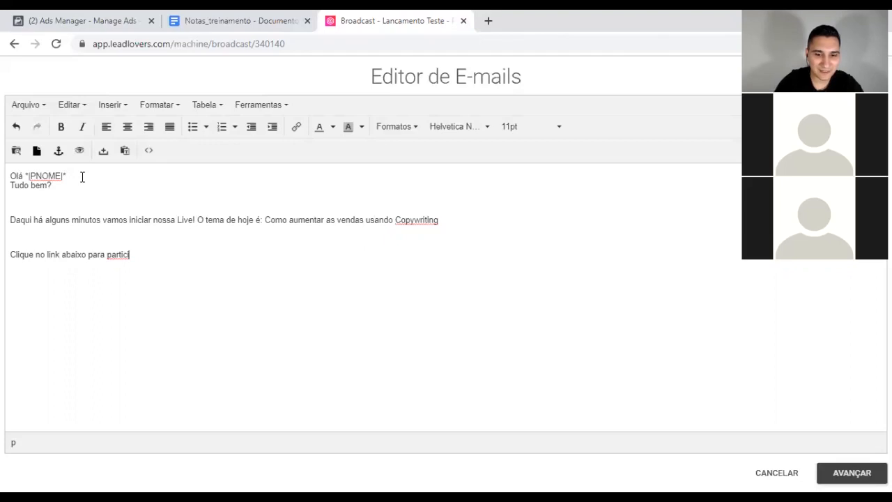
{"action": "type", "text": "ivo:"}
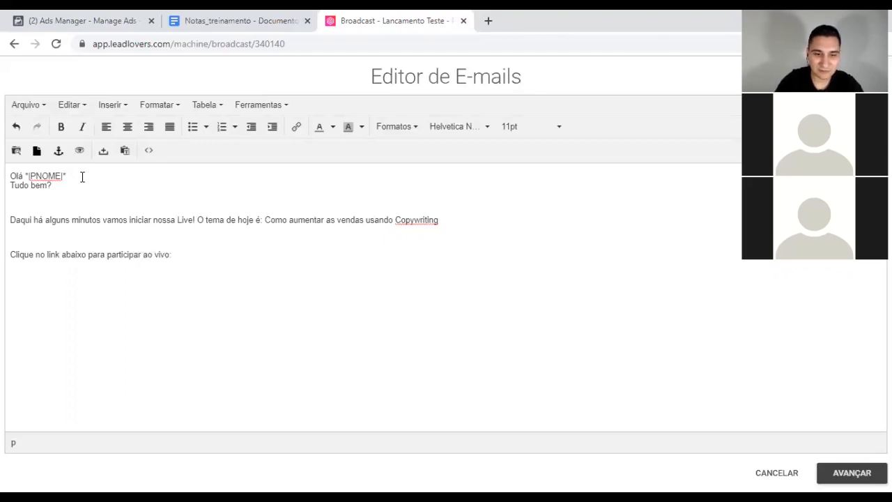
{"action": "key", "text": "Return"}
{"action": "type", "text": "LINKYOUTUBE"}
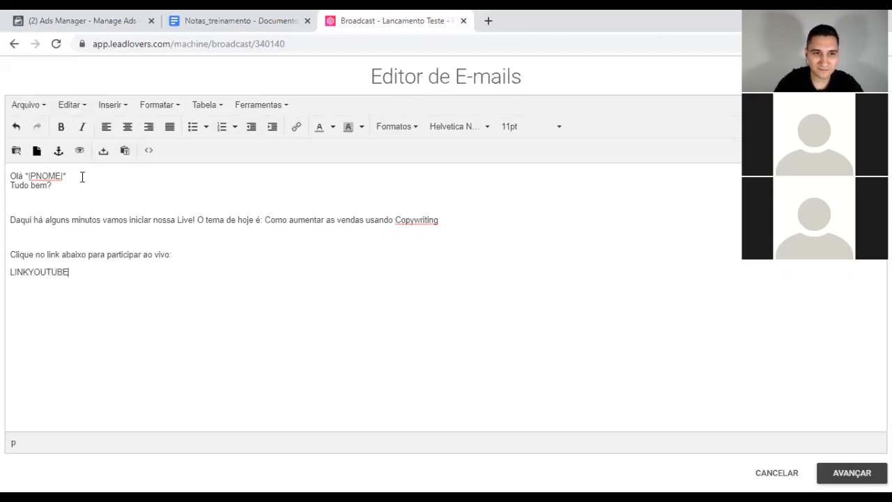
{"action": "key", "text": "Return"}
{"action": "key", "text": "Return"}
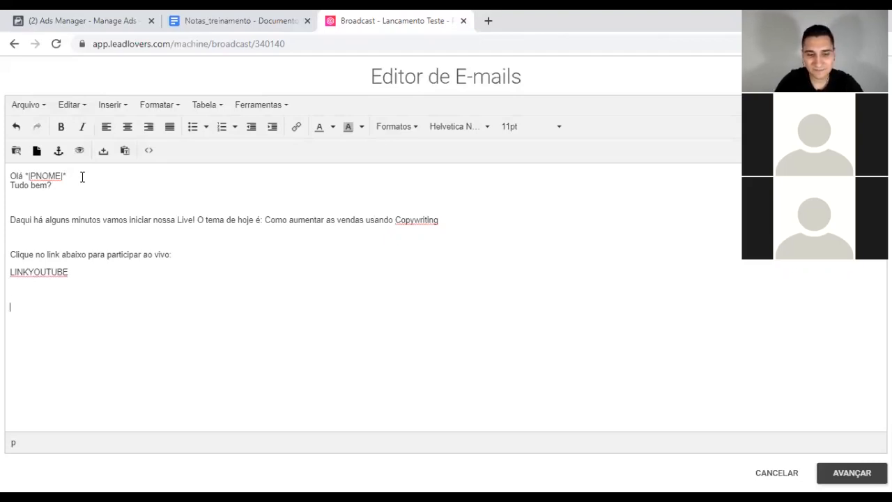
{"action": "type", "text": "Nos vemos em um segundo"}
{"action": "key", "text": "Return"}
{"action": "type", "text": "Grande abraço,"}
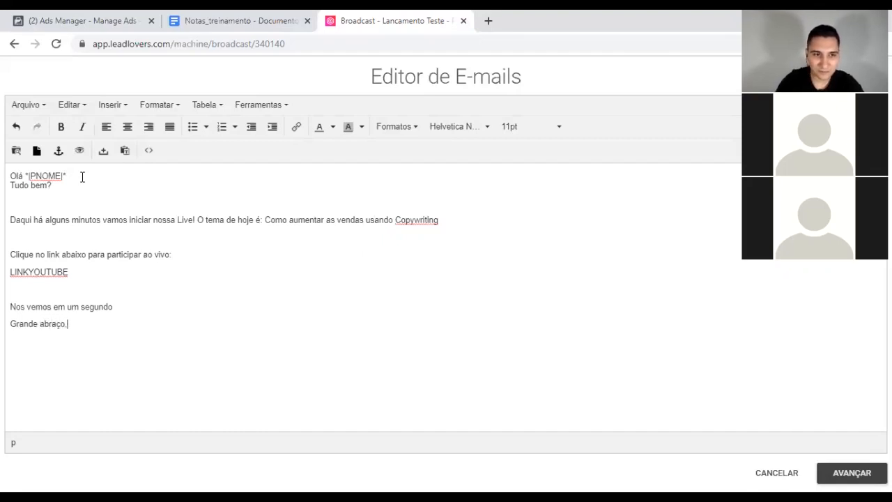
{"action": "type", "text": " Lucas"}
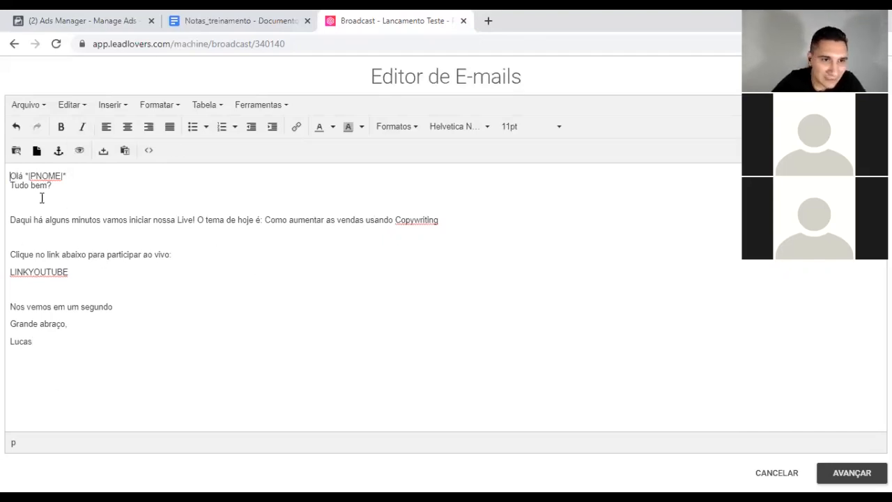
Step: Set the entire email body in the Verdana font
{"action": "left_click_drag", "start_coordinate": [11, 175], "coordinate": [84, 373]}
{"action": "left_click", "coordinate": [472, 128]}
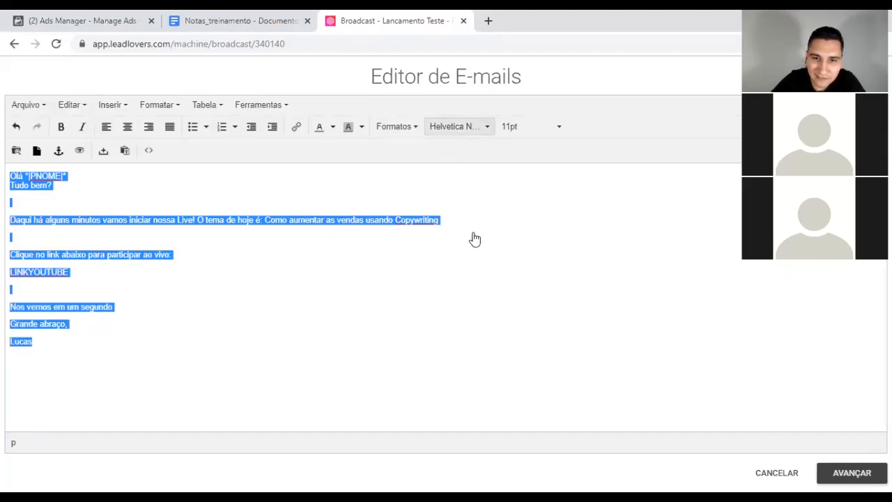
{"action": "scroll", "coordinate": [467, 320], "scroll_direction": "down", "scroll_amount": 2}
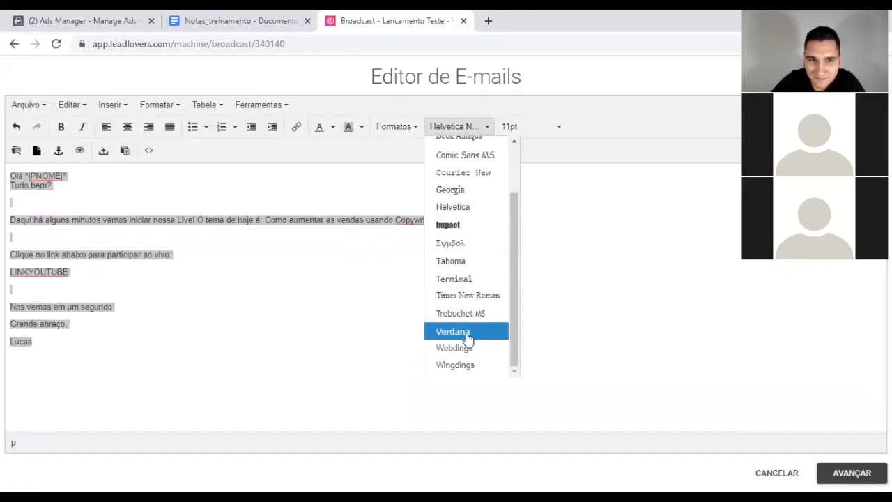
{"action": "left_click", "coordinate": [468, 338]}
{"action": "left_click", "coordinate": [37, 352]}
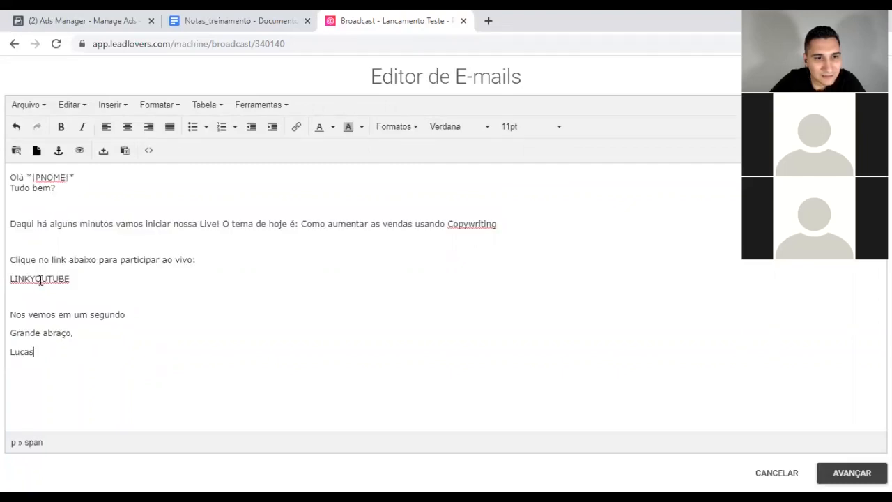
Step: Open the link settings for the selected LINKYOUTUBE placeholder and a new browser tab
{"action": "left_click_drag", "start_coordinate": [75, 279], "coordinate": [8, 279]}
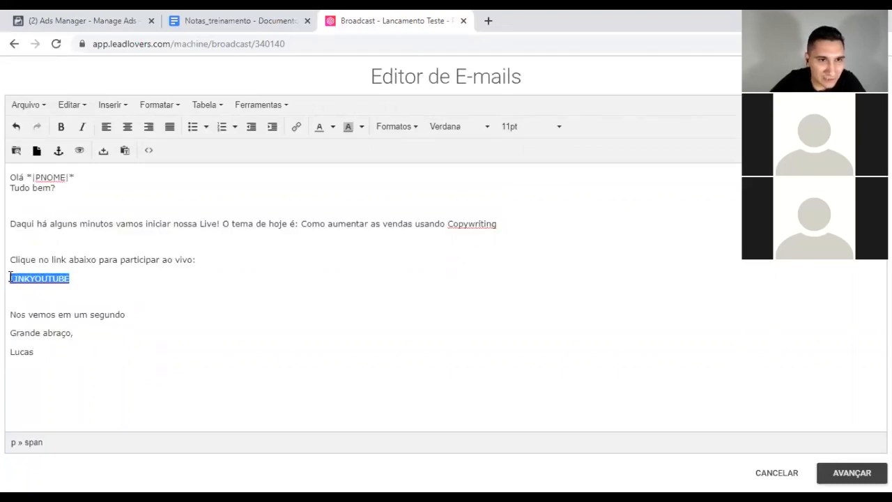
{"action": "left_click", "coordinate": [297, 127]}
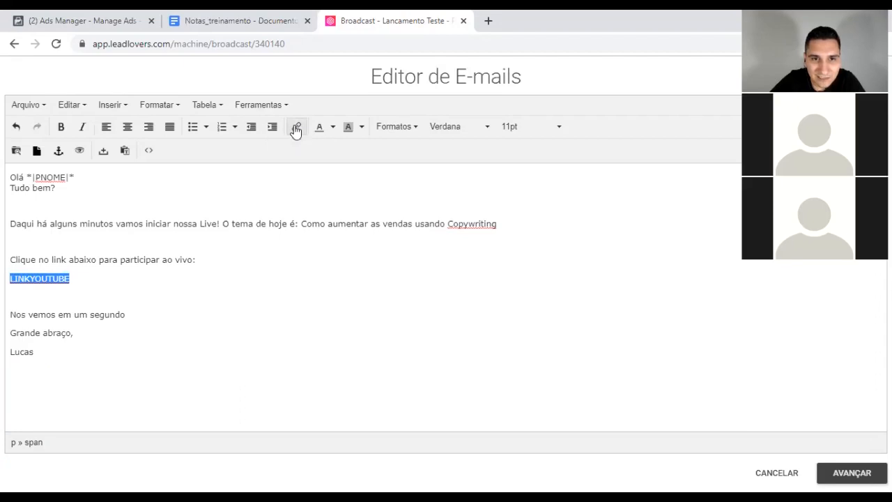
{"action": "left_click", "coordinate": [490, 21]}
Step: Enter inovagrowth.com.br/artigos as the new tab's address instead of a YouTube suggestion
{"action": "type", "text": "you"}
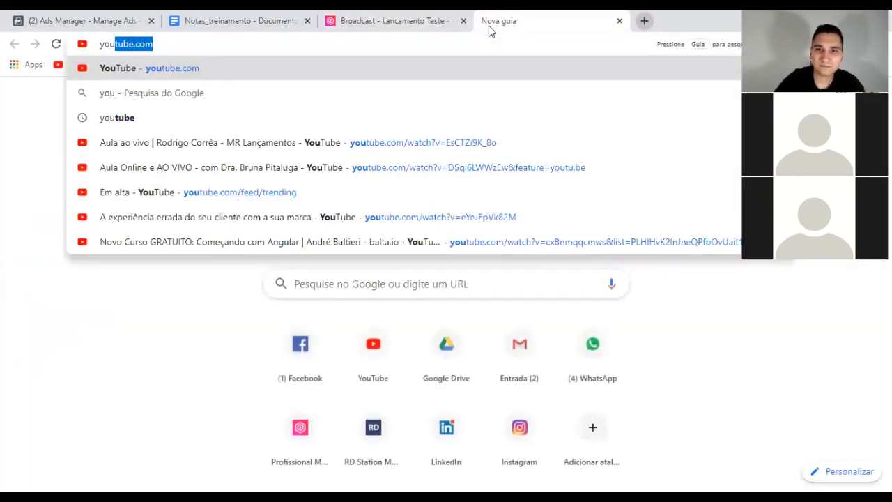
{"action": "key", "text": "Down"}
{"action": "key", "text": "Down"}
{"action": "key", "text": "Down"}
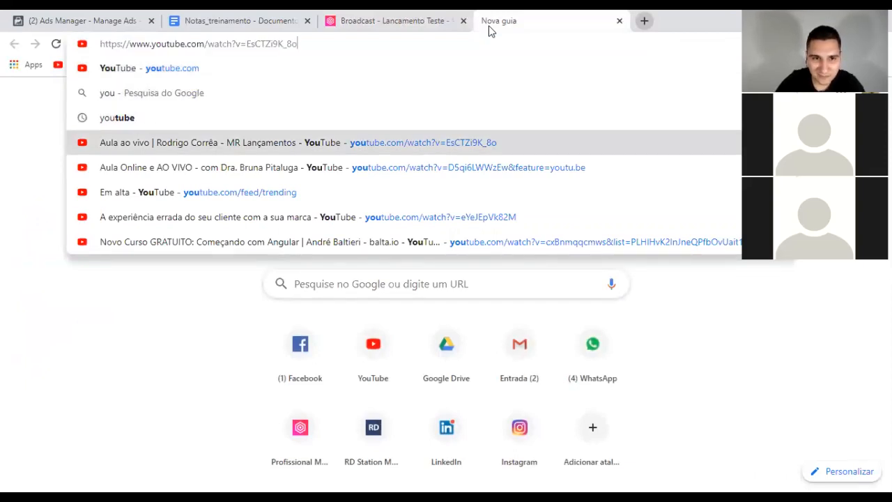
{"action": "key", "text": "Down"}
{"action": "key", "text": "Down"}
{"action": "key", "text": "Down"}
{"action": "key", "text": "Down"}
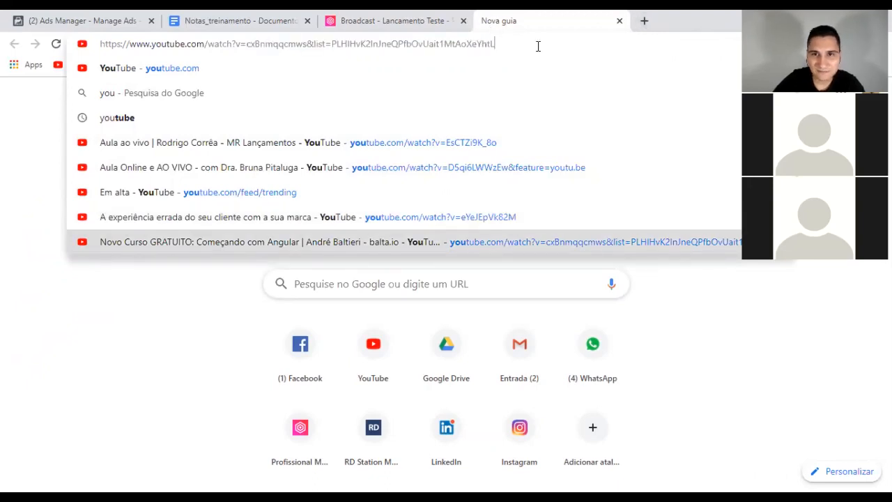
{"action": "key", "text": "ctrl+a"}
{"action": "type", "text": "ino"}
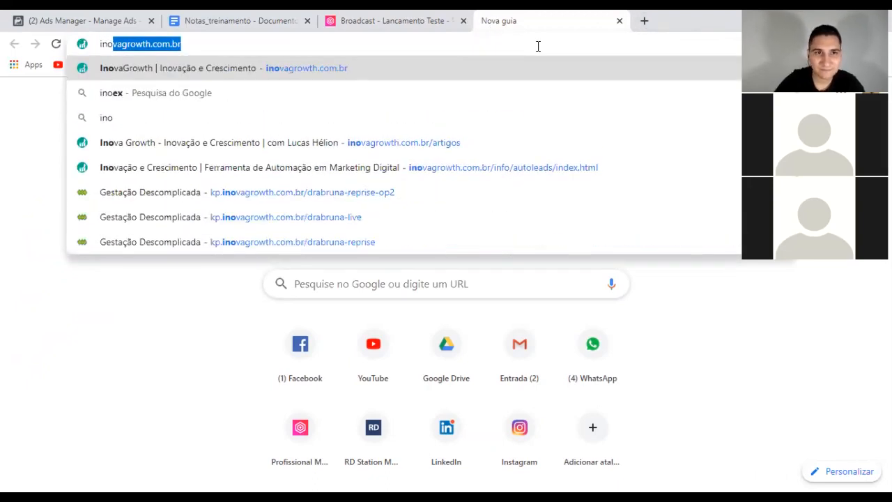
{"action": "type", "text": "vagrowth.com.br/arti"}
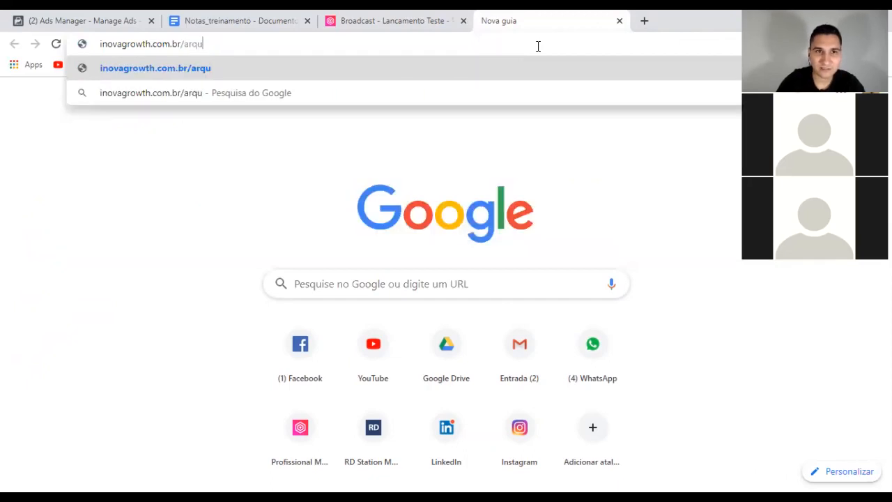
{"action": "type", "text": "gos"}
{"action": "key", "text": "Return"}
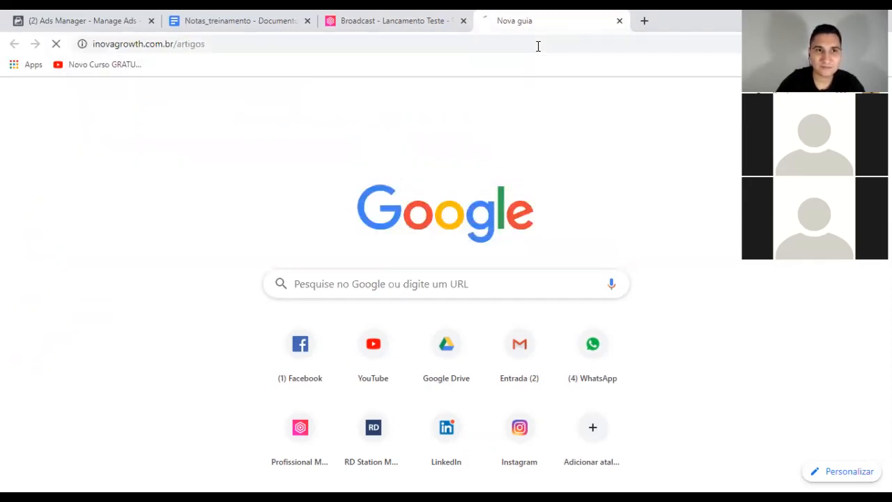
{"action": "left_click", "coordinate": [422, 17]}
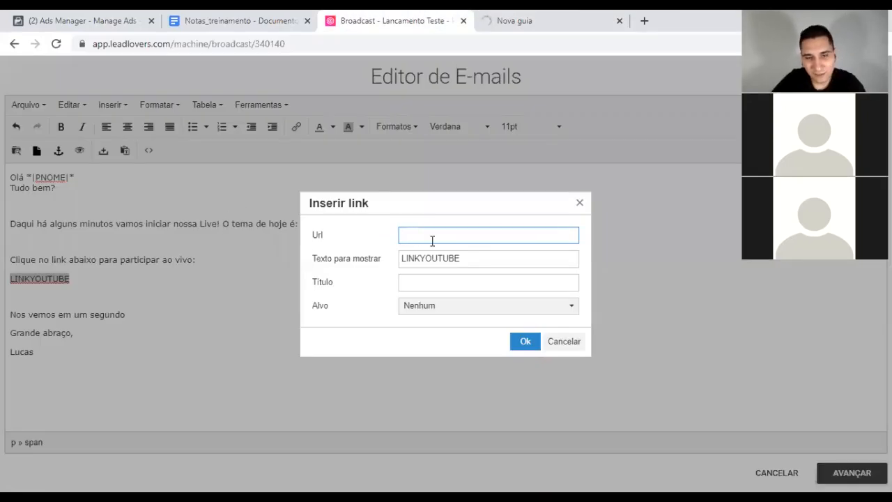
{"action": "type", "text": "http://www.inovagrowth.com.br/artigos"}
{"action": "left_click", "coordinate": [457, 307]}
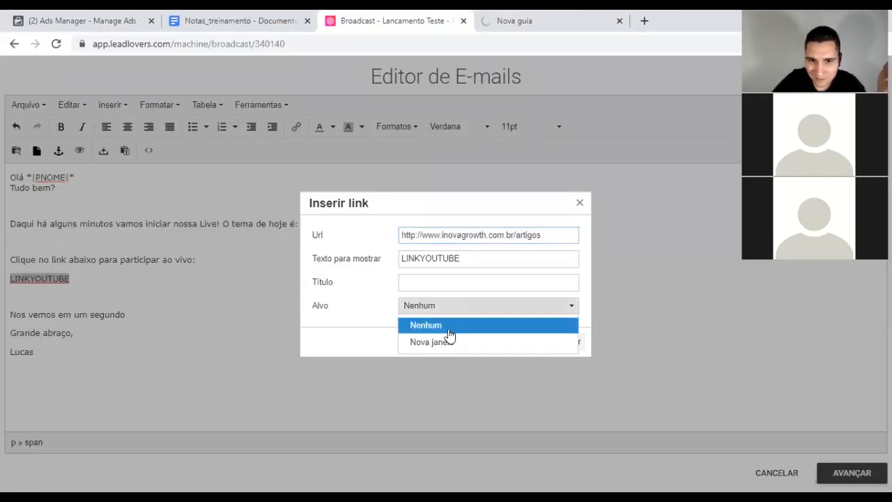
{"action": "left_click", "coordinate": [442, 341]}
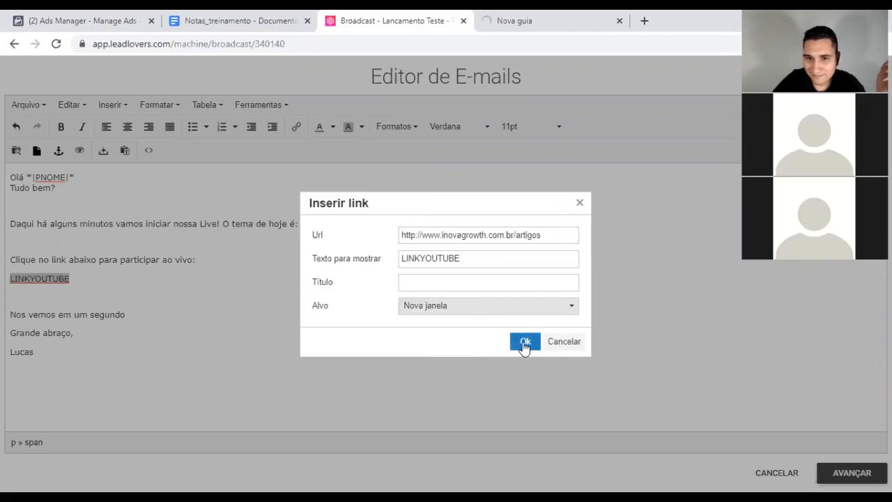
{"action": "left_click", "coordinate": [525, 341]}
{"action": "left_click", "coordinate": [140, 259]}
{"action": "left_click", "coordinate": [63, 277]}
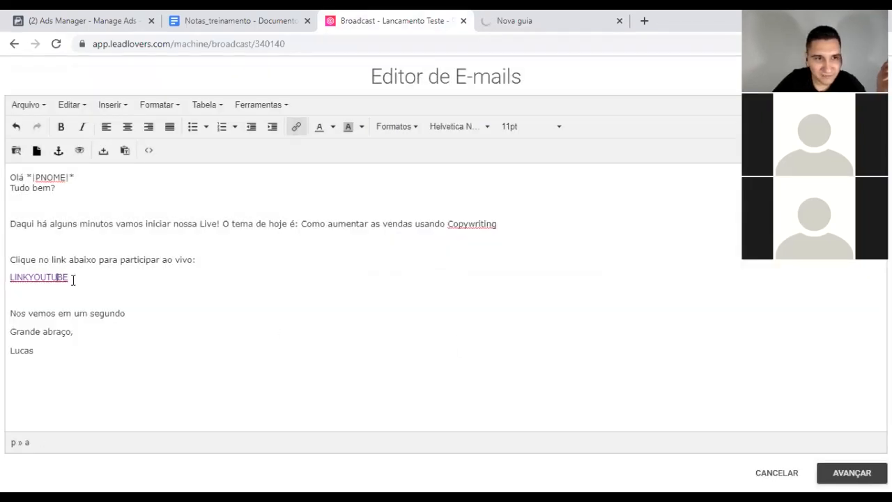
{"action": "left_click", "coordinate": [84, 332]}
{"action": "left_click", "coordinate": [63, 361]}
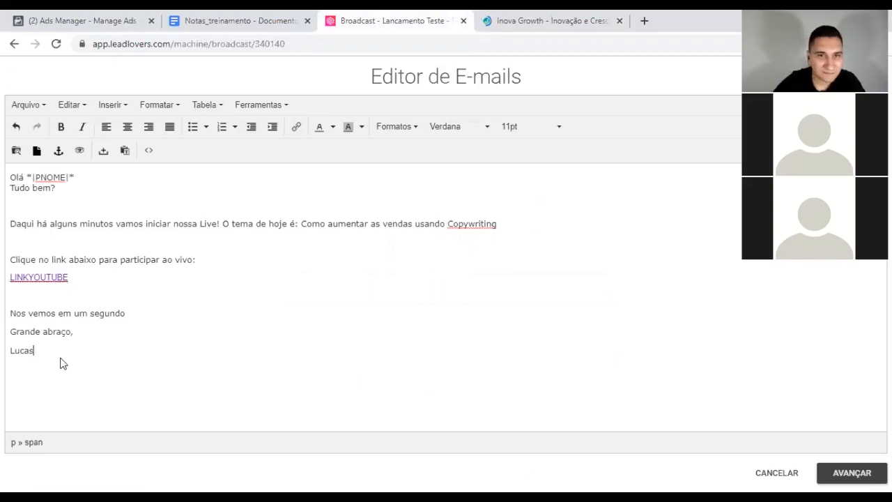
Step: Wrap the email's HTML source in a <div style="max-width: 400px;"> container
{"action": "left_click", "coordinate": [150, 151]}
{"action": "left_click", "coordinate": [273, 131]}
{"action": "type", "text": "<>"}
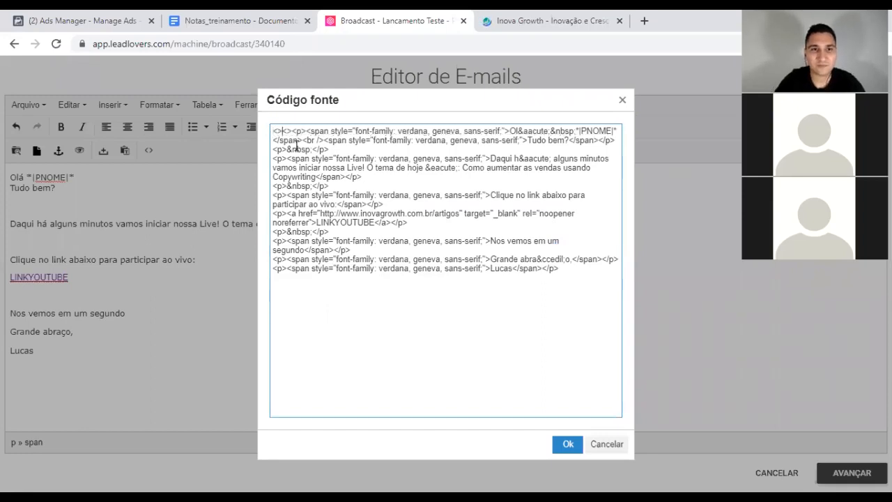
{"action": "key", "text": "Home"}
{"action": "type", "text": "<div>"}
{"action": "type", "text": "/div"}
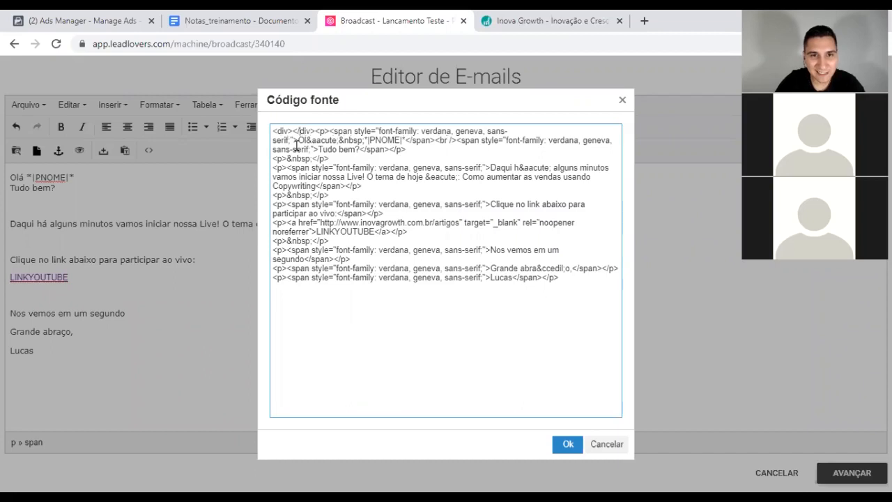
{"action": "type", "text": " styl"}
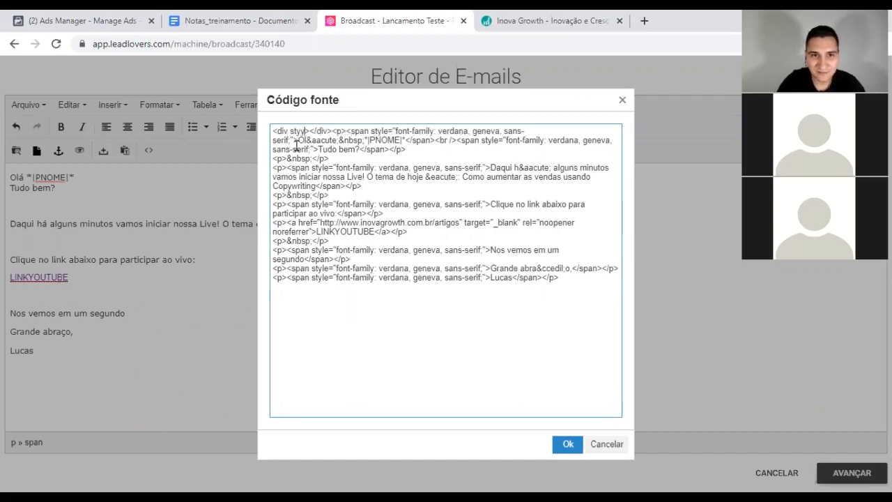
{"action": "key", "text": "BackSpace"}
{"action": "type", "text": "le"}
{"action": "type", "text": "=\"max\""}
{"action": "key", "text": "Left"}
{"action": "type", "text": "max-"}
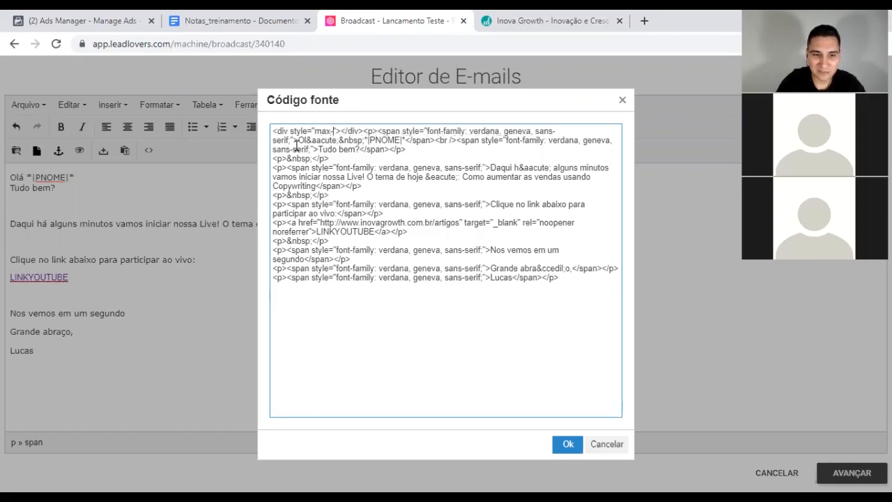
{"action": "type", "text": "width: 400px;"}
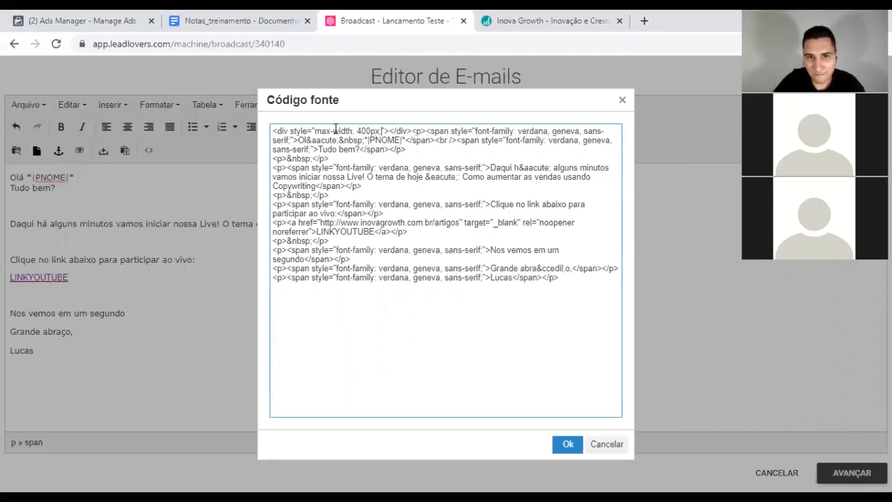
{"action": "key", "text": "shift+Right"}
{"action": "key", "text": "shift+Right"}
{"action": "key", "text": "shift+Right"}
{"action": "key", "text": "shift+Right"}
{"action": "key", "text": "shift+Right"}
{"action": "key", "text": "shift+Right"}
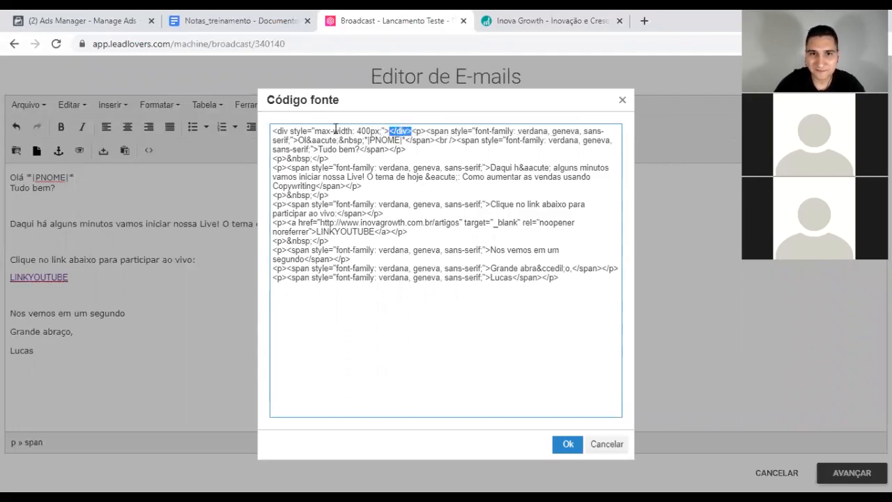
{"action": "key", "text": "Delete"}
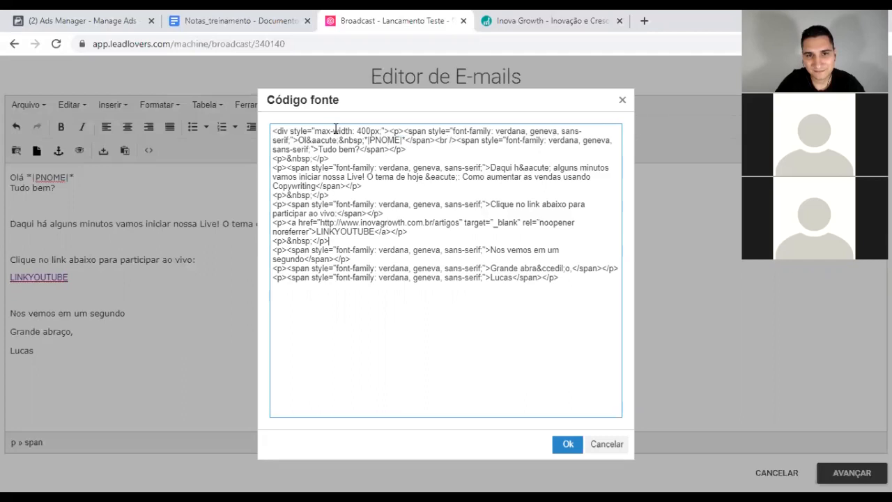
{"action": "left_click", "coordinate": [567, 444]}
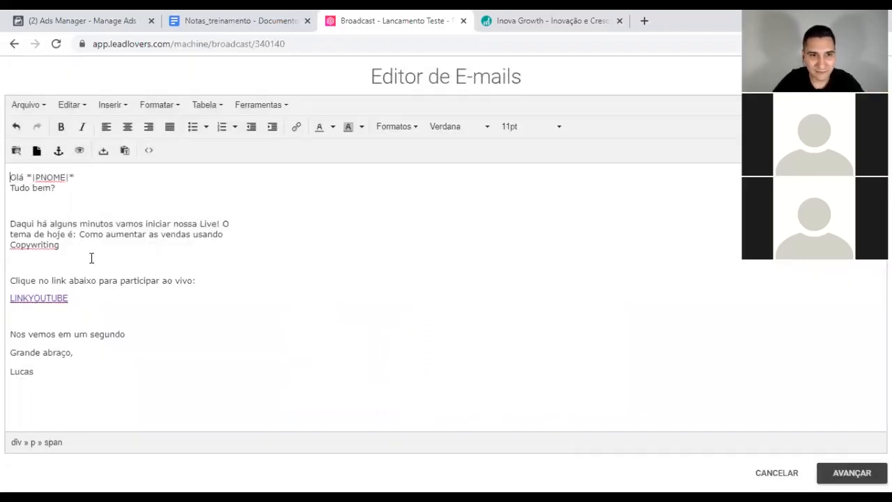
Step: Put 'Lucas' on the line directly below 'Grande abraço,'
{"action": "left_click", "coordinate": [33, 210]}
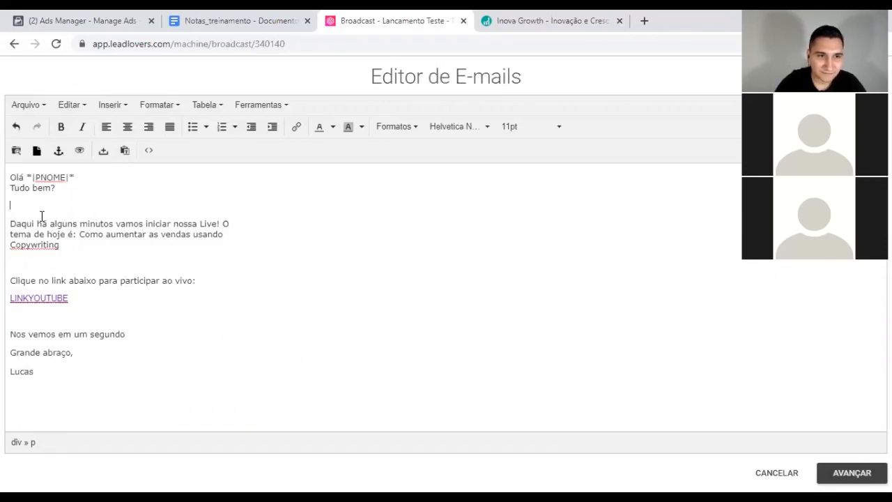
{"action": "key", "text": "BackSpace"}
{"action": "key", "text": "Return"}
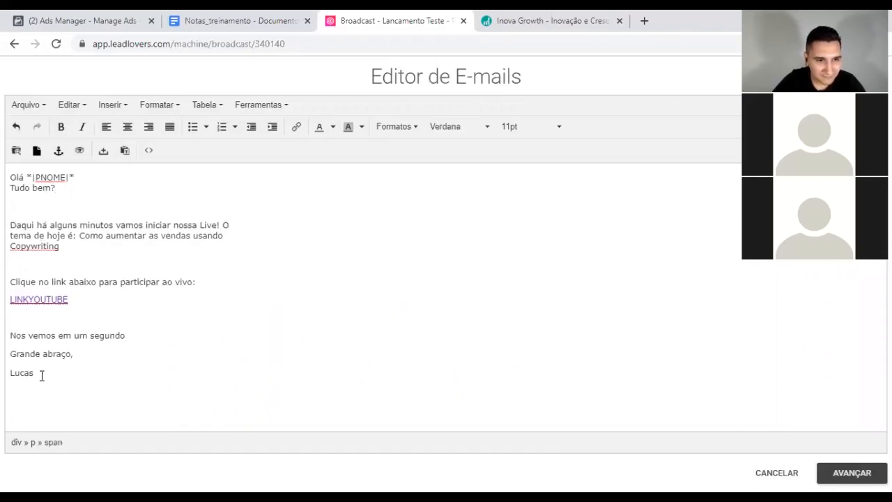
{"action": "left_click", "coordinate": [10, 372]}
{"action": "key", "text": "BackSpace"}
{"action": "key", "text": "shift+Return"}
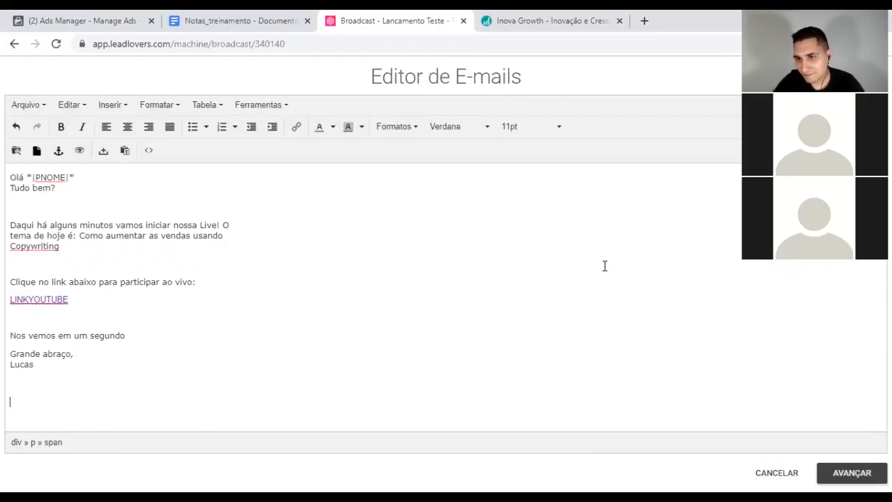
Step: Give the broadcast the subject '[AO VIVO] Como aumentar as vendas com Copywriting'
{"action": "left_click", "coordinate": [852, 472]}
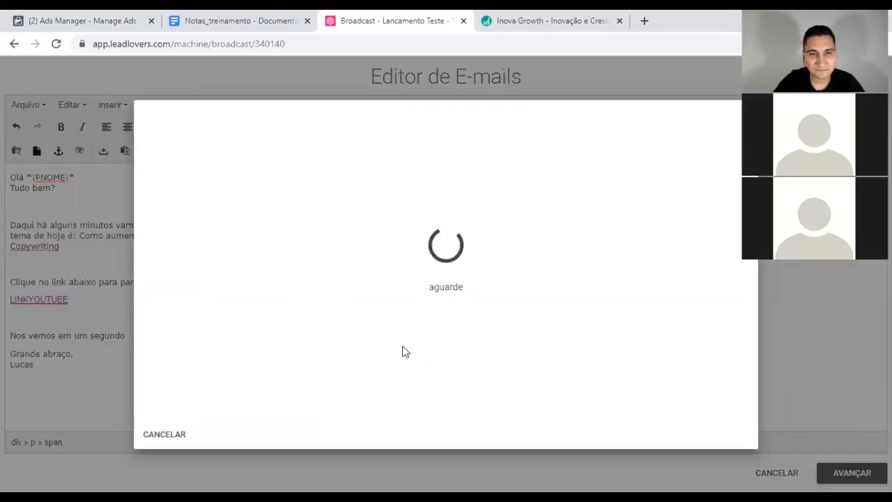
{"action": "left_click", "coordinate": [219, 167]}
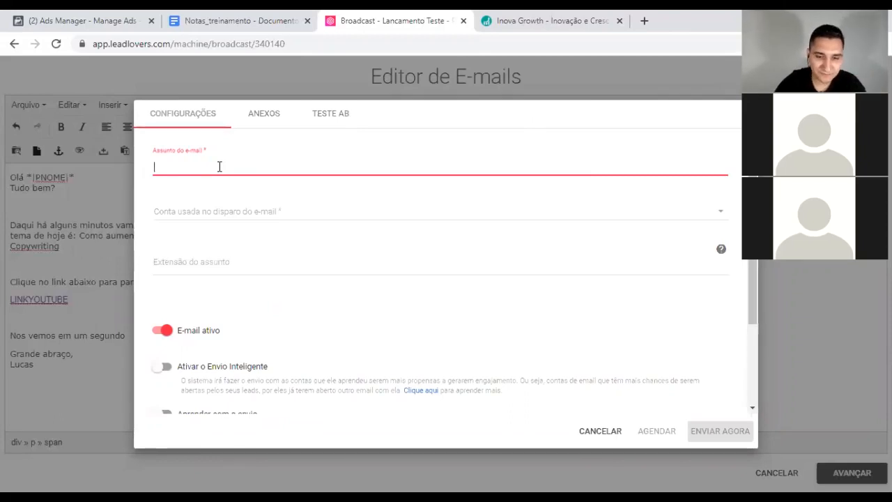
{"action": "type", "text": "[AO VIVO] "}
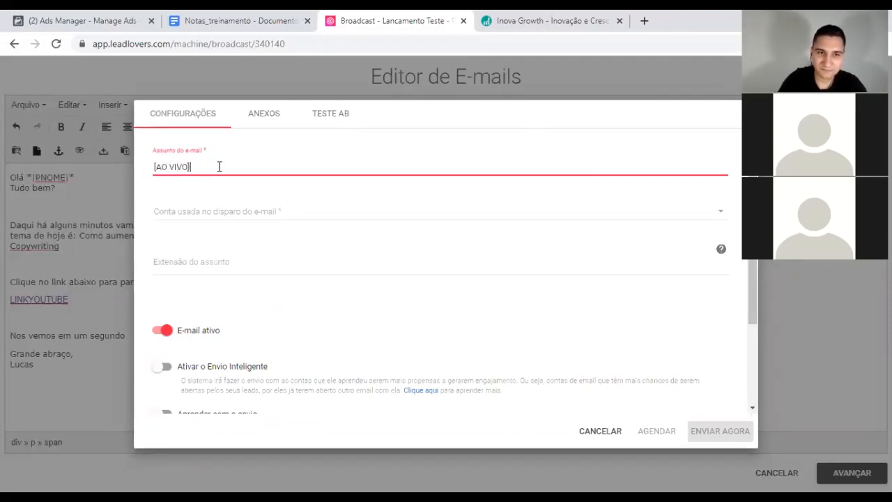
{"action": "type", "text": "Como aumen"}
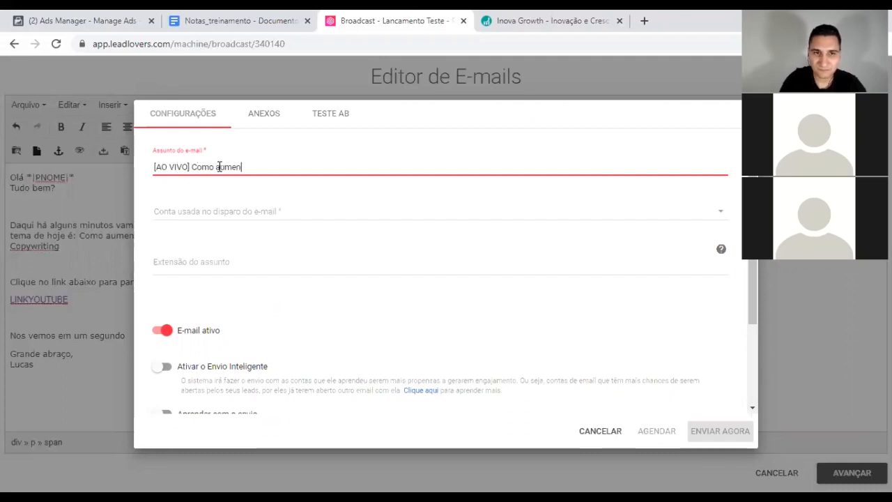
{"action": "type", "text": "tar as vendas com Cop"}
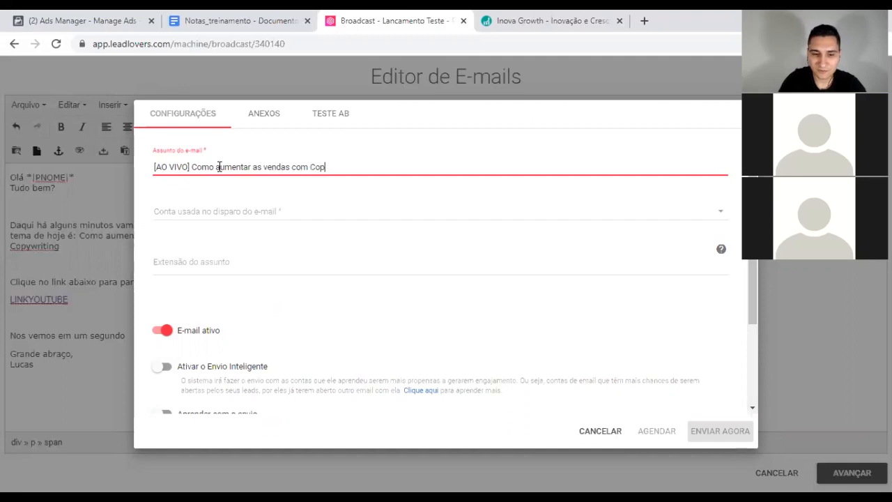
{"action": "type", "text": "ywriting"}
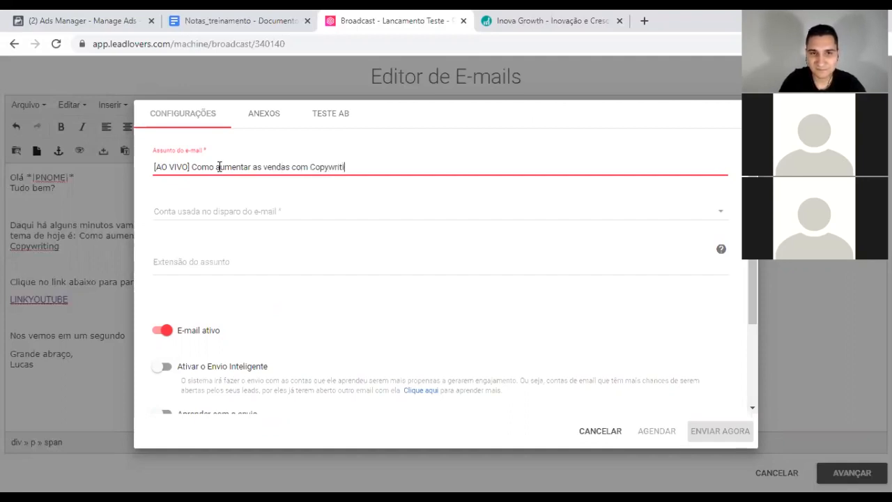
Step: Choose the sender account and switch off E-mail ativo
{"action": "left_click", "coordinate": [255, 213]}
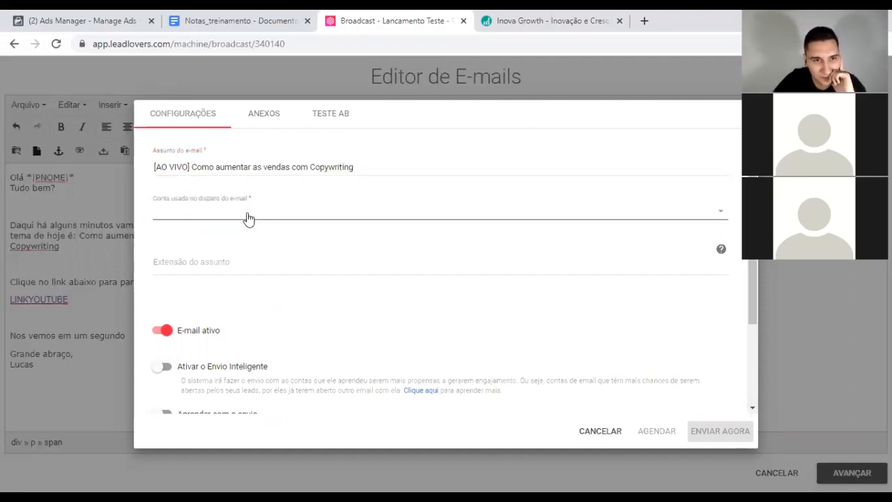
{"action": "left_click", "coordinate": [191, 269]}
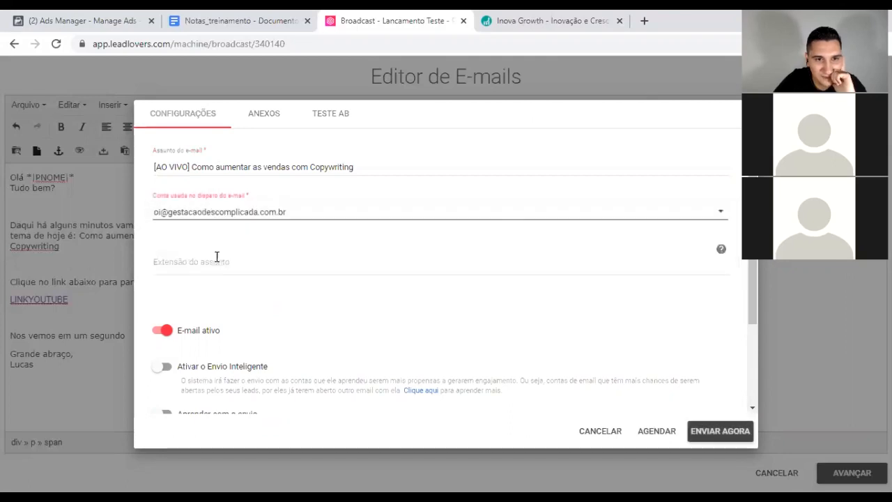
{"action": "left_click", "coordinate": [162, 331]}
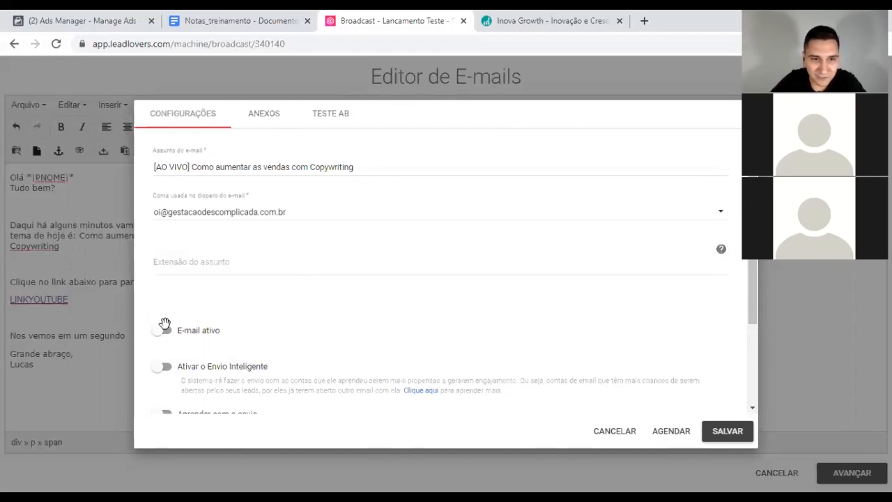
{"action": "scroll", "coordinate": [621, 318], "scroll_direction": "down", "scroll_amount": 2}
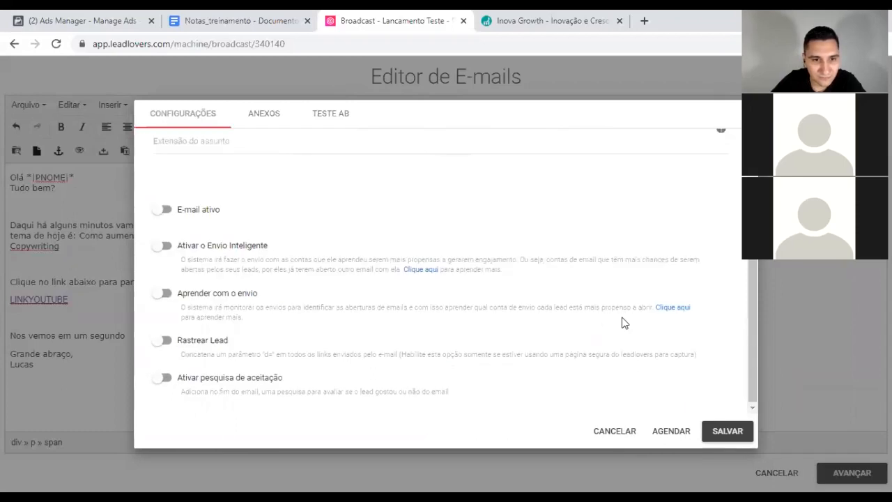
{"action": "scroll", "coordinate": [603, 322], "scroll_direction": "up", "scroll_amount": 2}
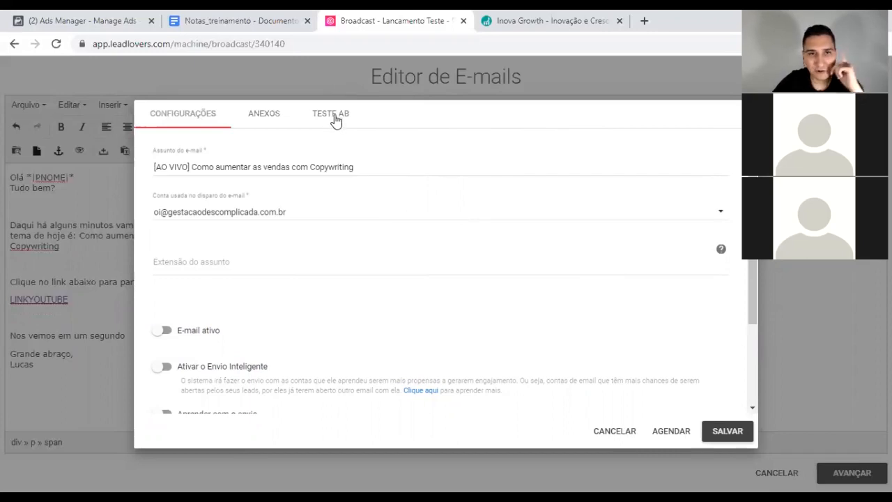
Step: Schedule the broadcast's send date for 20/11/2019
{"action": "left_click", "coordinate": [667, 432]}
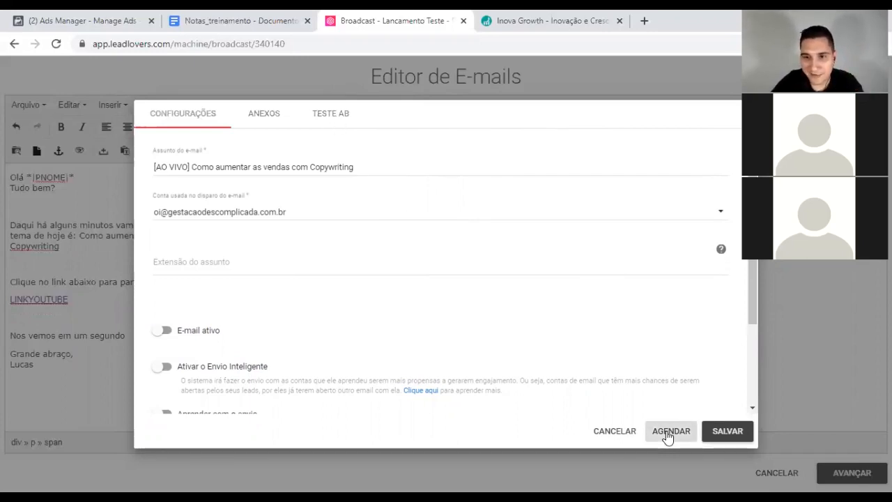
{"action": "left_click", "coordinate": [388, 249]}
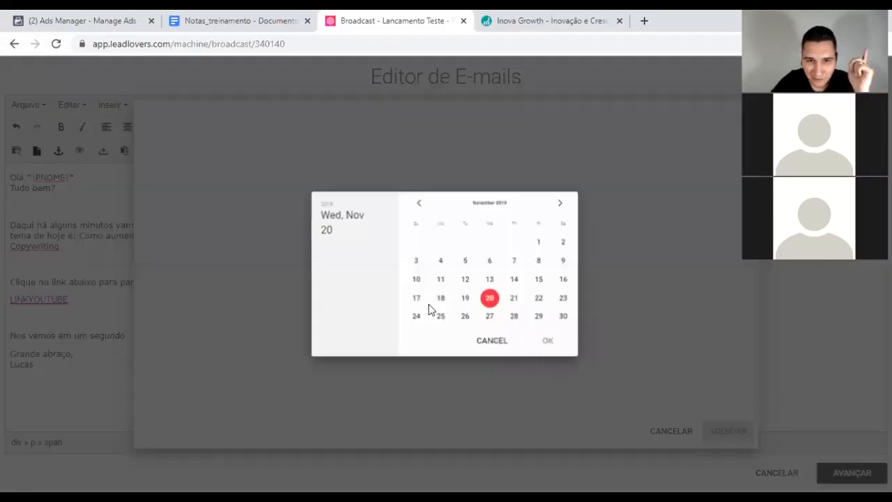
{"action": "left_click", "coordinate": [551, 347]}
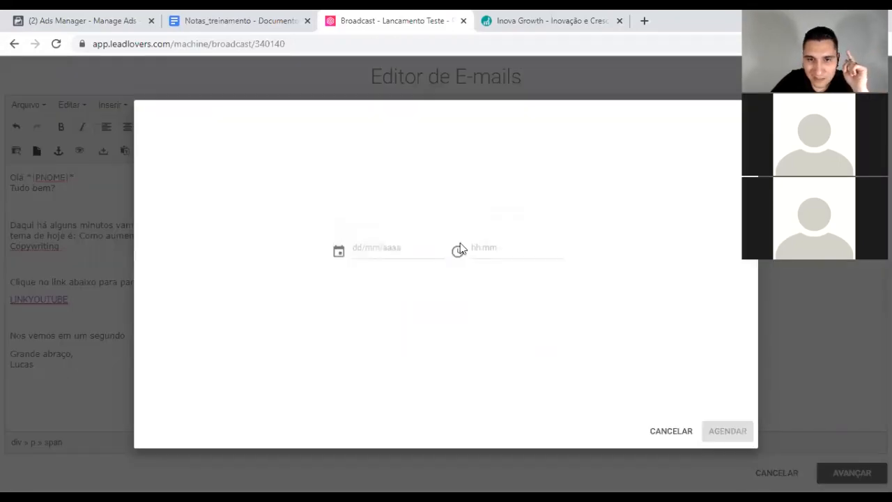
Step: Set the send time to 6:50 PM (18:50)
{"action": "left_click", "coordinate": [494, 261]}
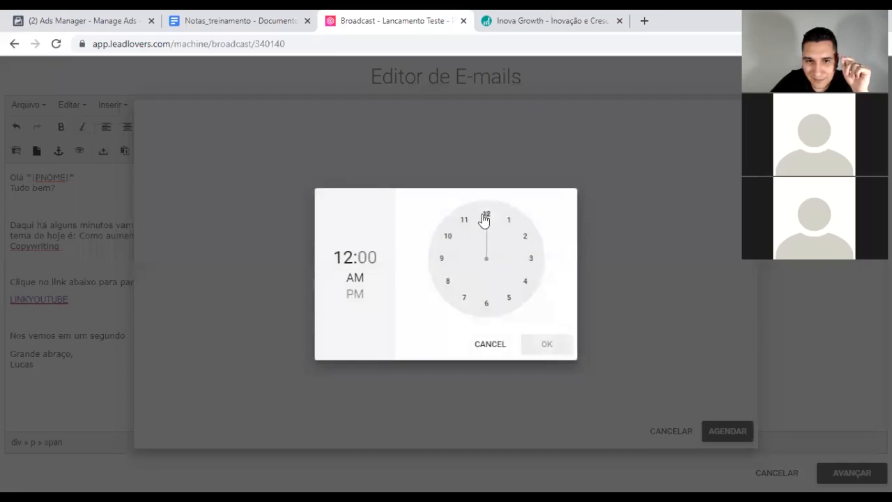
{"action": "left_click_drag", "start_coordinate": [488, 219], "coordinate": [486, 304]}
{"action": "double_click", "coordinate": [366, 263]}
{"action": "left_click", "coordinate": [361, 265]}
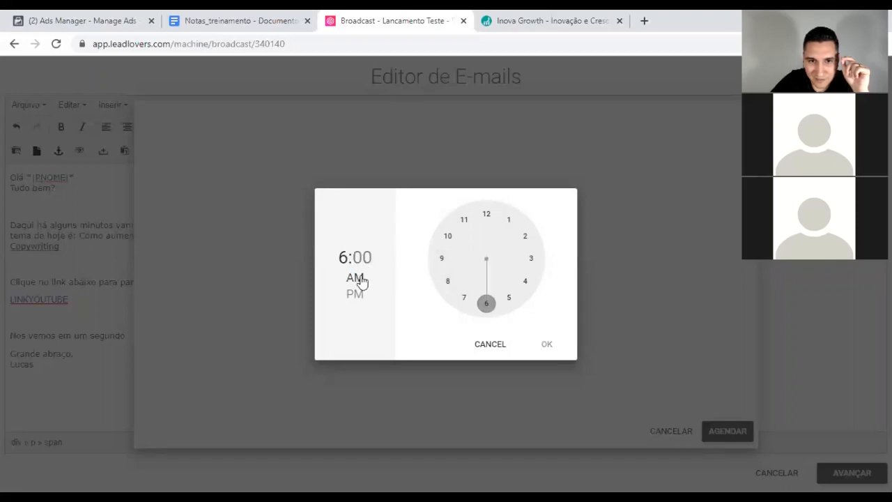
{"action": "left_click", "coordinate": [355, 293]}
{"action": "left_click_drag", "start_coordinate": [487, 219], "coordinate": [449, 240]}
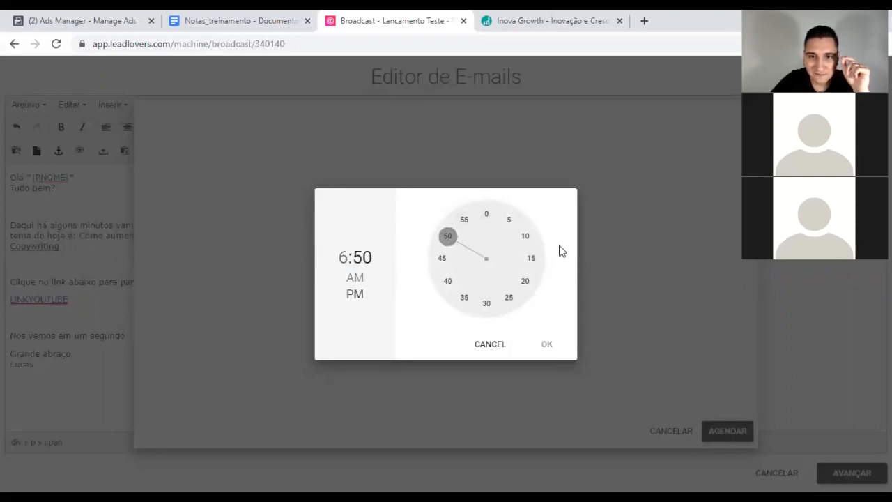
{"action": "left_click", "coordinate": [544, 344]}
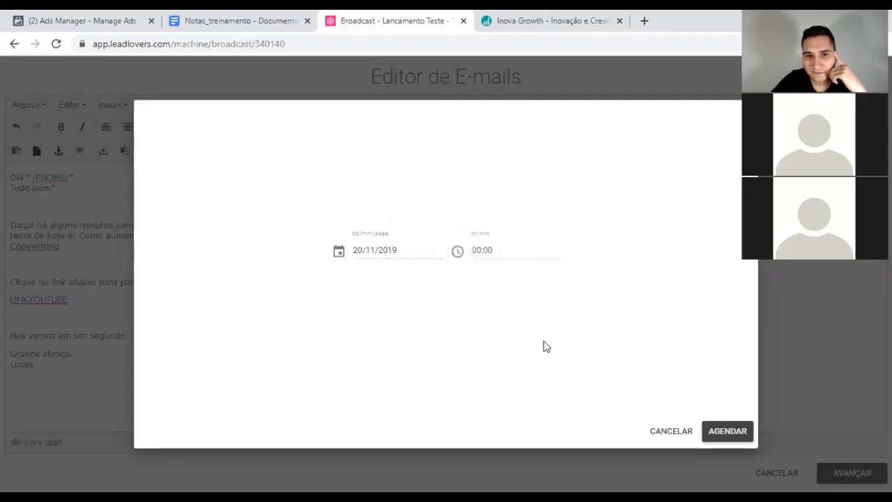
Step: Review the send summary and confirm the 20 November 2019, 18:50 schedule
{"action": "left_click", "coordinate": [727, 432]}
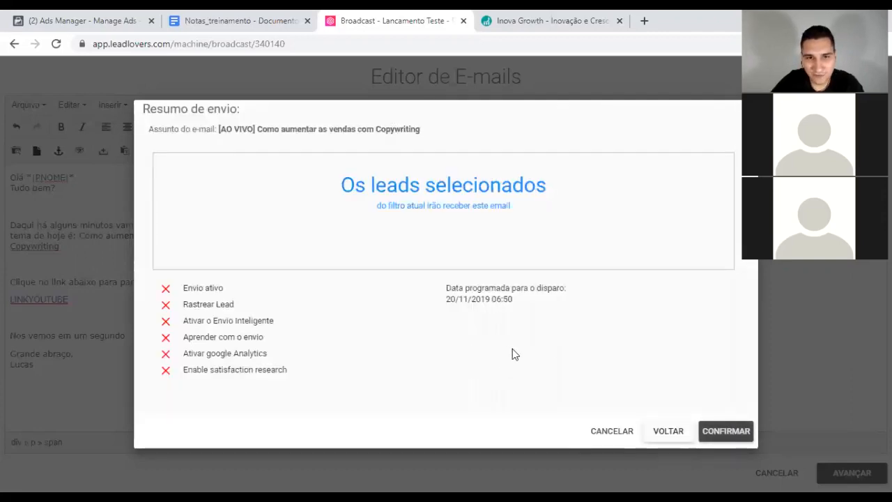
{"action": "left_click_drag", "start_coordinate": [184, 289], "coordinate": [227, 291]}
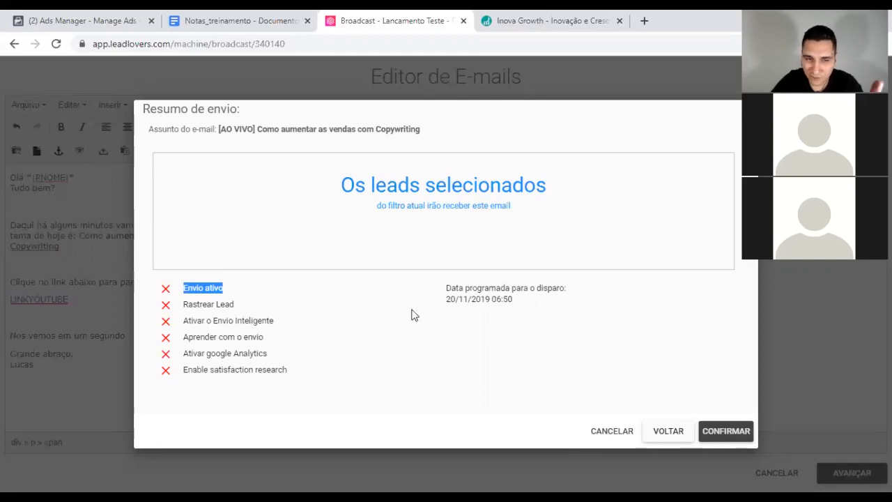
{"action": "left_click", "coordinate": [427, 292]}
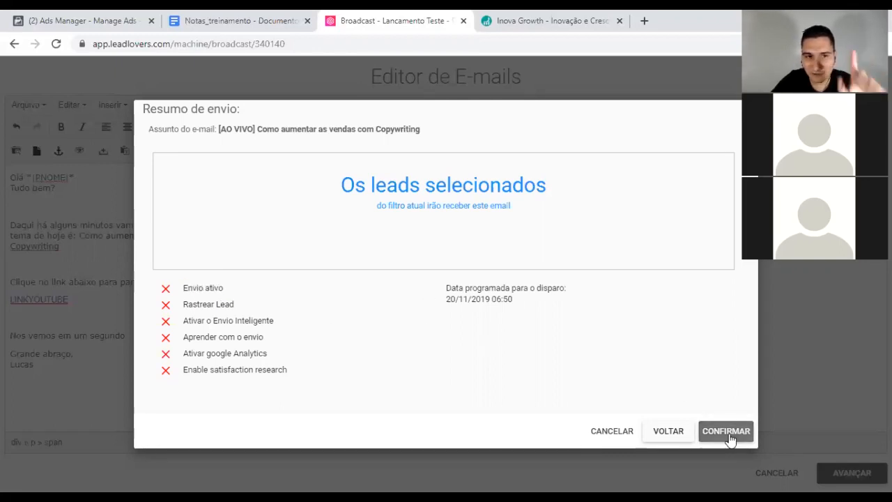
{"action": "left_click_drag", "start_coordinate": [162, 288], "coordinate": [185, 369]}
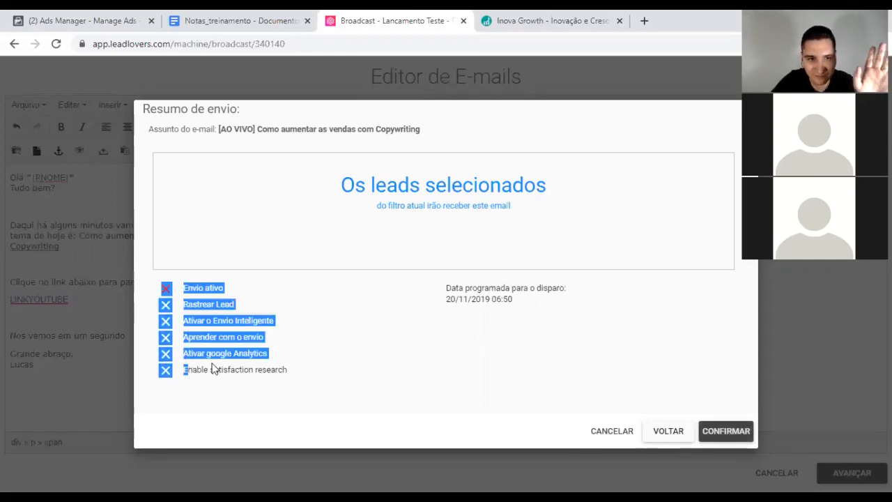
{"action": "left_click", "coordinate": [701, 388]}
{"action": "left_click", "coordinate": [731, 432]}
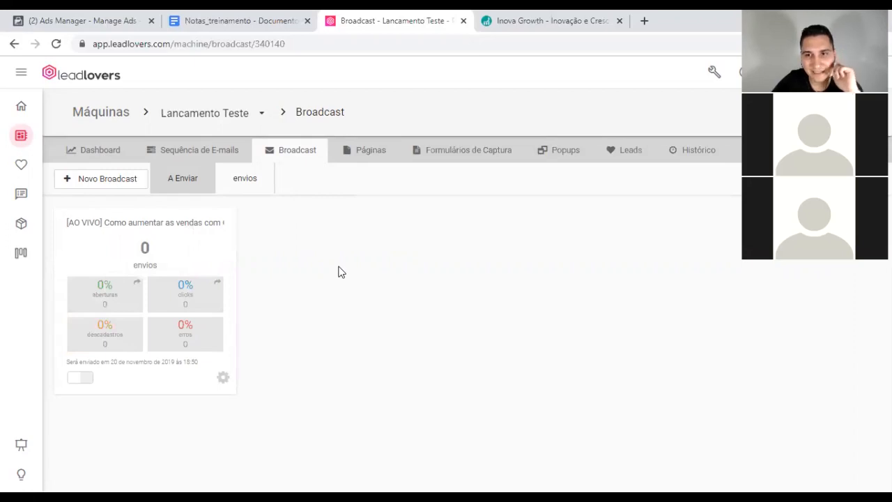
Step: Send a Testar Envio copy of the [AO VIVO] broadcast to the listed test address
{"action": "left_click", "coordinate": [223, 380]}
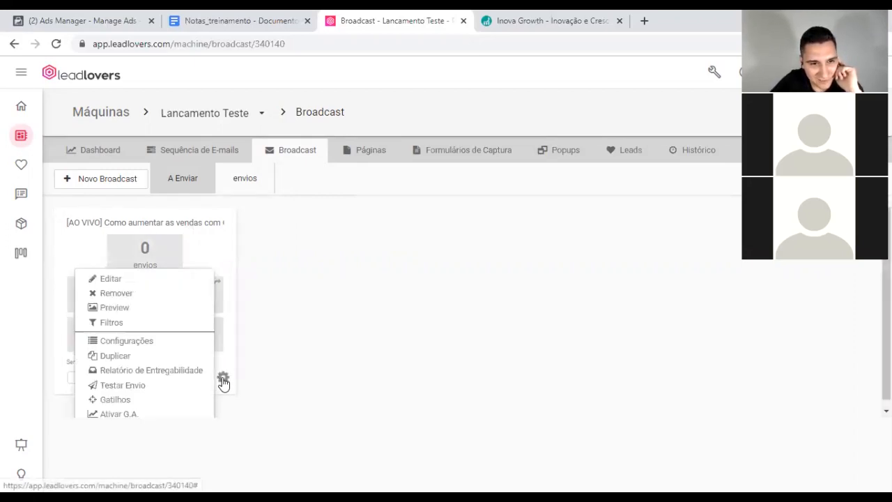
{"action": "left_click", "coordinate": [123, 385]}
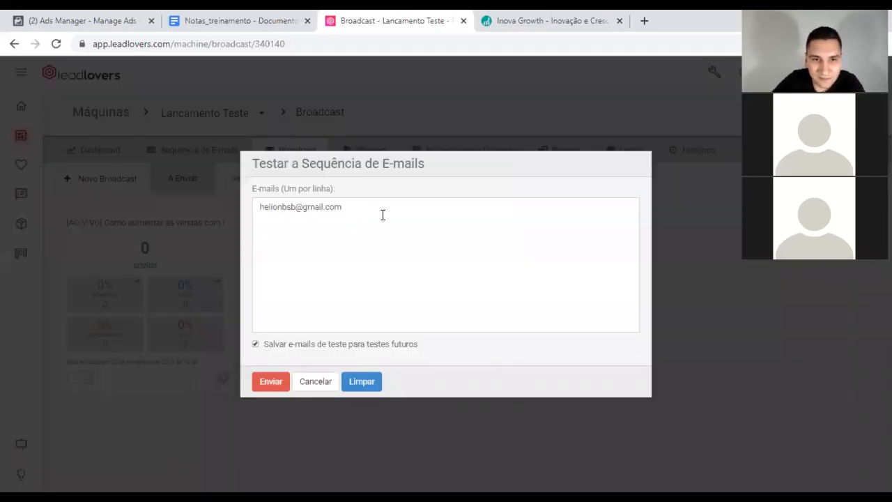
{"action": "left_click", "coordinate": [351, 205]}
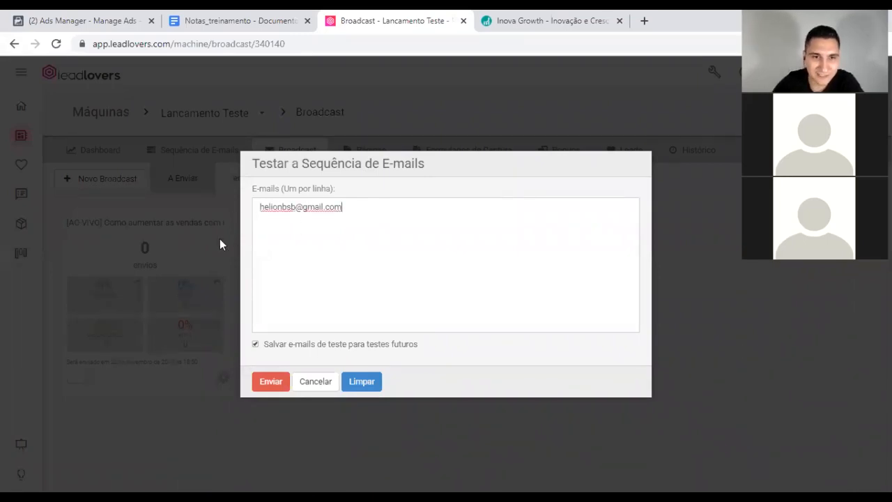
{"action": "left_click", "coordinate": [272, 382]}
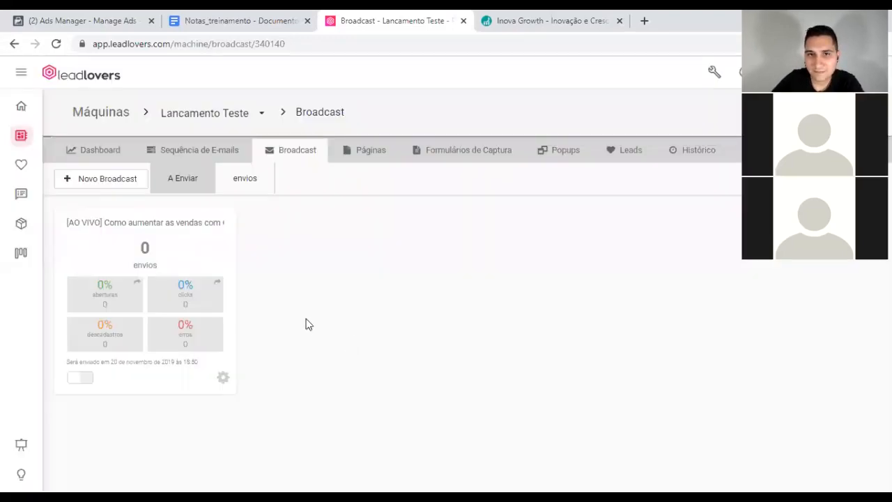
Step: Open Gmail in a new tab and open the 'TESTE - [AO VIVO] Como aumentar as vendas com Copywriting' email
{"action": "left_click", "coordinate": [643, 22]}
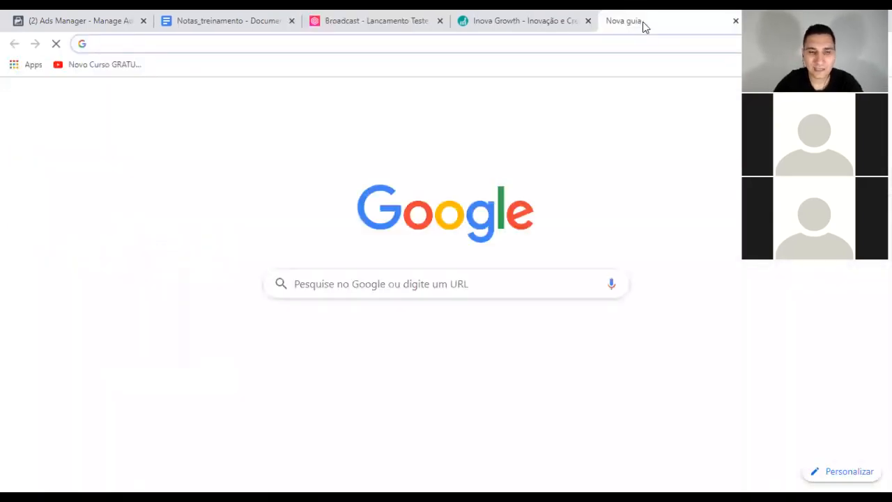
{"action": "type", "text": "h"}
{"action": "key", "text": "BackSpace"}
{"action": "key", "text": "BackSpace"}
{"action": "type", "text": "g"}
{"action": "key", "text": "Return"}
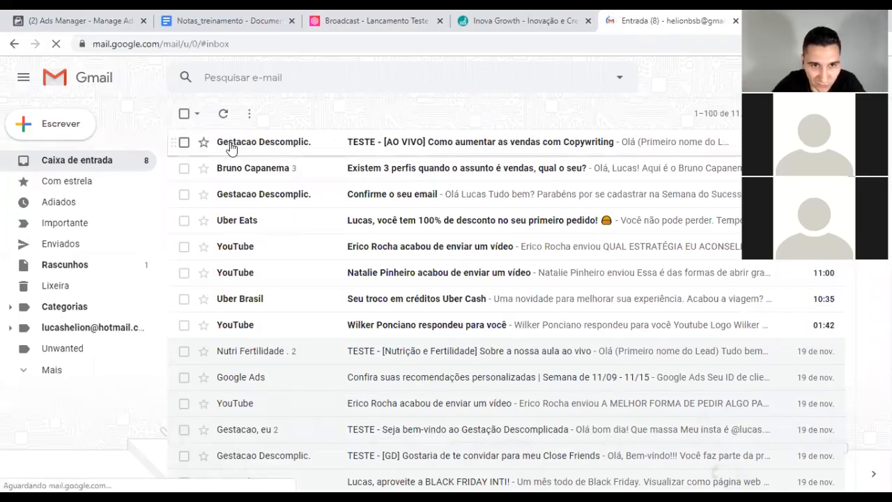
{"action": "mouse_move", "coordinate": [281, 148]}
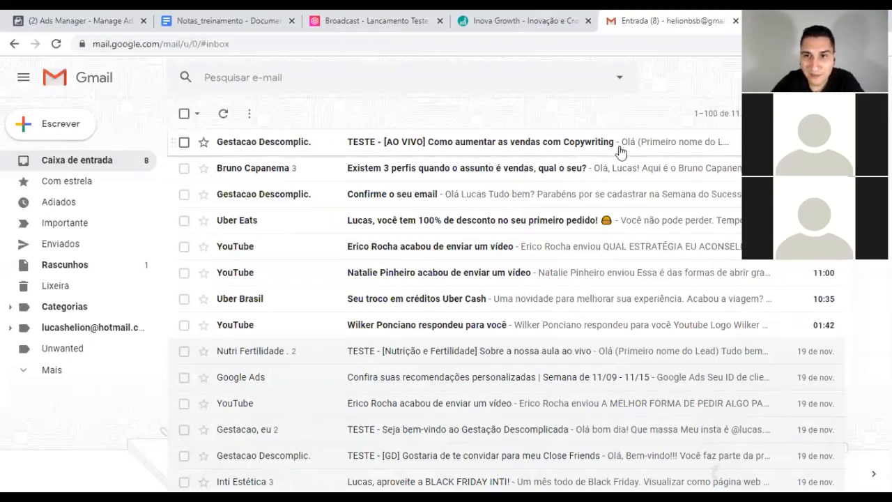
{"action": "left_click", "coordinate": [285, 144]}
Step: Check the email's subject and body, then test the LINKYOUTUBE link and close its tab
{"action": "left_click_drag", "start_coordinate": [269, 151], "coordinate": [618, 152]}
{"action": "left_click", "coordinate": [246, 221]}
{"action": "left_click_drag", "start_coordinate": [213, 225], "coordinate": [270, 223]}
{"action": "left_click", "coordinate": [264, 239]}
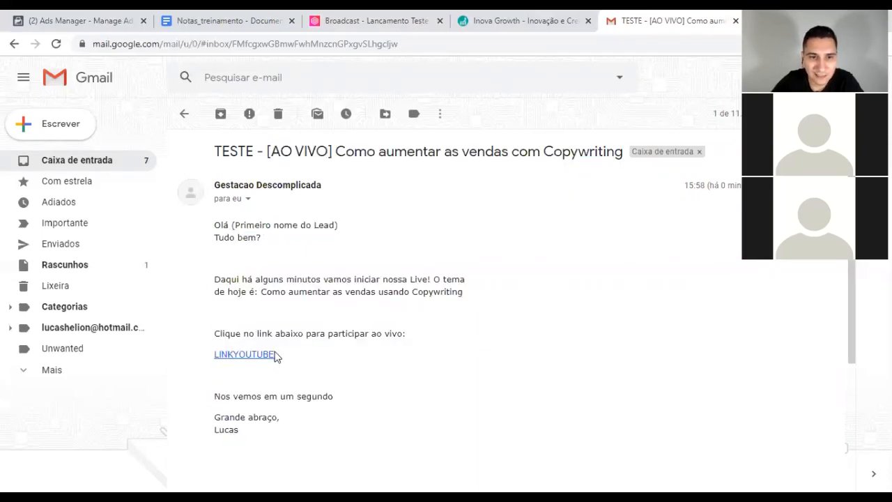
{"action": "scroll", "coordinate": [277, 356], "scroll_direction": "down", "scroll_amount": 3}
{"action": "left_click", "coordinate": [251, 158]}
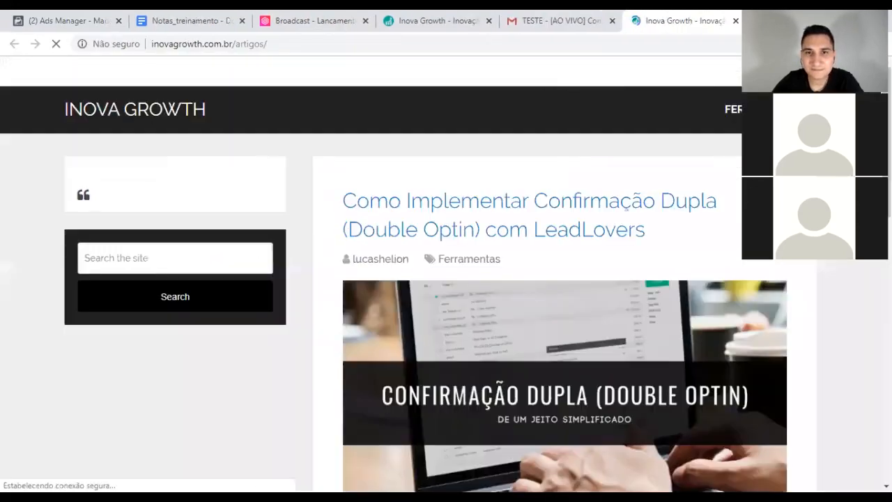
{"action": "left_click", "coordinate": [736, 21]}
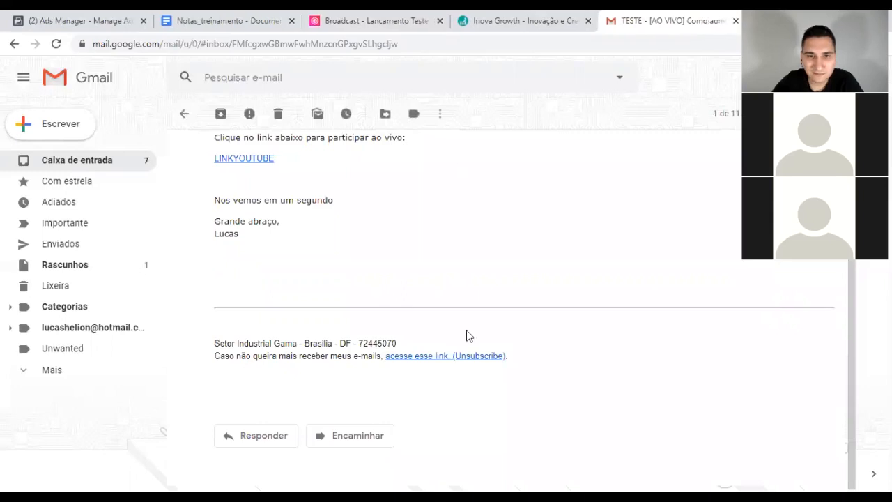
Step: Review the unsubscribe footer and closing lines, then return to the Leadlovers broadcast tab
{"action": "scroll", "coordinate": [255, 329], "scroll_direction": "down", "scroll_amount": 1}
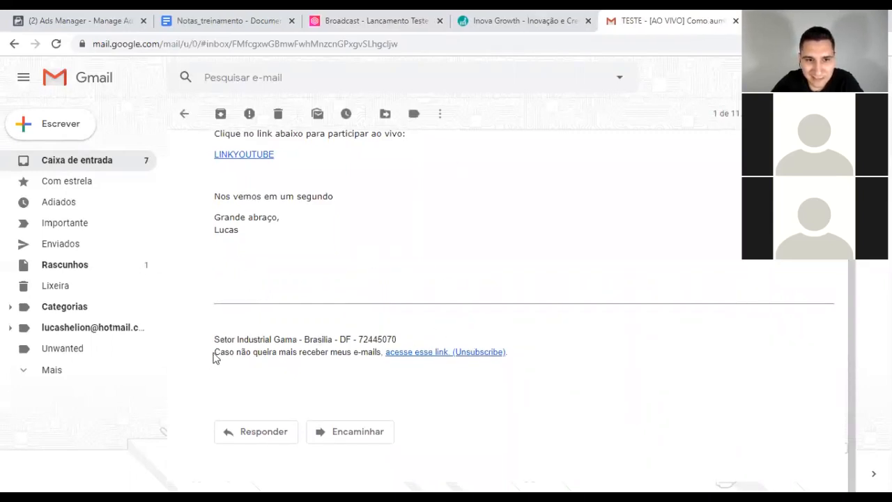
{"action": "left_click_drag", "start_coordinate": [214, 351], "coordinate": [549, 360]}
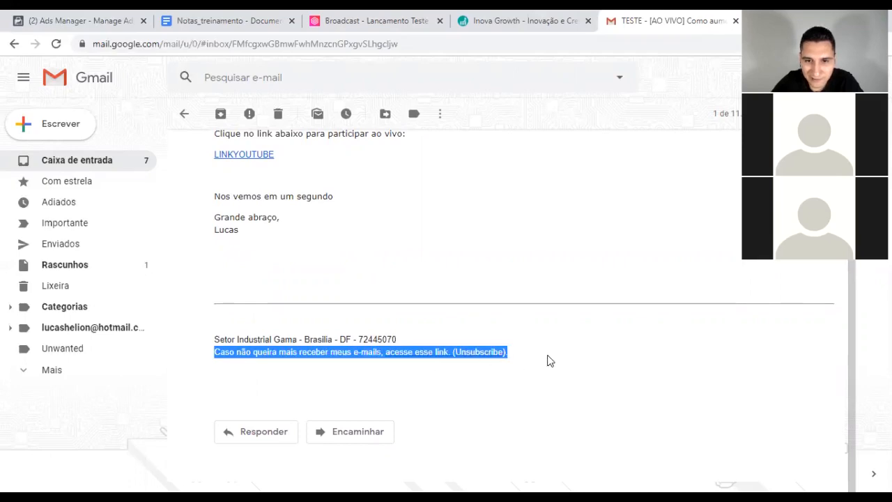
{"action": "left_click", "coordinate": [548, 361]}
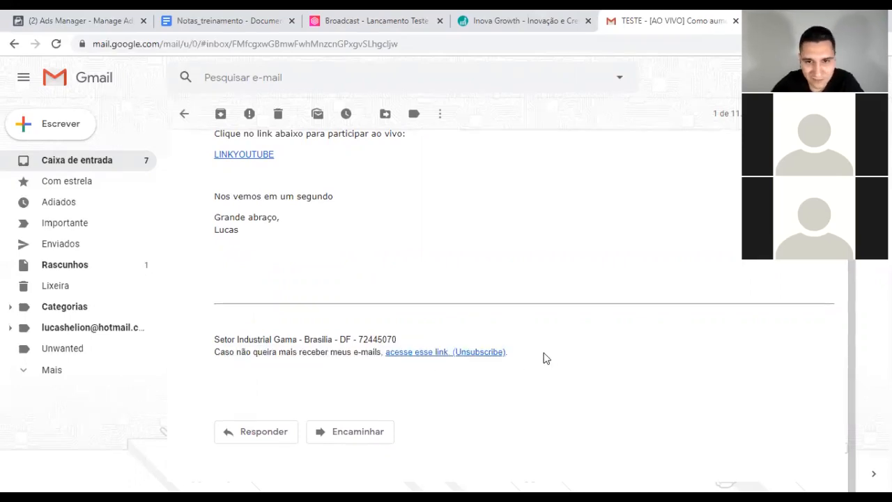
{"action": "left_click_drag", "start_coordinate": [352, 306], "coordinate": [275, 288]}
{"action": "left_click", "coordinate": [276, 287]}
{"action": "scroll", "coordinate": [277, 288], "scroll_direction": "up", "scroll_amount": 3}
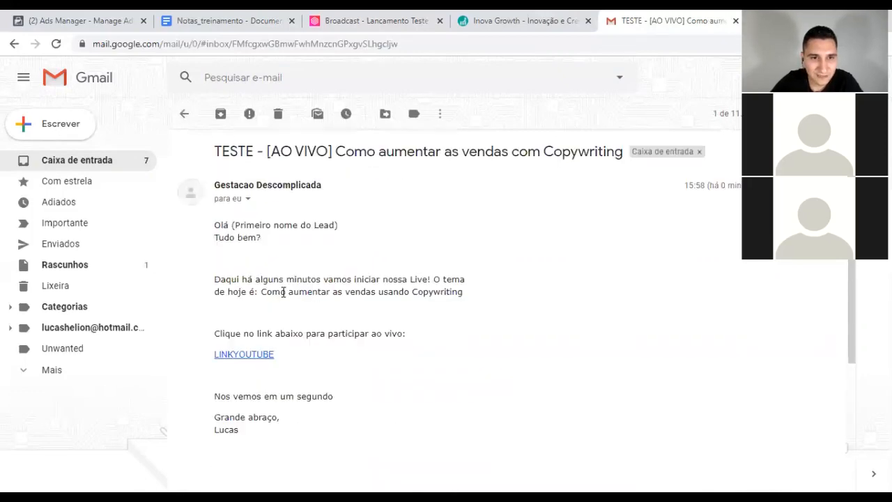
{"action": "left_click_drag", "start_coordinate": [214, 228], "coordinate": [230, 235]}
{"action": "left_click_drag", "start_coordinate": [267, 417], "coordinate": [265, 410]}
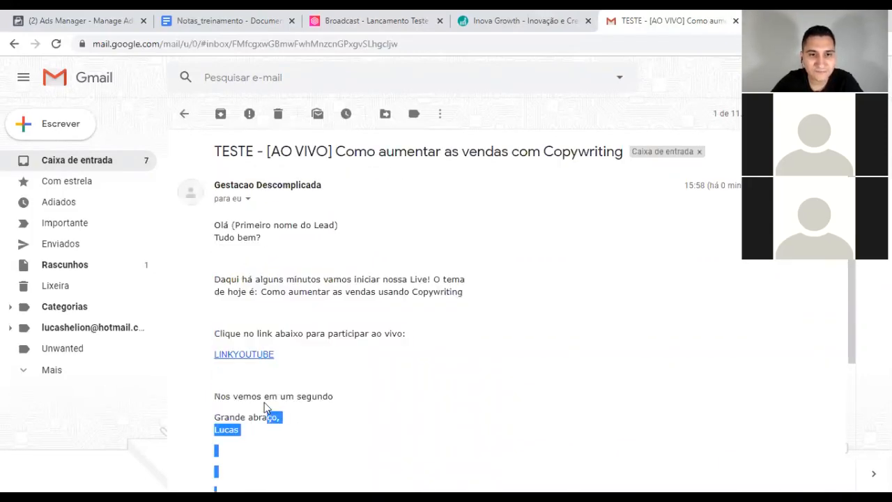
{"action": "left_click", "coordinate": [263, 400]}
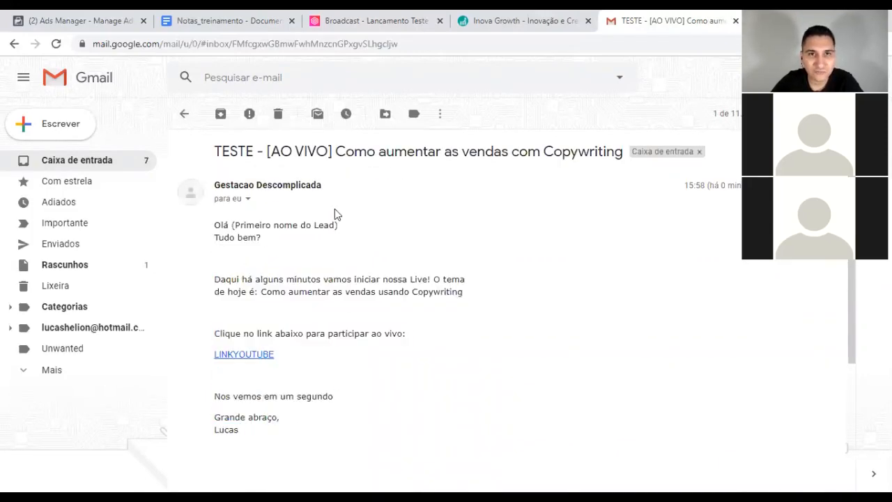
{"action": "left_click", "coordinate": [387, 20]}
Step: Confirm activation of the [AO VIVO] broadcast scheduled for 18:50, then return to the Gmail TESTE email
{"action": "left_click", "coordinate": [86, 378]}
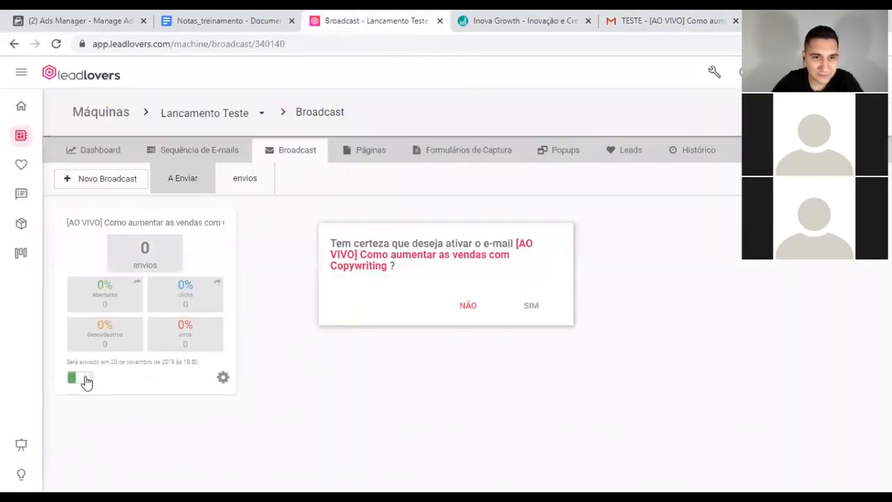
{"action": "left_click_drag", "start_coordinate": [333, 242], "coordinate": [467, 256]}
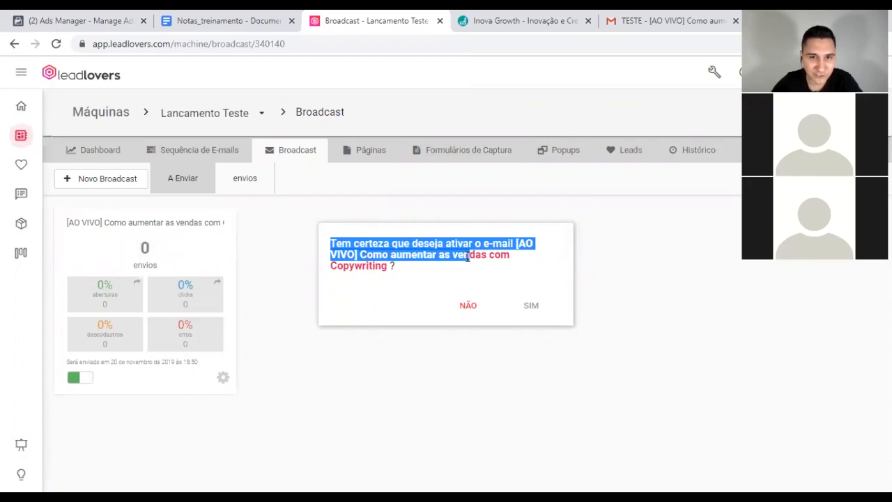
{"action": "left_click", "coordinate": [529, 306]}
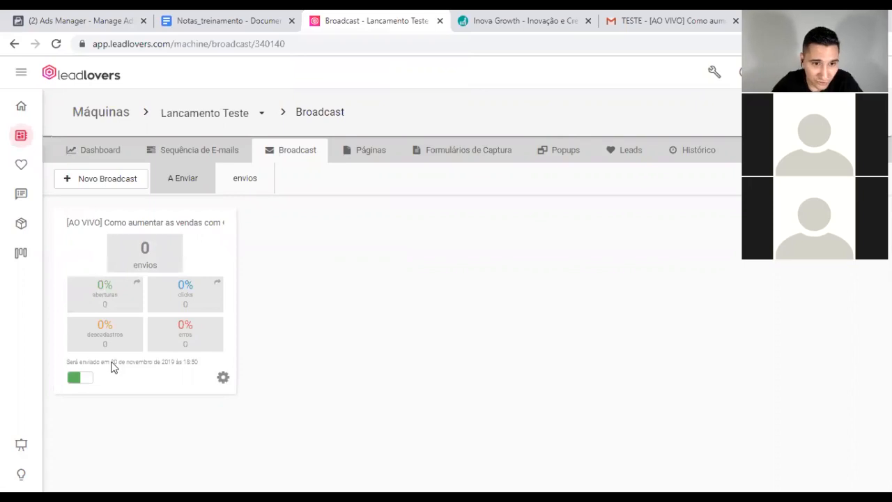
{"action": "left_click_drag", "start_coordinate": [184, 363], "coordinate": [204, 367]}
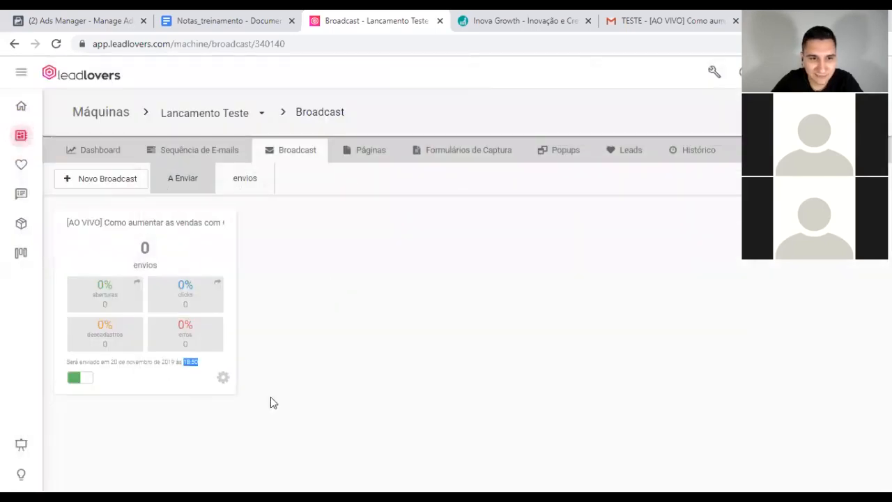
{"action": "left_click", "coordinate": [369, 326]}
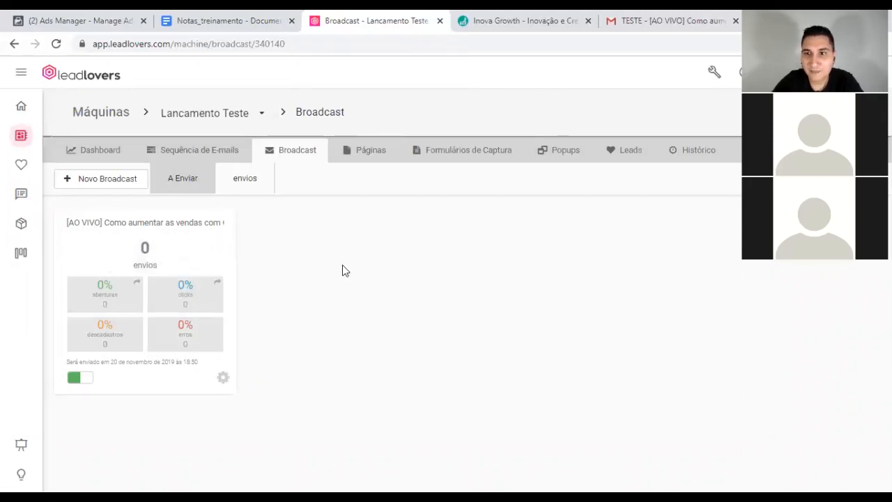
{"action": "left_click", "coordinate": [674, 18]}
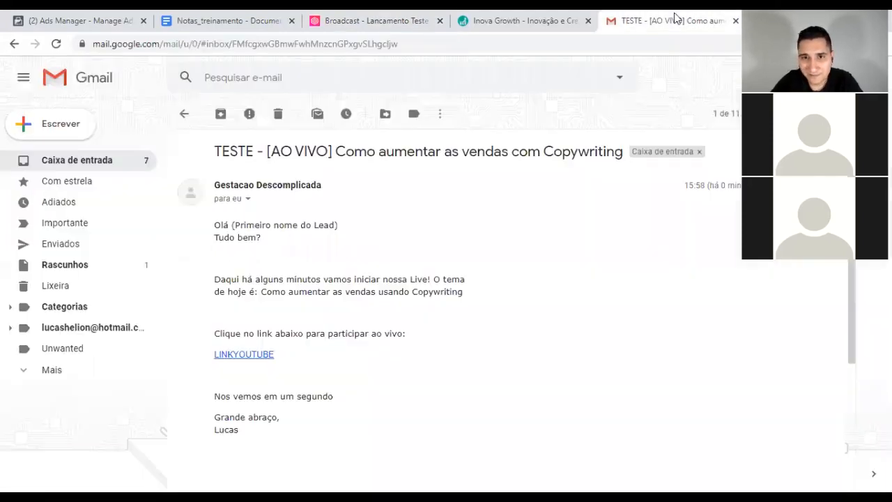
Step: Read the inbox's 'Confirme o seu email' message and its confirmation link, then go back to Leadlovers
{"action": "left_click", "coordinate": [71, 159]}
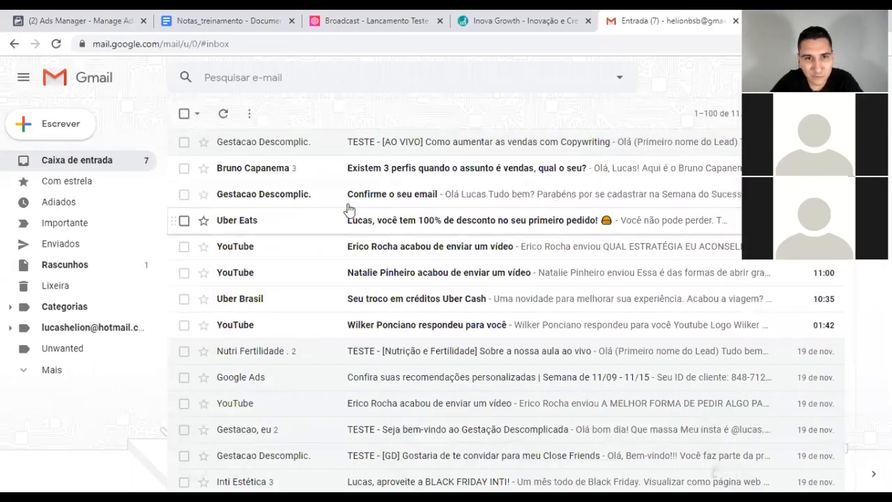
{"action": "left_click", "coordinate": [264, 198]}
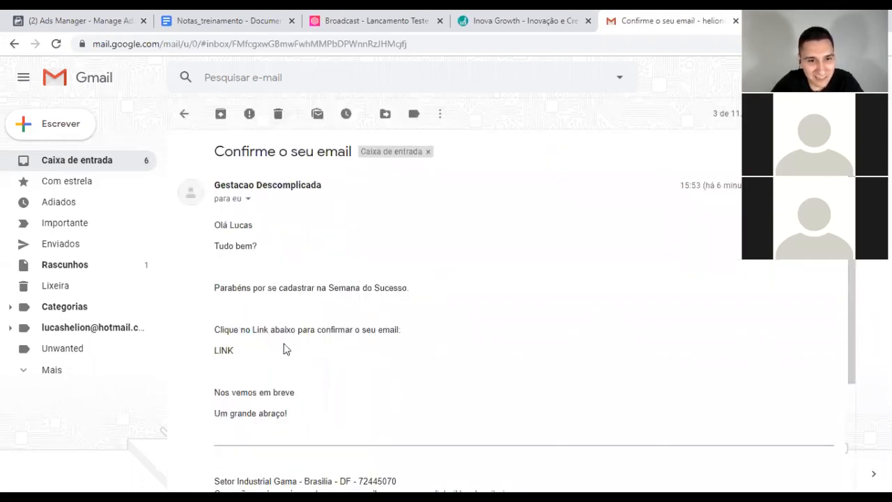
{"action": "mouse_move", "coordinate": [213, 347]}
{"action": "left_mouse_down"}
{"action": "mouse_move", "coordinate": [233, 350]}
{"action": "mouse_move", "coordinate": [214, 344]}
{"action": "left_mouse_up"}
{"action": "left_click", "coordinate": [234, 347]}
{"action": "left_click", "coordinate": [282, 328]}
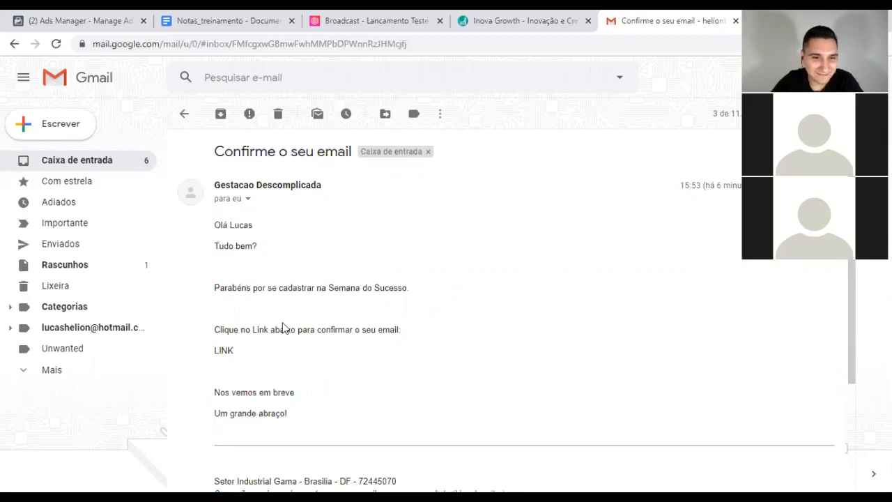
{"action": "triple_click", "coordinate": [286, 327]}
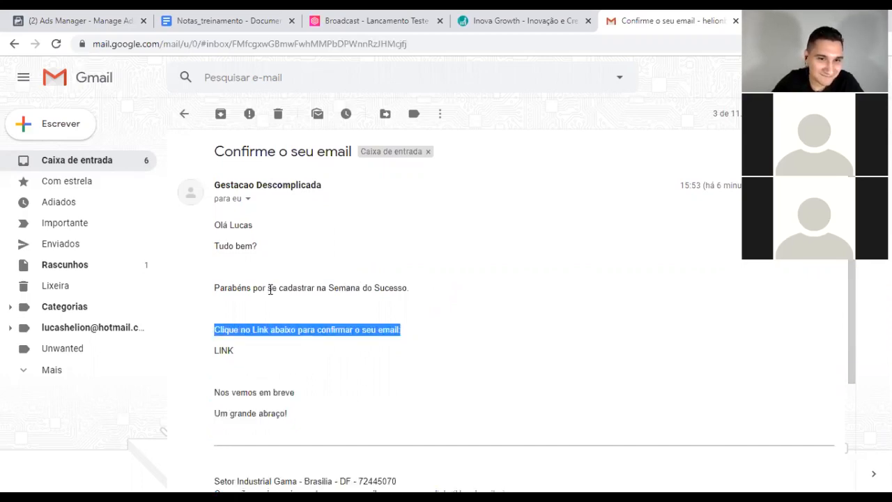
{"action": "left_click", "coordinate": [282, 314]}
{"action": "left_click_drag", "start_coordinate": [217, 223], "coordinate": [295, 409]}
{"action": "left_click", "coordinate": [299, 401]}
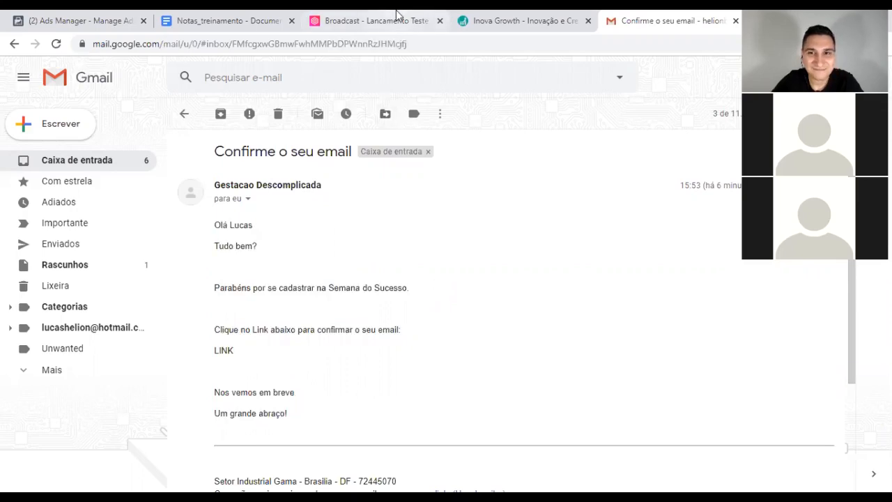
{"action": "left_click", "coordinate": [115, 160]}
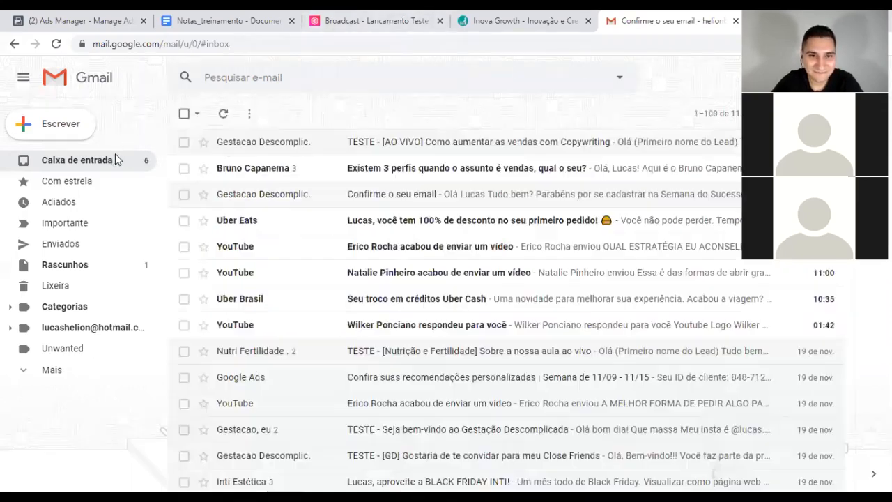
{"action": "left_click", "coordinate": [403, 19]}
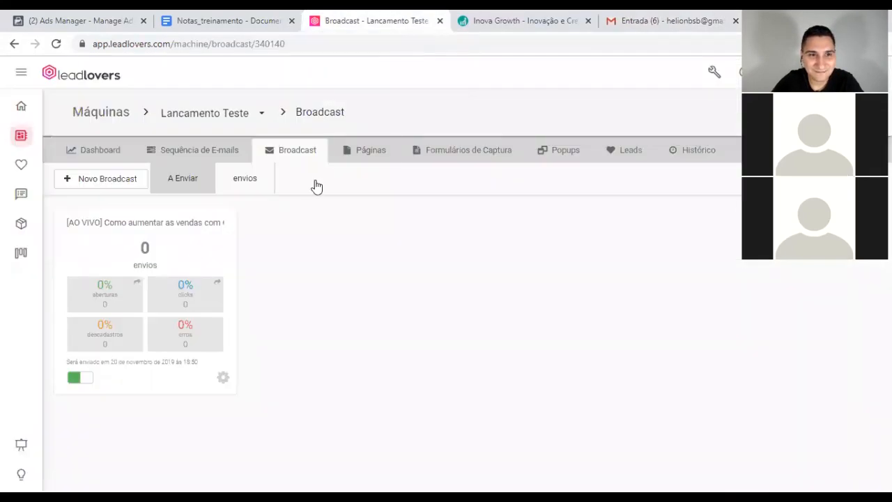
Step: Toggle the Single Optin funnel's detailed email cards on and off, then open 'Confirme o seu email' in Gmail
{"action": "left_click", "coordinate": [189, 152]}
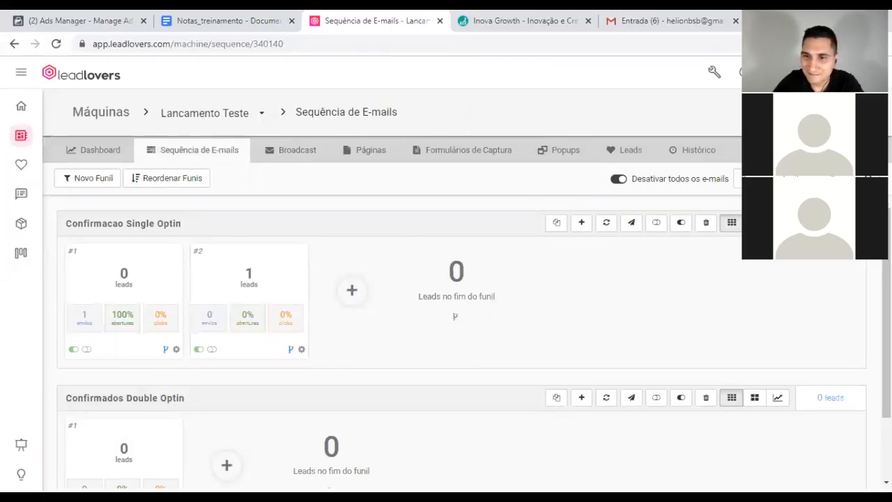
{"action": "left_click", "coordinate": [755, 223]}
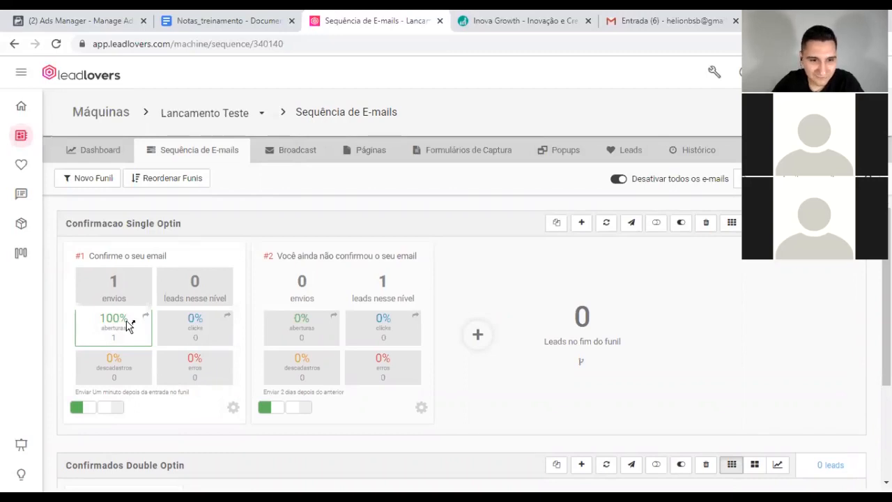
{"action": "scroll", "coordinate": [231, 253], "scroll_direction": "down", "scroll_amount": 2}
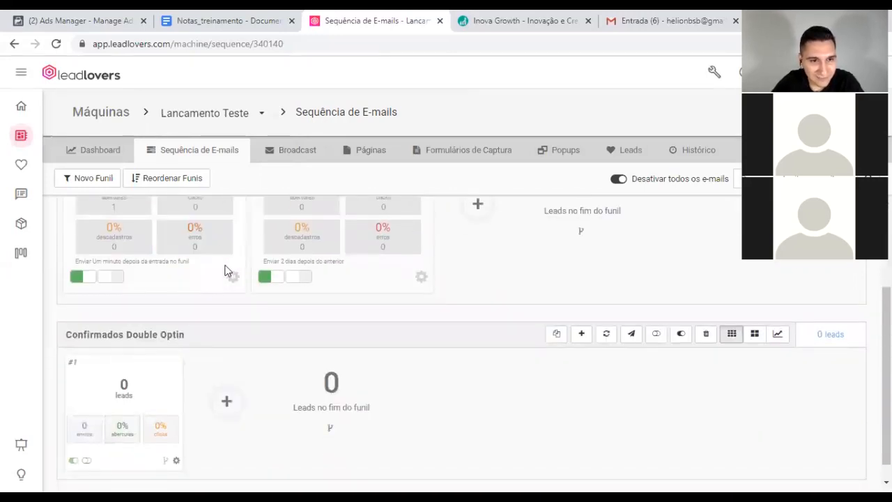
{"action": "scroll", "coordinate": [195, 260], "scroll_direction": "up", "scroll_amount": 2}
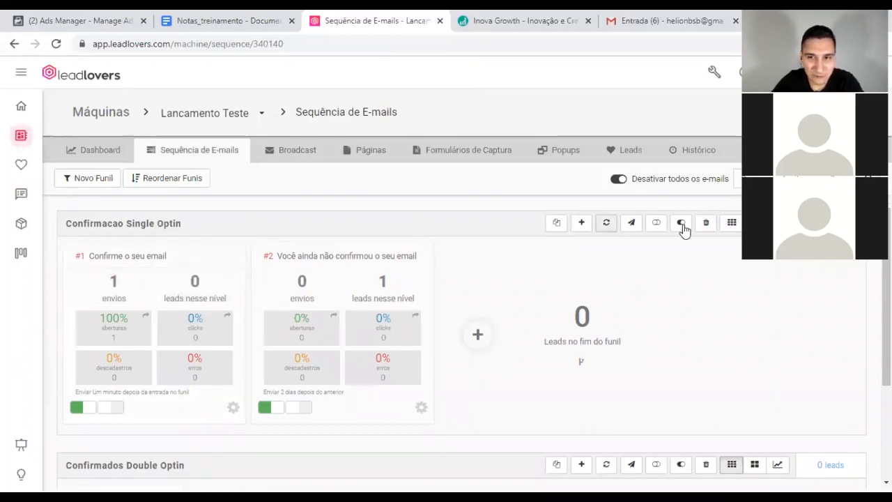
{"action": "left_click", "coordinate": [732, 222]}
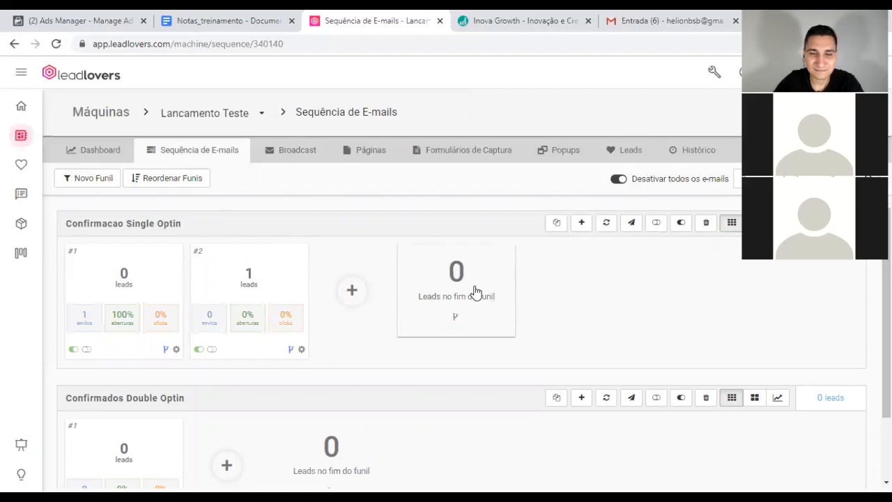
{"action": "scroll", "coordinate": [474, 291], "scroll_direction": "down", "scroll_amount": 2}
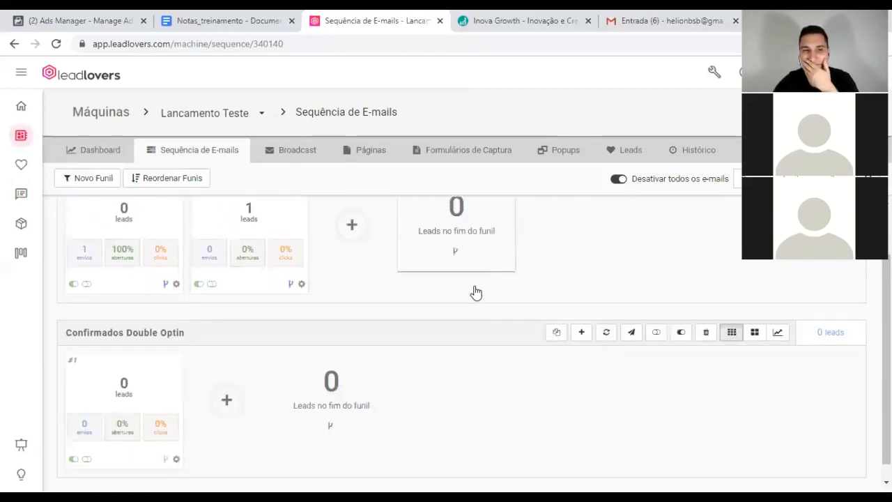
{"action": "scroll", "coordinate": [474, 291], "scroll_direction": "up", "scroll_amount": 2}
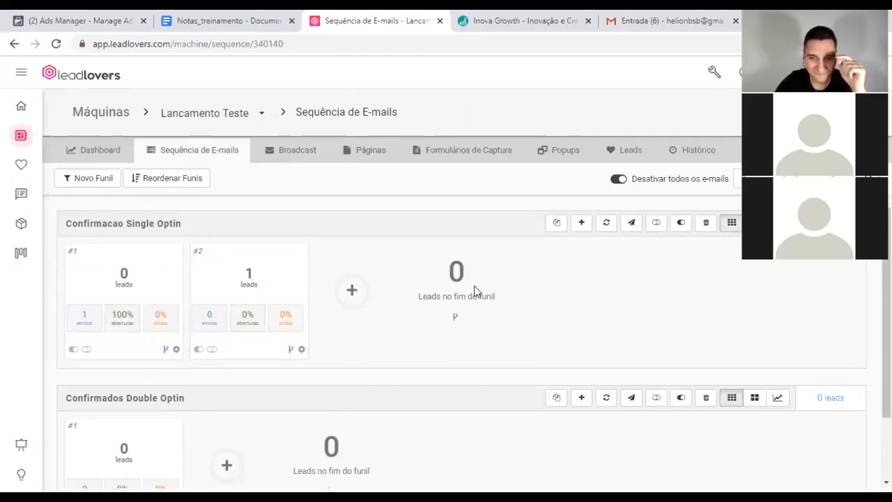
{"action": "scroll", "coordinate": [474, 292], "scroll_direction": "down", "scroll_amount": 2}
{"action": "scroll", "coordinate": [474, 292], "scroll_direction": "up", "scroll_amount": 2}
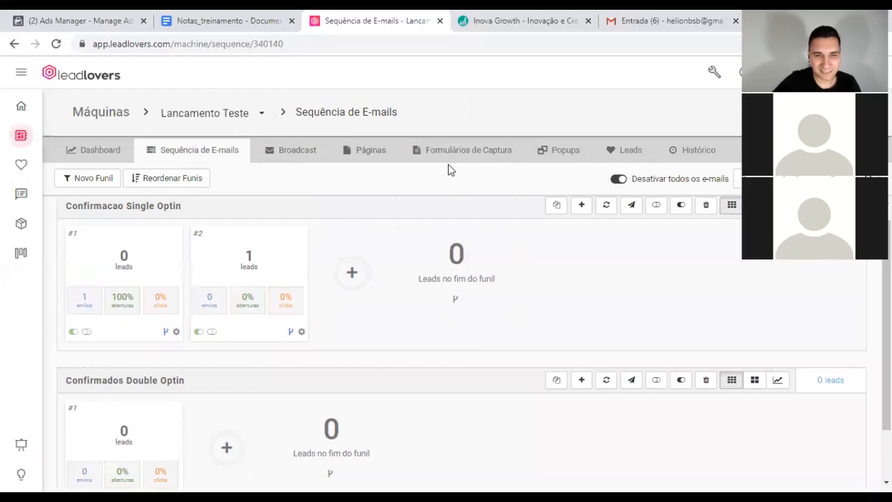
{"action": "left_click", "coordinate": [645, 16]}
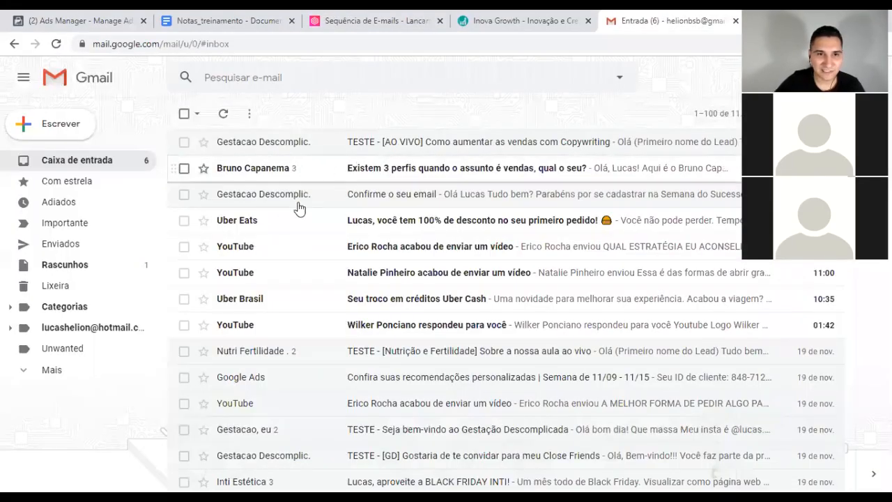
{"action": "left_click", "coordinate": [274, 201]}
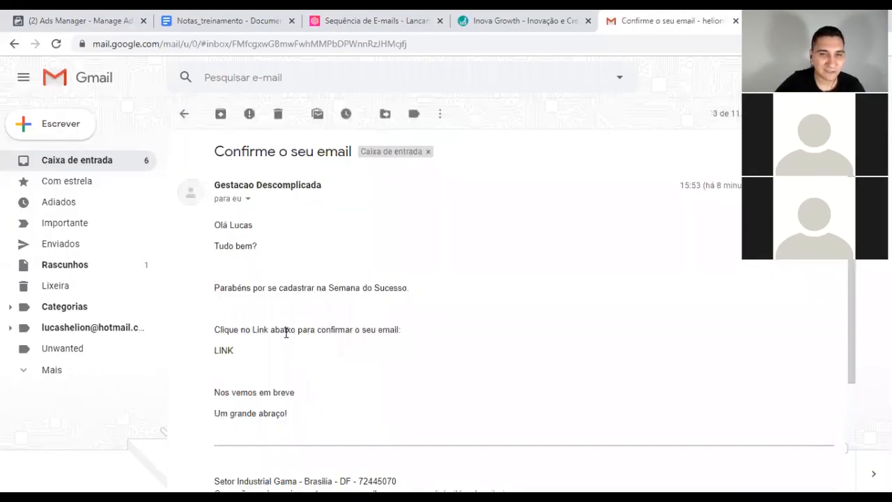
Step: Back on the Leadlovers sequences page, scroll through the Single and Double Optin funnel statistics
{"action": "left_click", "coordinate": [422, 14]}
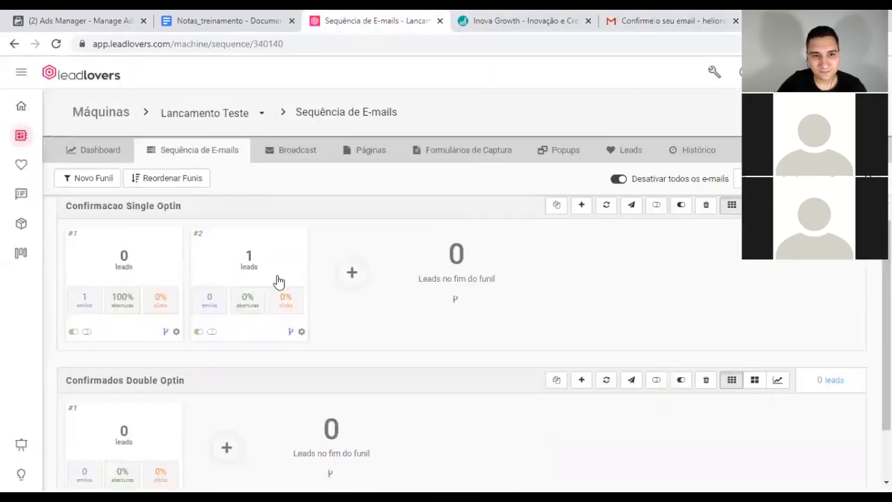
{"action": "scroll", "coordinate": [167, 365], "scroll_direction": "down", "scroll_amount": 1}
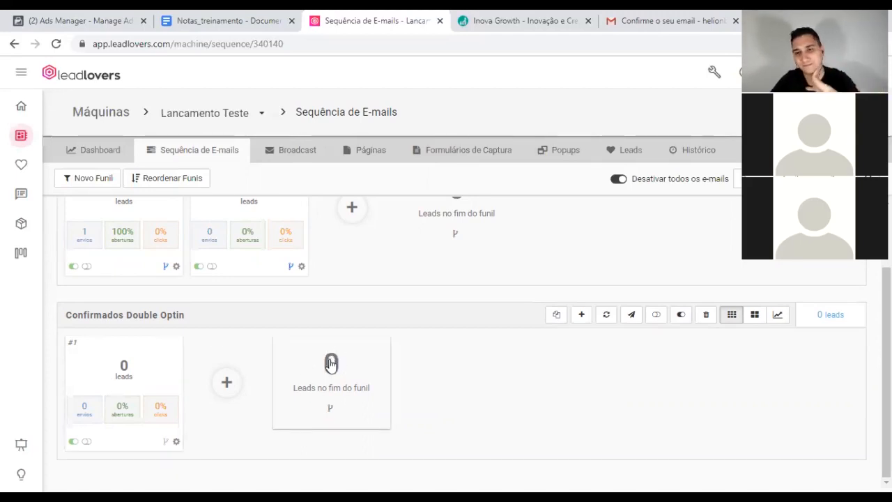
{"action": "scroll", "coordinate": [331, 364], "scroll_direction": "up", "scroll_amount": 1}
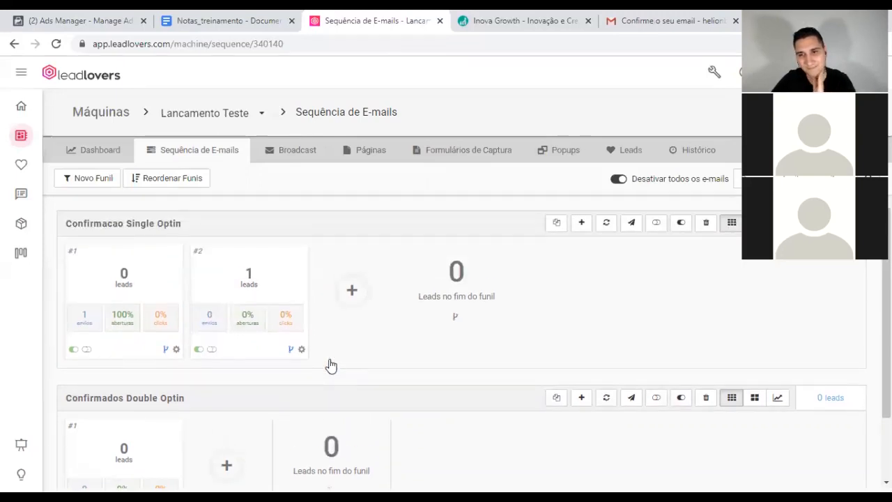
{"action": "scroll", "coordinate": [373, 319], "scroll_direction": "down", "scroll_amount": 1}
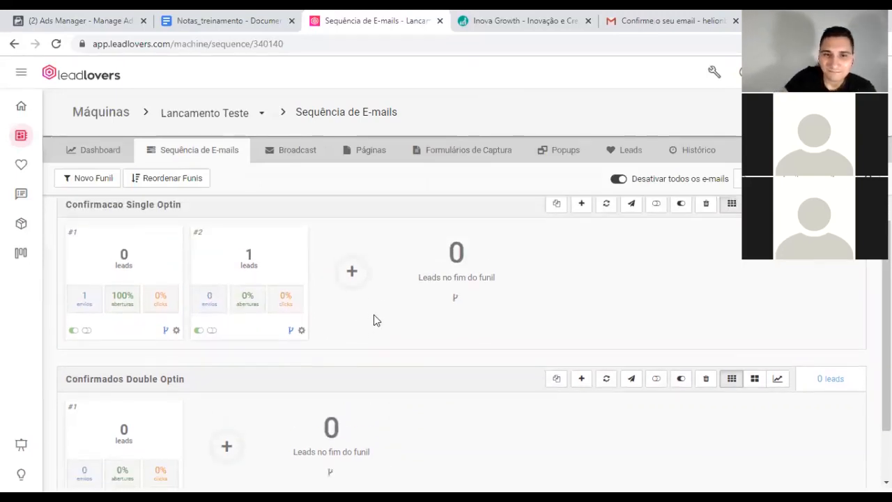
{"action": "scroll", "coordinate": [386, 293], "scroll_direction": "up", "scroll_amount": 1}
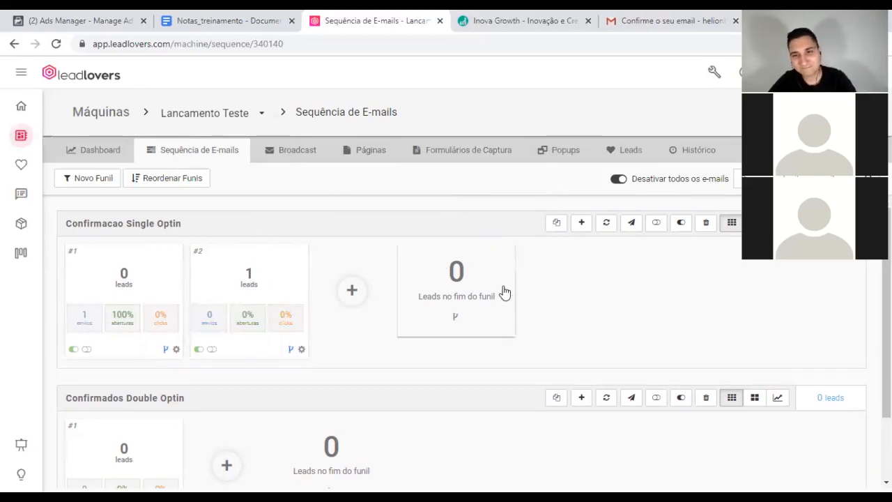
{"action": "scroll", "coordinate": [427, 283], "scroll_direction": "down", "scroll_amount": 1}
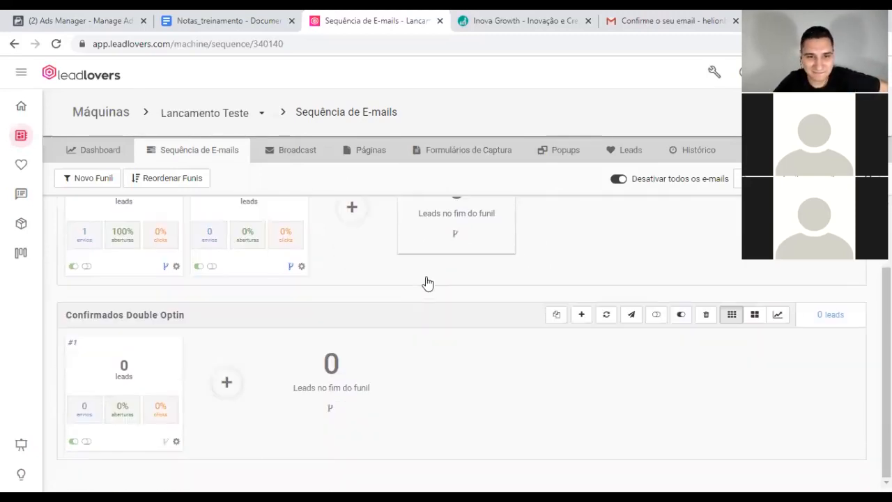
{"action": "scroll", "coordinate": [423, 281], "scroll_direction": "up", "scroll_amount": 1}
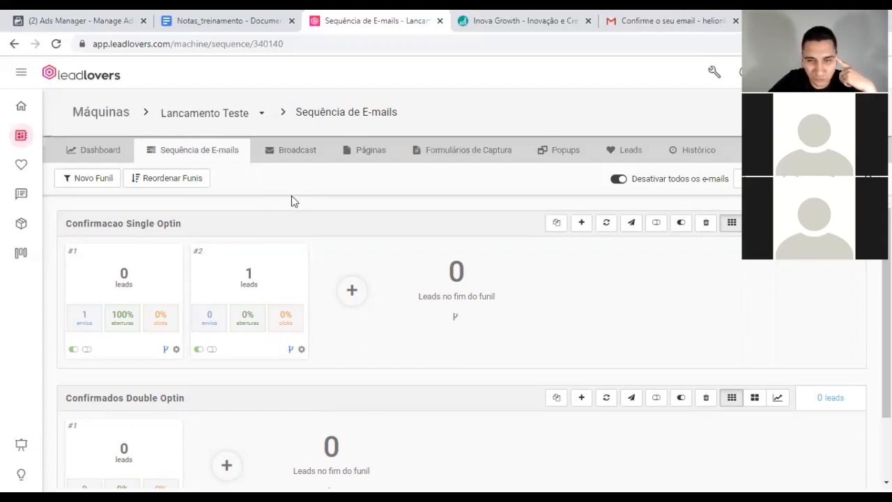
Step: From the capture forms list, create a new Formulário estático
{"action": "left_click", "coordinate": [454, 157]}
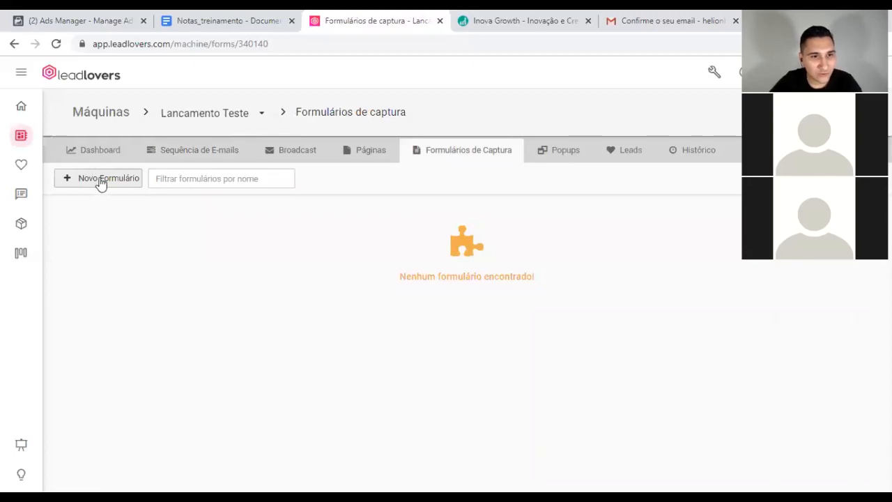
{"action": "left_click", "coordinate": [101, 180]}
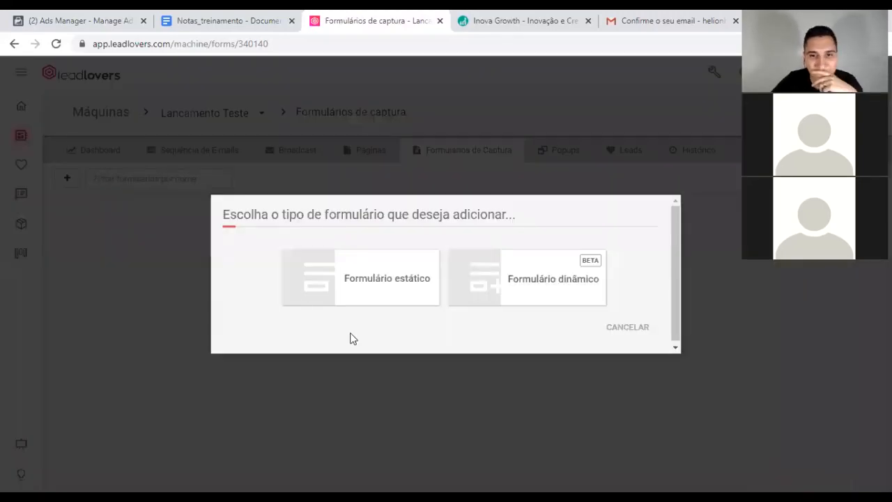
{"action": "left_click", "coordinate": [360, 286]}
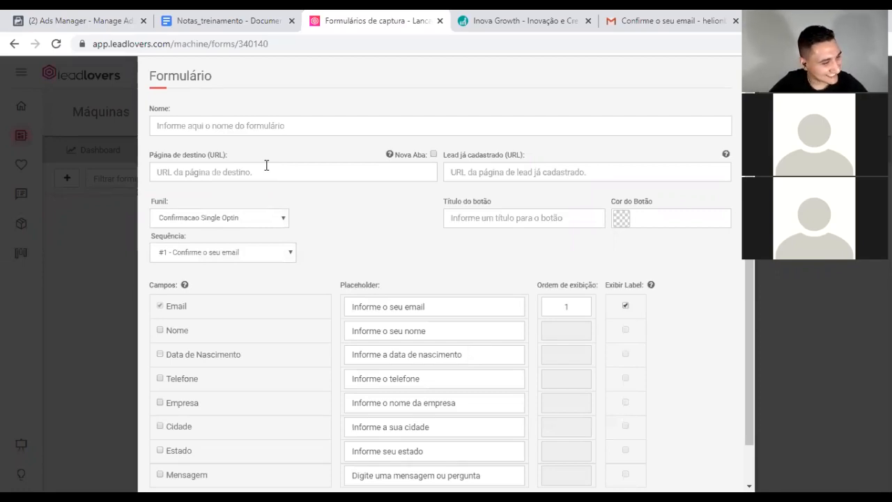
Step: Name the form Form_Inscricao_Semana-Sucesso
{"action": "left_click", "coordinate": [231, 129]}
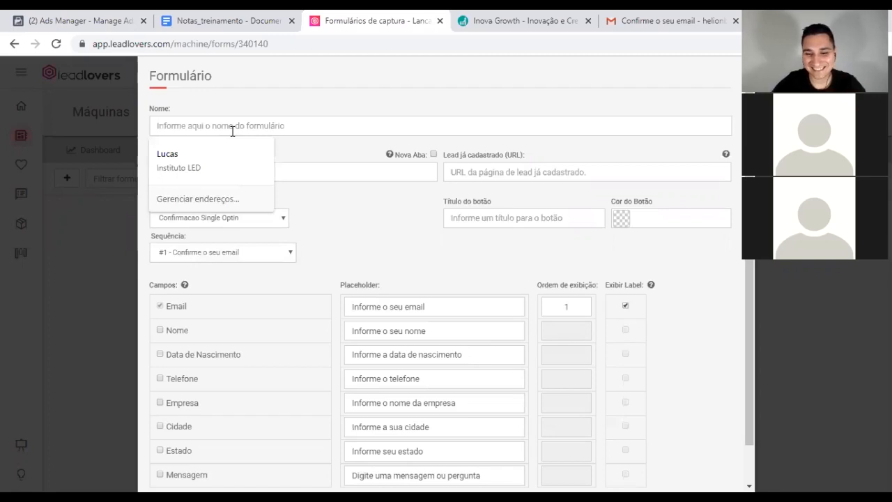
{"action": "type", "text": "F"}
{"action": "key", "text": "BackSpace"}
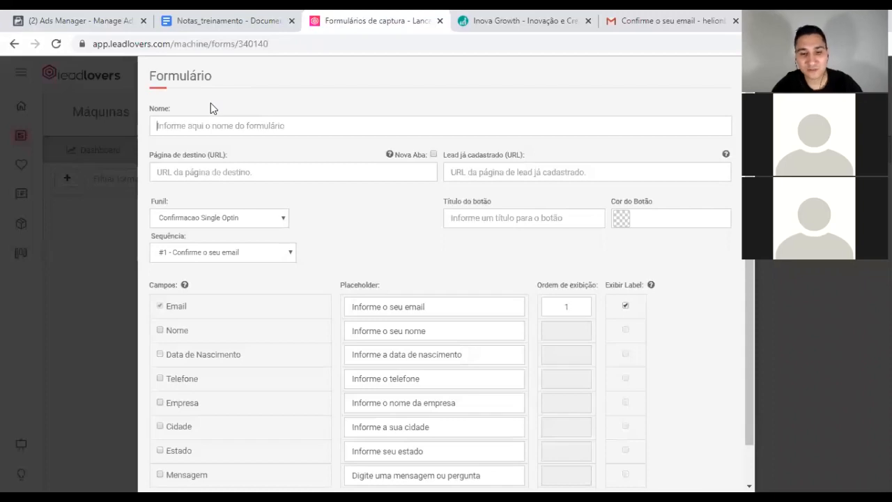
{"action": "type", "text": "For"}
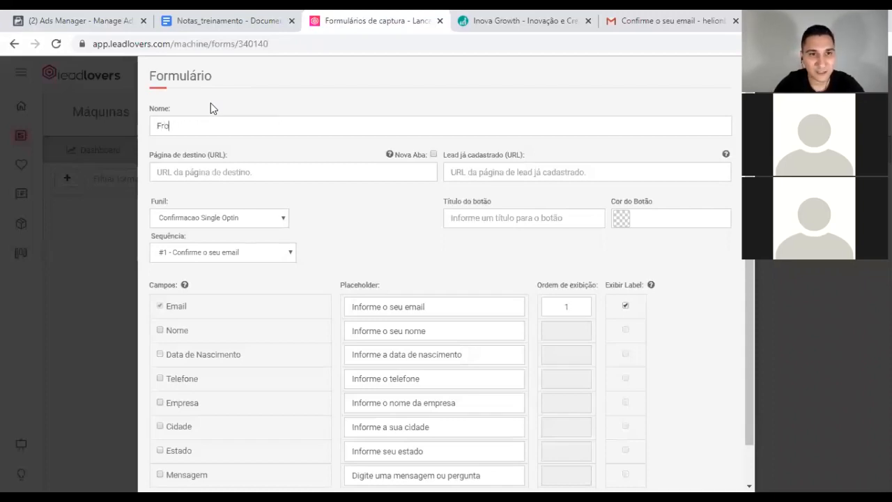
{"action": "type", "text": "m_"}
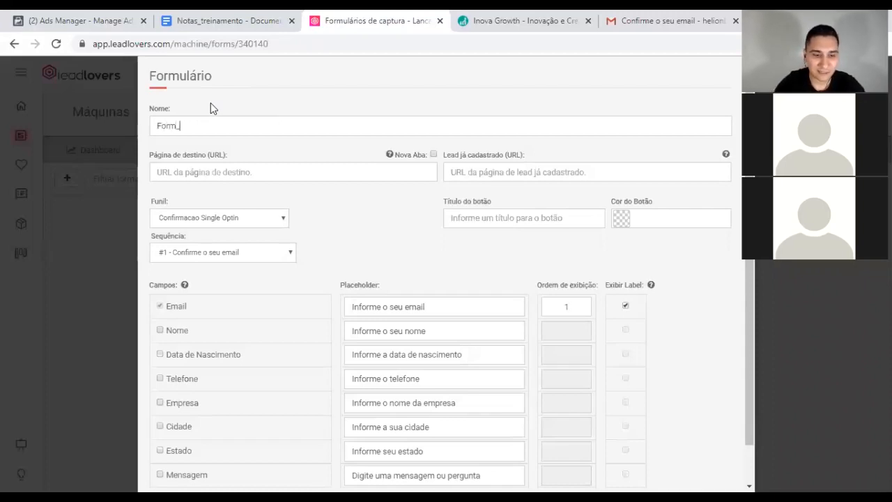
{"action": "type", "text": "l"}
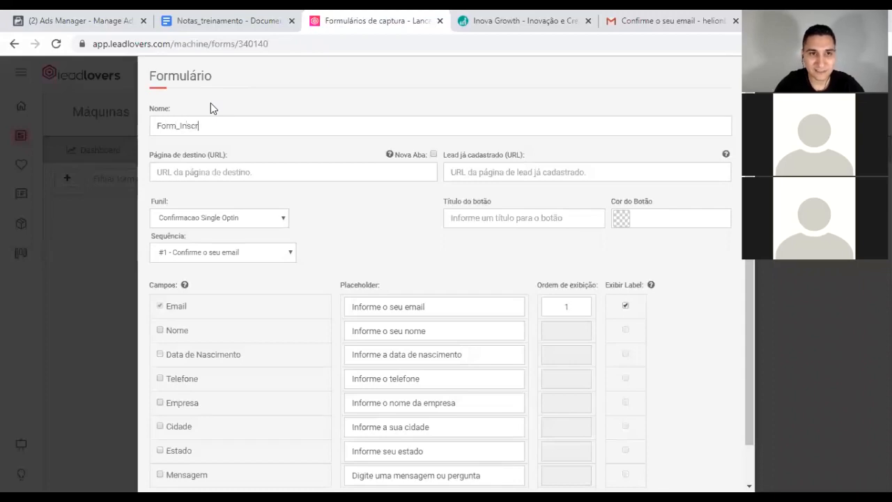
{"action": "type", "text": "nscricao_Semanado"}
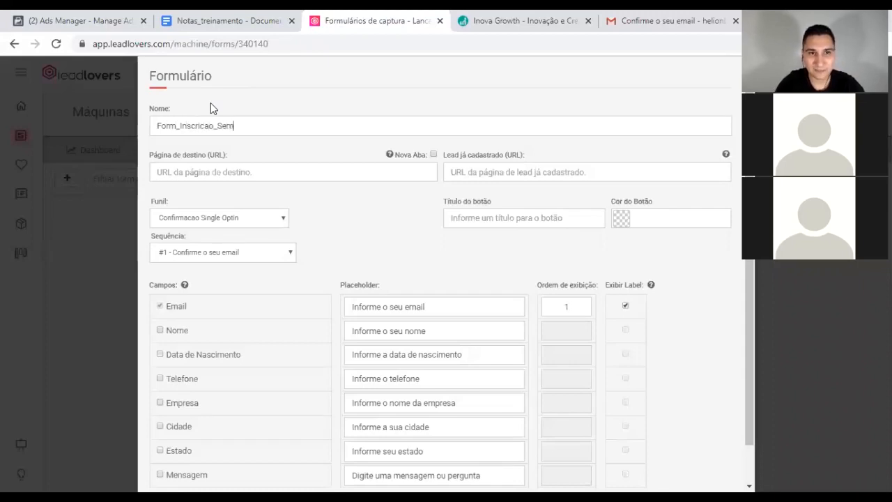
{"action": "key", "text": "BackSpace"}
{"action": "key", "text": "BackSpace"}
{"action": "type", "text": "-Sucesso"}
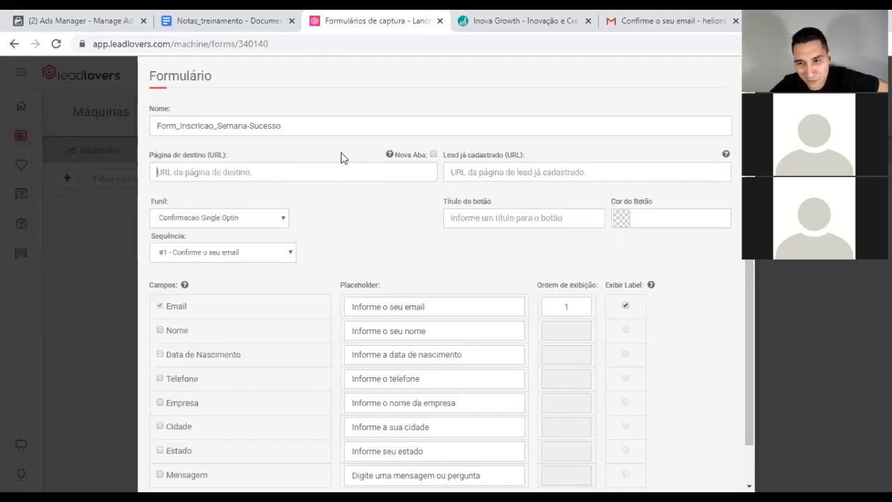
{"action": "left_click", "coordinate": [502, 18]}
{"action": "left_click", "coordinate": [391, 47]}
{"action": "key", "text": "ctrl+c"}
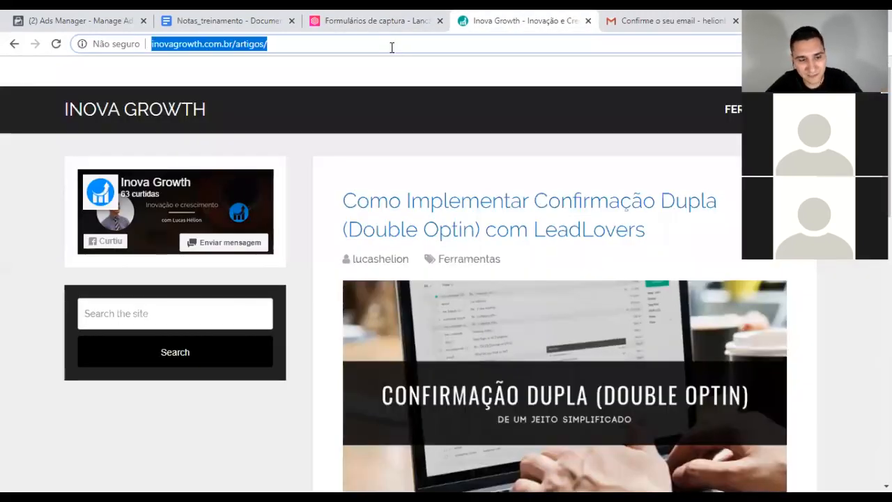
{"action": "left_click", "coordinate": [352, 17]}
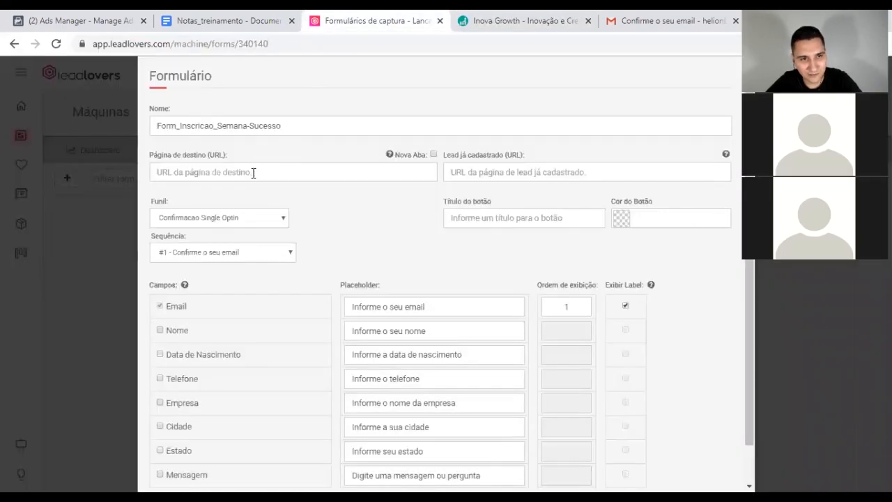
{"action": "key", "text": "ctrl+v"}
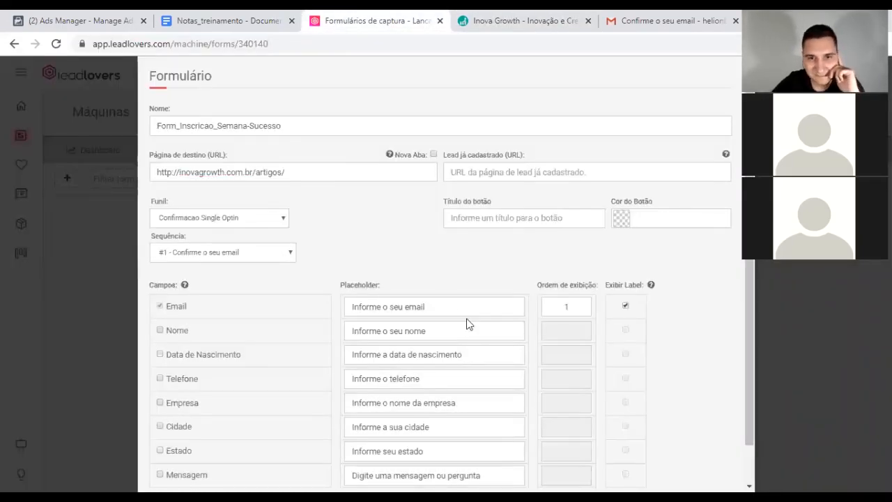
{"action": "scroll", "coordinate": [367, 224], "scroll_direction": "down", "scroll_amount": 1}
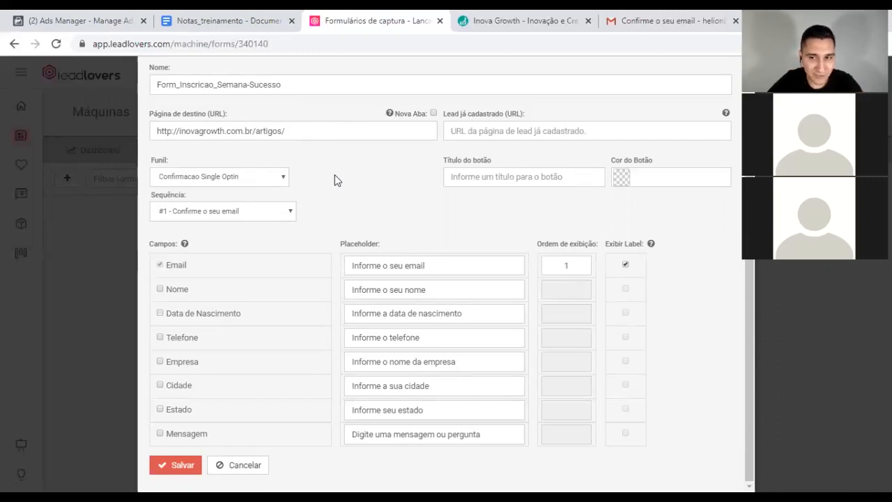
Step: Keep the Single Optin funnel and Confirme o seu email sequence, and title the button 'Quero Participar'
{"action": "left_click", "coordinate": [277, 178]}
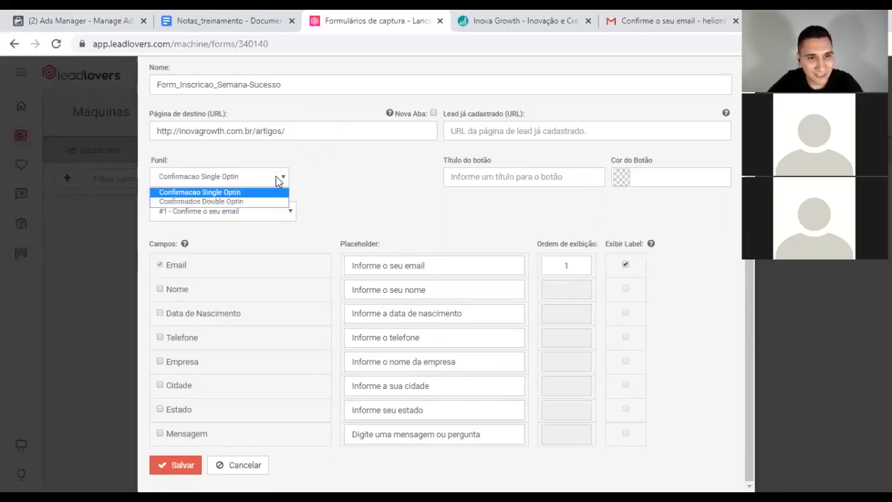
{"action": "left_click", "coordinate": [205, 193]}
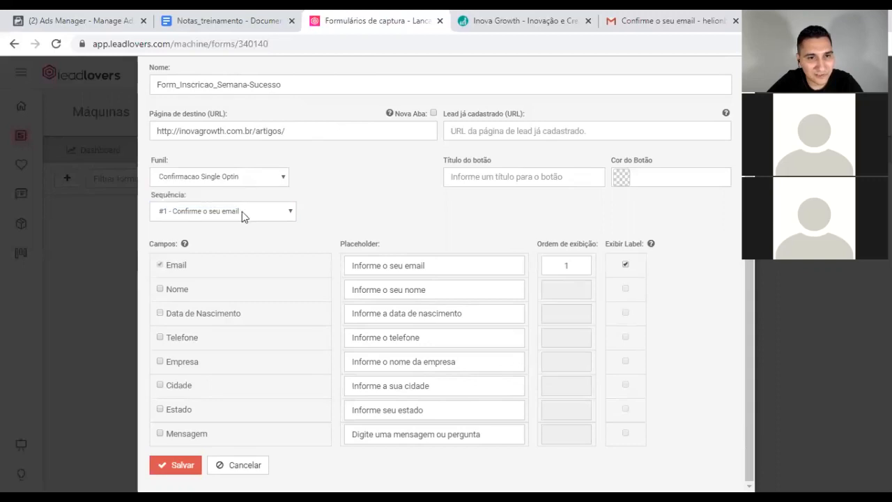
{"action": "left_click", "coordinate": [233, 211]}
{"action": "left_click", "coordinate": [203, 227]}
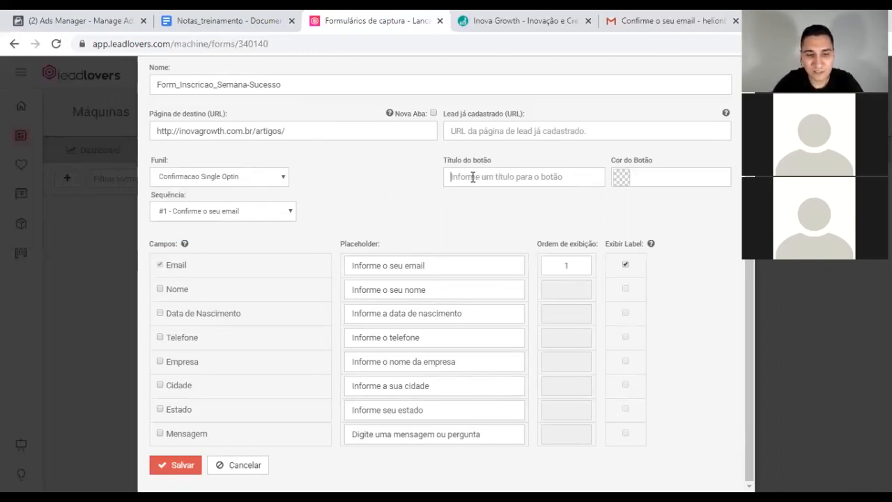
{"action": "type", "text": "Quero Participar"}
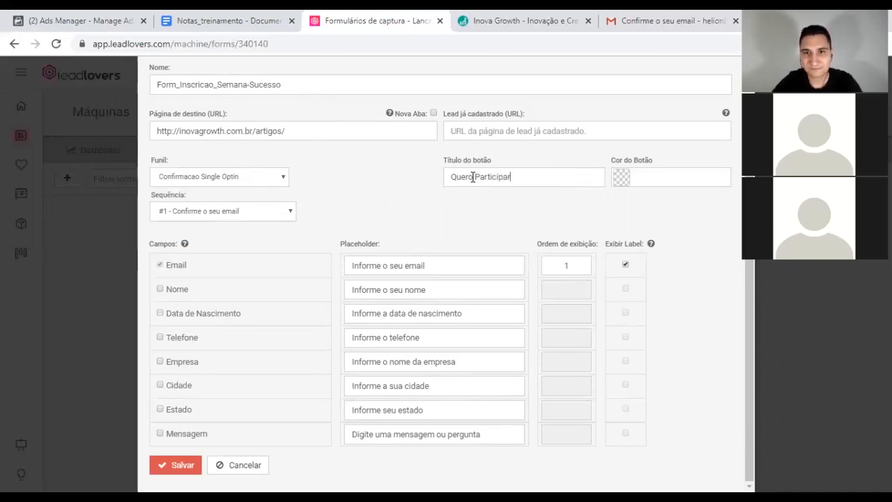
Step: Set the submit button colour to dark green, rgba(0, 148, 12, 1)
{"action": "left_click", "coordinate": [621, 177]}
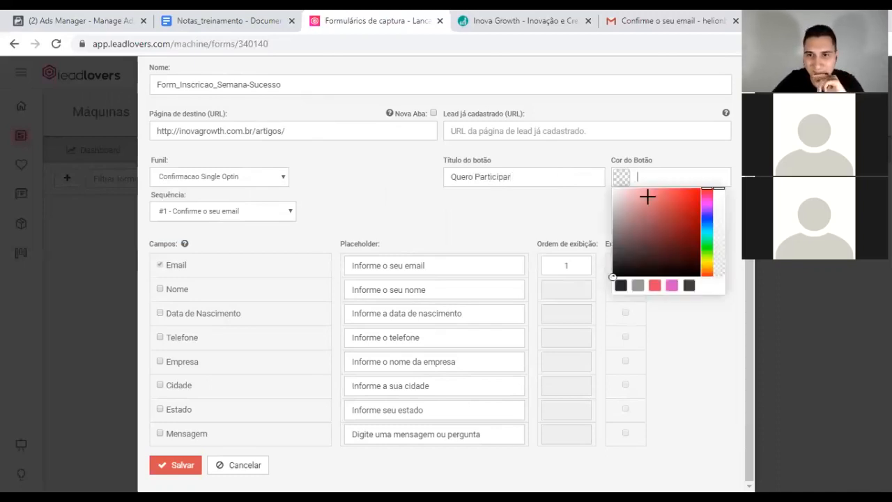
{"action": "left_click", "coordinate": [706, 243]}
{"action": "left_click_drag", "start_coordinate": [696, 205], "coordinate": [701, 226]}
{"action": "left_click", "coordinate": [509, 210]}
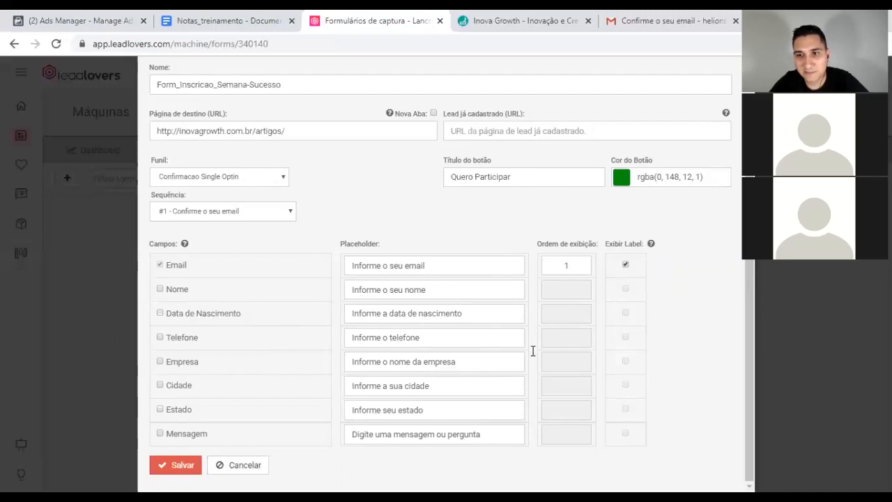
Step: Add the Nome field with display order 1, set Email to order 2, and save the form
{"action": "left_click", "coordinate": [161, 290]}
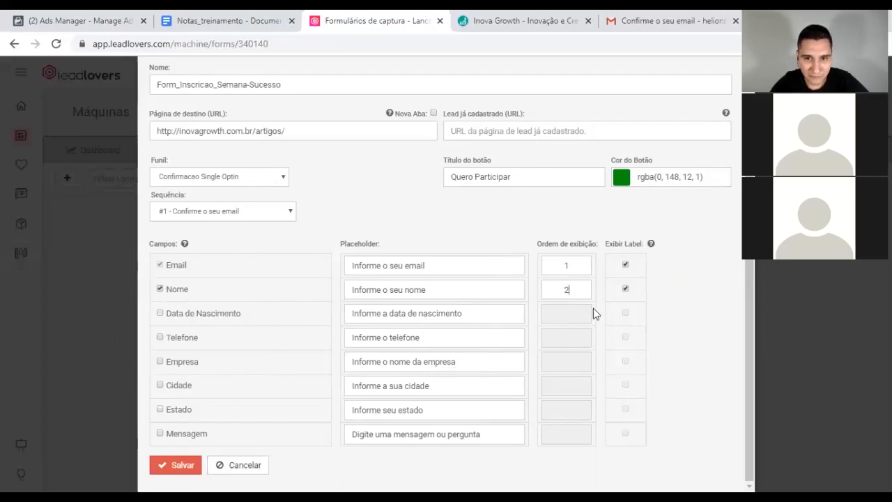
{"action": "left_click", "coordinate": [573, 291]}
{"action": "key", "text": "BackSpace"}
{"action": "type", "text": "1"}
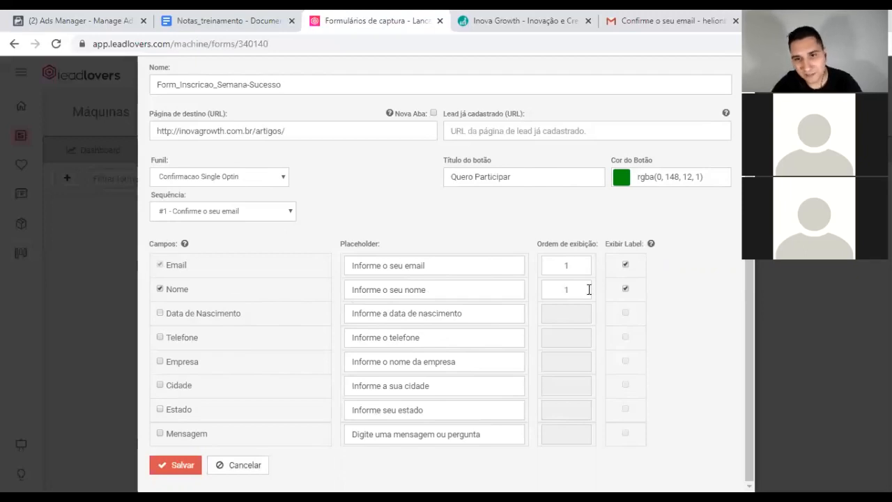
{"action": "left_click", "coordinate": [579, 264]}
{"action": "key", "text": "BackSpace"}
{"action": "type", "text": "2"}
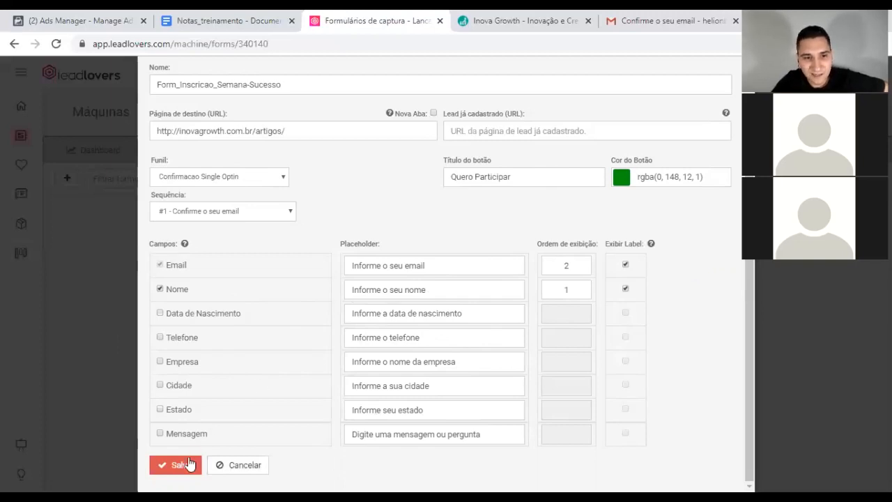
{"action": "left_click", "coordinate": [174, 466]}
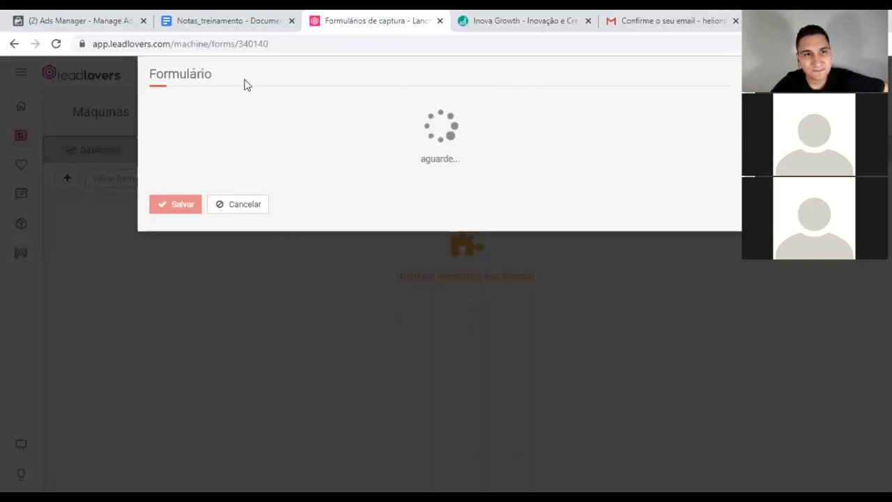
{"action": "left_click", "coordinate": [667, 21]}
Step: Close Gmail and return to the Leadlovers form's 16-line HTML embed code
{"action": "left_click", "coordinate": [103, 167]}
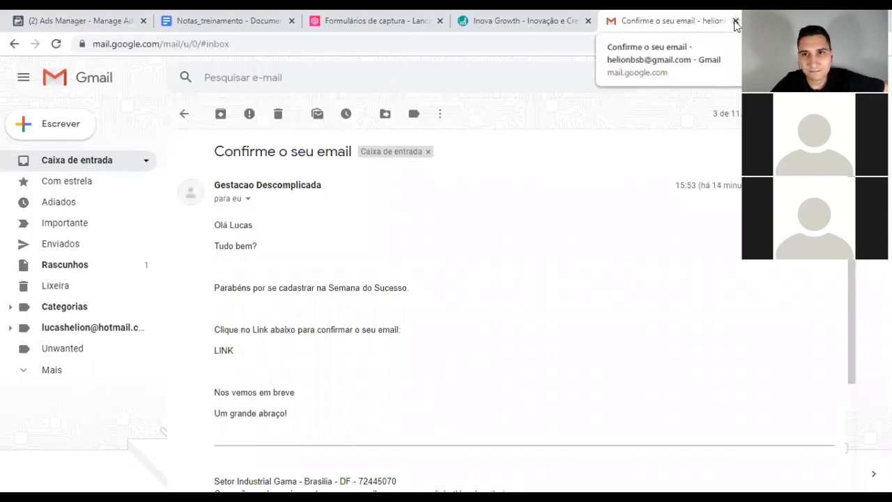
{"action": "left_click", "coordinate": [735, 21]}
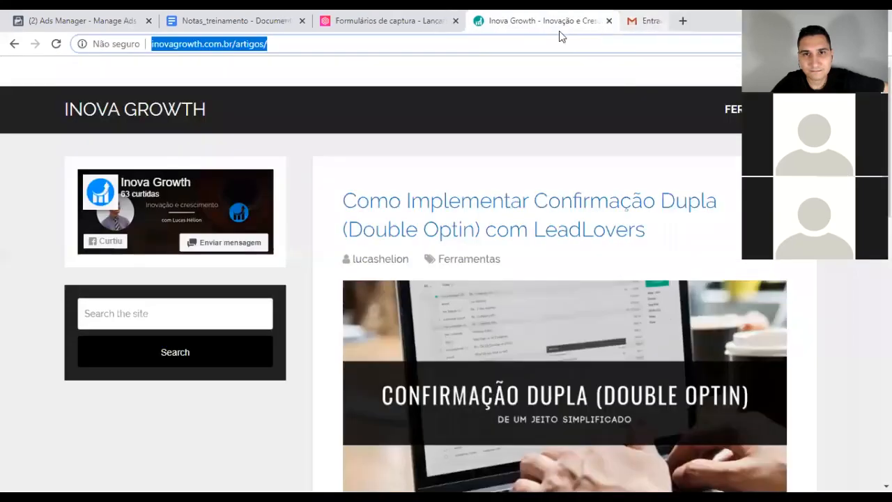
{"action": "left_click", "coordinate": [401, 22]}
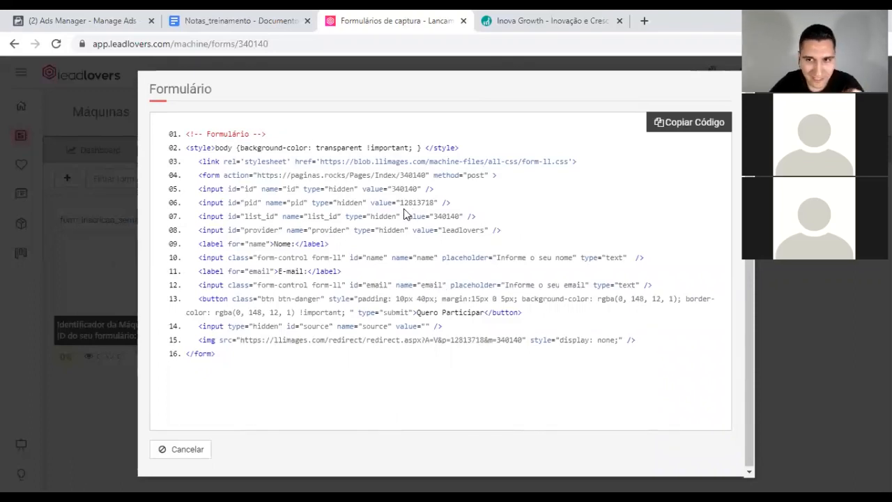
Step: Copy the form's HTML embed code with Copiar Código, confirmed by 'Codigo Copiado'
{"action": "left_click", "coordinate": [670, 125]}
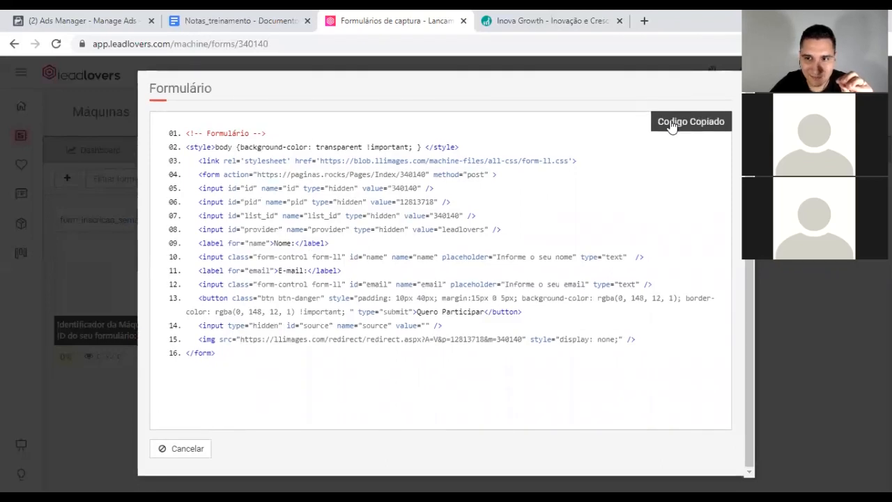
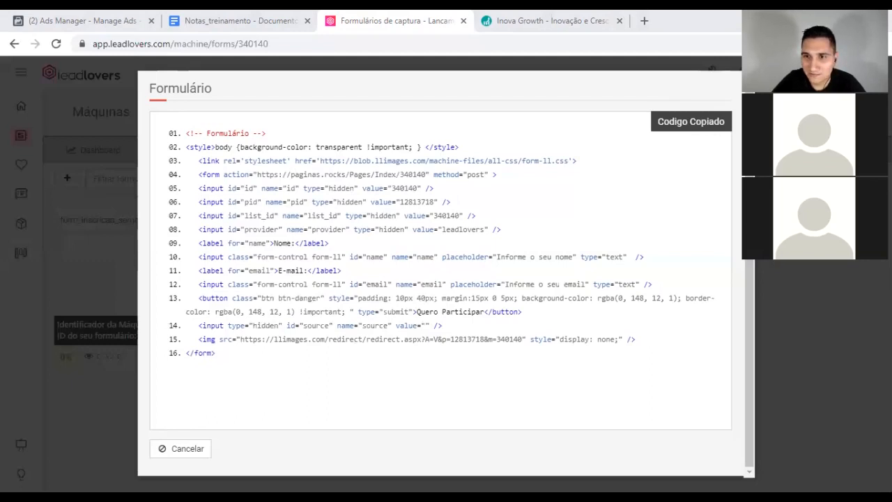
Step: Open teste4.html in Chrome and try its Nome and E-mail fields
{"action": "left_click", "coordinate": [575, 166]}
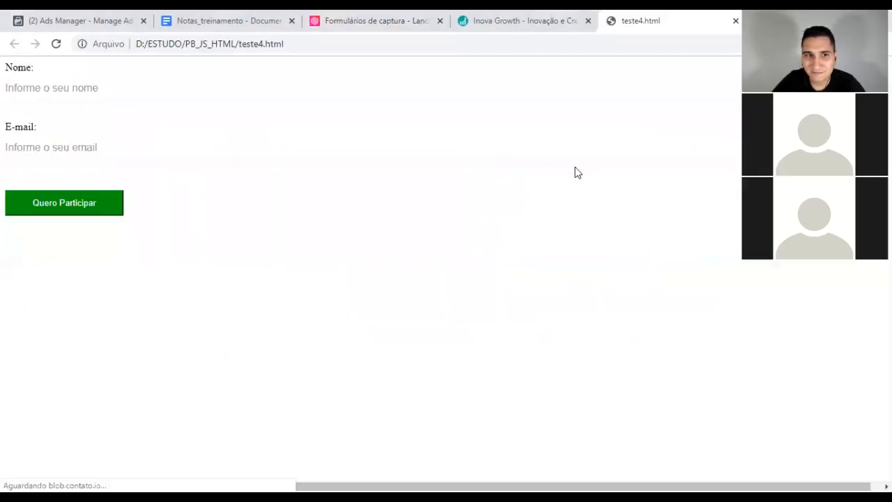
{"action": "left_click", "coordinate": [71, 88]}
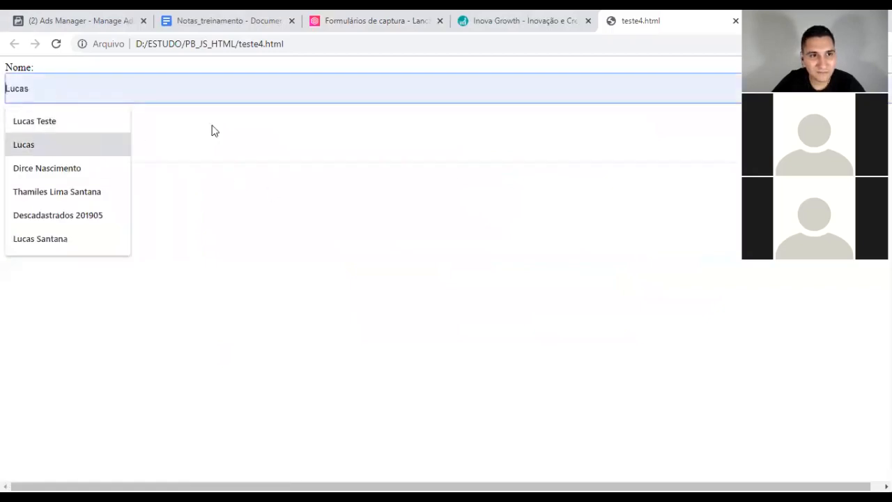
{"action": "left_click", "coordinate": [121, 145]}
{"action": "left_click", "coordinate": [423, 274]}
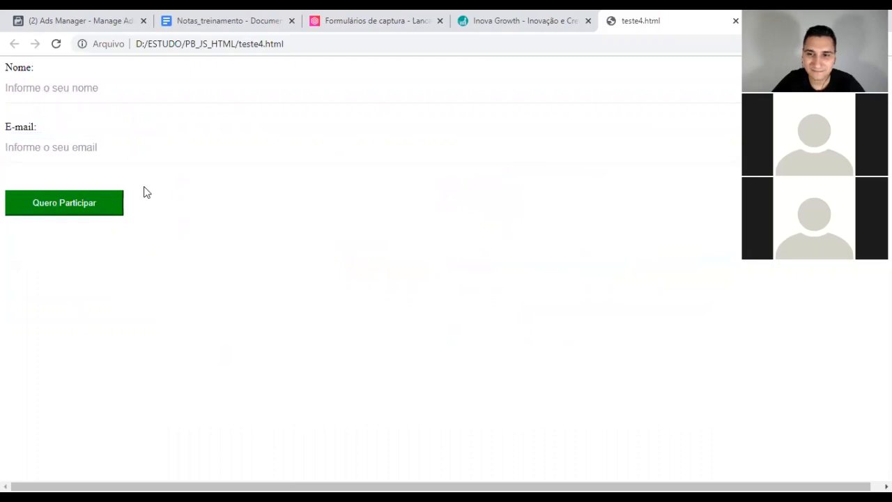
Step: Compare the rendered form with the Leadlovers form code, then return to the Nome field
{"action": "left_click", "coordinate": [377, 19]}
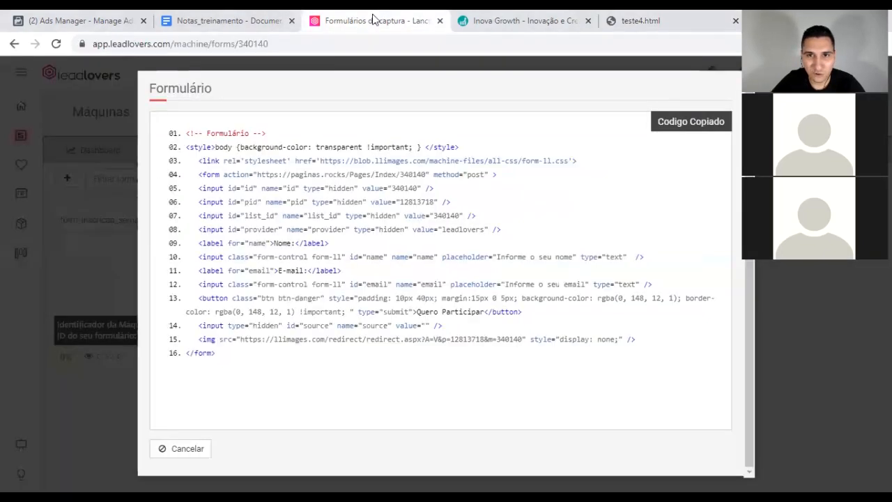
{"action": "left_click", "coordinate": [659, 21]}
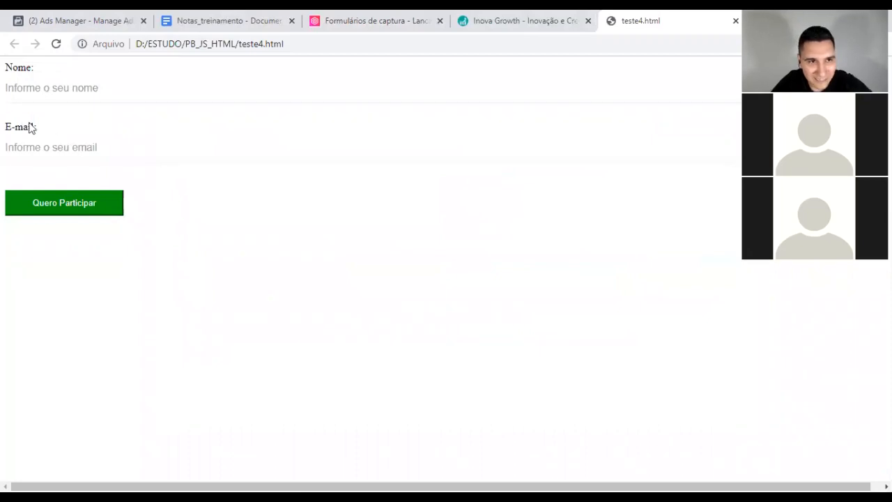
{"action": "left_click", "coordinate": [411, 21]}
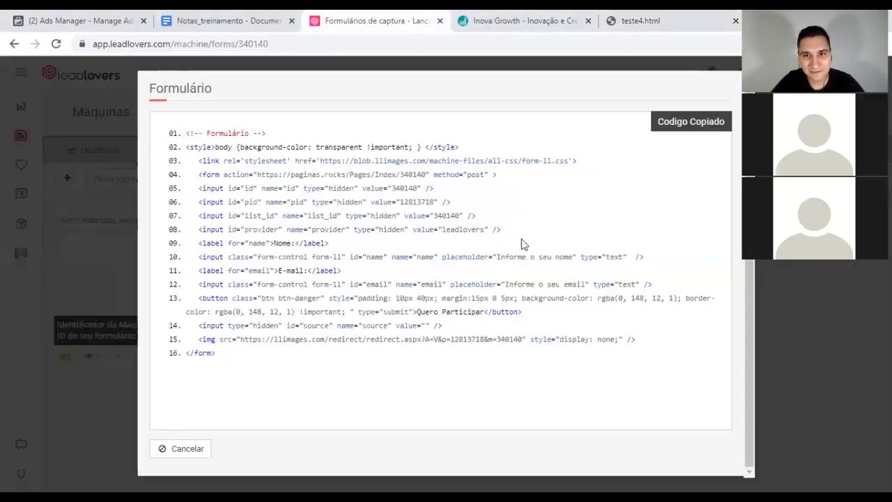
{"action": "left_click", "coordinate": [697, 23]}
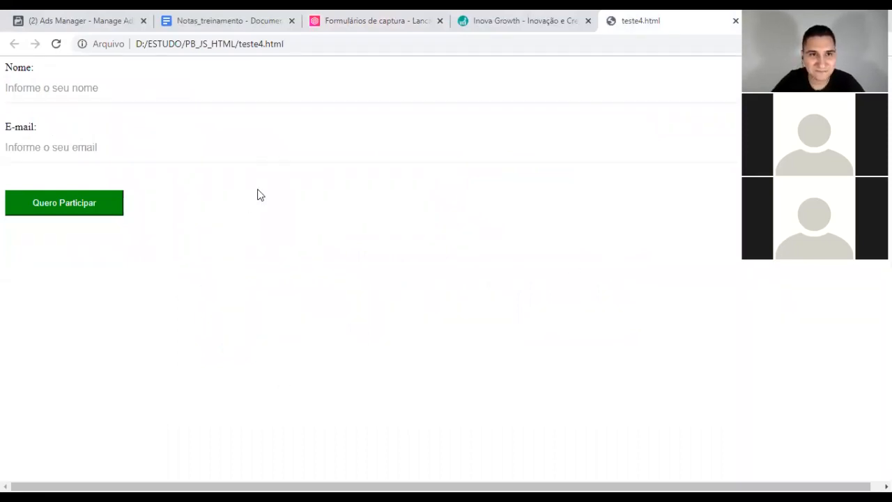
{"action": "left_click", "coordinate": [133, 91]}
Step: Put a test e-mail address into the E-mail field, copying it from Nome
{"action": "left_click", "coordinate": [257, 313]}
{"action": "left_click", "coordinate": [58, 85]}
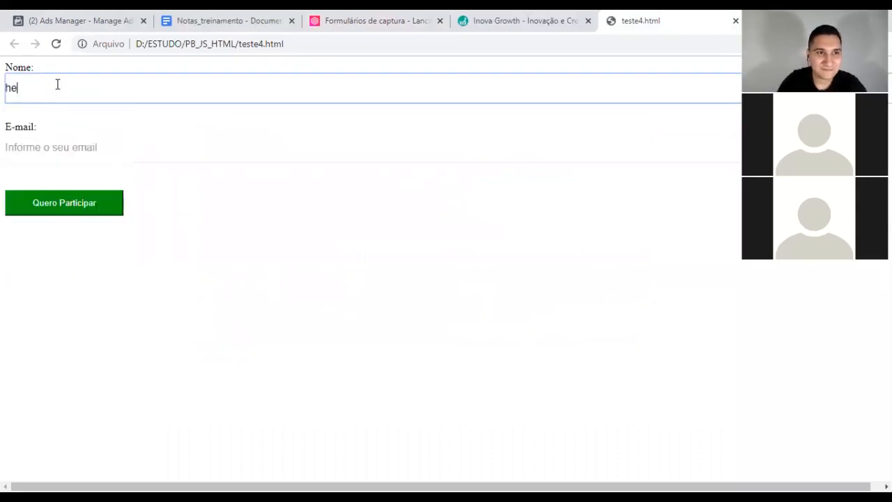
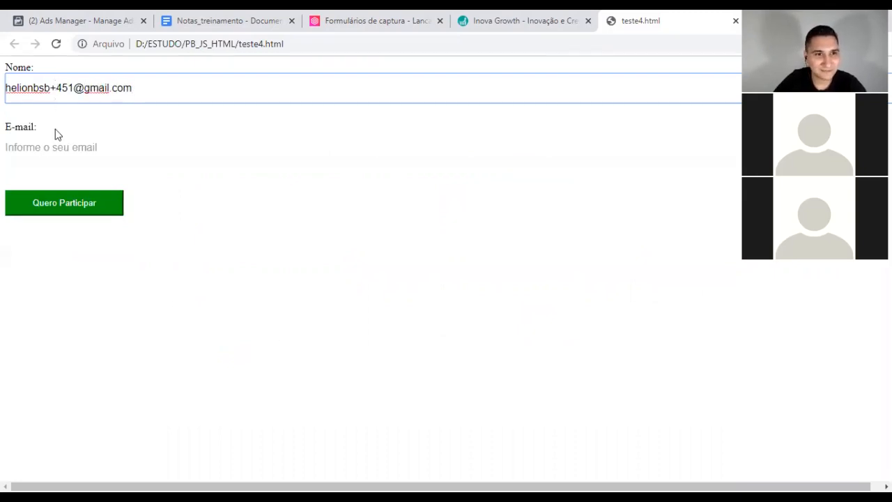
{"action": "triple_click", "coordinate": [168, 88]}
{"action": "key", "text": "ctrl+c"}
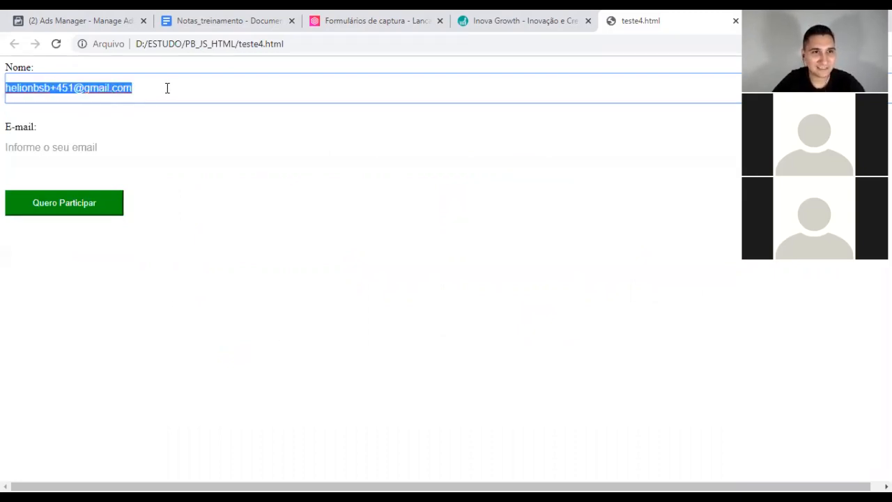
{"action": "left_click", "coordinate": [131, 154]}
{"action": "key", "text": "ctrl+v"}
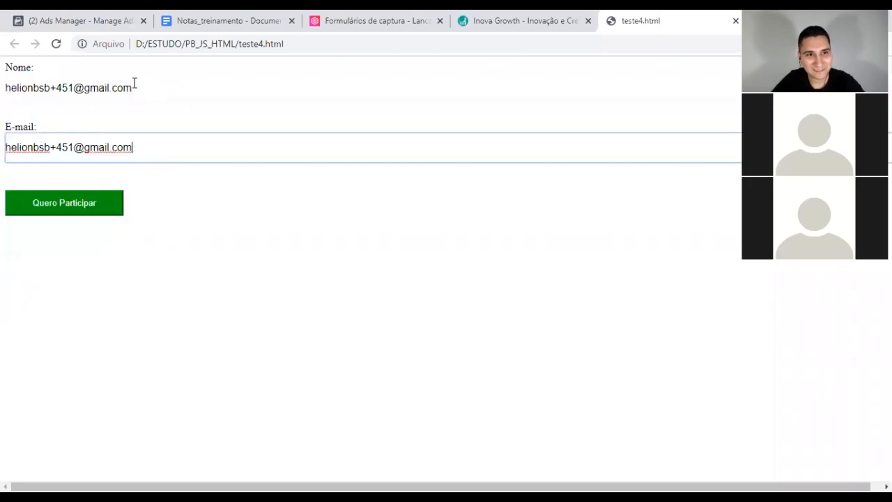
Step: Replace the Nome text with a test name and submit the form with Quero Participar
{"action": "triple_click", "coordinate": [134, 83]}
{"action": "type", "text": "Lucas"}
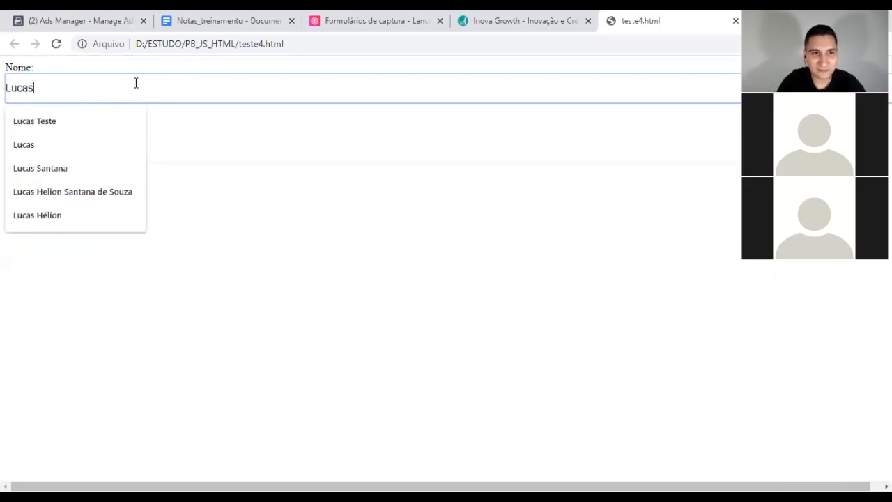
{"action": "type", "text": " Tes"}
{"action": "key", "text": "BackSpace"}
{"action": "key", "text": "BackSpace"}
{"action": "key", "text": "BackSpace"}
{"action": "key", "text": "BackSpace"}
{"action": "key", "text": "BackSpace"}
{"action": "key", "text": "BackSpace"}
{"action": "key", "text": "BackSpace"}
{"action": "key", "text": "BackSpace"}
{"action": "key", "text": "BackSpace"}
{"action": "type", "text": "Dois Luca"}
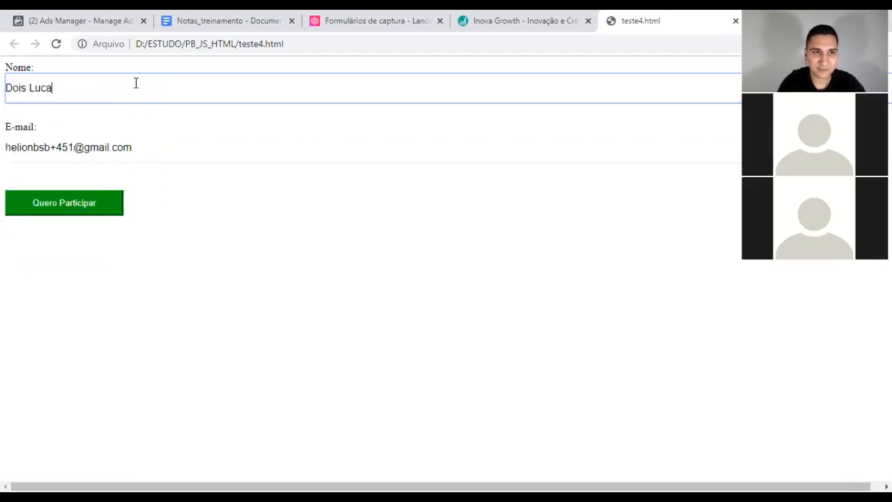
{"action": "type", "text": "s Teste"}
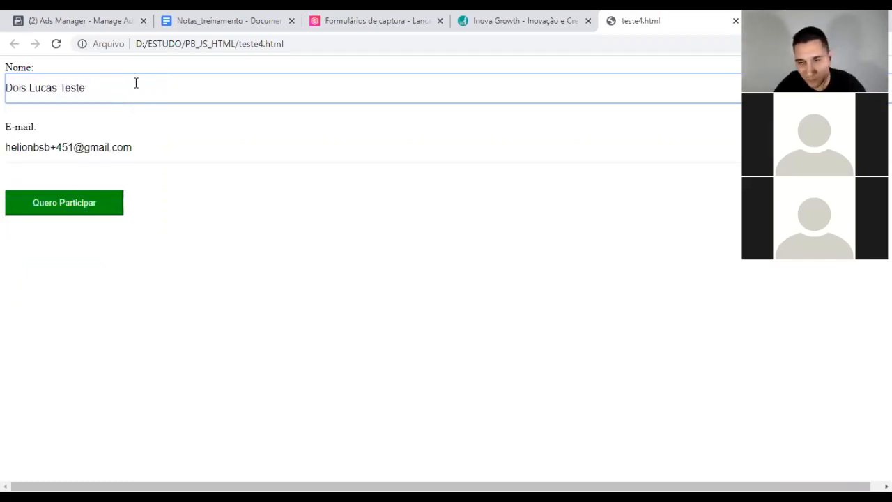
{"action": "left_click", "coordinate": [166, 290]}
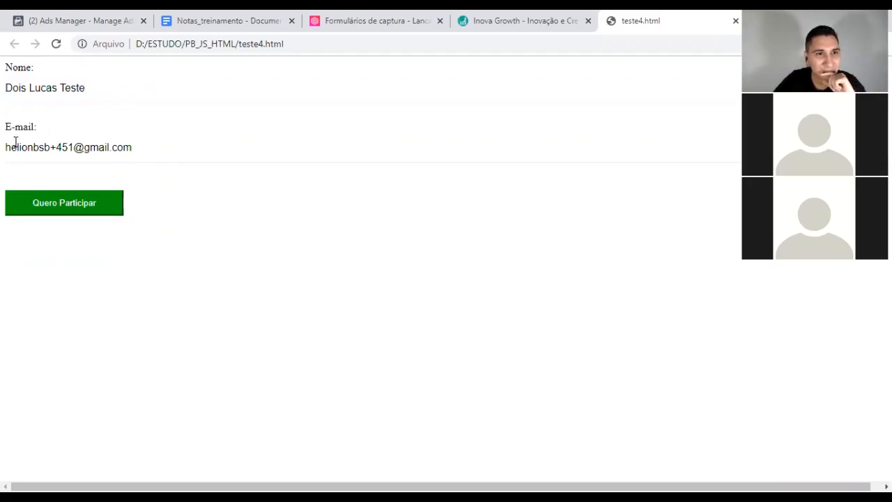
{"action": "left_click", "coordinate": [75, 201]}
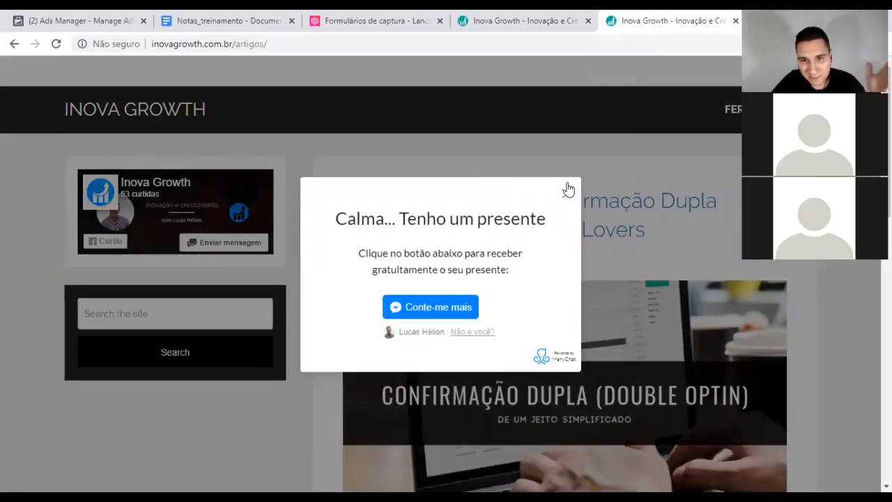
Step: Dismiss the 'Calma... Tenho um presente' popup, close the Inova Growth tabs, and cancel the Formulário window
{"action": "left_click", "coordinate": [570, 194]}
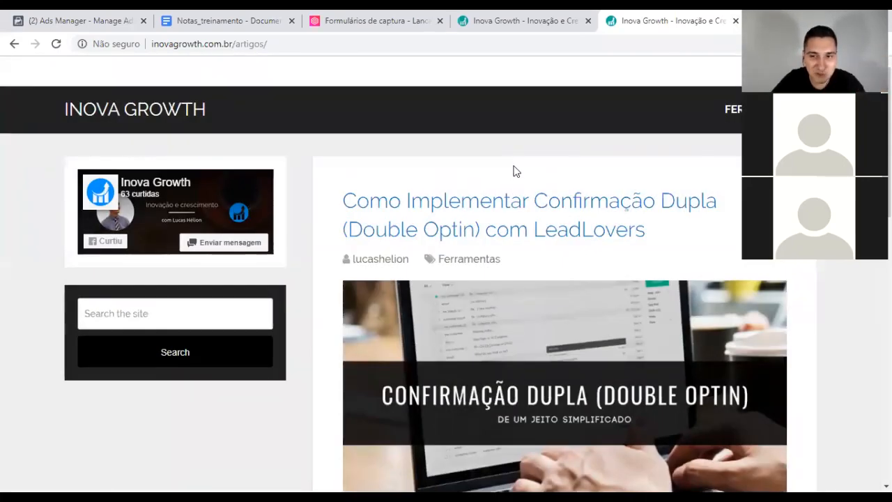
{"action": "left_click", "coordinate": [735, 20]}
{"action": "left_click", "coordinate": [618, 21]}
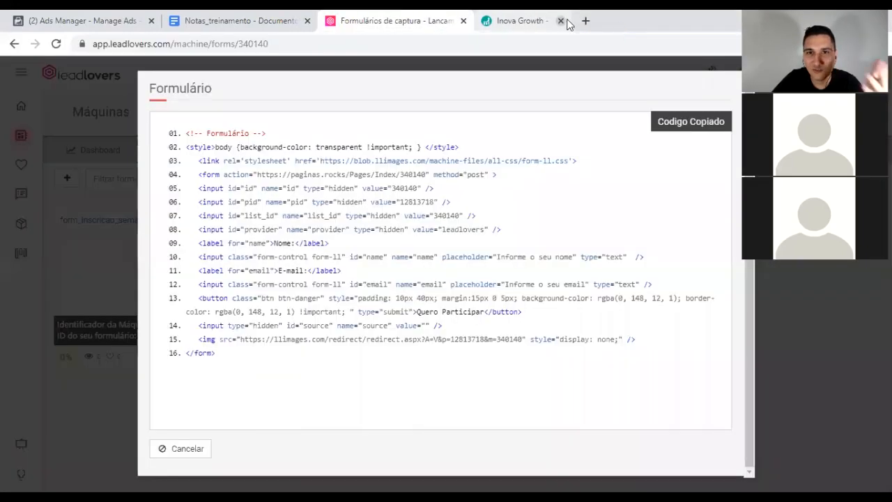
{"action": "left_click", "coordinate": [561, 20]}
{"action": "left_click", "coordinate": [178, 451]}
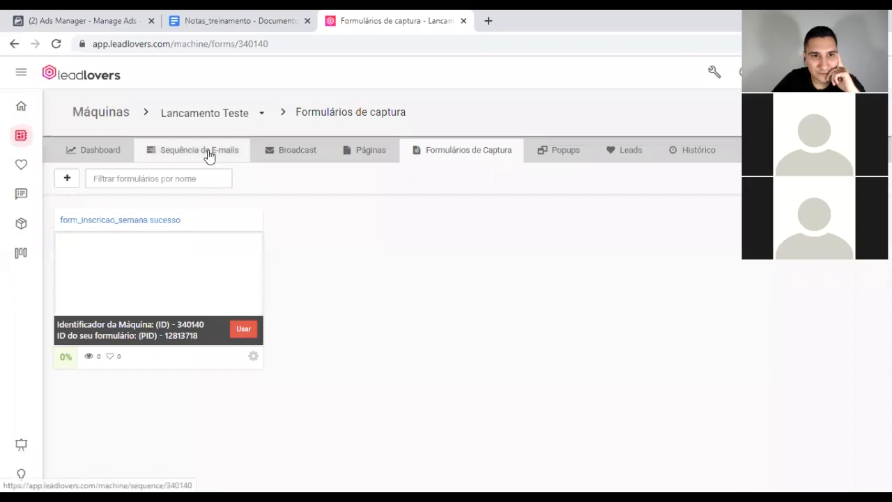
Step: Open the Lancamento Teste e-mail sequence and inspect the Confirmacao Single Optin funnel title without changing it
{"action": "left_click", "coordinate": [209, 153]}
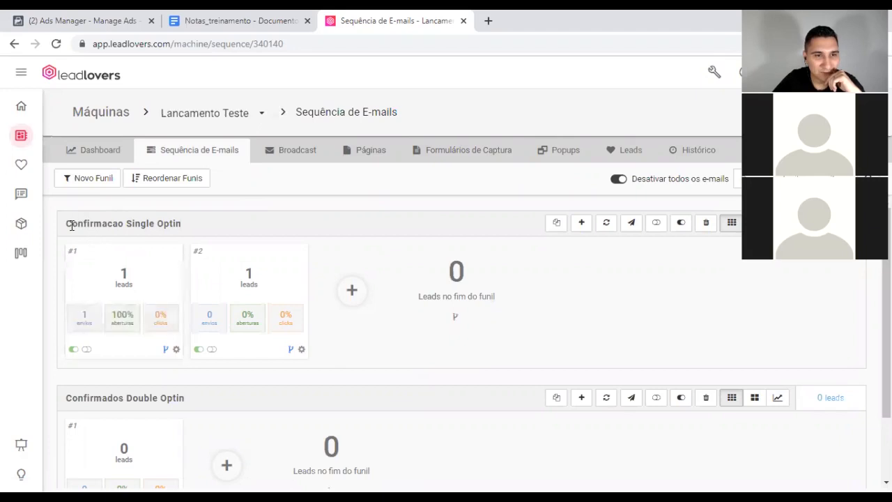
{"action": "left_click_drag", "start_coordinate": [72, 224], "coordinate": [175, 225]}
{"action": "left_click", "coordinate": [194, 225]}
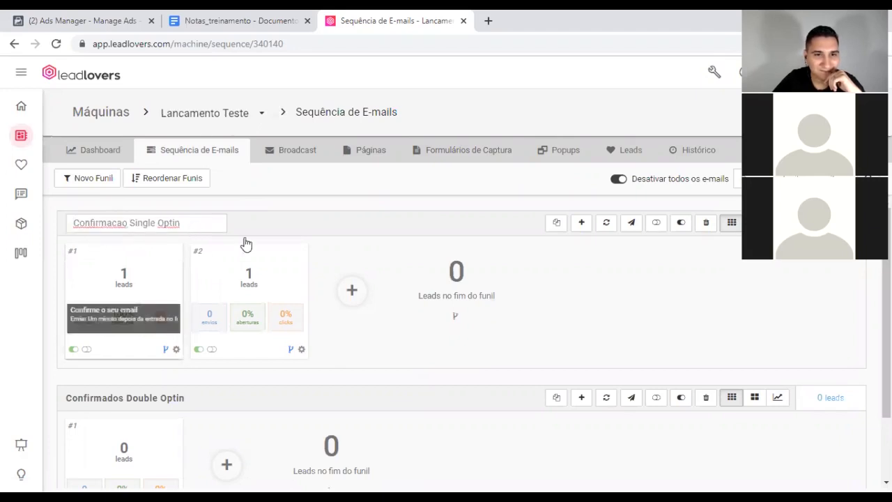
{"action": "left_click", "coordinate": [271, 217]}
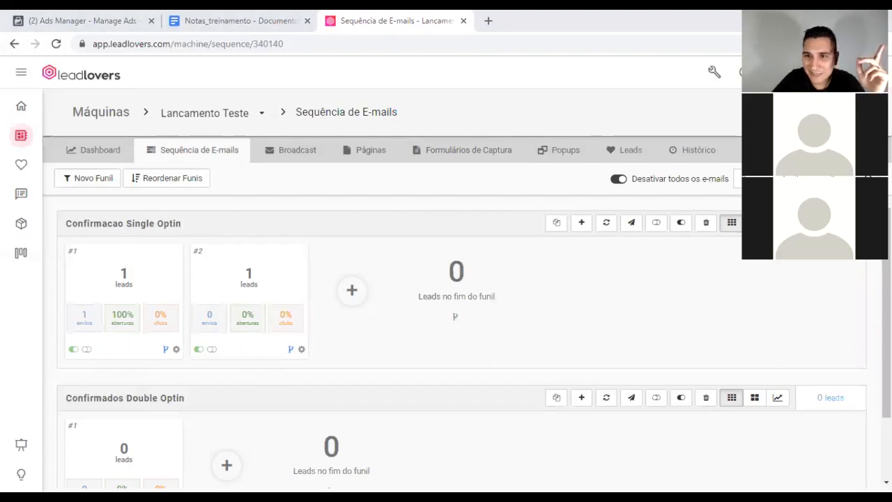
Step: Bring up the local teste4.html form page in Chrome and reload it
{"action": "left_click", "coordinate": [601, 147]}
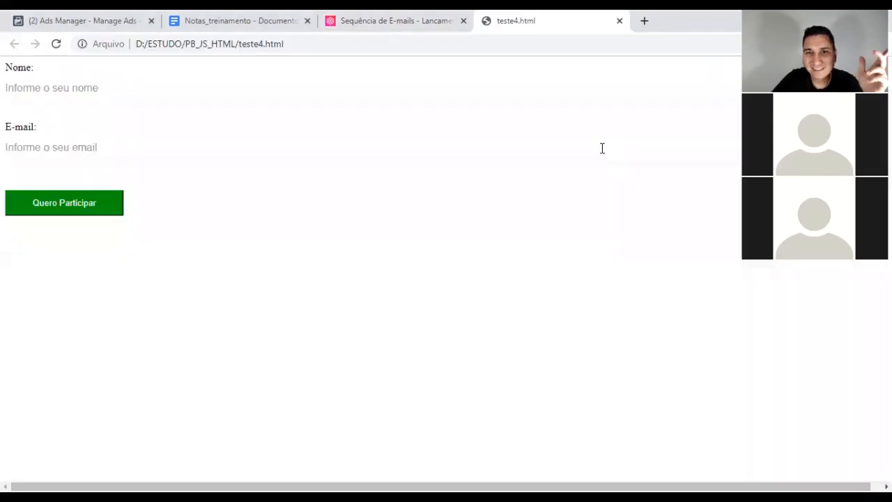
{"action": "left_click", "coordinate": [352, 21]}
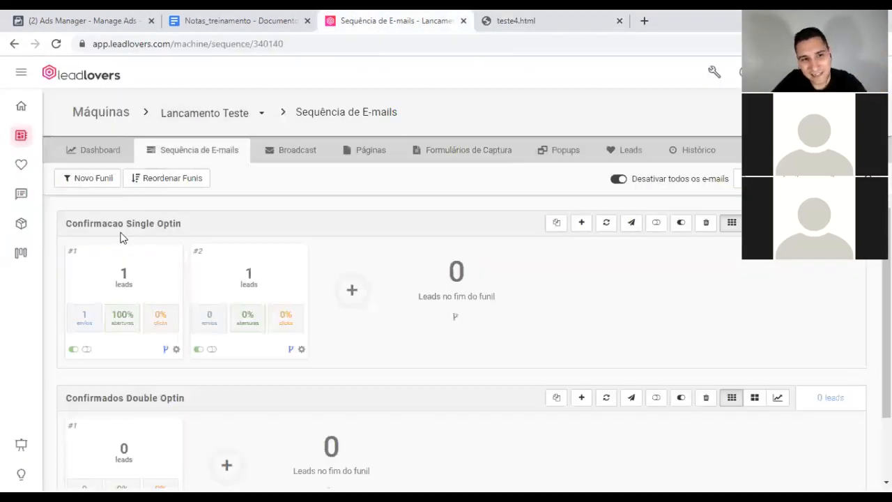
{"action": "mouse_move", "coordinate": [91, 273]}
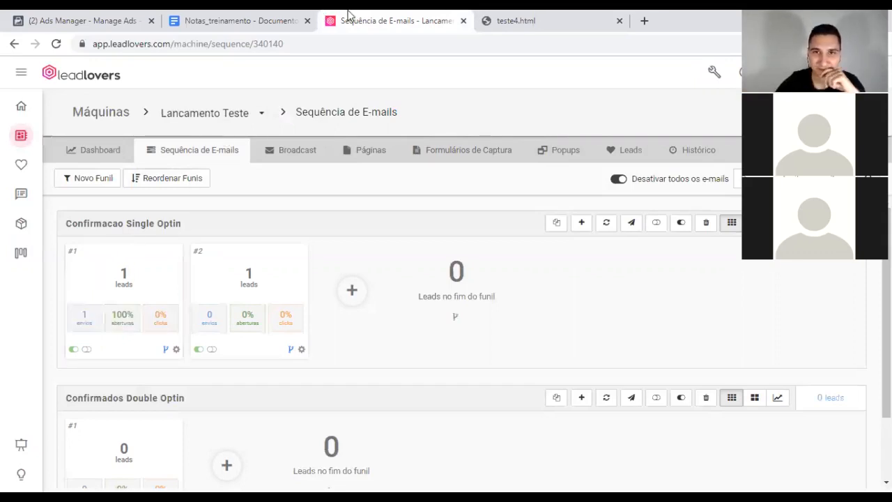
{"action": "left_click", "coordinate": [519, 20]}
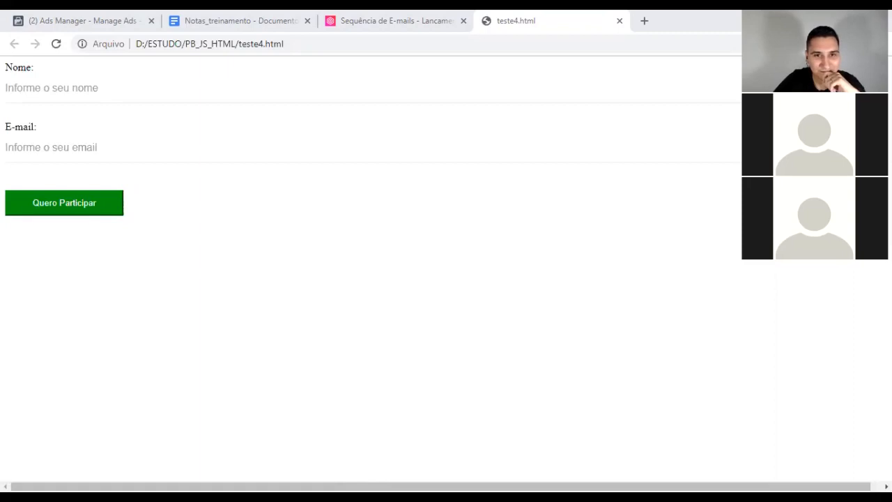
{"action": "left_click", "coordinate": [342, 40]}
{"action": "key", "text": "Return"}
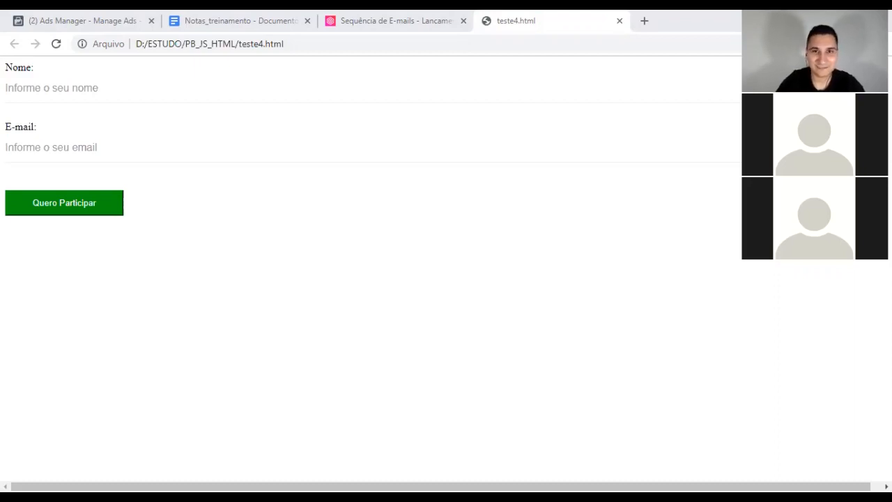
Step: Reload teste4.html so the RAIZ heading appears, and inspect the form's text and fields
{"action": "left_click", "coordinate": [369, 46]}
{"action": "key", "text": "Return"}
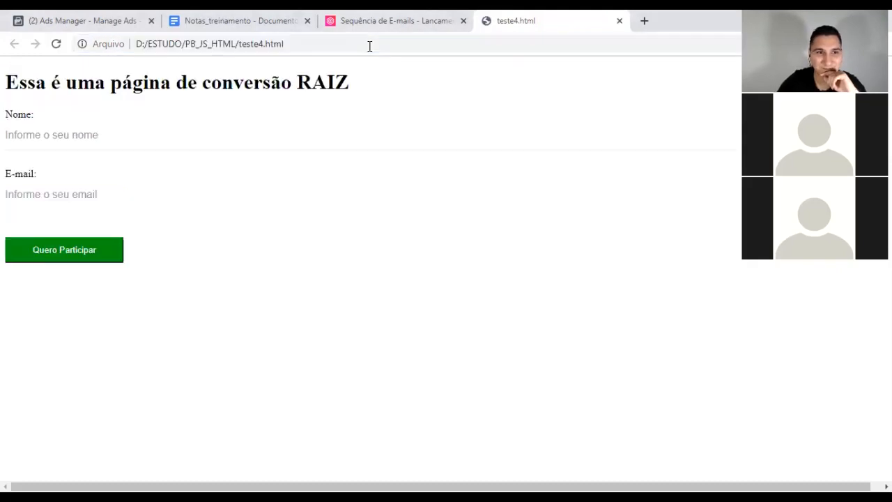
{"action": "left_click_drag", "start_coordinate": [95, 83], "coordinate": [329, 83]}
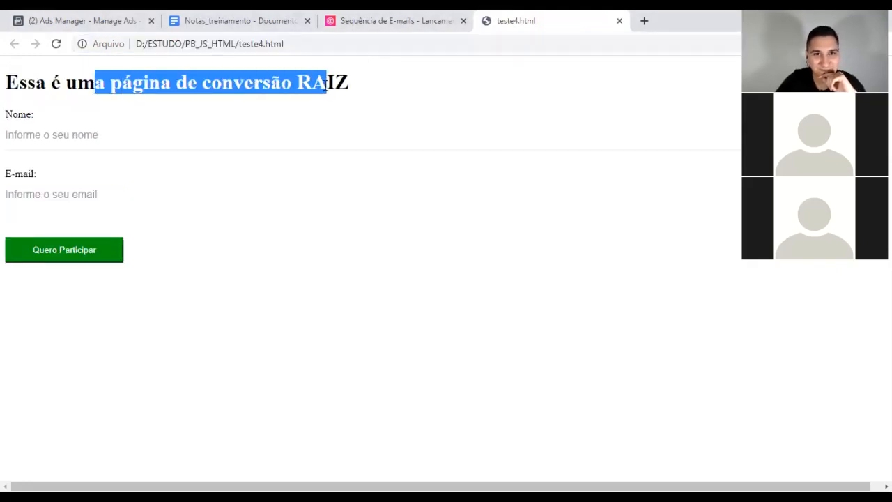
{"action": "left_click", "coordinate": [457, 106]}
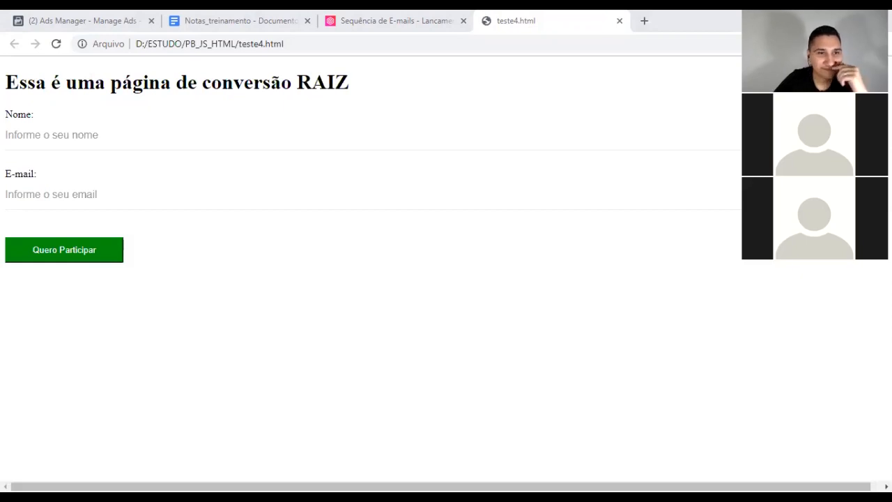
{"action": "key", "text": "alt+Tab"}
{"action": "key", "text": "alt+Tab"}
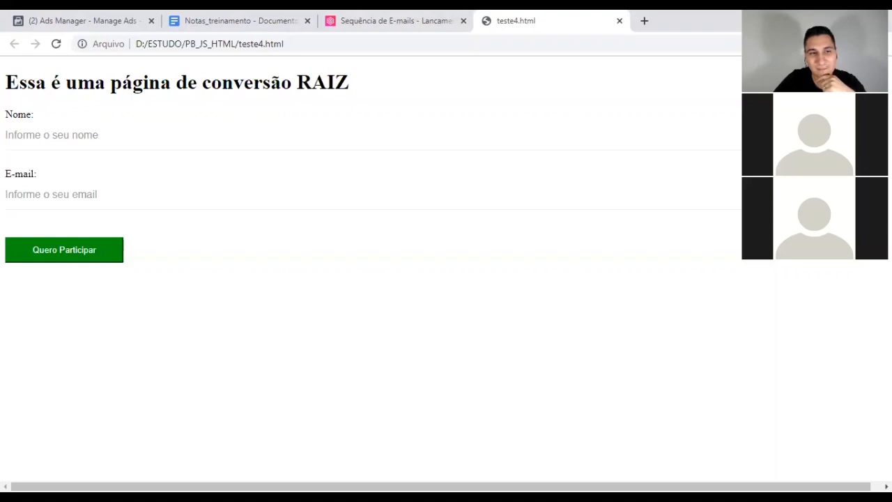
{"action": "left_click_drag", "start_coordinate": [5, 113], "coordinate": [143, 250]}
{"action": "left_click", "coordinate": [147, 251]}
{"action": "left_click", "coordinate": [50, 197]}
{"action": "left_click", "coordinate": [5, 116]}
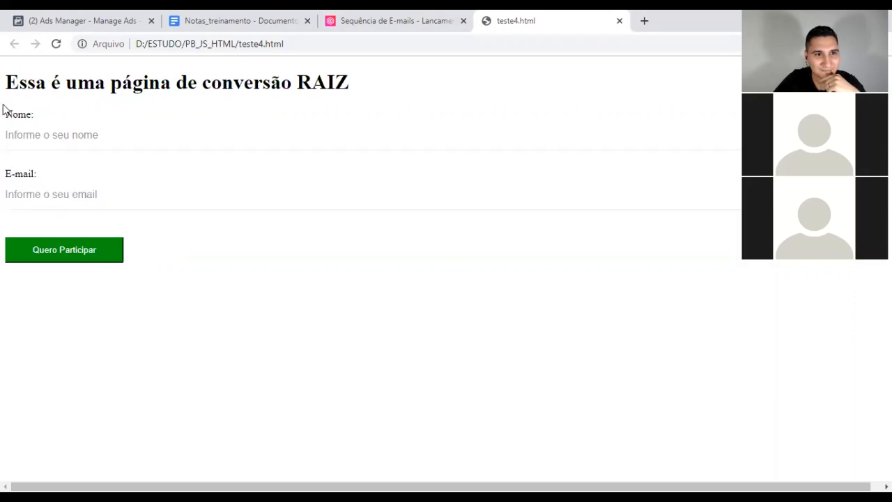
{"action": "left_click_drag", "start_coordinate": [3, 110], "coordinate": [135, 241]}
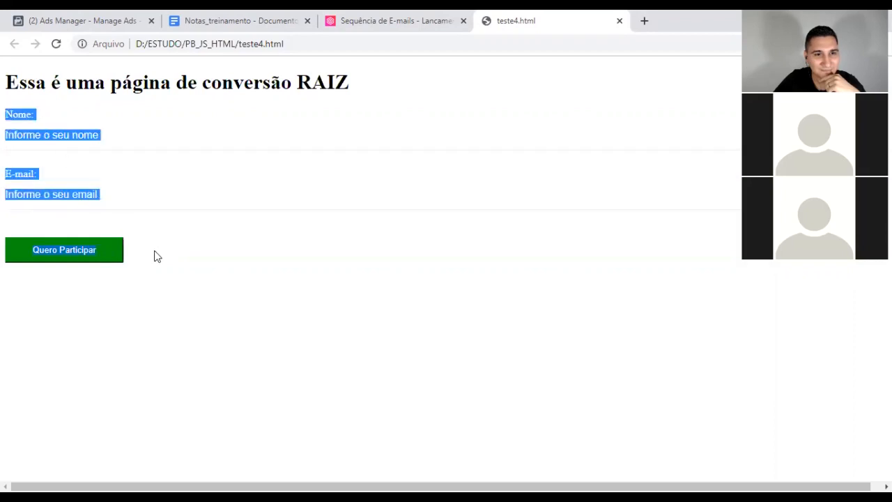
{"action": "left_click", "coordinate": [157, 257]}
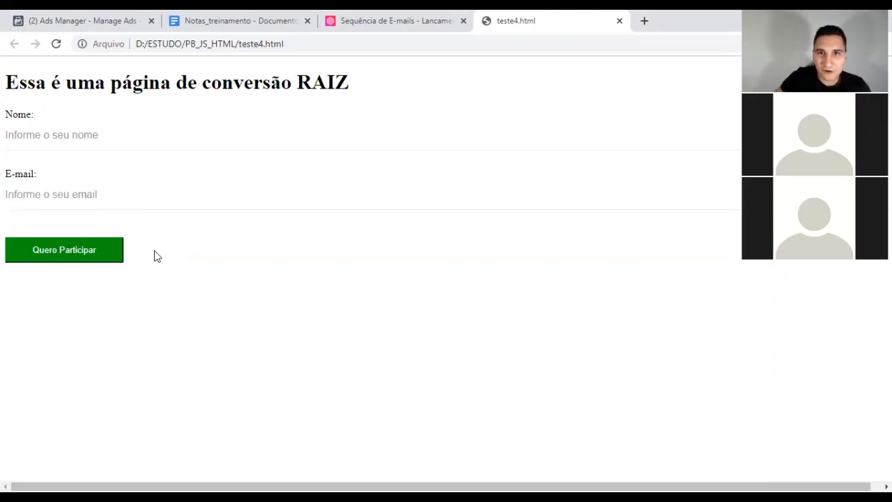
Step: Open conteudo.nutrifertilidade.com.br/minisserie in a new tab from the 'mini' address suggestion
{"action": "left_click", "coordinate": [644, 21]}
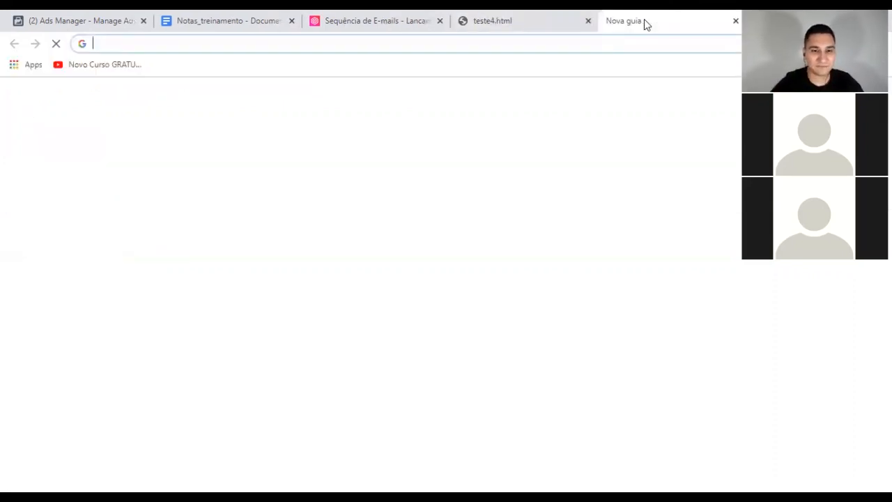
{"action": "type", "text": "mini"}
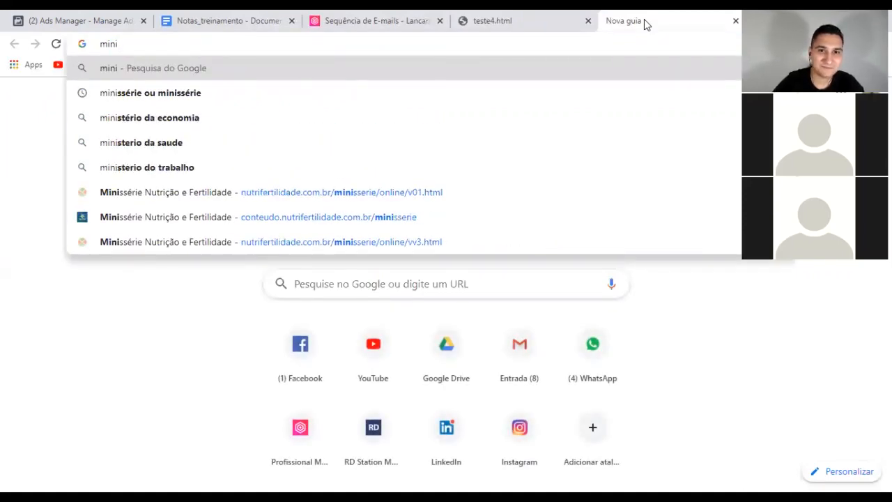
{"action": "key", "text": "Down"}
{"action": "key", "text": "Down"}
{"action": "key", "text": "Down"}
{"action": "key", "text": "Down"}
{"action": "key", "text": "Down"}
{"action": "key", "text": "Down"}
{"action": "key", "text": "Return"}
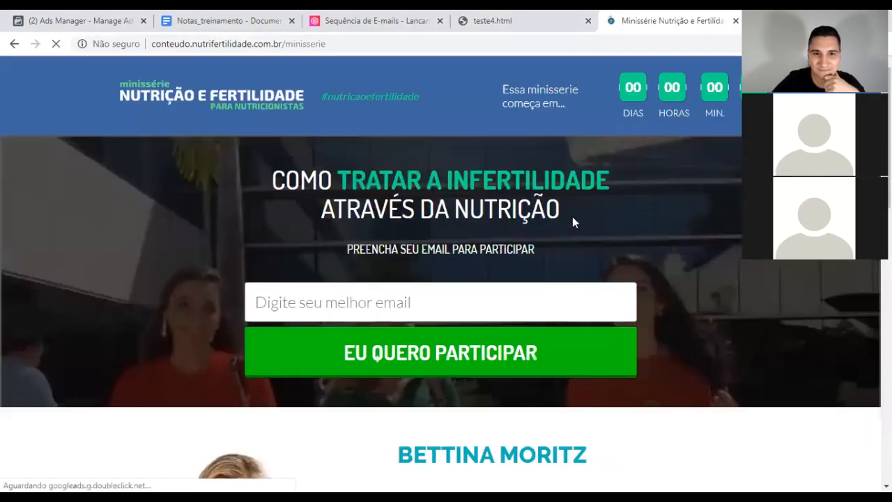
{"action": "left_click", "coordinate": [433, 303]}
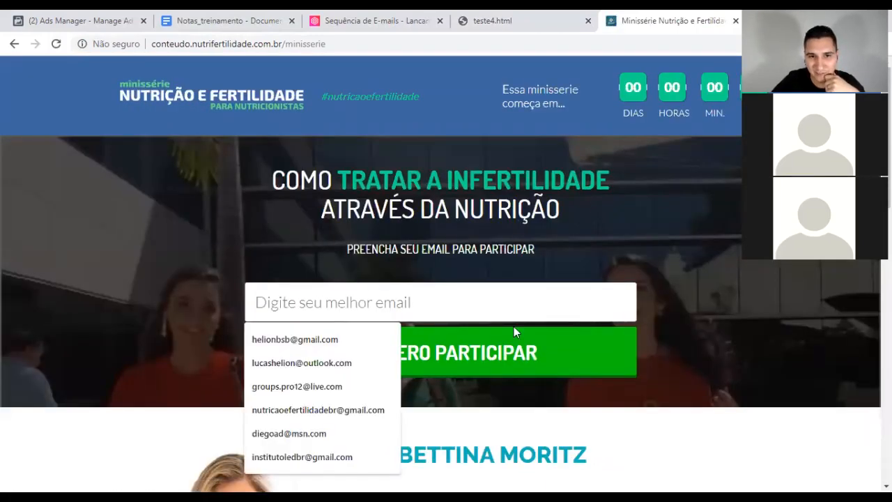
{"action": "left_click", "coordinate": [672, 332]}
{"action": "left_click", "coordinate": [593, 306]}
{"action": "left_click", "coordinate": [663, 323]}
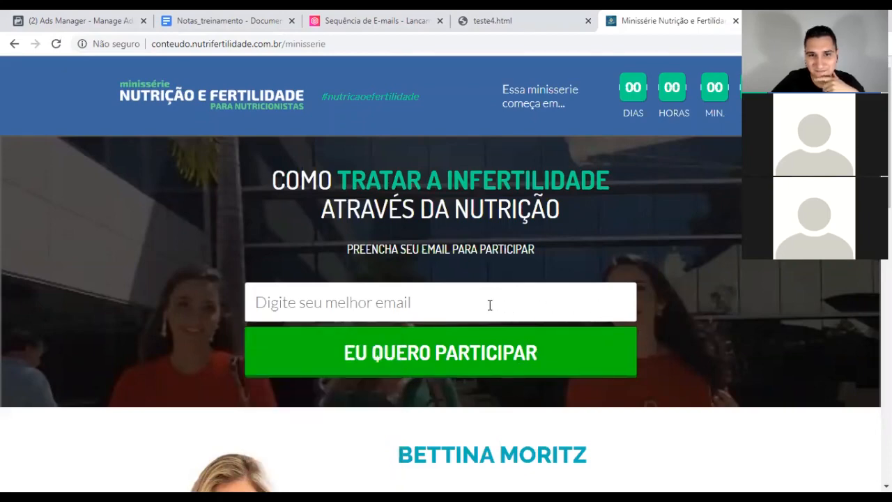
{"action": "left_click", "coordinate": [545, 302]}
{"action": "left_click", "coordinate": [669, 299]}
{"action": "scroll", "coordinate": [669, 298], "scroll_direction": "down", "scroll_amount": 2}
{"action": "scroll", "coordinate": [669, 298], "scroll_direction": "up", "scroll_amount": 1}
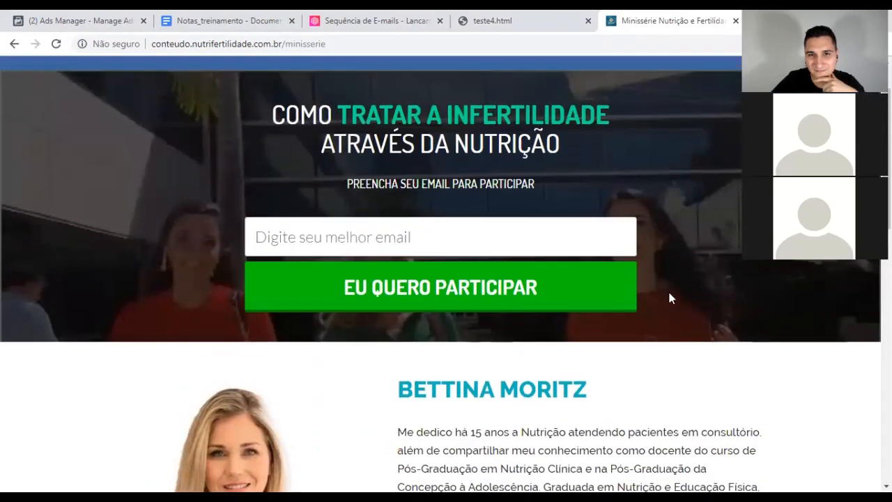
{"action": "scroll", "coordinate": [670, 297], "scroll_direction": "down", "scroll_amount": 2}
{"action": "scroll", "coordinate": [669, 296], "scroll_direction": "up", "scroll_amount": 3}
{"action": "scroll", "coordinate": [669, 297], "scroll_direction": "down", "scroll_amount": 1}
{"action": "scroll", "coordinate": [669, 299], "scroll_direction": "up", "scroll_amount": 1}
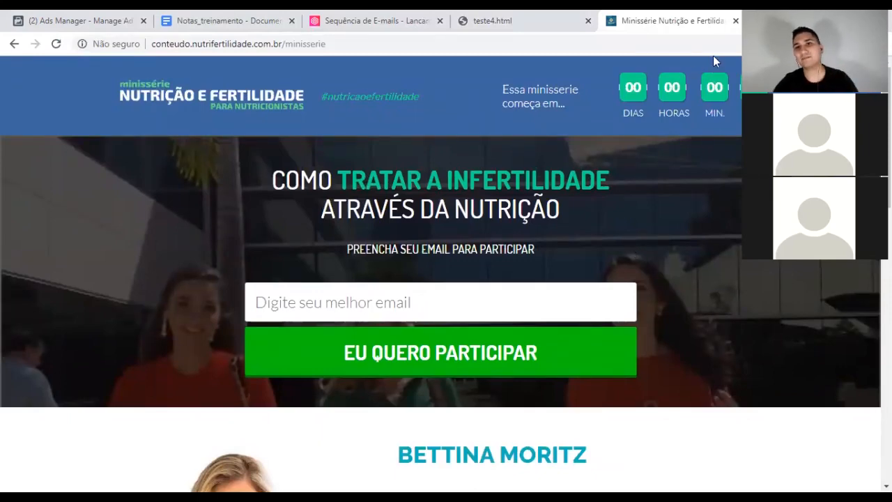
Step: Close the Minissérie tab and return to the Leadlovers Sequência de E-mails page
{"action": "left_click", "coordinate": [735, 21]}
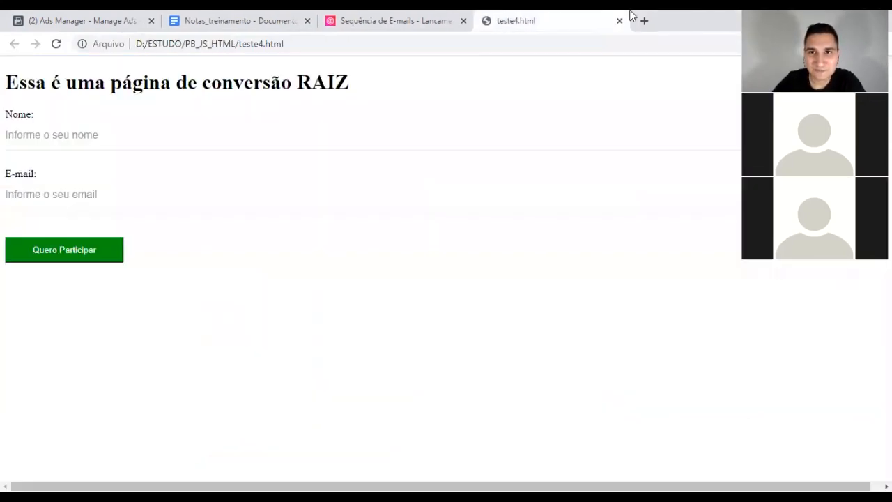
{"action": "left_click", "coordinate": [367, 15]}
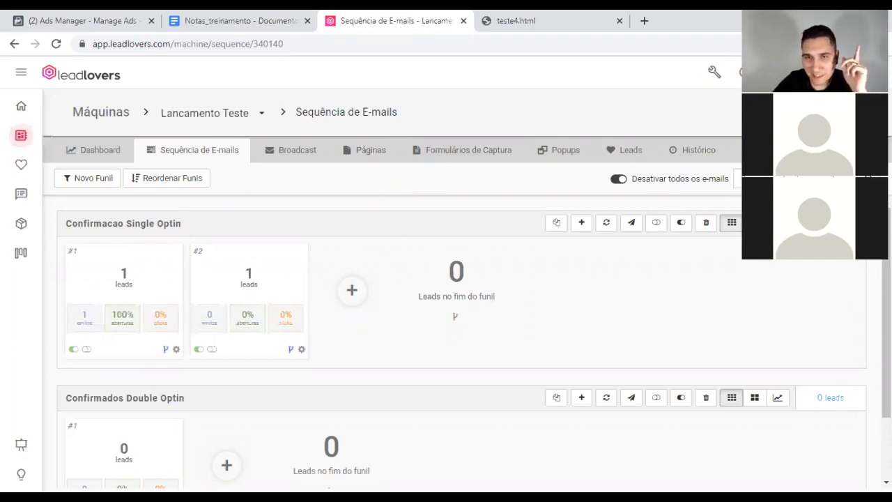
Step: Switch to another sub-user in Perfis de Acesso to reach its Máquinas list
{"action": "left_click", "coordinate": [866, 72]}
{"action": "left_click", "coordinate": [801, 211]}
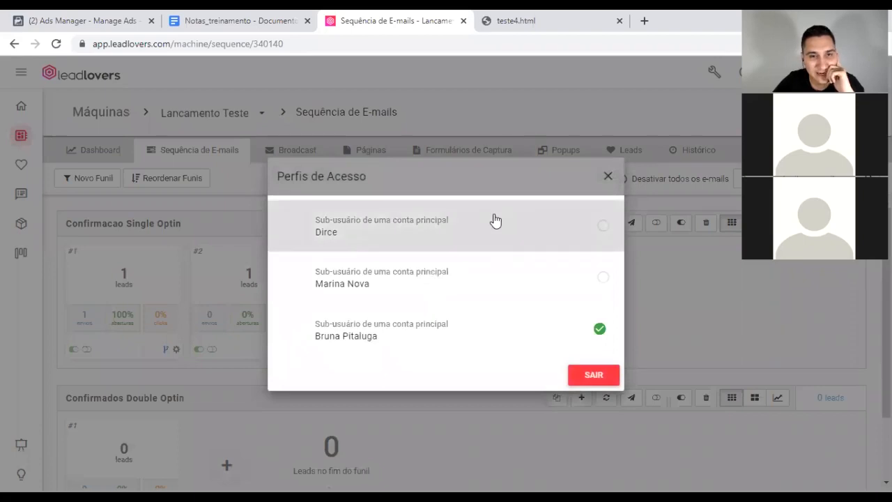
{"action": "left_click", "coordinate": [362, 285]}
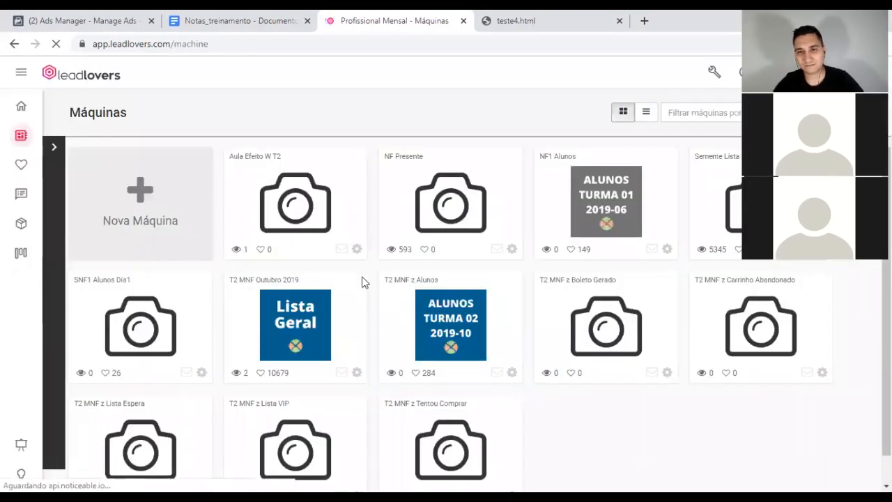
Step: Browse the Máquinas grid and open the T2 MNF Outubro 2019 machine's broadcasts
{"action": "mouse_move", "coordinate": [607, 329]}
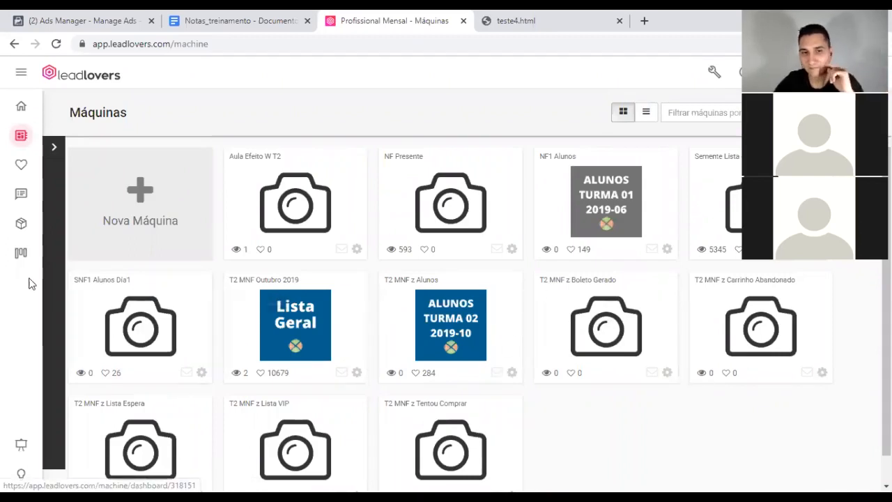
{"action": "mouse_move", "coordinate": [431, 372]}
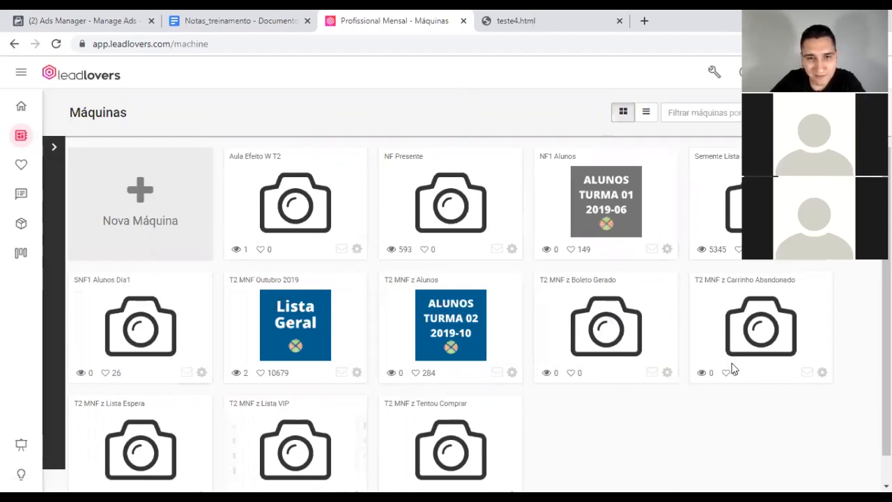
{"action": "mouse_move", "coordinate": [175, 361]}
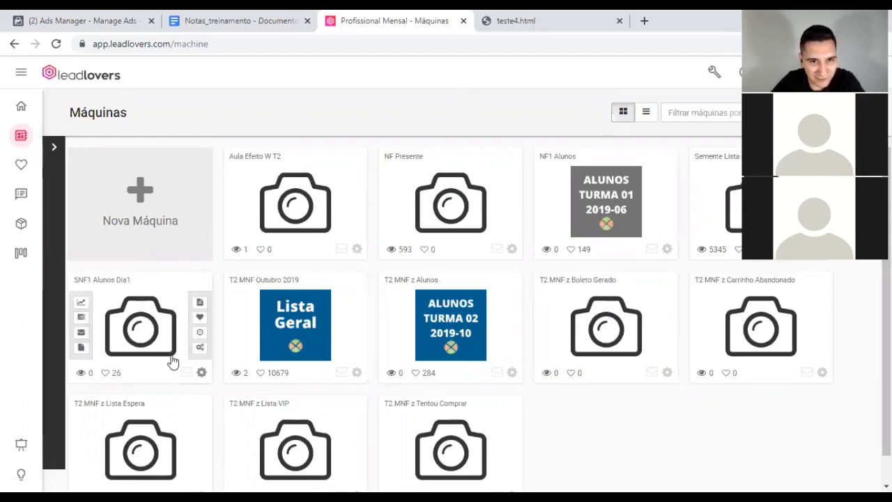
{"action": "scroll", "coordinate": [300, 328], "scroll_direction": "down", "scroll_amount": 1}
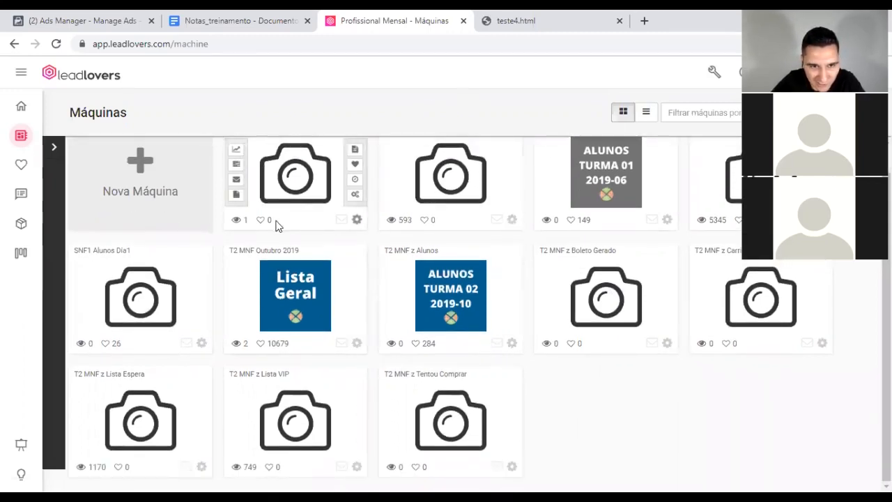
{"action": "scroll", "coordinate": [276, 223], "scroll_direction": "up", "scroll_amount": 1}
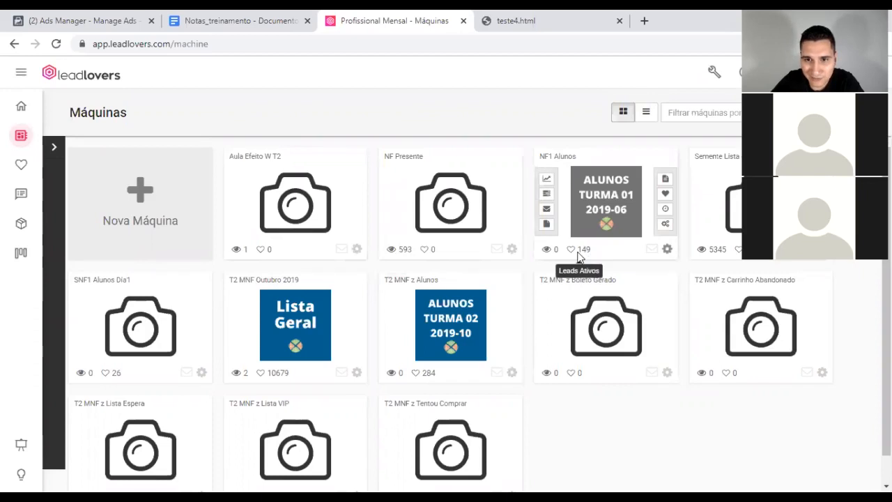
{"action": "scroll", "coordinate": [234, 364], "scroll_direction": "down", "scroll_amount": 1}
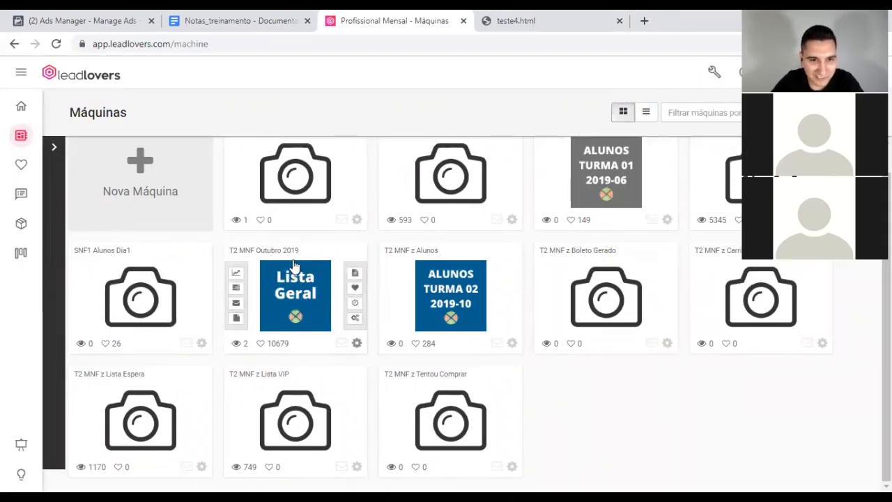
{"action": "scroll", "coordinate": [312, 271], "scroll_direction": "up", "scroll_amount": 1}
{"action": "scroll", "coordinate": [312, 271], "scroll_direction": "up", "scroll_amount": 1}
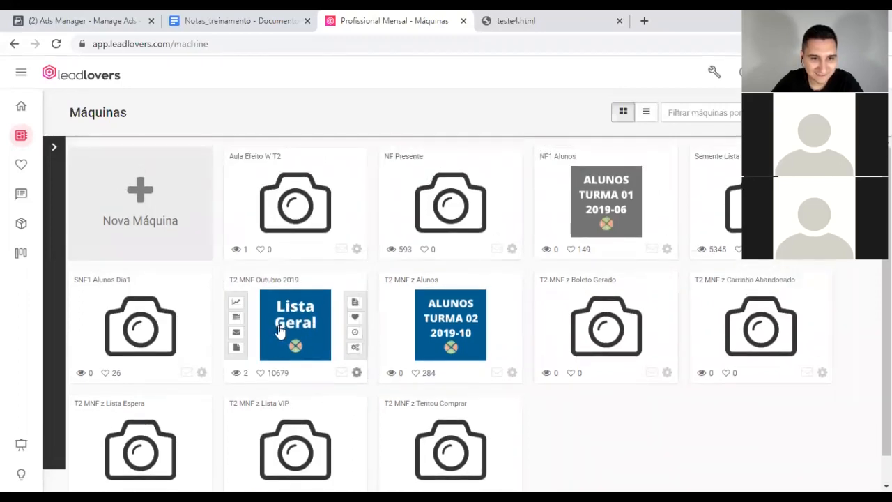
{"action": "scroll", "coordinate": [244, 345], "scroll_direction": "down", "scroll_amount": 1}
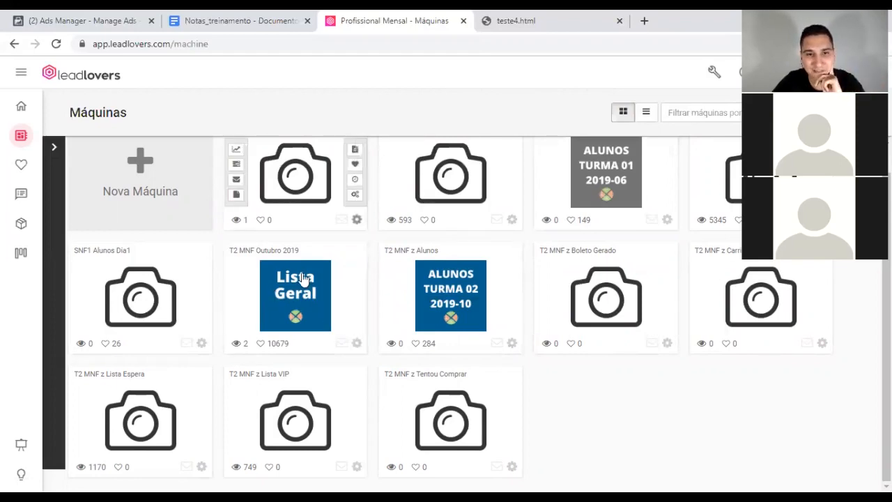
{"action": "left_click", "coordinate": [237, 305]}
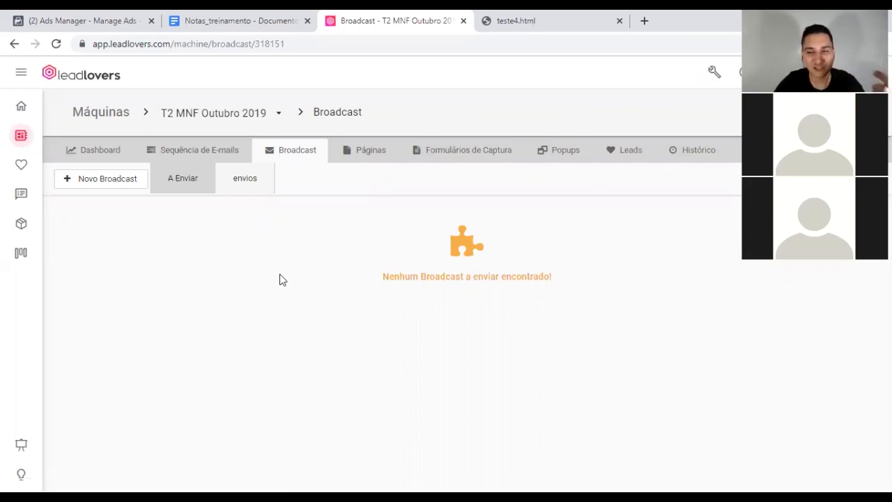
Step: Review the sent broadcasts and the second one's details, then check the A Enviar list
{"action": "left_click", "coordinate": [240, 185]}
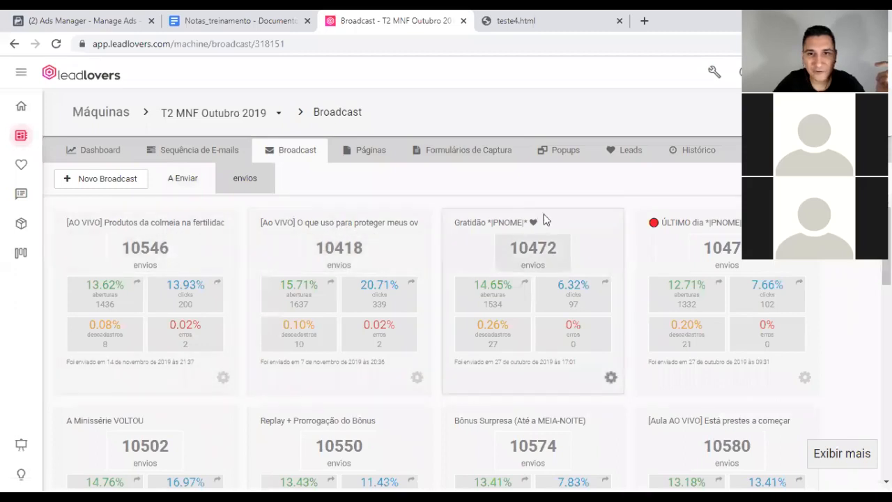
{"action": "left_click", "coordinate": [366, 236]}
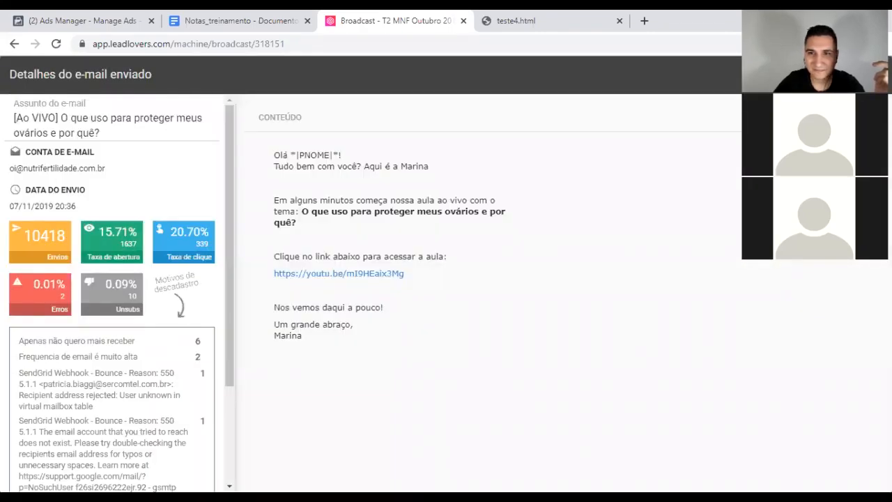
{"action": "left_click", "coordinate": [865, 74]}
{"action": "left_click", "coordinate": [178, 179]}
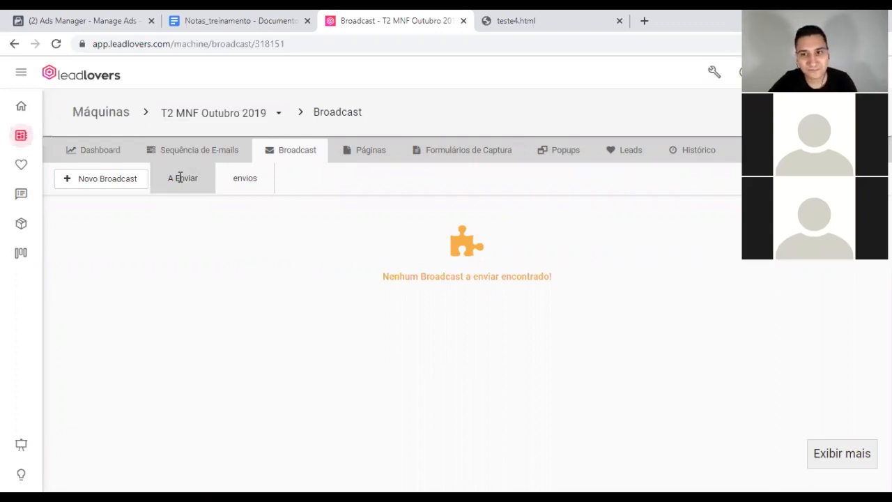
Step: Open the [Ao VIVO] ovaries live-class email's details, close them, and return to A Enviar
{"action": "left_click", "coordinate": [246, 180]}
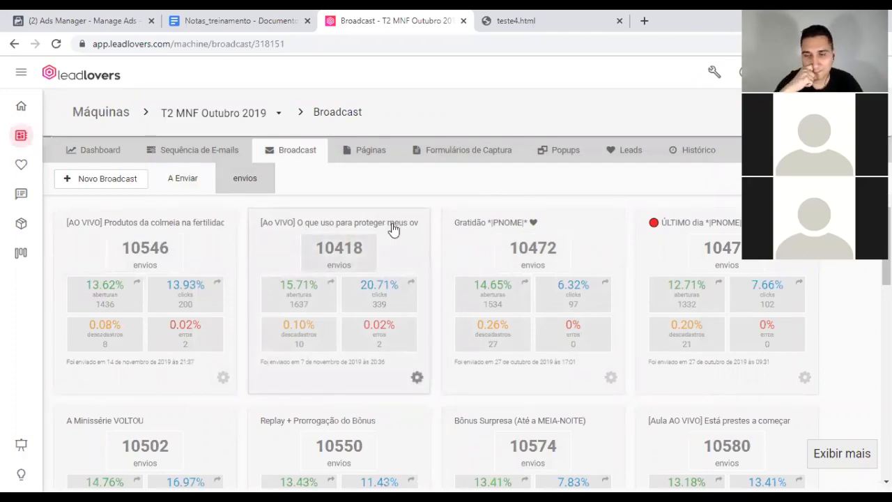
{"action": "left_click", "coordinate": [393, 228]}
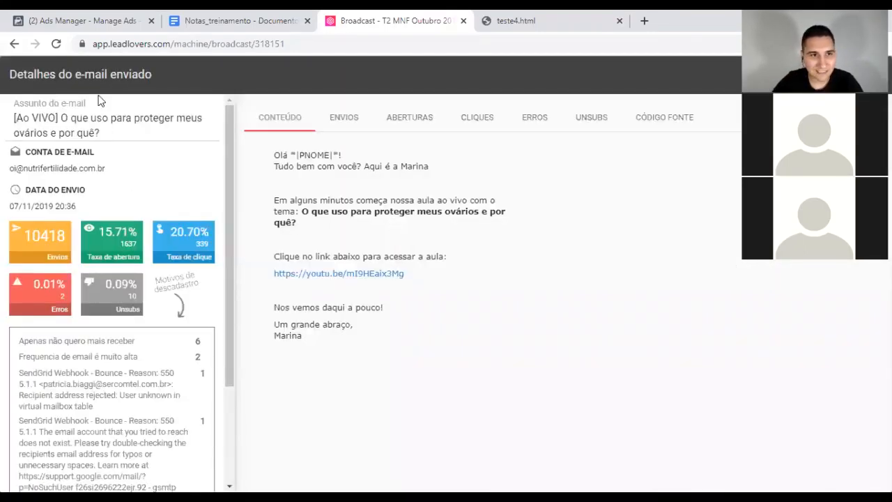
{"action": "left_click_drag", "start_coordinate": [103, 133], "coordinate": [8, 122]}
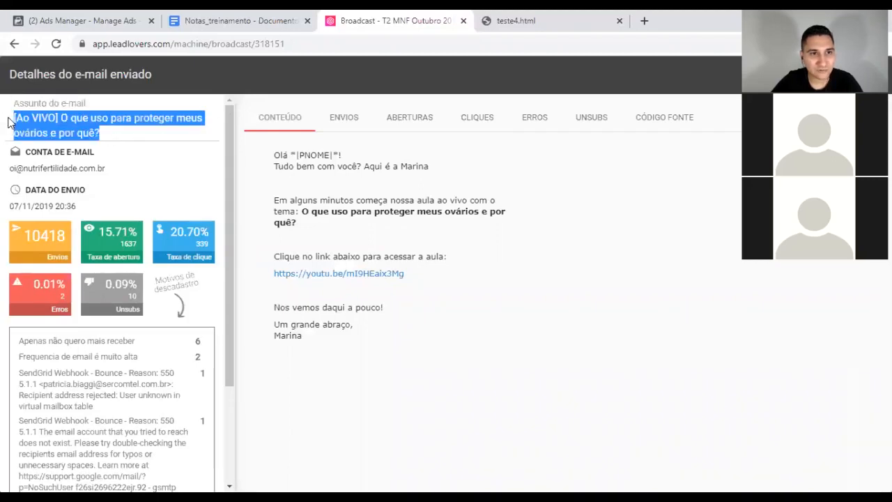
{"action": "left_click", "coordinate": [307, 154]}
{"action": "left_click_drag", "start_coordinate": [276, 155], "coordinate": [256, 156]}
{"action": "left_click", "coordinate": [401, 206]}
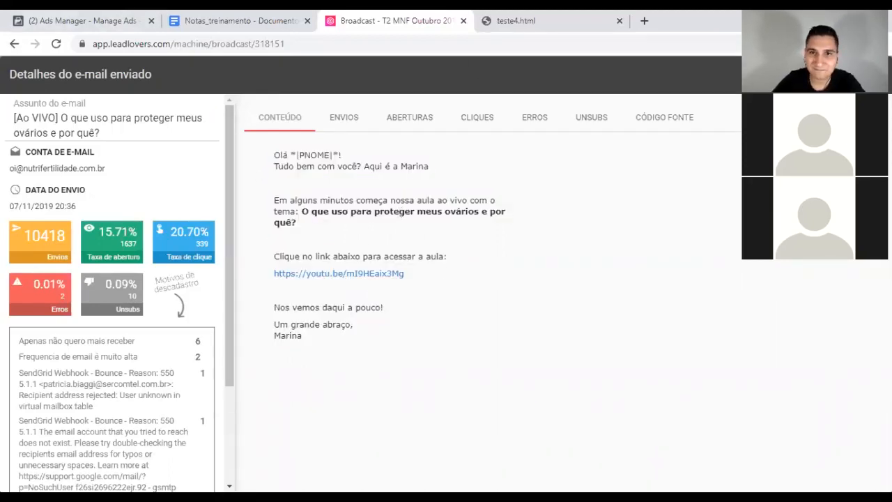
{"action": "key", "text": "Escape"}
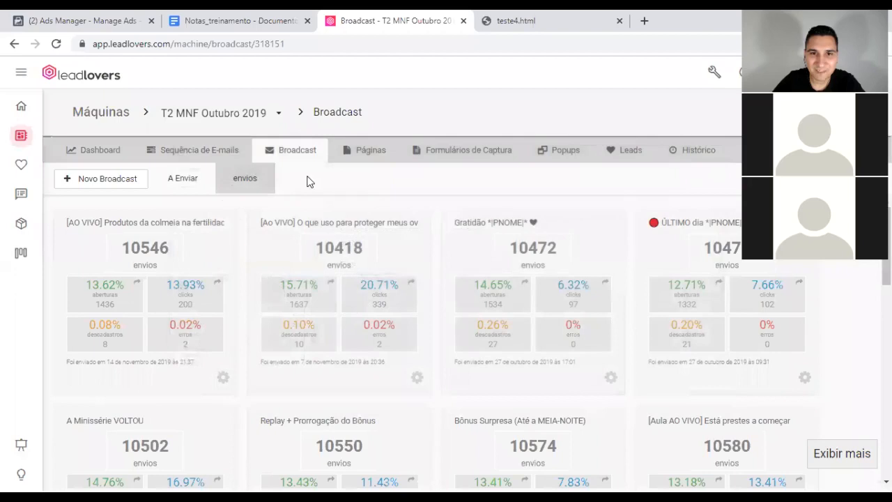
{"action": "left_click", "coordinate": [188, 179]}
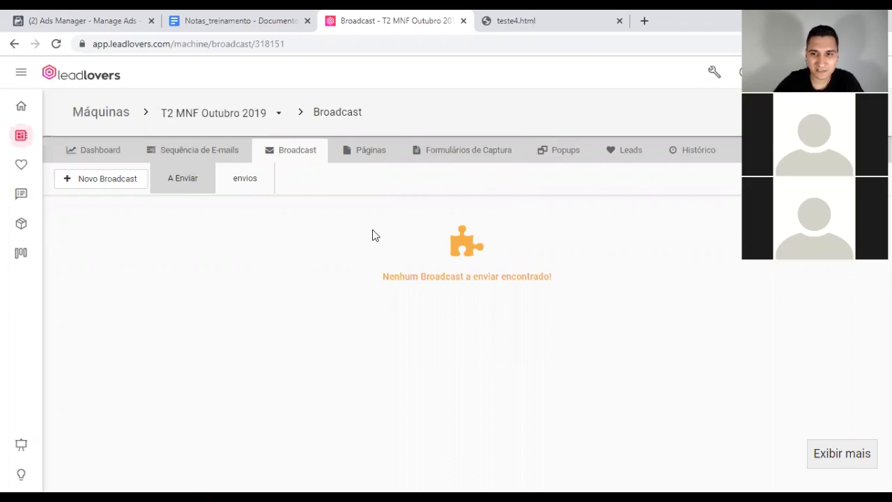
Step: In a new tab, go to the Klickpages /pages address via the 'kli' suggestion
{"action": "left_click", "coordinate": [645, 21]}
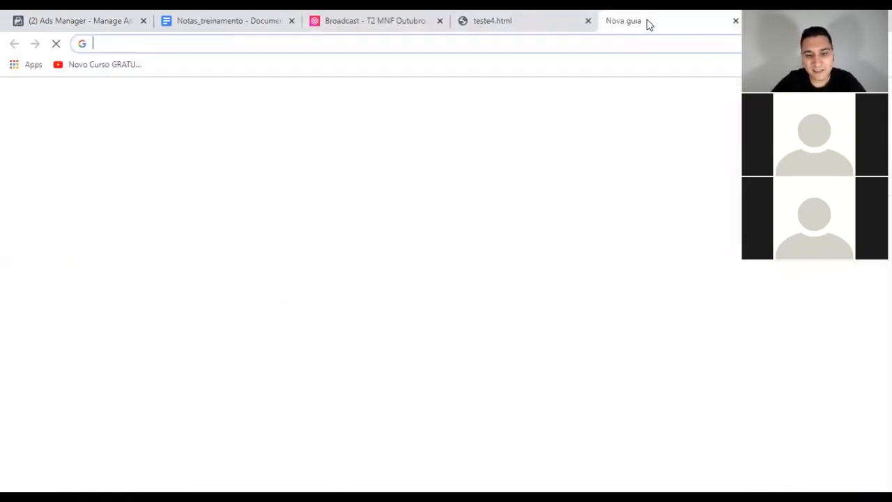
{"action": "type", "text": "kli"}
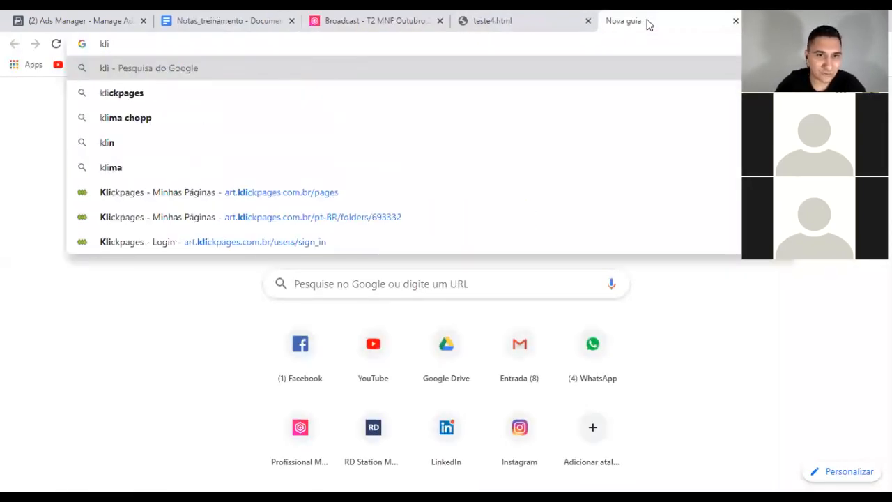
{"action": "key", "text": "Down"}
{"action": "key", "text": "Down"}
{"action": "key", "text": "Down"}
{"action": "key", "text": "Down"}
{"action": "key", "text": "Down"}
{"action": "key", "text": "Return"}
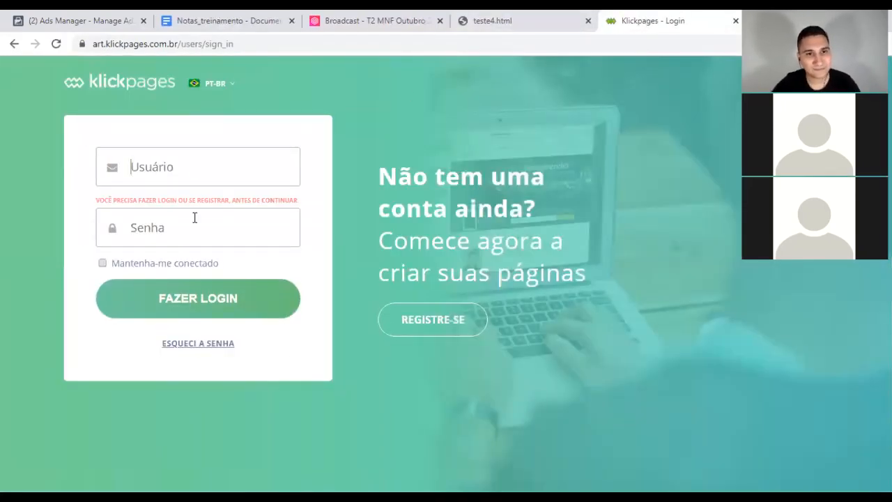
Step: Log in with the saved account and password, with Mantenha-me conectado ticked
{"action": "left_click", "coordinate": [216, 164]}
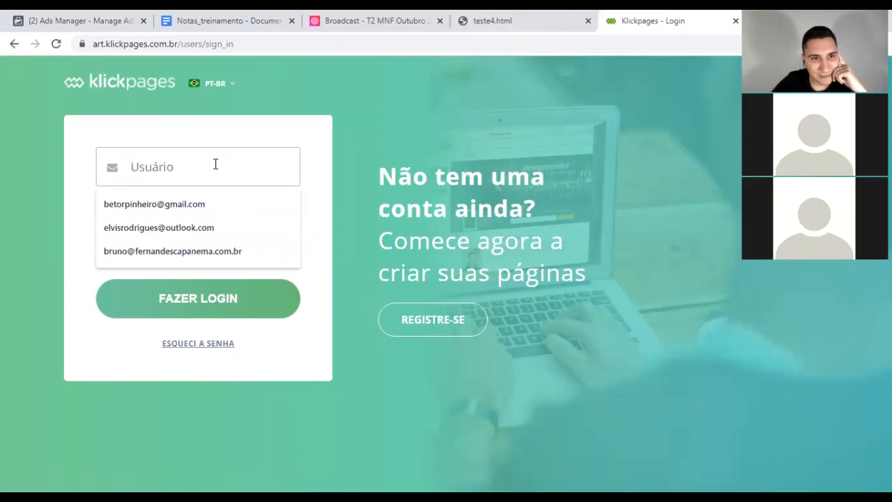
{"action": "left_click", "coordinate": [156, 228]}
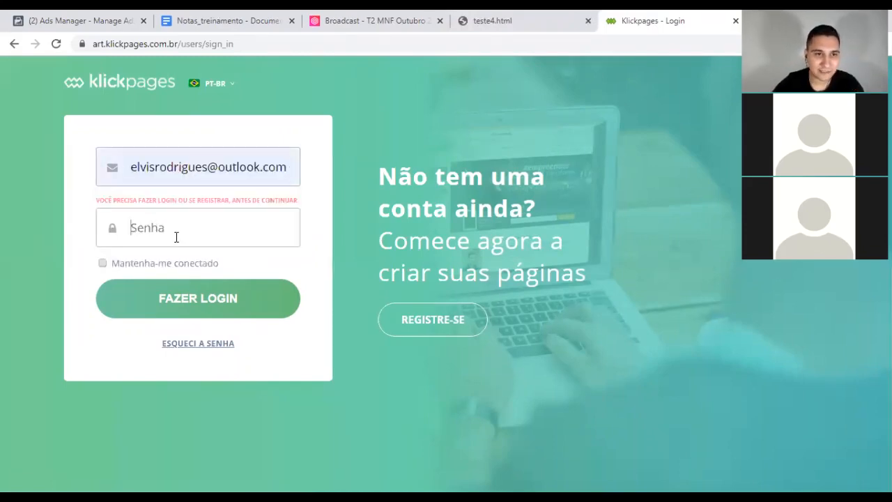
{"action": "left_click", "coordinate": [176, 237]}
{"action": "type", "text": "•"}
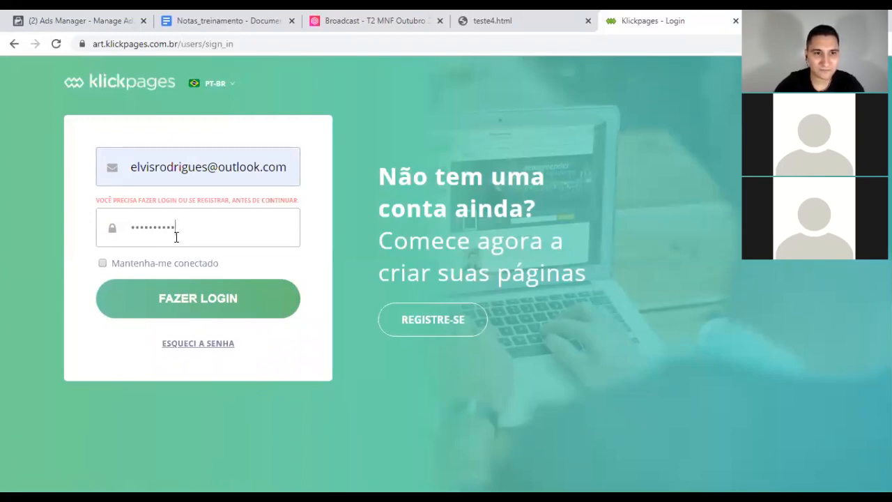
{"action": "left_click", "coordinate": [103, 263]}
{"action": "left_click", "coordinate": [181, 301]}
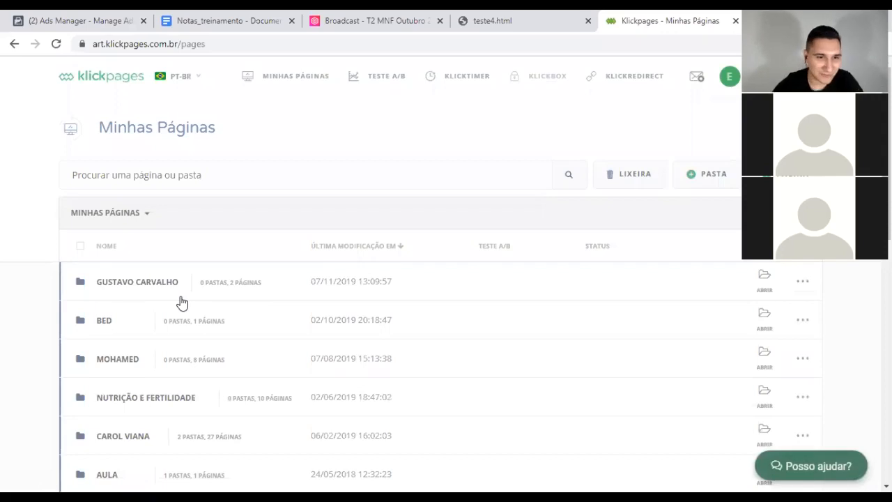
Step: Open LP Minisserie NF from Nutrição e Fertilidade in the editor and show its e-mail service panel
{"action": "scroll", "coordinate": [37, 305], "scroll_direction": "down", "scroll_amount": 3}
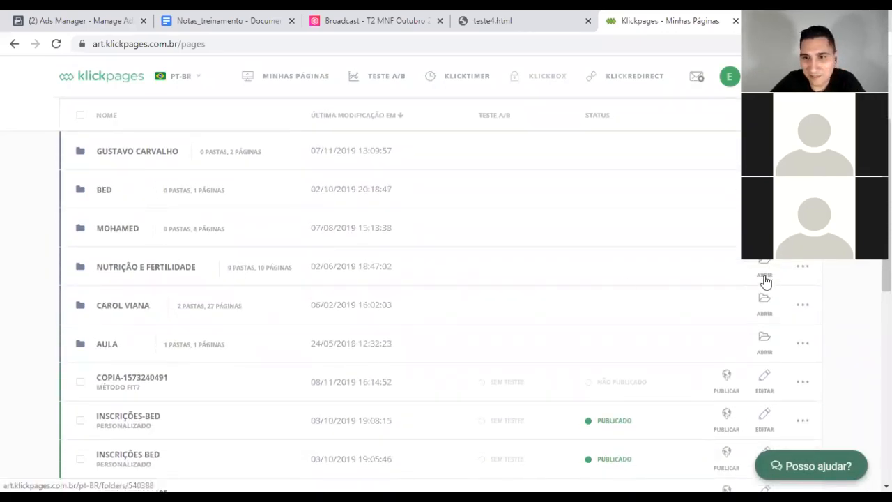
{"action": "left_click", "coordinate": [766, 278]}
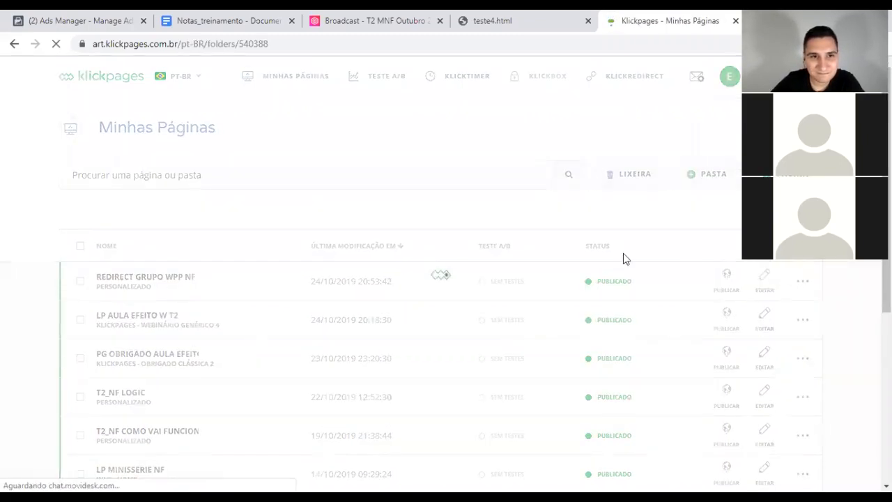
{"action": "scroll", "coordinate": [90, 254], "scroll_direction": "down", "scroll_amount": 3}
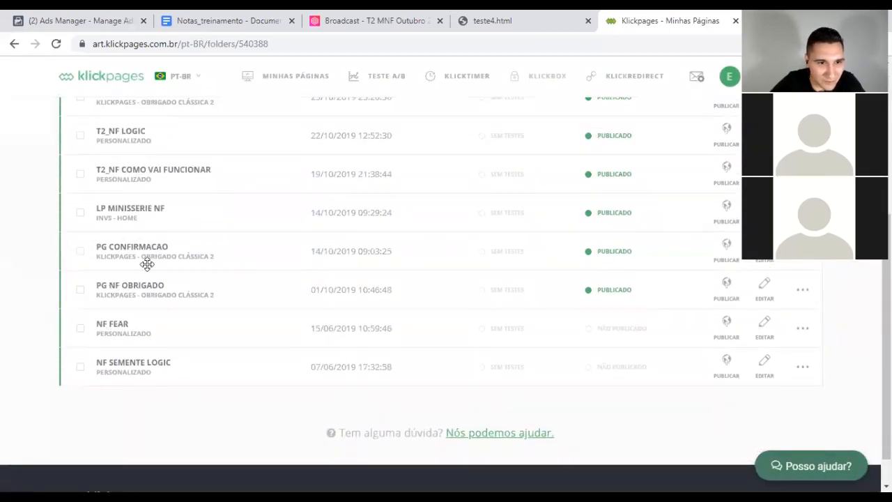
{"action": "scroll", "coordinate": [209, 277], "scroll_direction": "up", "scroll_amount": 3}
{"action": "scroll", "coordinate": [210, 276], "scroll_direction": "down", "scroll_amount": 1}
{"action": "scroll", "coordinate": [210, 276], "scroll_direction": "down", "scroll_amount": 1}
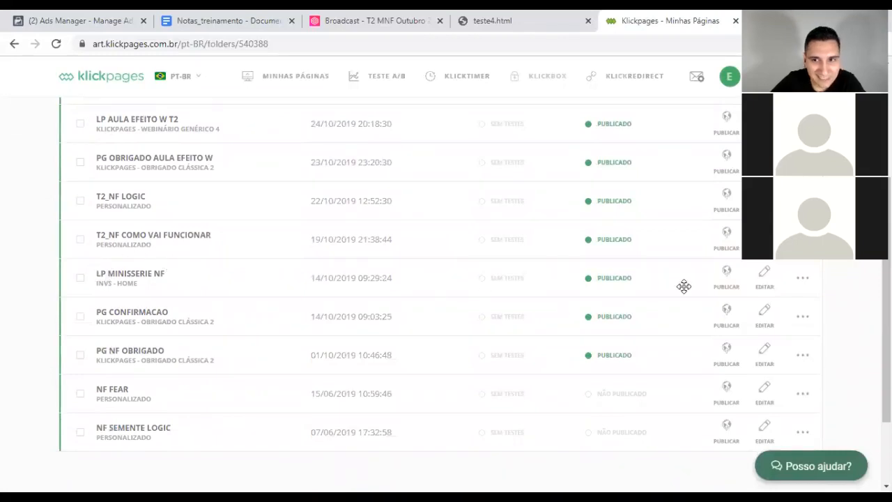
{"action": "left_click", "coordinate": [766, 298]}
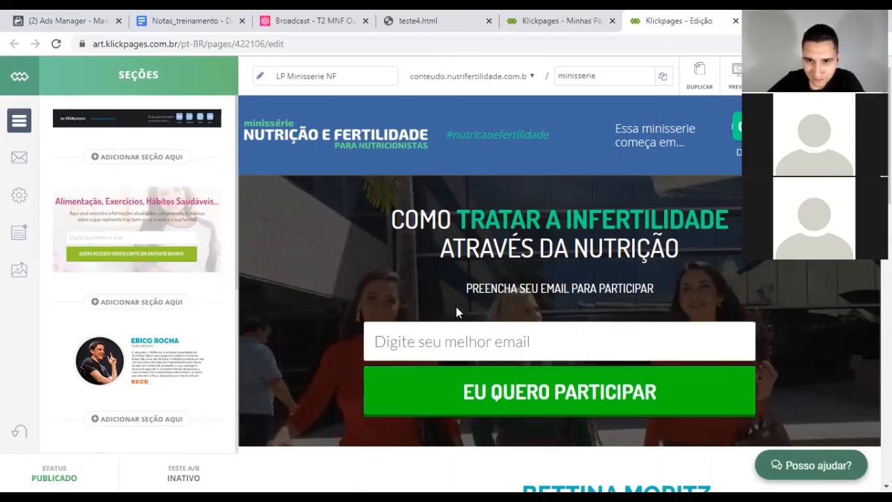
{"action": "left_click", "coordinate": [21, 159]}
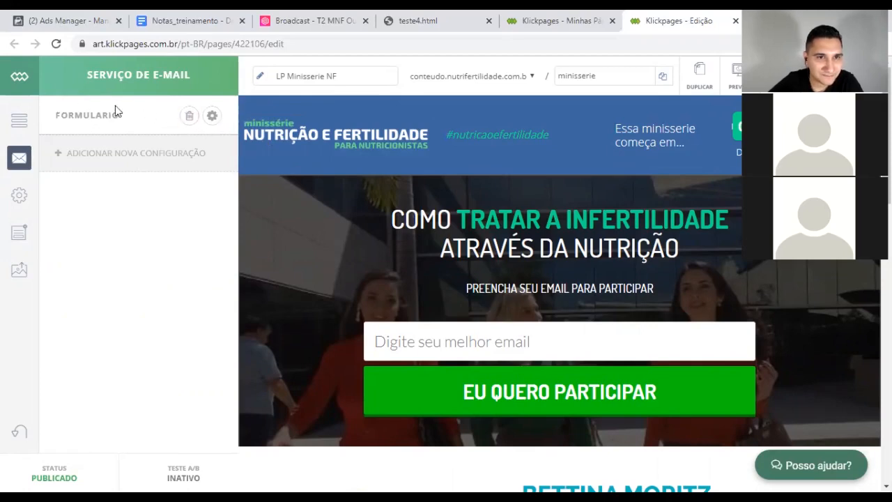
Step: Open the FORMULARIO configuration and scroll through its imported form code
{"action": "left_click", "coordinate": [212, 117]}
{"action": "scroll", "coordinate": [169, 242], "scroll_direction": "down", "scroll_amount": 10}
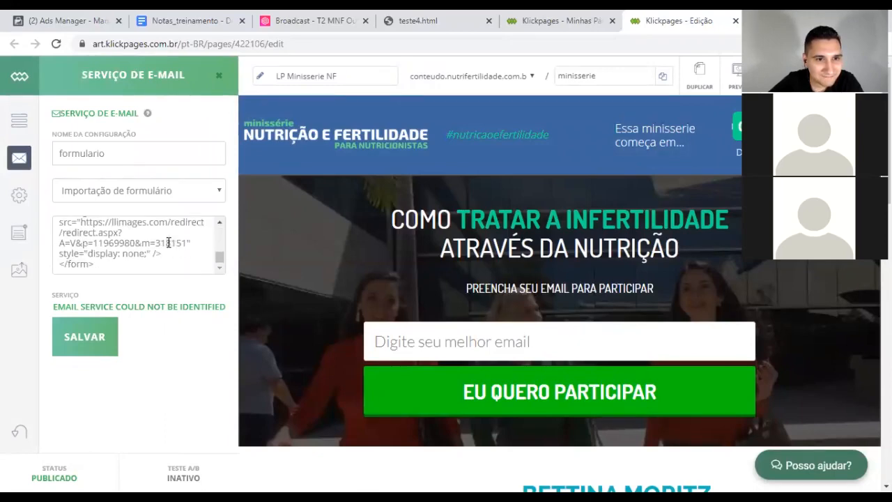
{"action": "scroll", "coordinate": [126, 257], "scroll_direction": "up", "scroll_amount": 8}
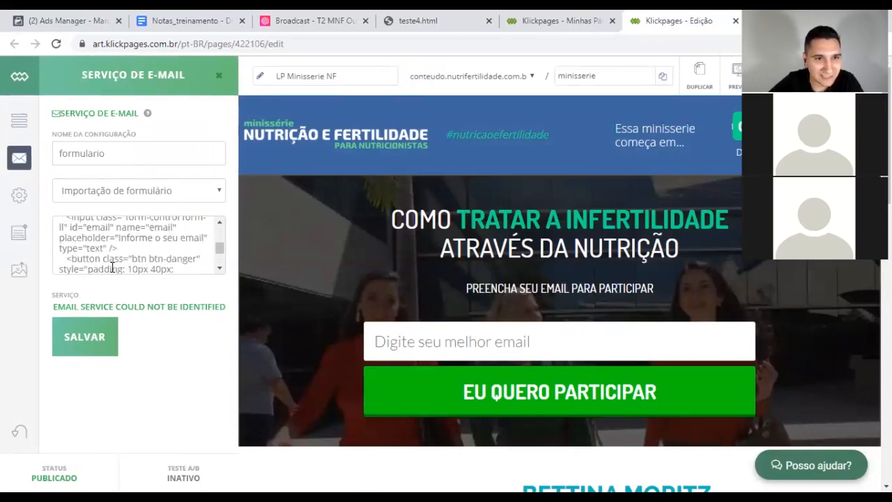
{"action": "scroll", "coordinate": [112, 267], "scroll_direction": "up", "scroll_amount": 5}
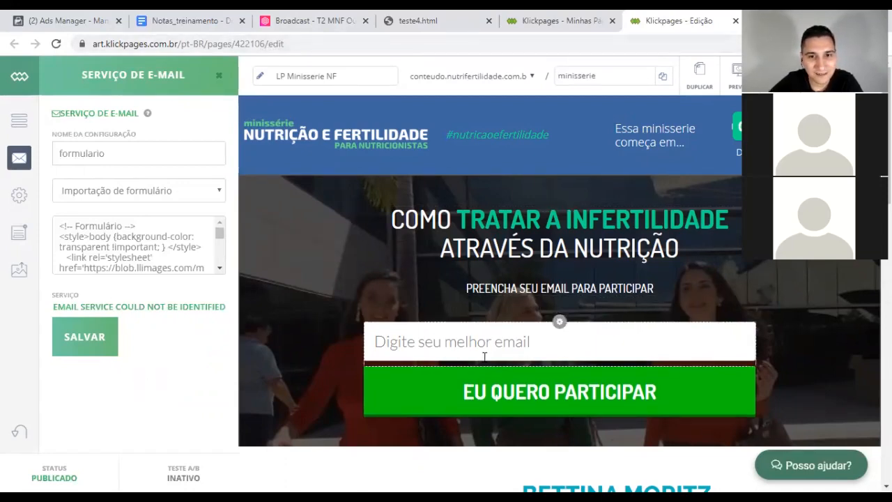
Step: Select CTA 1 under Seções and open its CTA form settings (Formulário Simples, formulario service)
{"action": "left_click", "coordinate": [363, 328]}
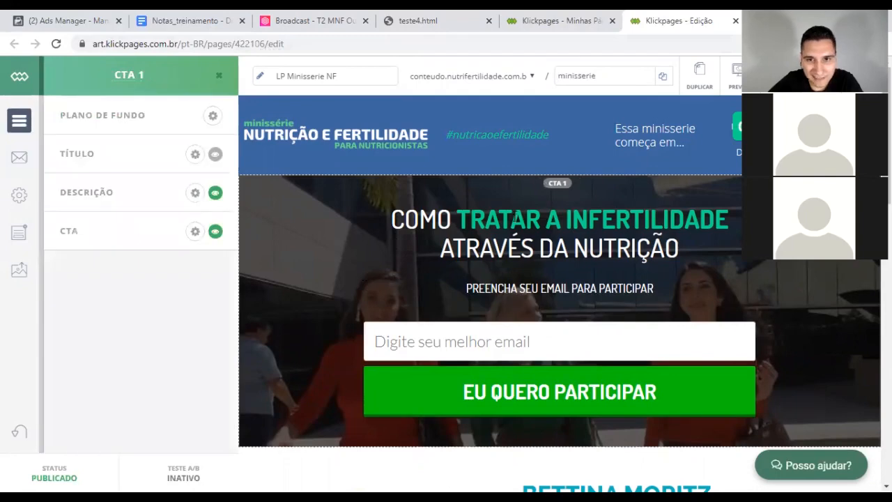
{"action": "left_click", "coordinate": [14, 159]}
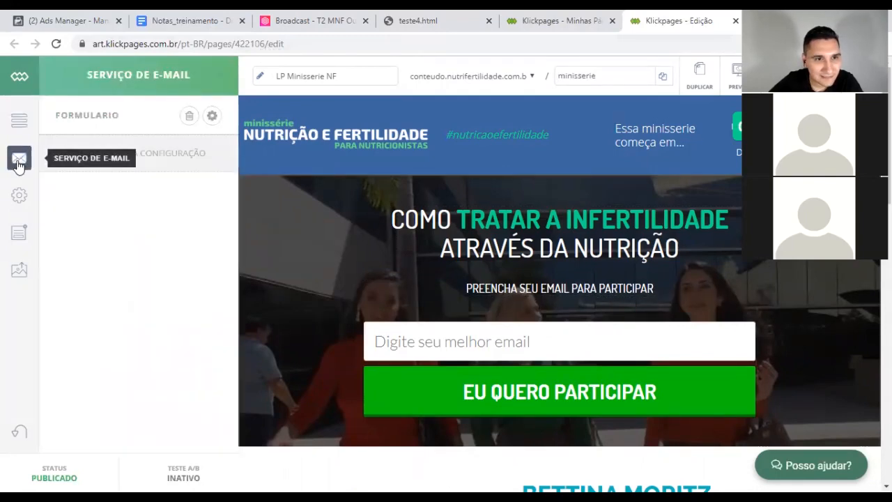
{"action": "left_click", "coordinate": [19, 120]}
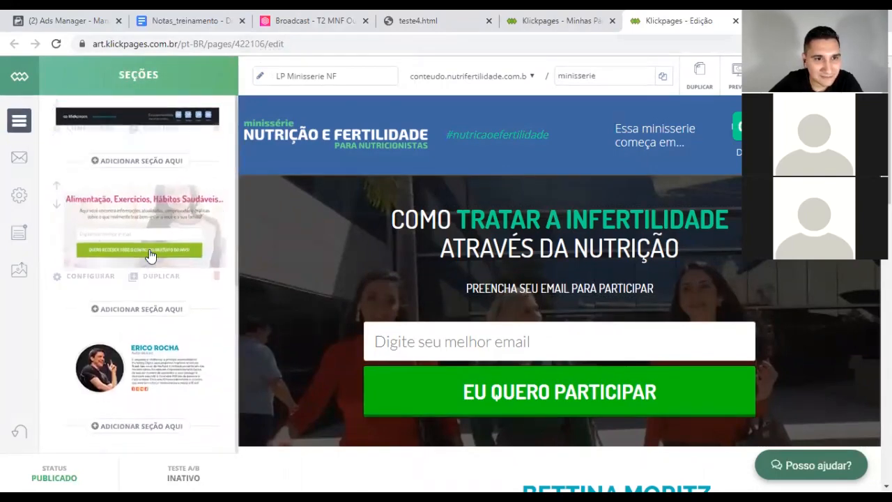
{"action": "left_click", "coordinate": [154, 201]}
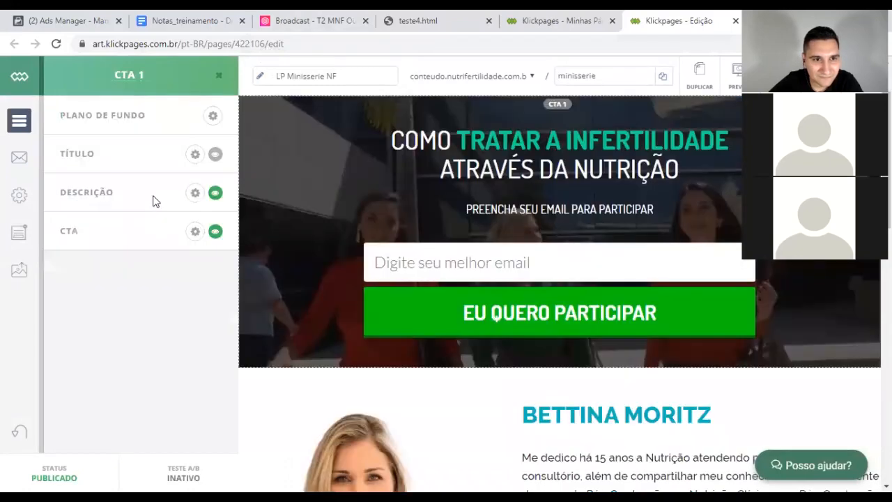
{"action": "left_click", "coordinate": [194, 232]}
{"action": "scroll", "coordinate": [109, 237], "scroll_direction": "down", "scroll_amount": 1}
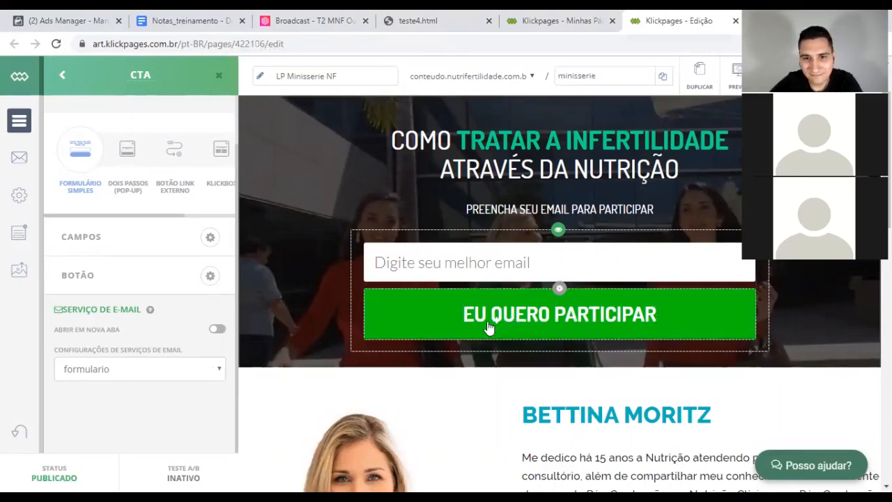
Step: Replace the button label 'EU QUERO PARTICIPAR' with 'QUERO ENTRAR AGORA' and commit the edit
{"action": "left_click", "coordinate": [514, 319]}
{"action": "double_click", "coordinate": [515, 319]}
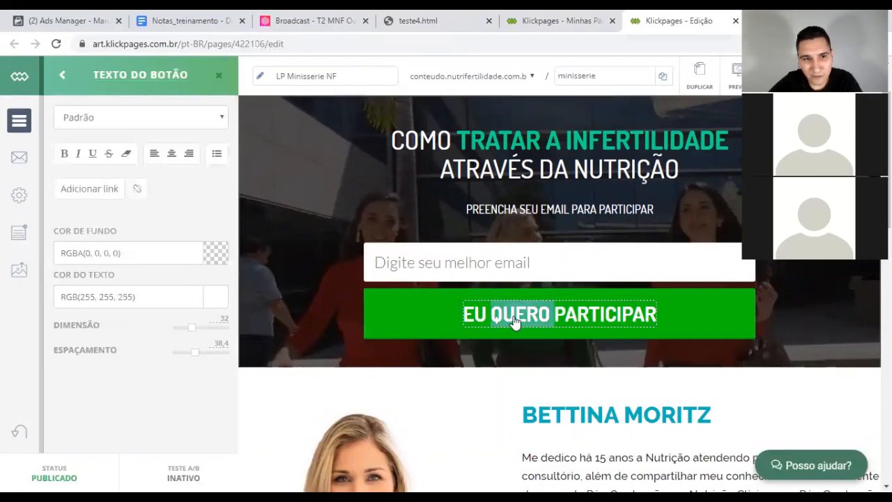
{"action": "key", "text": "Left"}
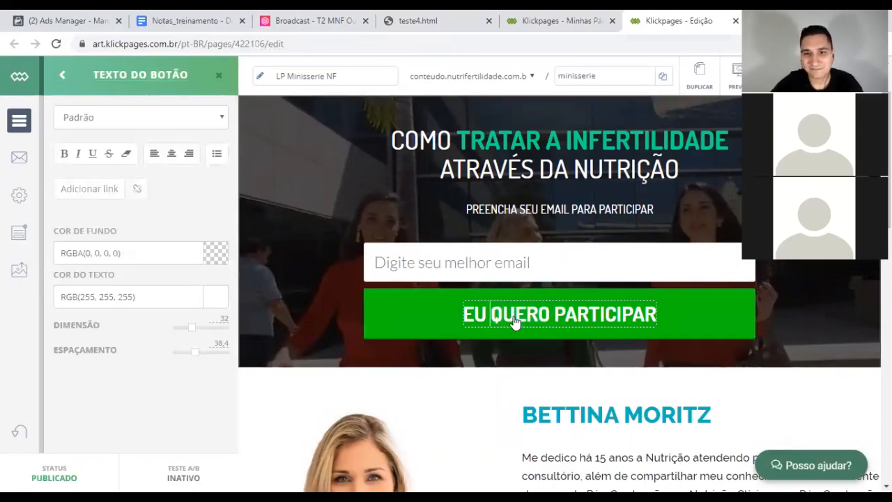
{"action": "key", "text": "Right"}
{"action": "key", "text": "Right"}
{"action": "key", "text": "Right"}
{"action": "key", "text": "Right"}
{"action": "key", "text": "Right"}
{"action": "key", "text": "Right"}
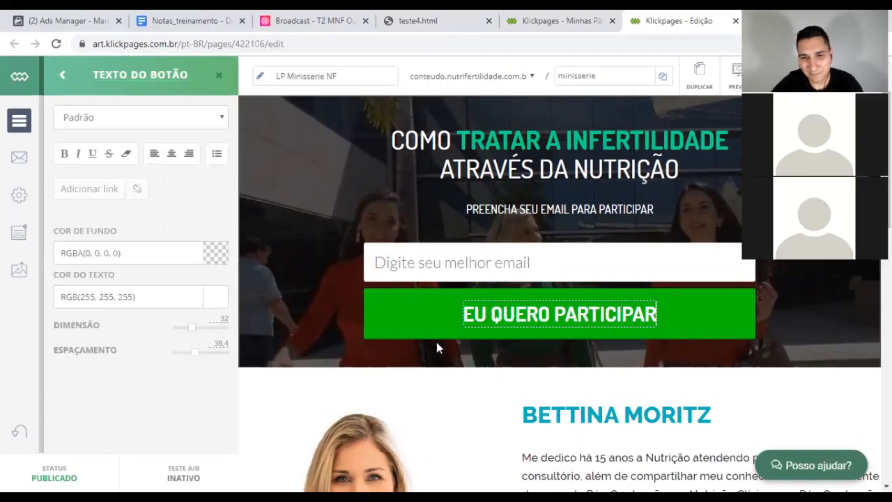
{"action": "left_click", "coordinate": [324, 345]}
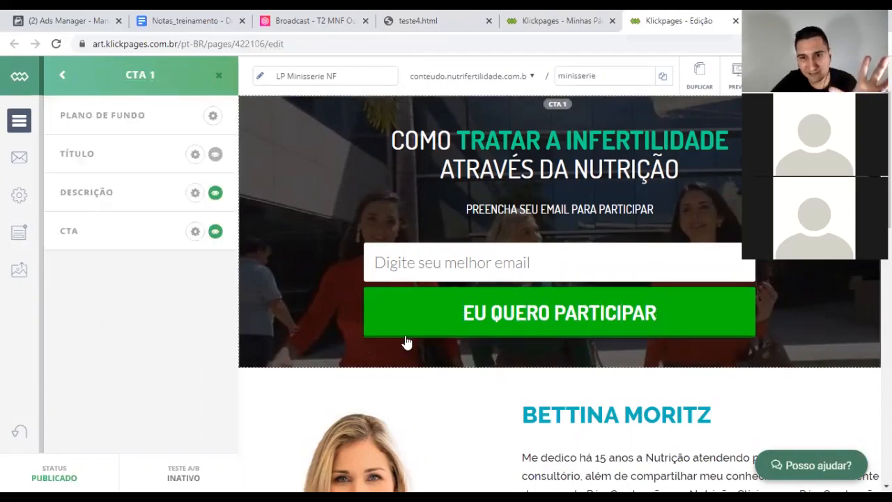
{"action": "double_click", "coordinate": [533, 315]}
{"action": "triple_click", "coordinate": [539, 319]}
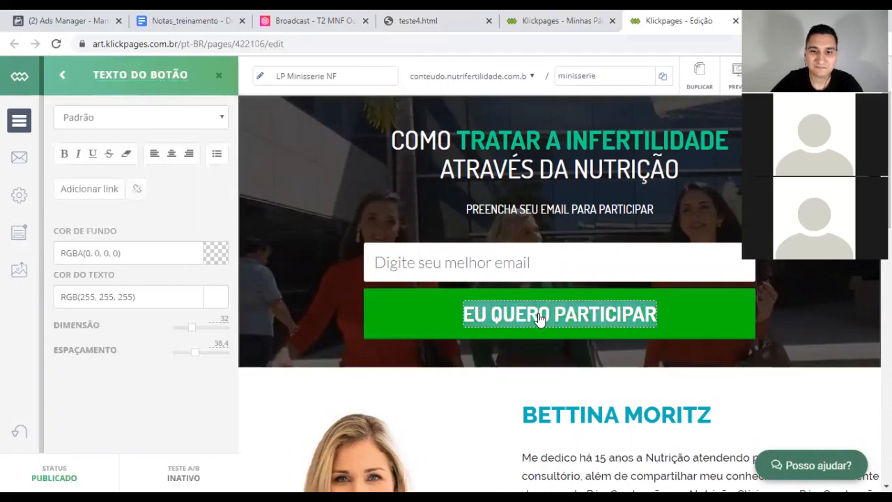
{"action": "left_click", "coordinate": [539, 319]}
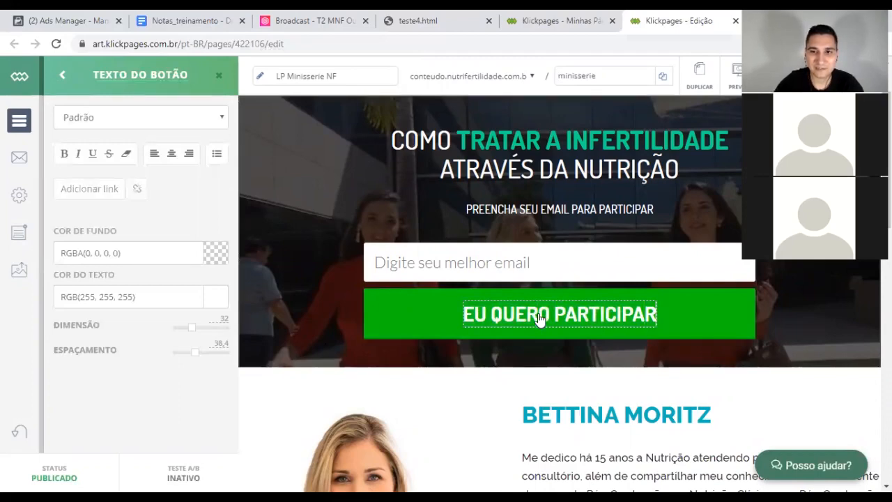
{"action": "key", "text": "shift+Left"}
{"action": "key", "text": "shift+Left"}
{"action": "key", "text": "shift+Left"}
{"action": "key", "text": "shift+Left"}
{"action": "key", "text": "shift+Left"}
{"action": "key", "text": "shift+Left"}
{"action": "key", "text": "shift+Left"}
{"action": "key", "text": "shift+Left"}
{"action": "key", "text": "shift+Left"}
{"action": "key", "text": "shift+Left"}
{"action": "key", "text": "shift+Left"}
{"action": "key", "text": "shift+Left"}
{"action": "key", "text": "shift+Left"}
{"action": "key", "text": "shift+Left"}
{"action": "key", "text": "shift+Left"}
{"action": "key", "text": "shift+Left"}
{"action": "key", "text": "shift+Left"}
{"action": "key", "text": "shift+Left"}
{"action": "key", "text": "shift+Left"}
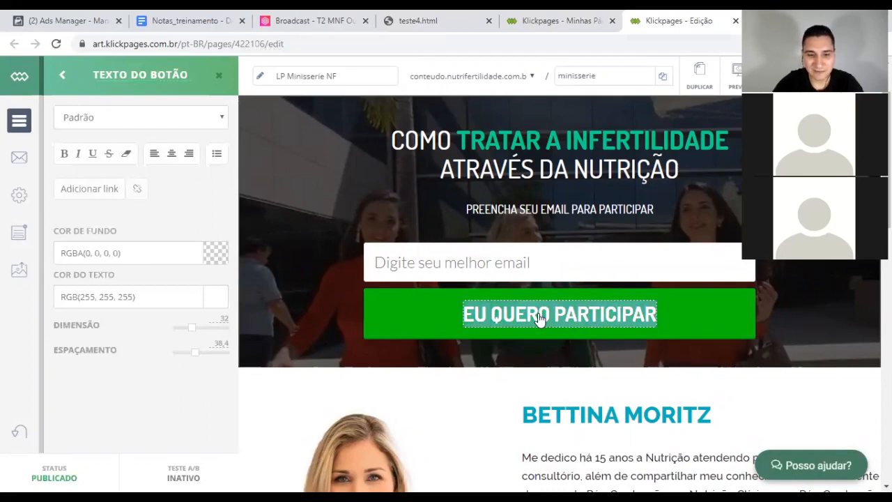
{"action": "type", "text": "QUERO "}
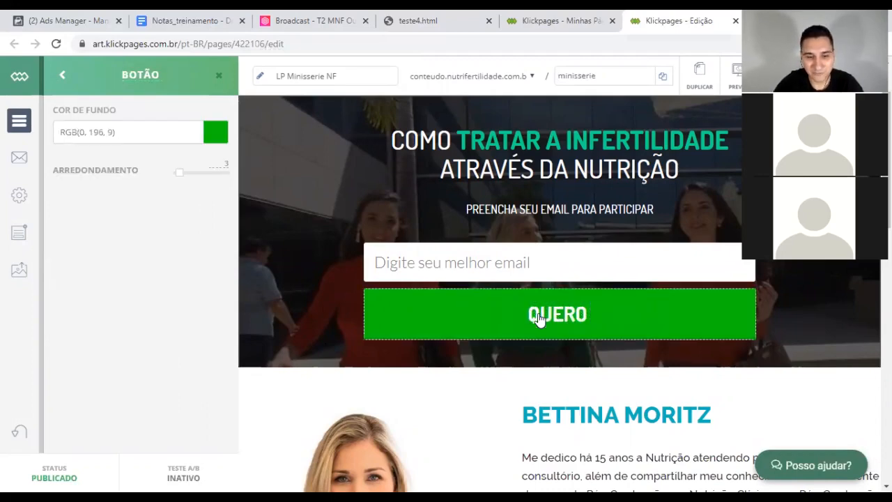
{"action": "type", "text": "ENTRAR A"}
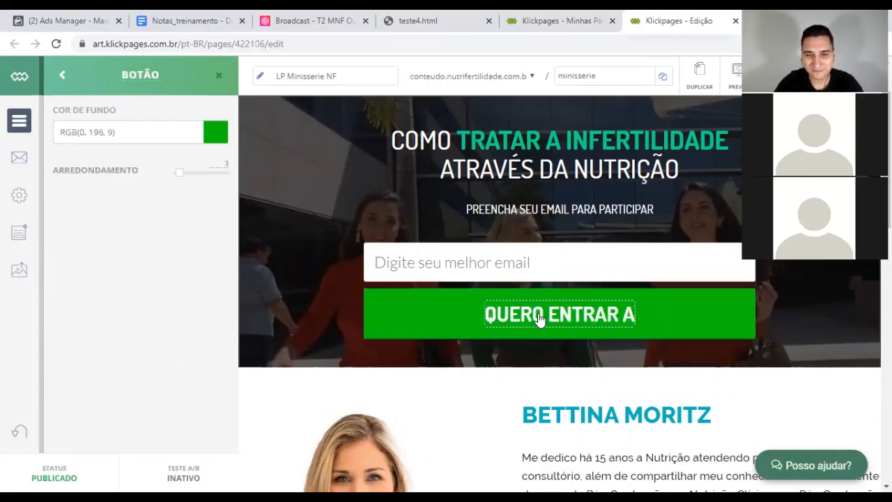
{"action": "type", "text": "GORA"}
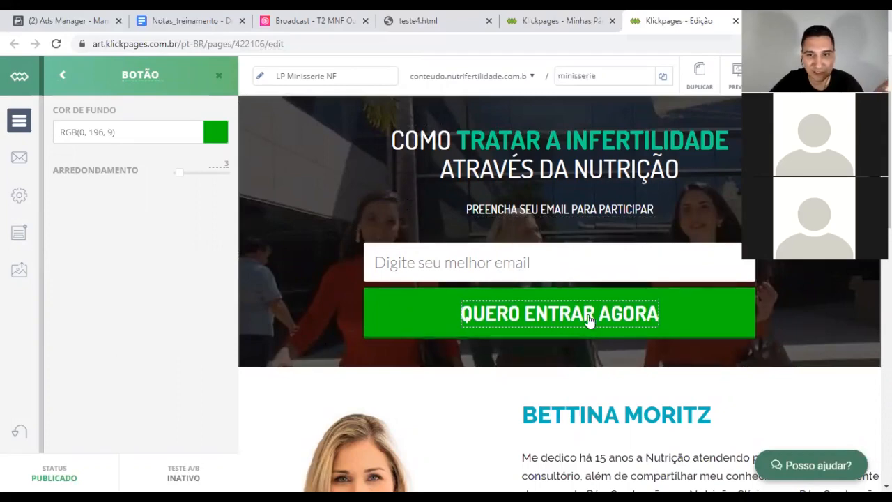
{"action": "left_click", "coordinate": [315, 394]}
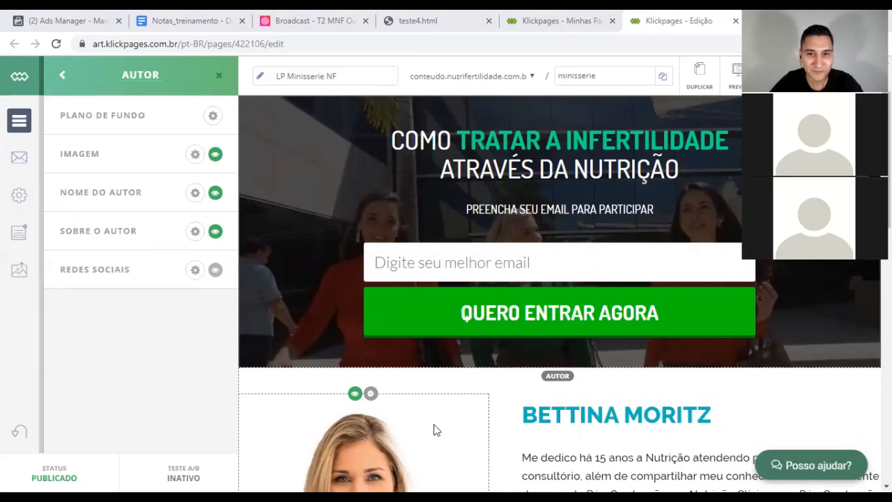
Step: Set the button's Cor de Fundo to orange, RGB(196, 84, 0), using the hue bar
{"action": "left_click", "coordinate": [577, 316]}
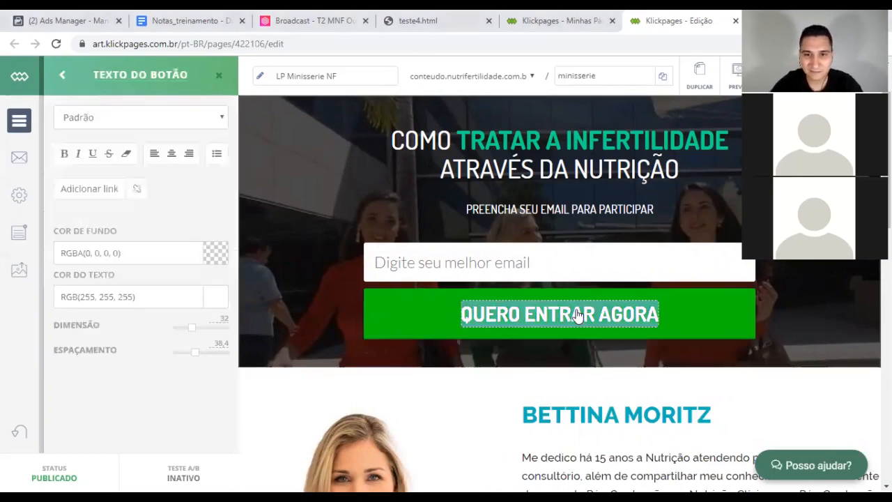
{"action": "left_click", "coordinate": [399, 318]}
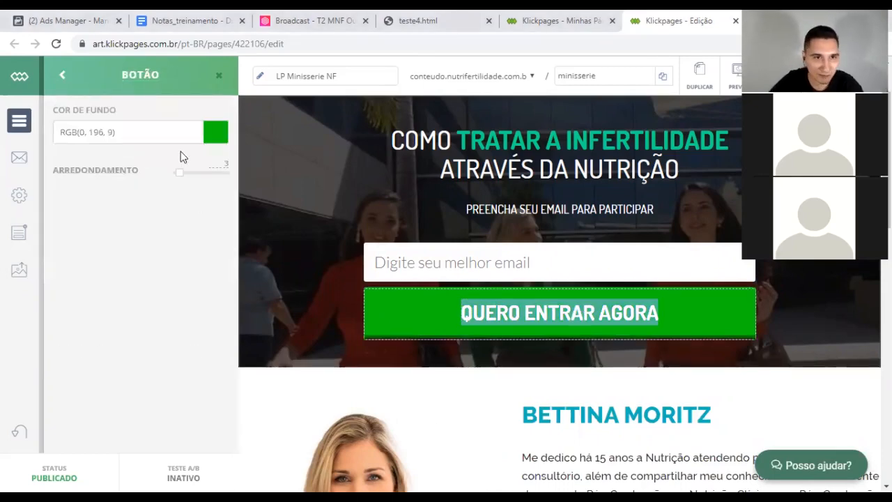
{"action": "left_click", "coordinate": [225, 128]}
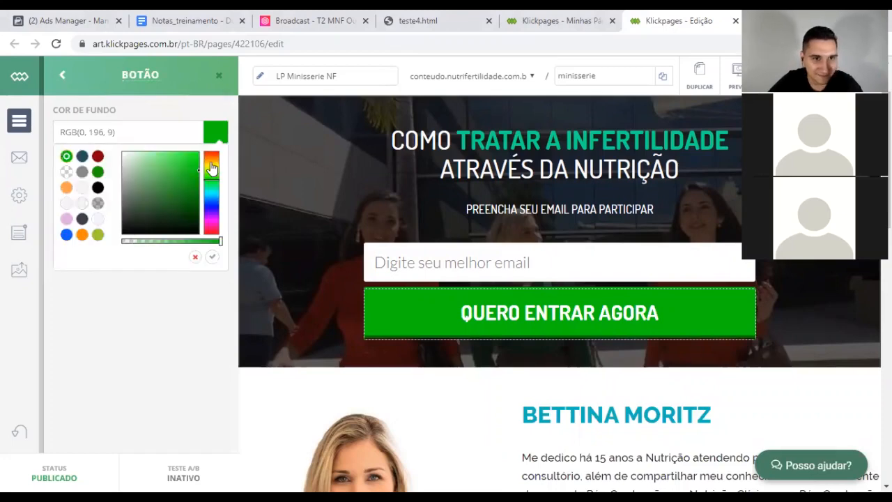
{"action": "left_click", "coordinate": [212, 165]}
{"action": "left_click_drag", "start_coordinate": [212, 164], "coordinate": [212, 159]}
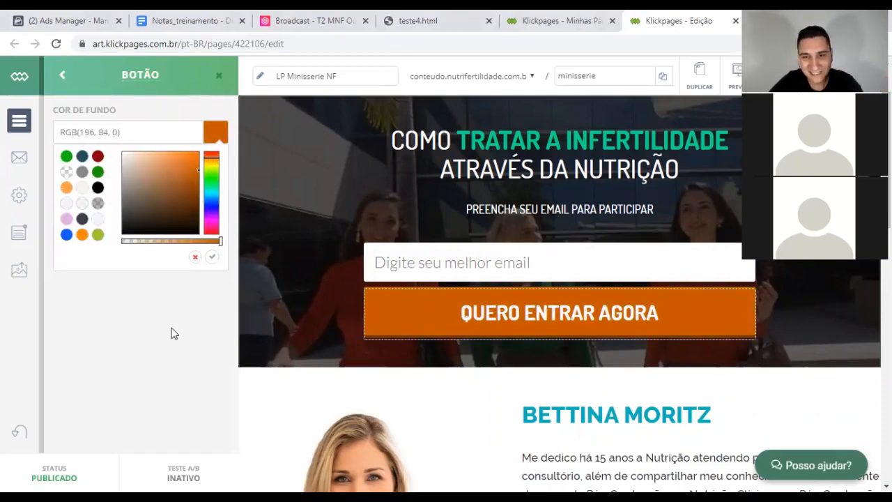
{"action": "left_click", "coordinate": [195, 335]}
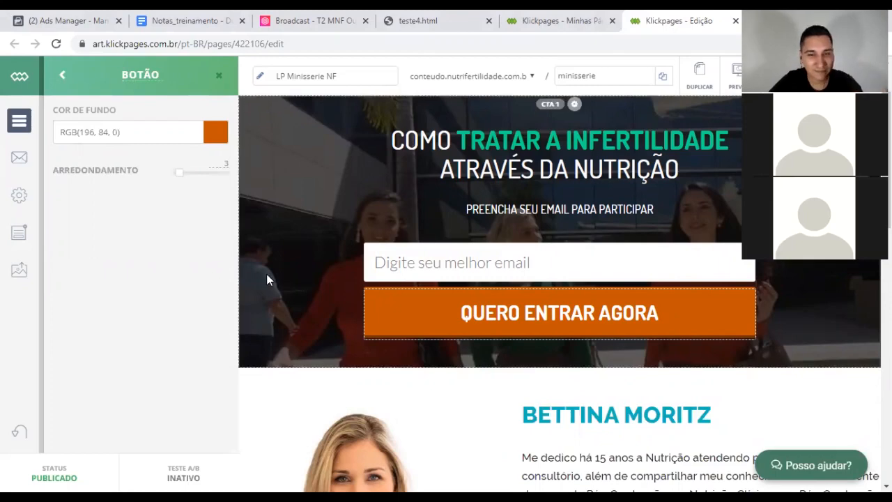
{"action": "left_click", "coordinate": [304, 251]}
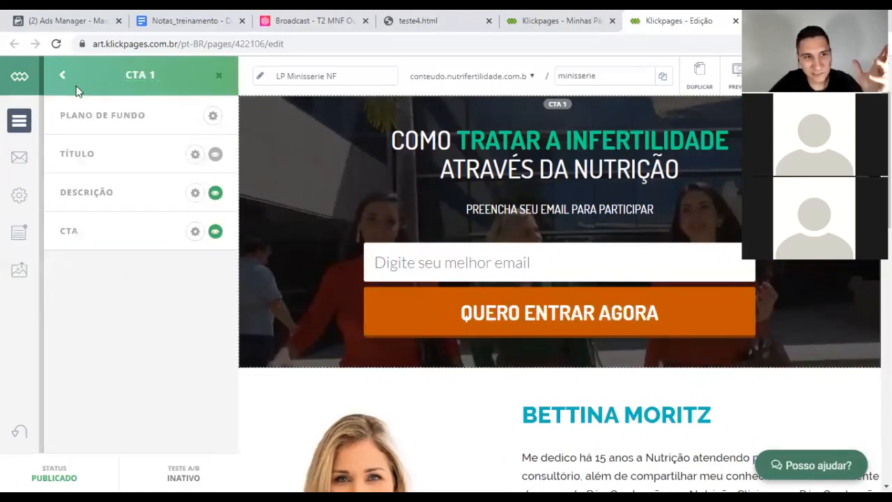
Step: Check the Serviço de E-mail panel, then reopen CTA 1's CTA form settings
{"action": "left_click", "coordinate": [17, 160]}
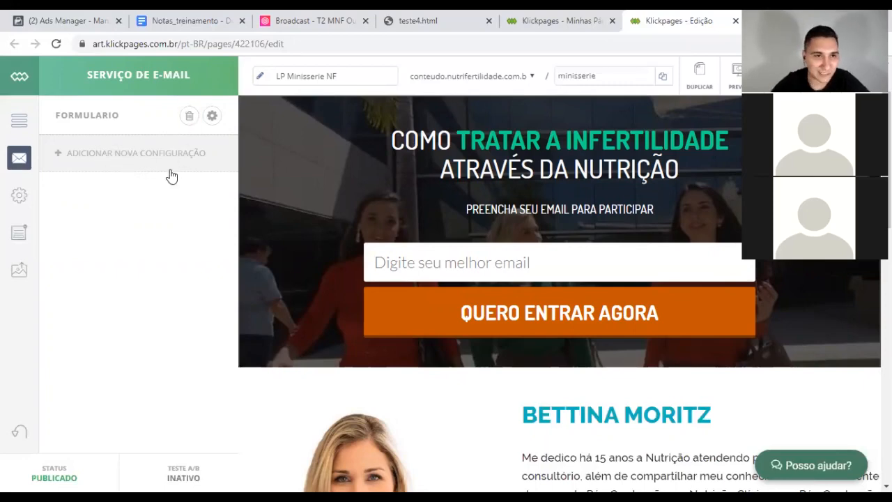
{"action": "left_click", "coordinate": [311, 236]}
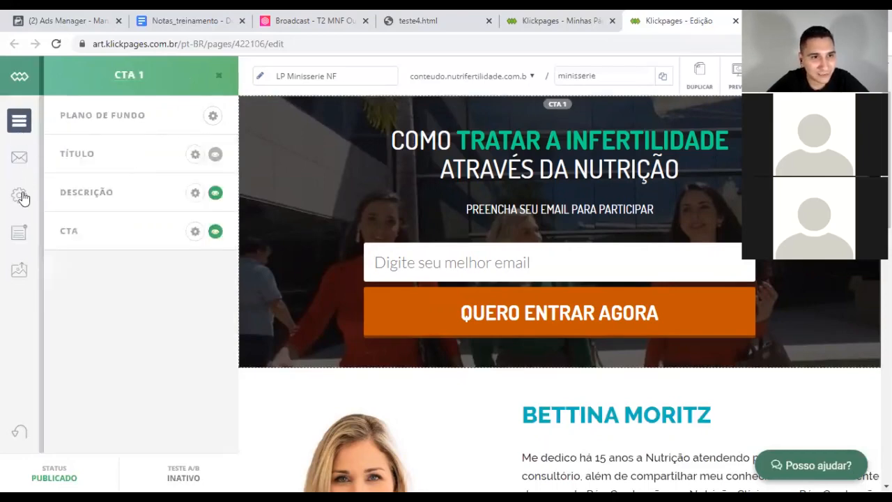
{"action": "left_click", "coordinate": [19, 120]}
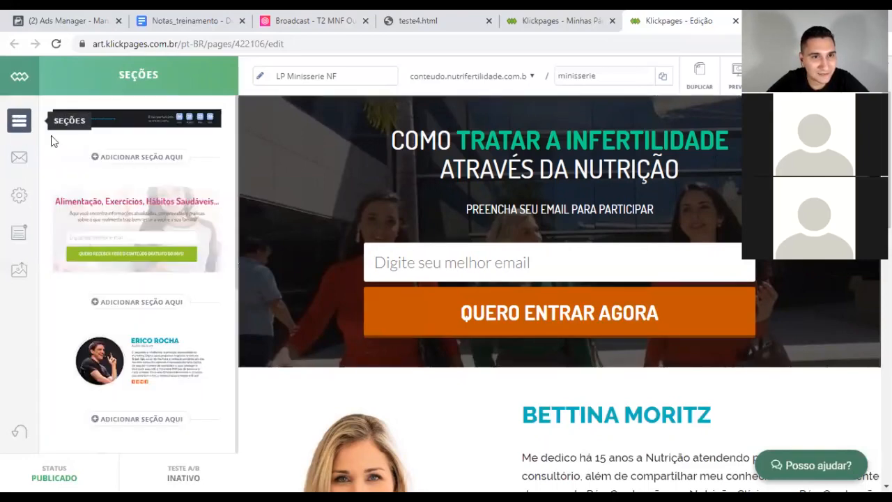
{"action": "left_click", "coordinate": [109, 204]}
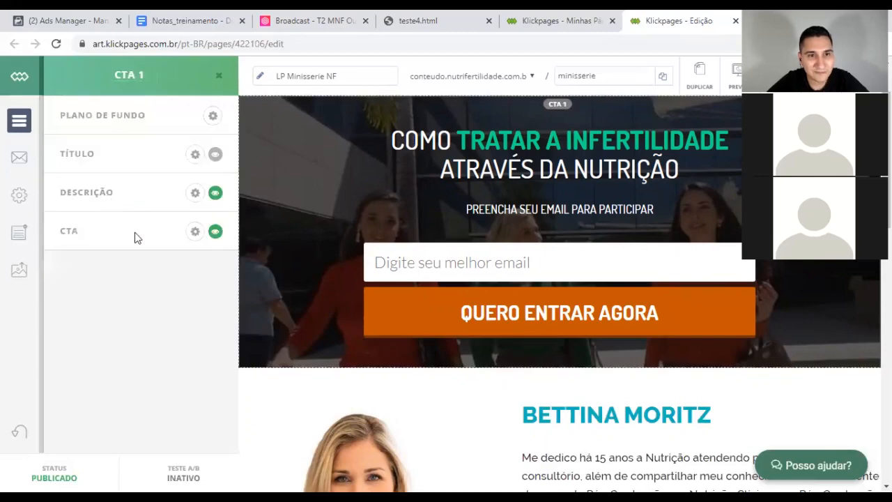
{"action": "left_click", "coordinate": [195, 232]}
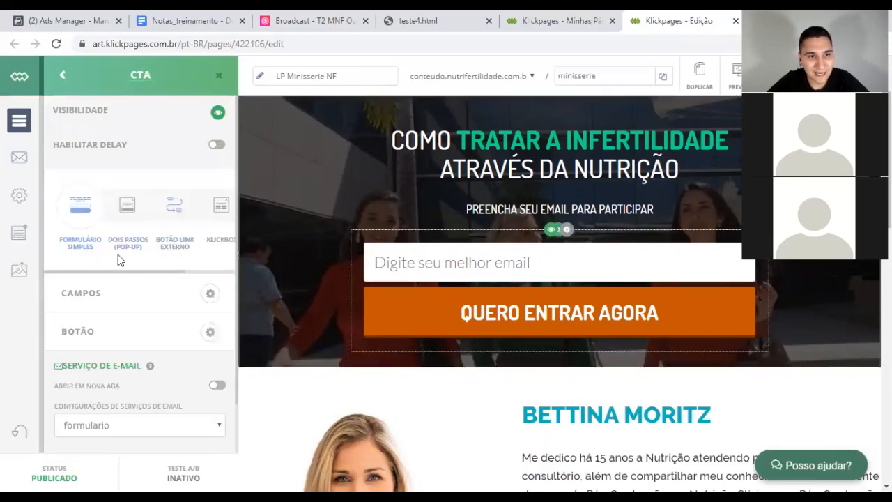
{"action": "scroll", "coordinate": [105, 237], "scroll_direction": "down", "scroll_amount": 1}
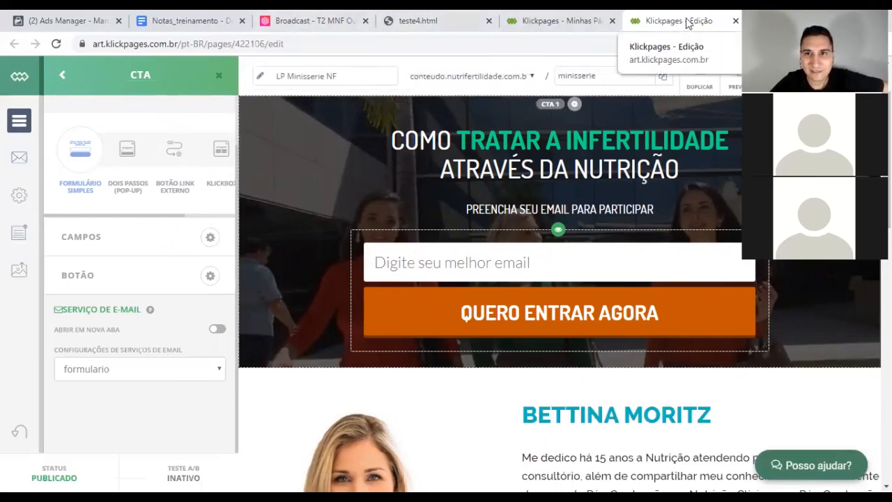
Step: Open Formulários de Captura for the T2 MNF Outubro 2019 machine in Leadlovers
{"action": "left_click", "coordinate": [261, 15]}
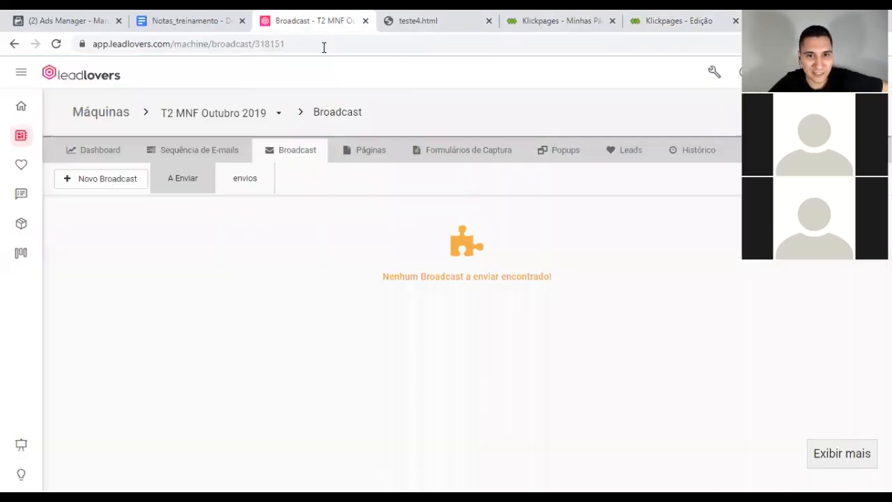
{"action": "left_click", "coordinate": [458, 162]}
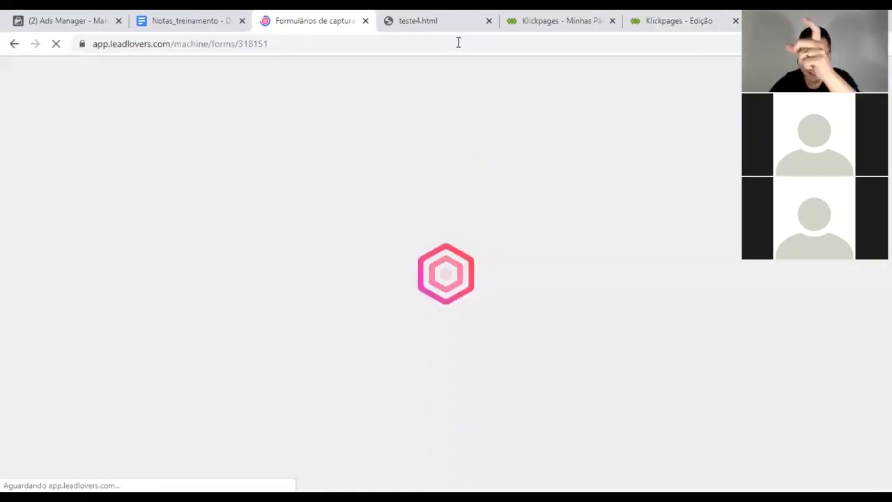
Step: In Notas_treinamento, add the line 'Página --> Formulártio' below the funnel heading
{"action": "left_click", "coordinate": [213, 16]}
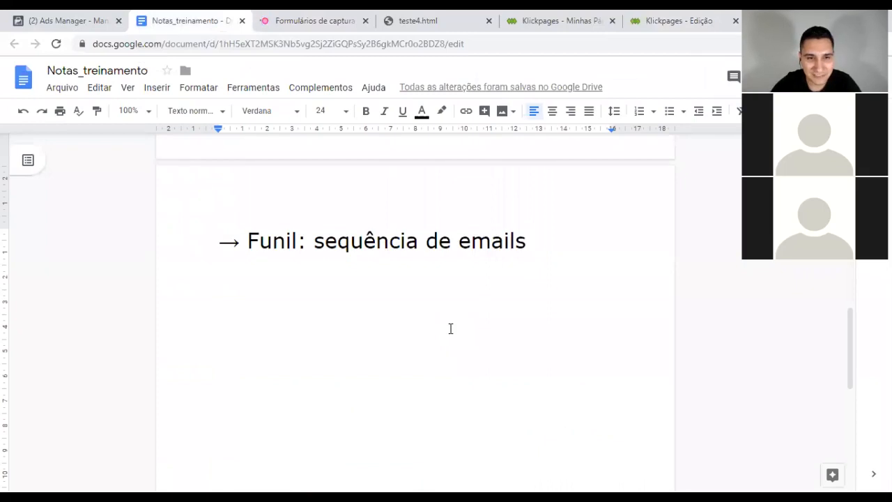
{"action": "key", "text": "Return"}
{"action": "type", "text": "P"}
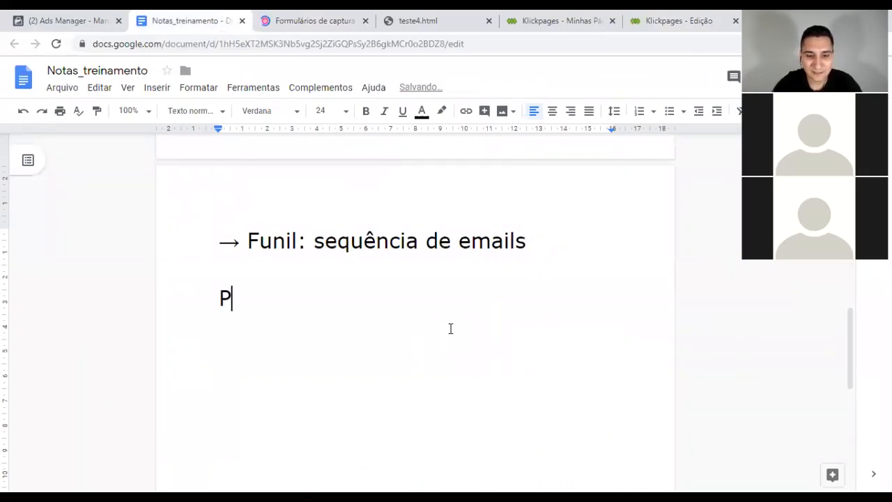
{"action": "type", "text": "ágina --> "}
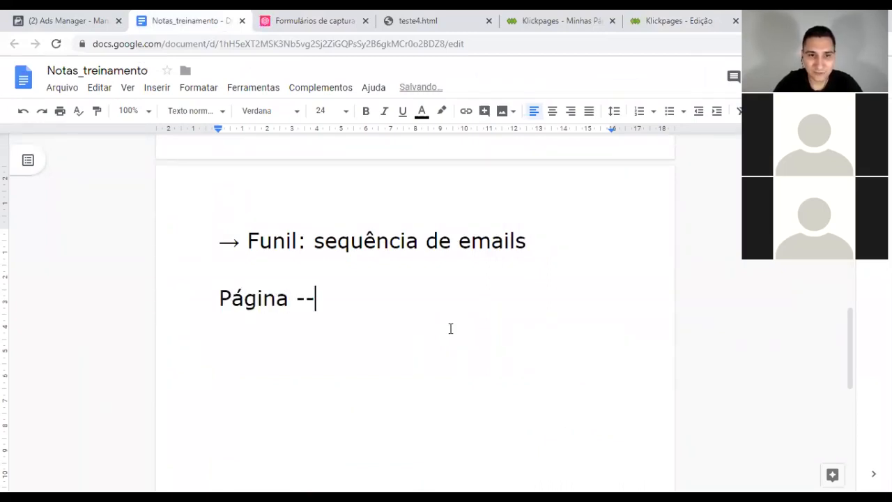
{"action": "type", "text": "Formul"}
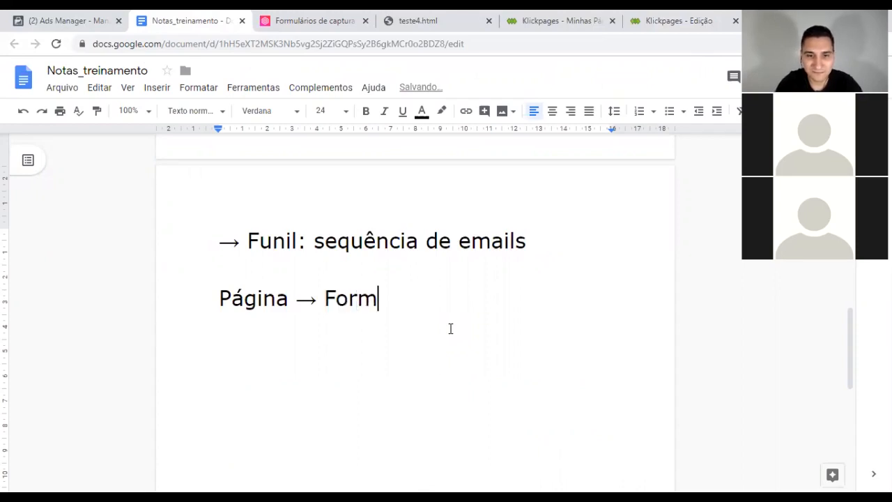